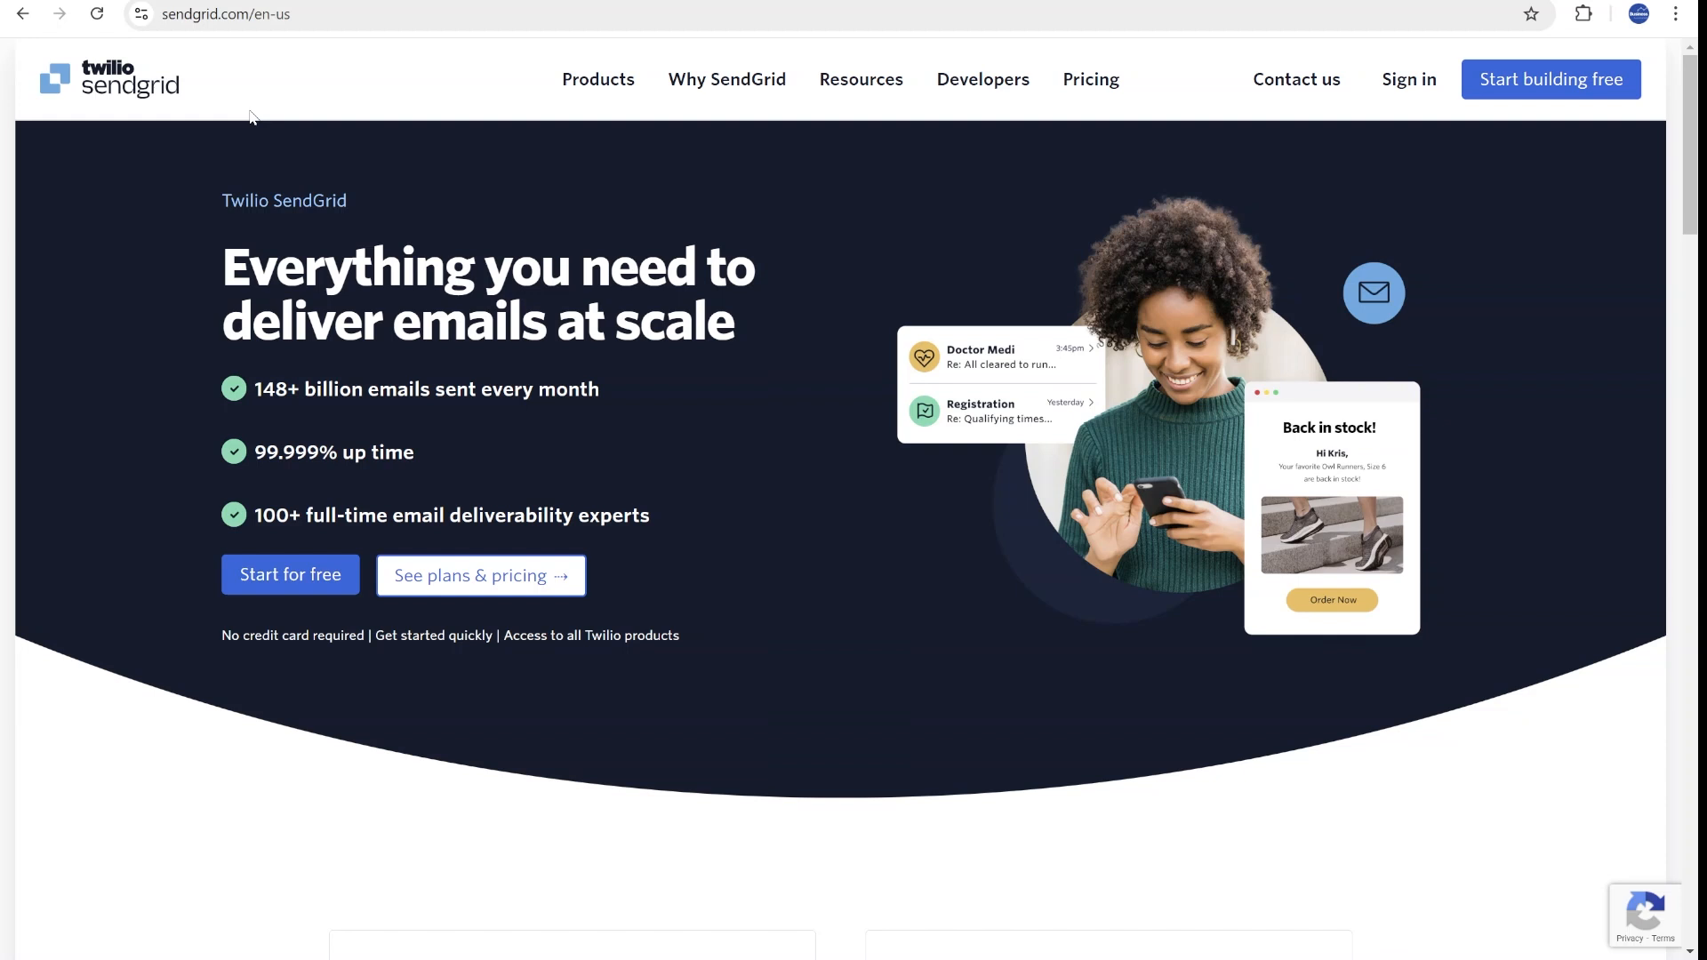
pyautogui.scroll(-3, 323, 131)
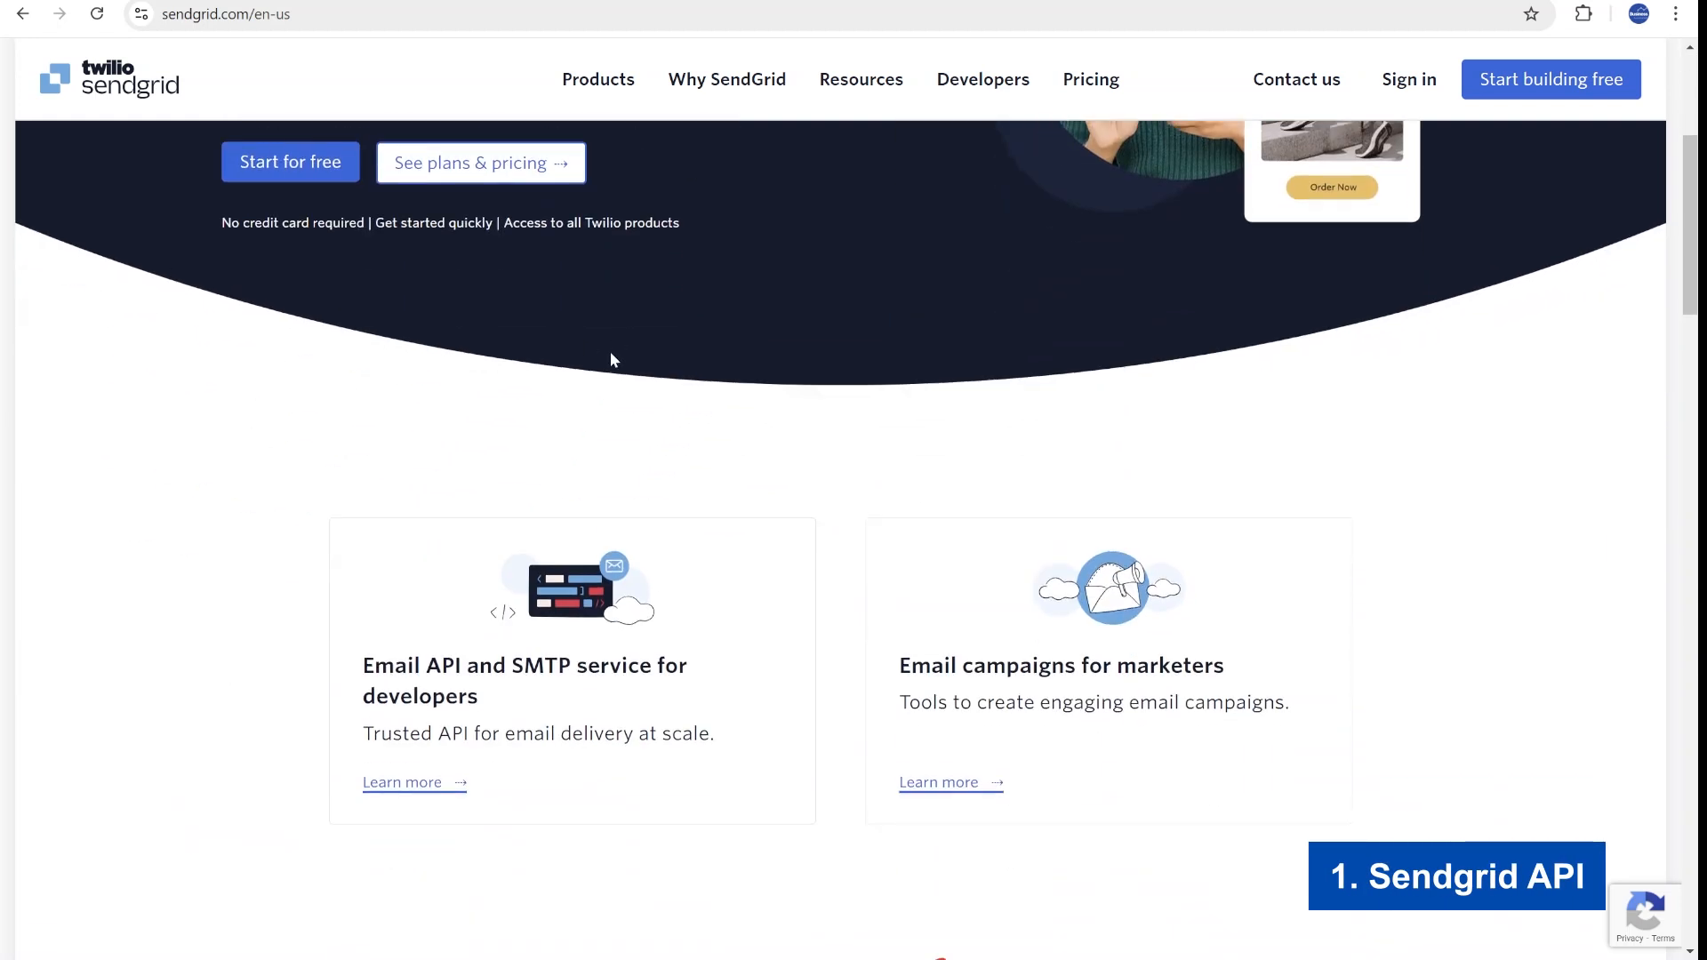
pyautogui.scroll(-2, 717, 674)
pyautogui.scroll(-3, 1161, 671)
pyautogui.scroll(-4, 1237, 579)
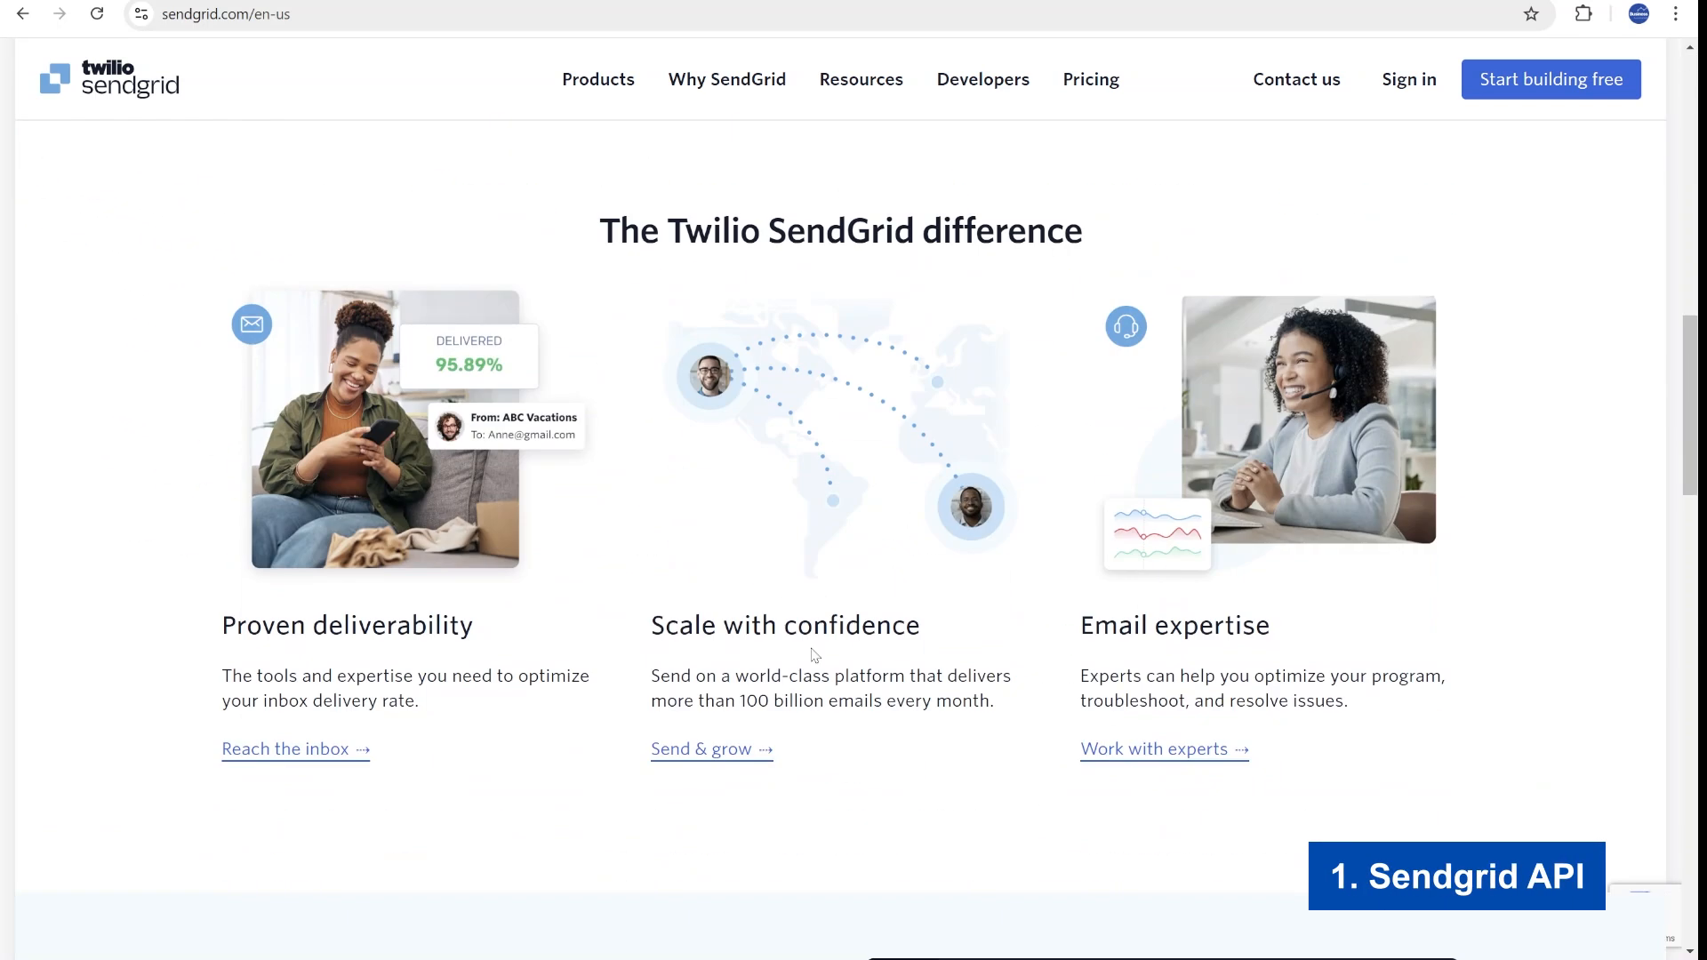
pyautogui.scroll(-4, 814, 653)
pyautogui.scroll(-1, 1224, 674)
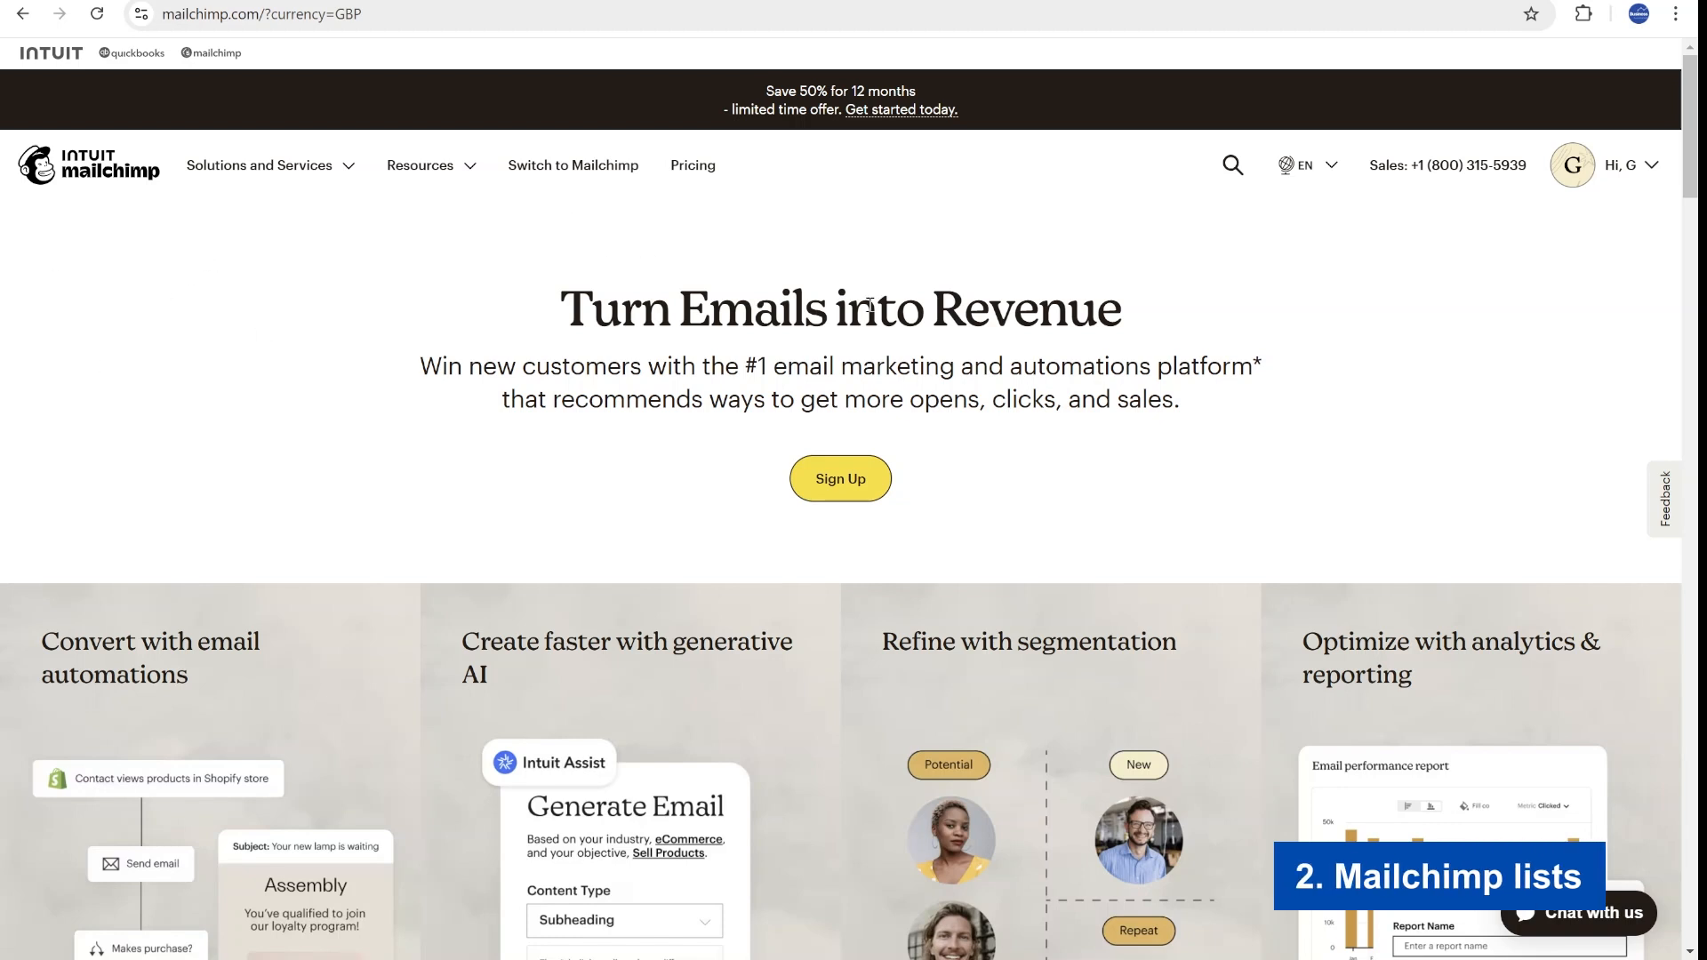
pyautogui.scroll(-2, 871, 304)
pyautogui.scroll(-3, 871, 386)
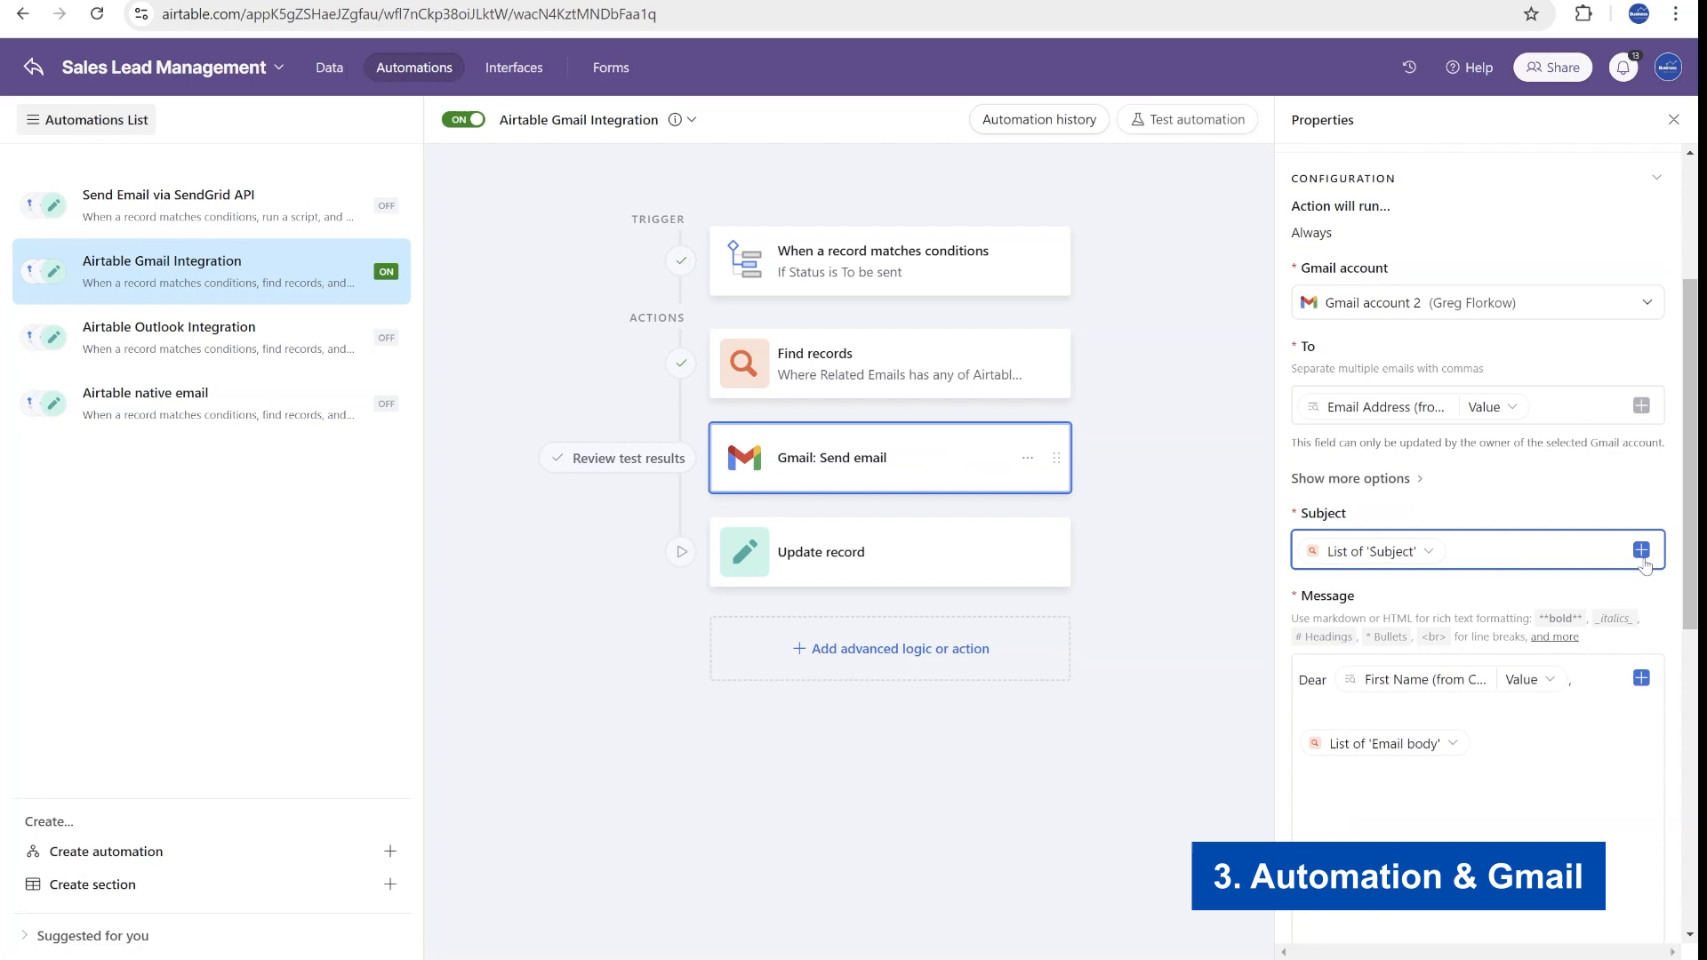
# Review the native email step's subject field list and message body, then generate its preview.
pyautogui.click(1642, 551)
pyautogui.press('Escape')
pyautogui.scroll(-1, 1508, 727)
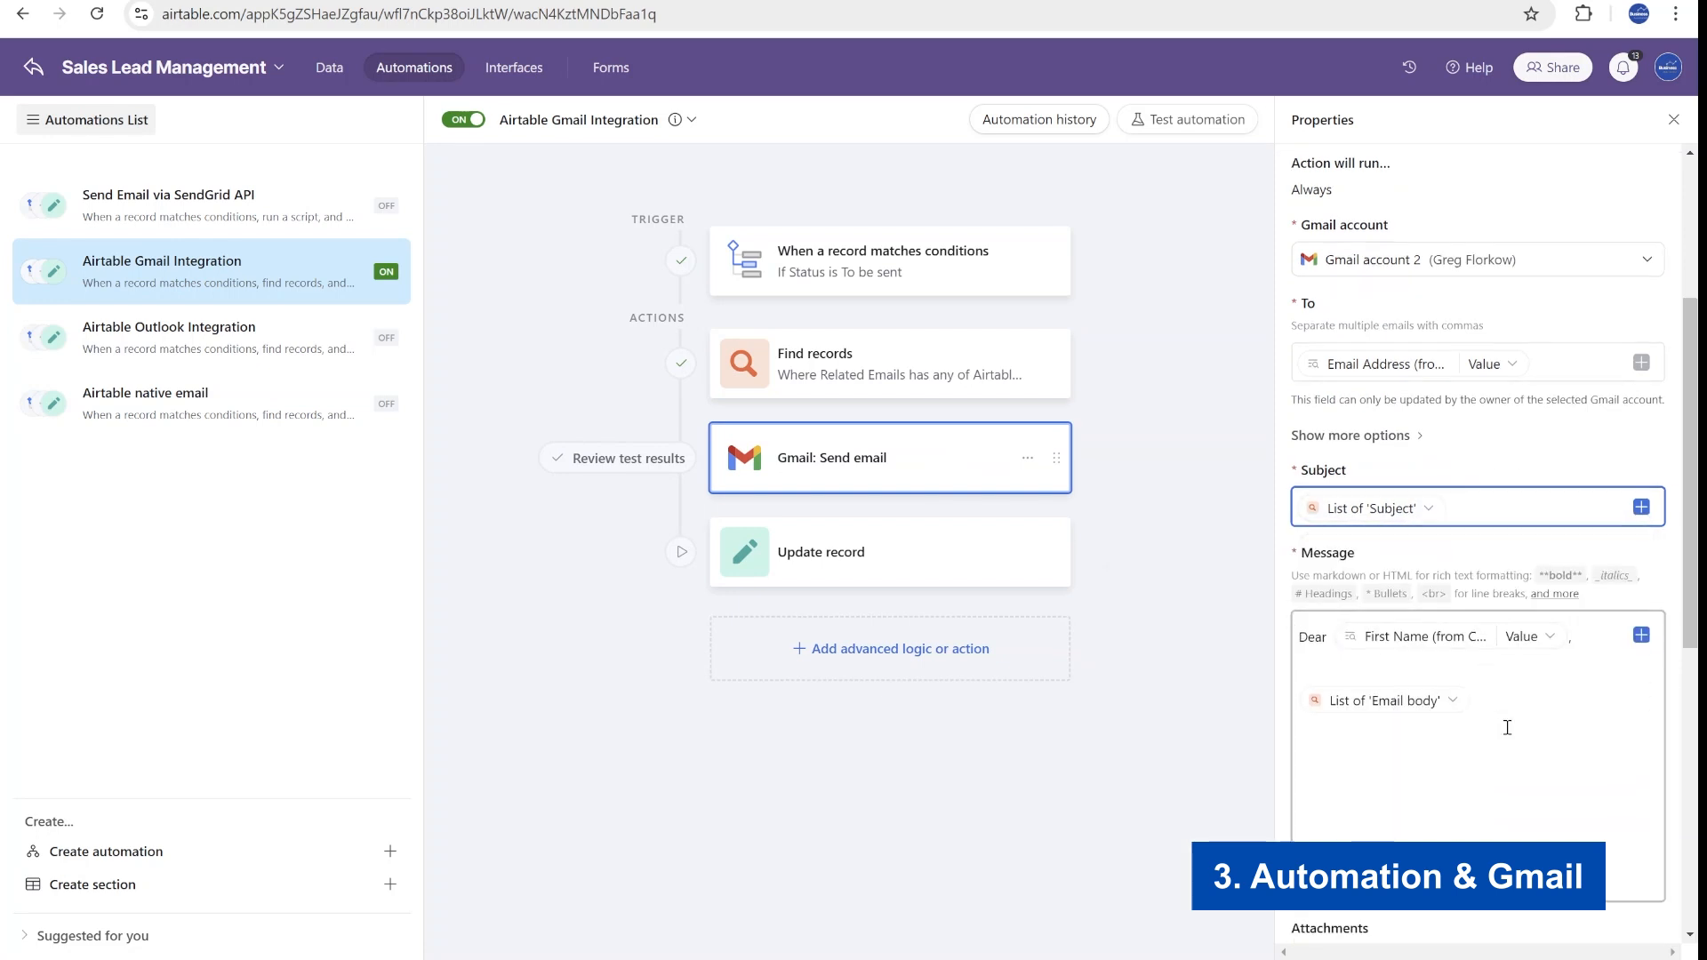
pyautogui.click(1507, 727)
pyautogui.scroll(-1, 1508, 727)
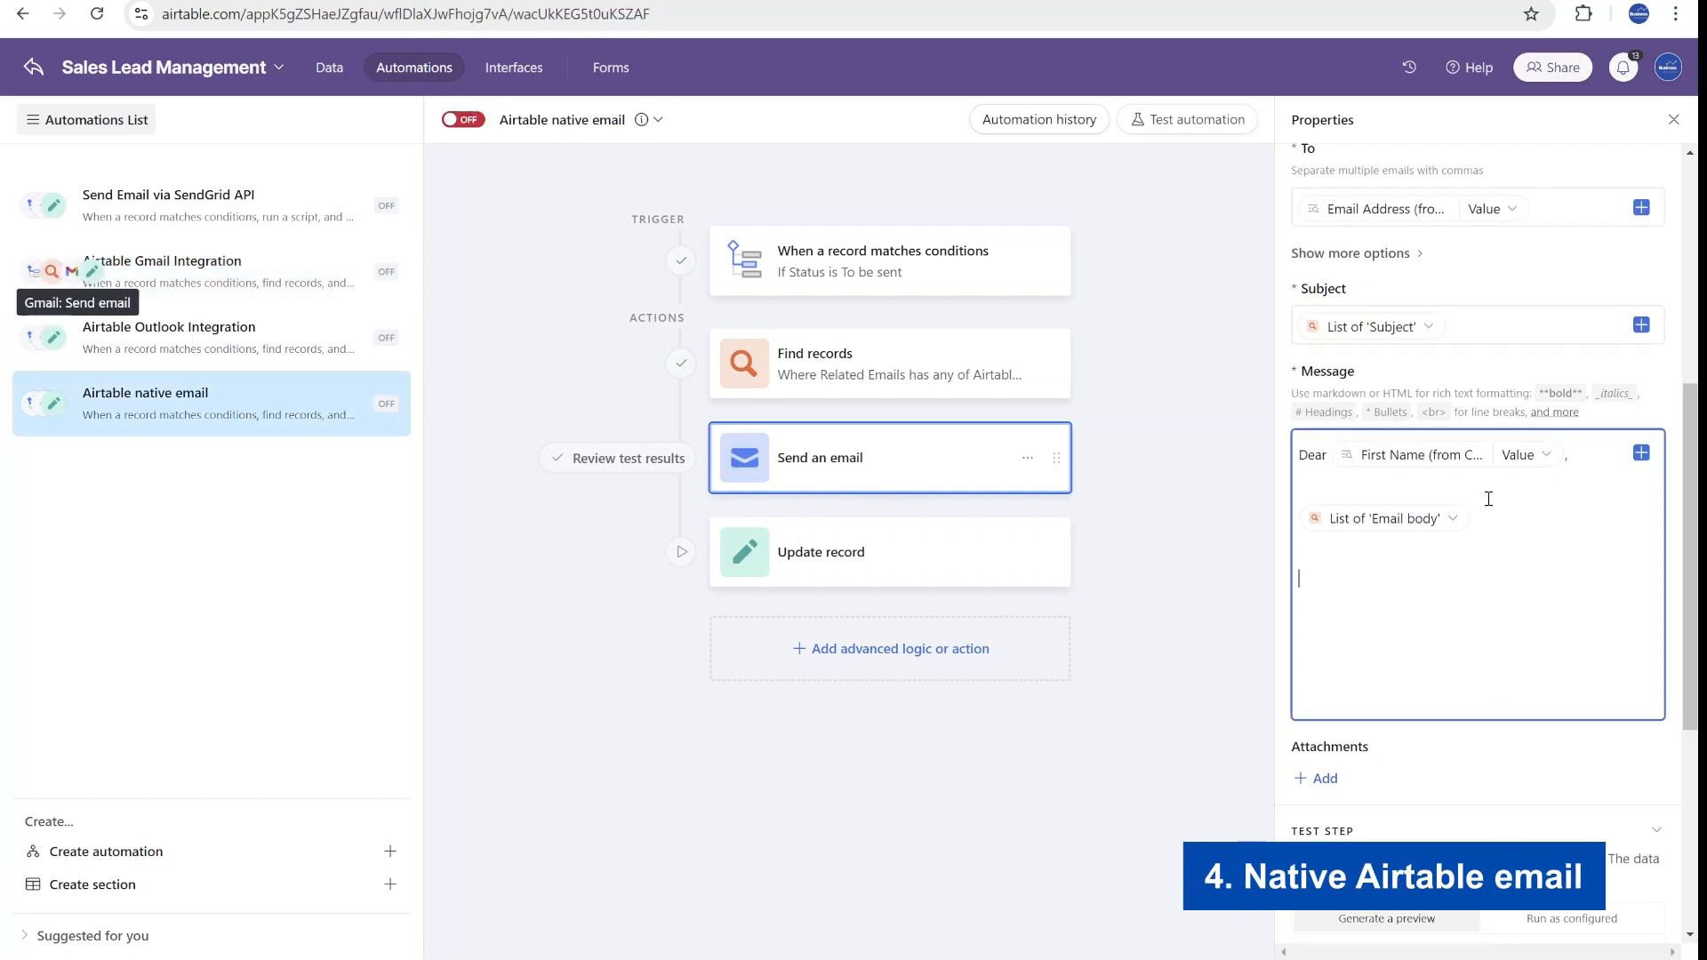
pyautogui.scroll(-3, 1490, 498)
pyautogui.click(1478, 557)
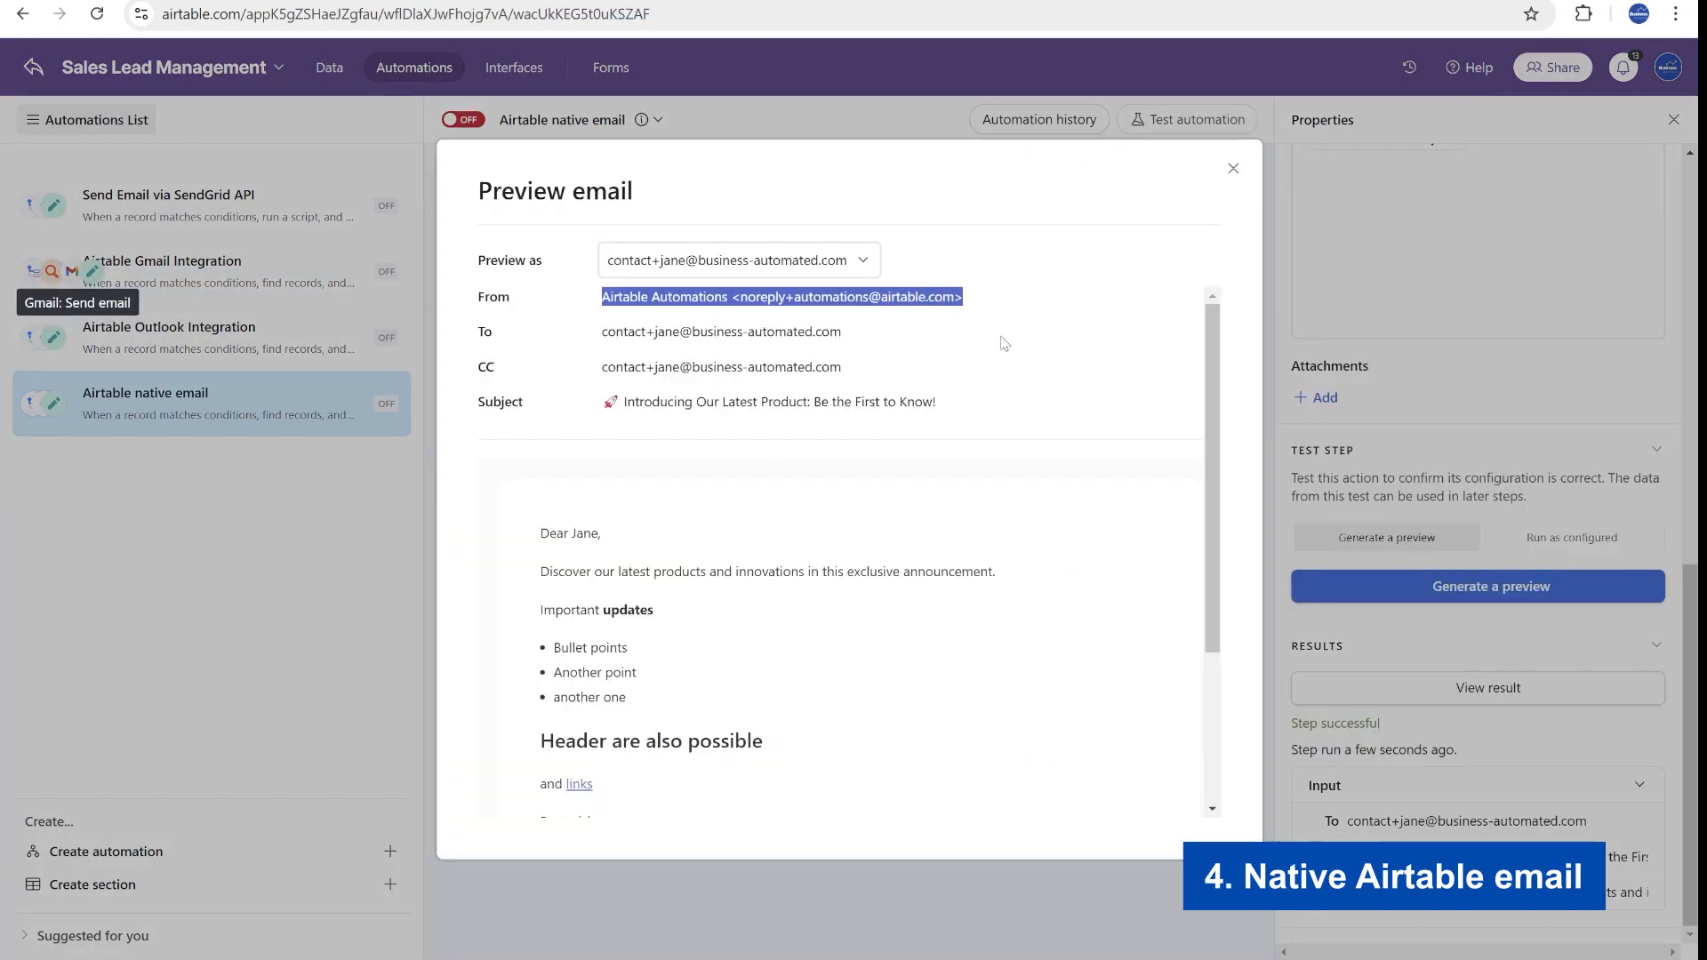
pyautogui.scroll(-3, 1003, 342)
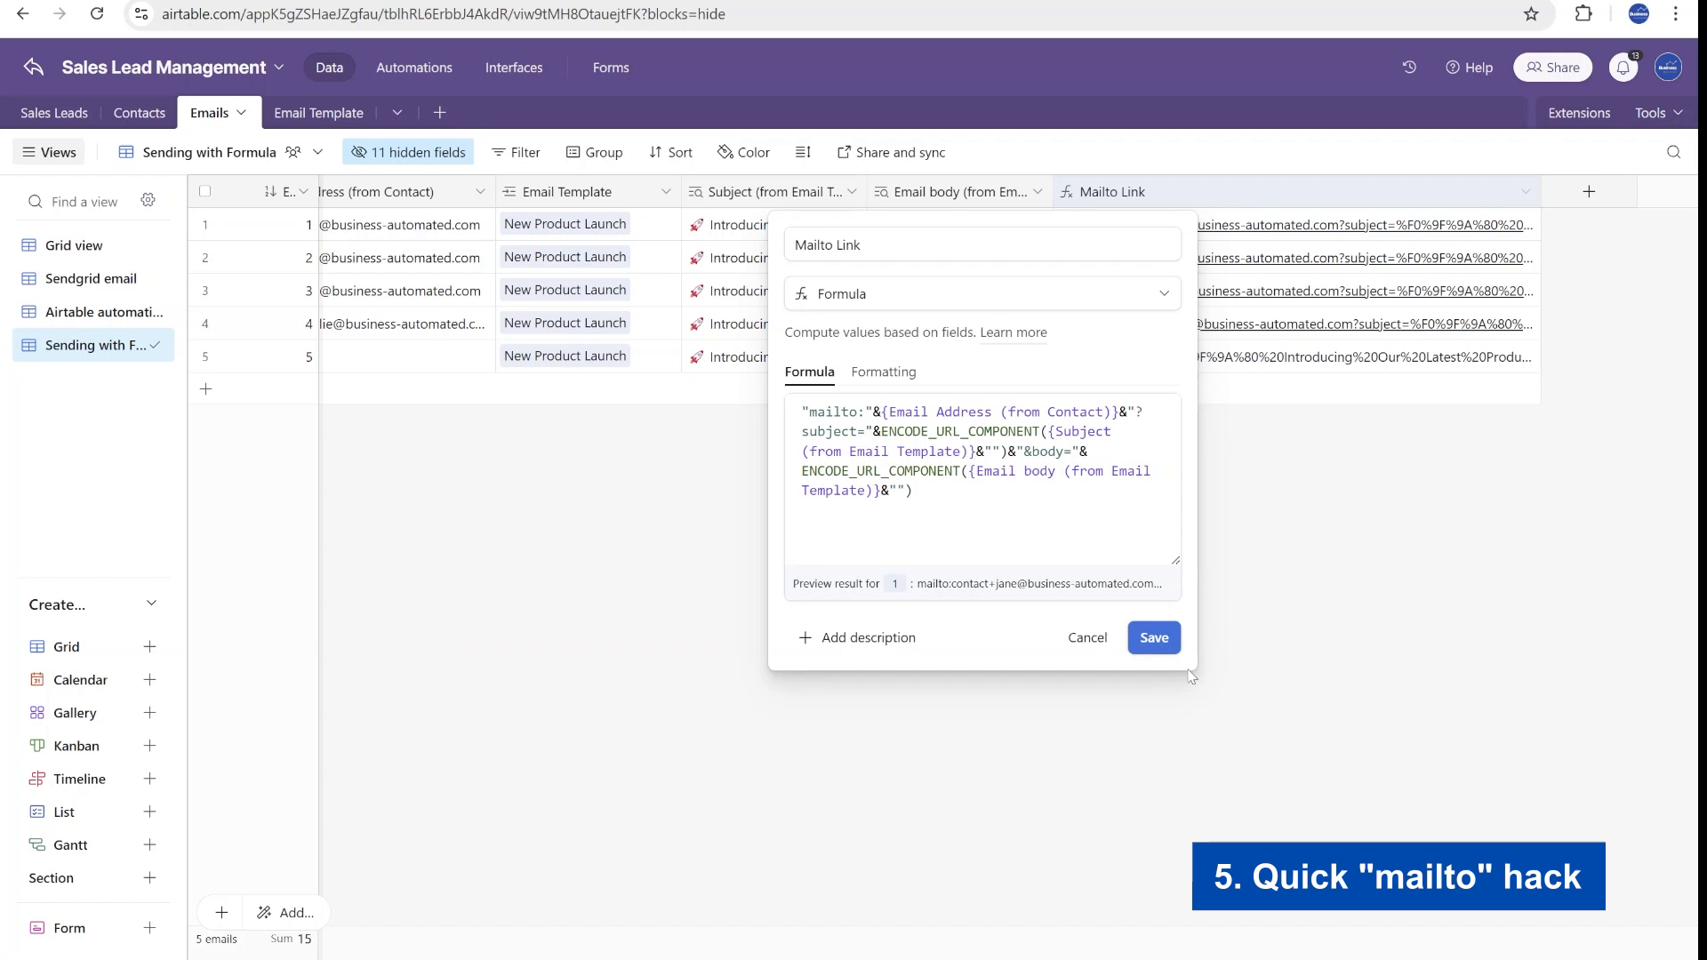
# Edit the Mailto Link formula and highlight its ENCODE_URL_COMPONENT function name.
pyautogui.click(835, 419)
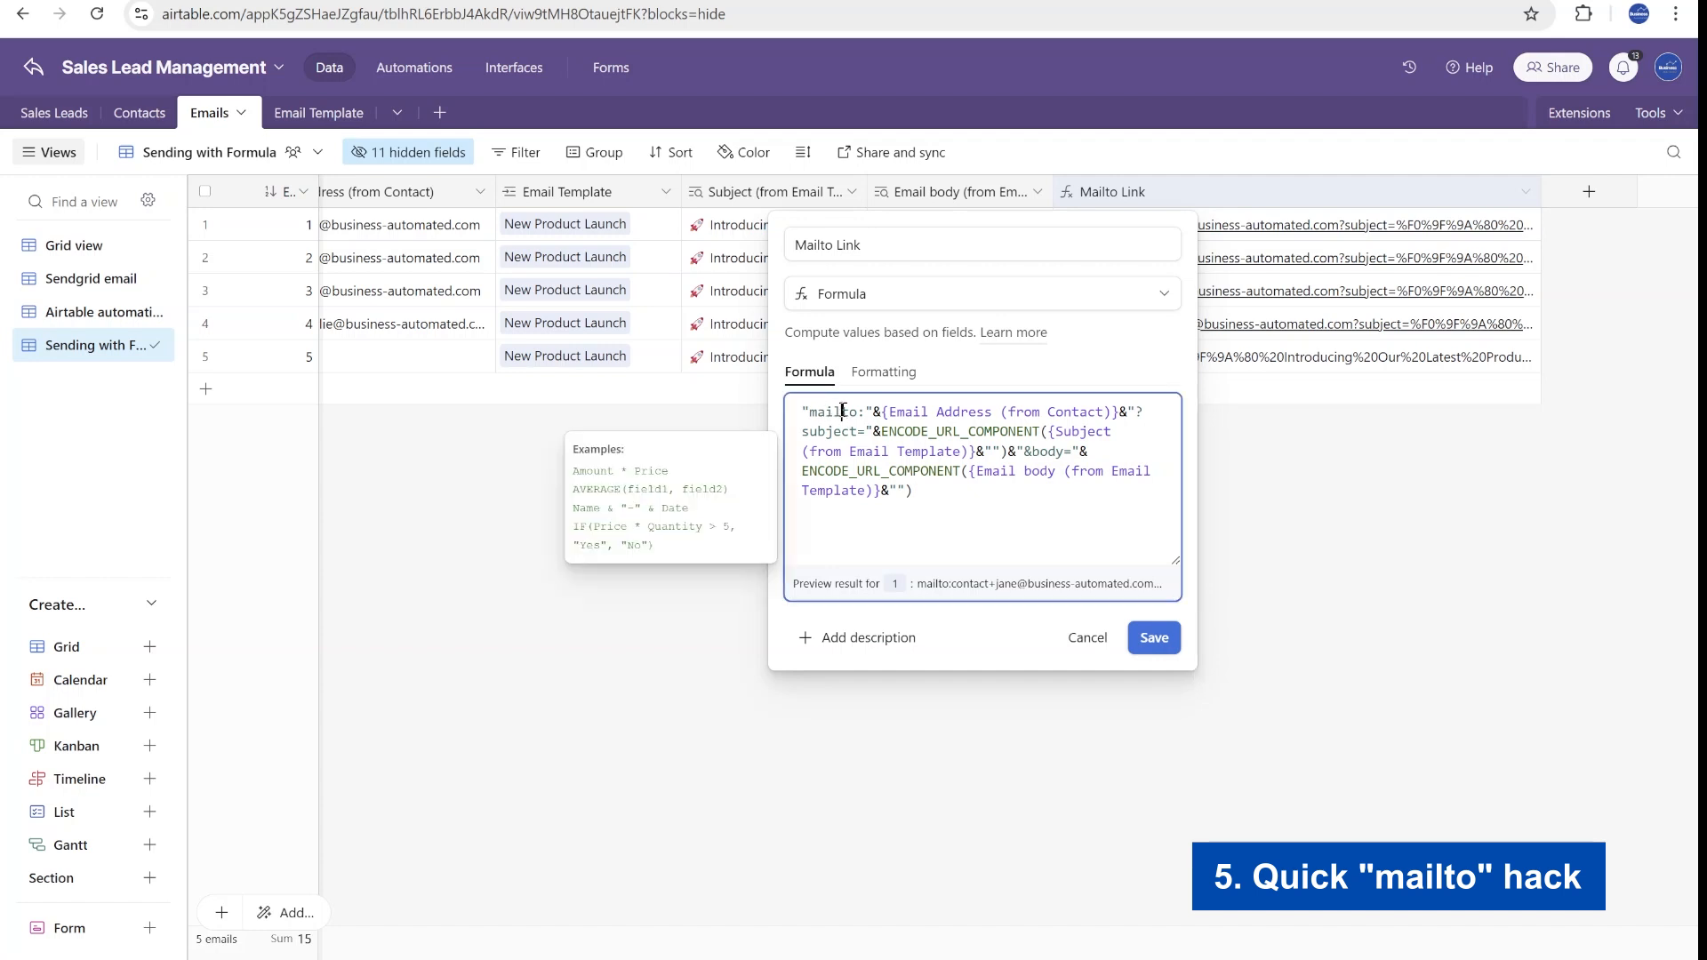
pyautogui.hotkey('ctrl', 'a')
pyautogui.click(854, 410)
pyautogui.moveTo(889, 431); pyautogui.dragTo(1002, 430)
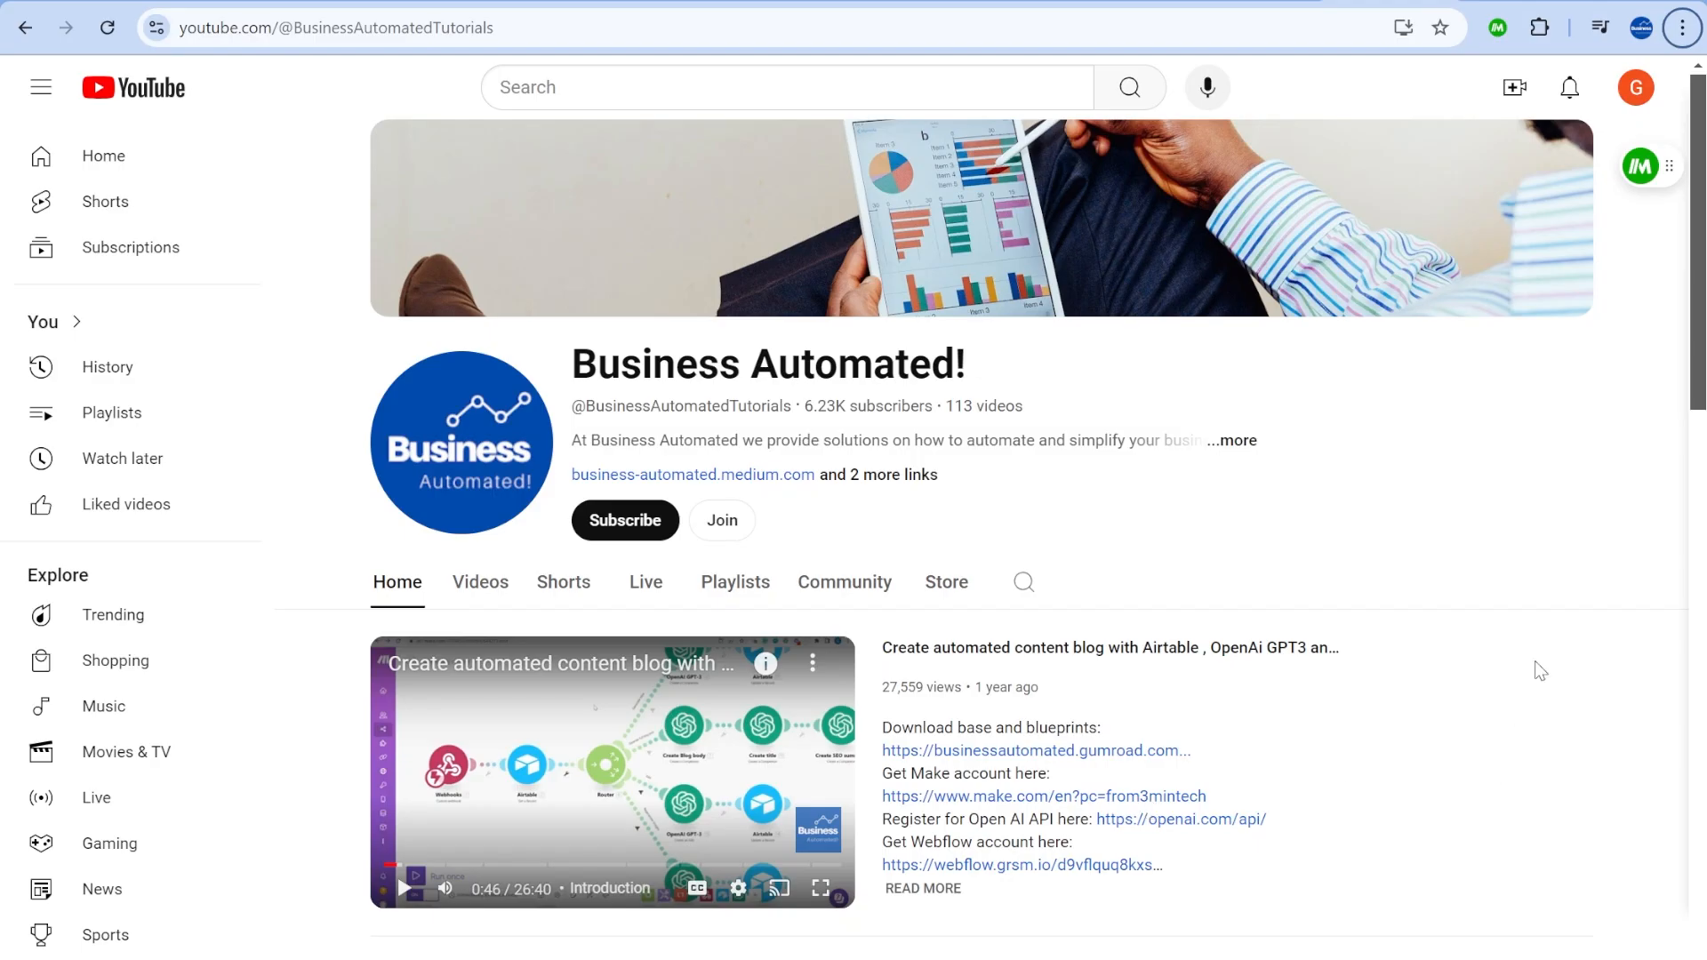
pyautogui.scroll(-3, 1573, 534)
pyautogui.scroll(-2, 1568, 528)
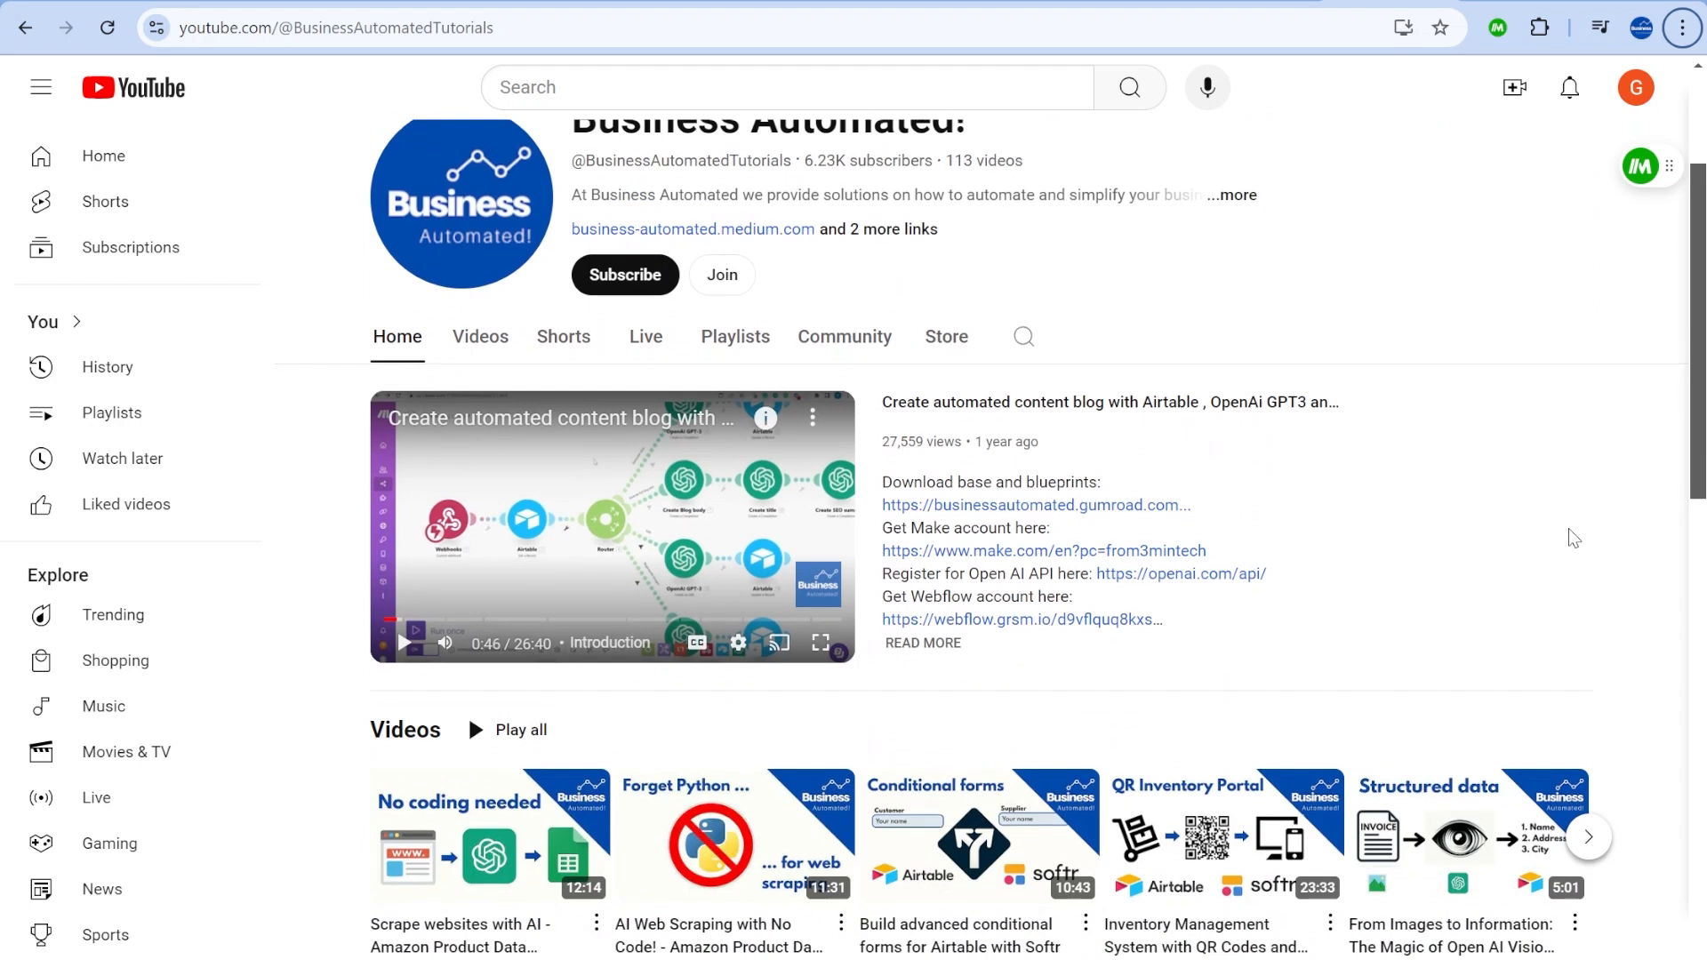
pyautogui.scroll(-3, 1569, 528)
pyautogui.scroll(-2, 1569, 528)
pyautogui.scroll(-1, 1569, 550)
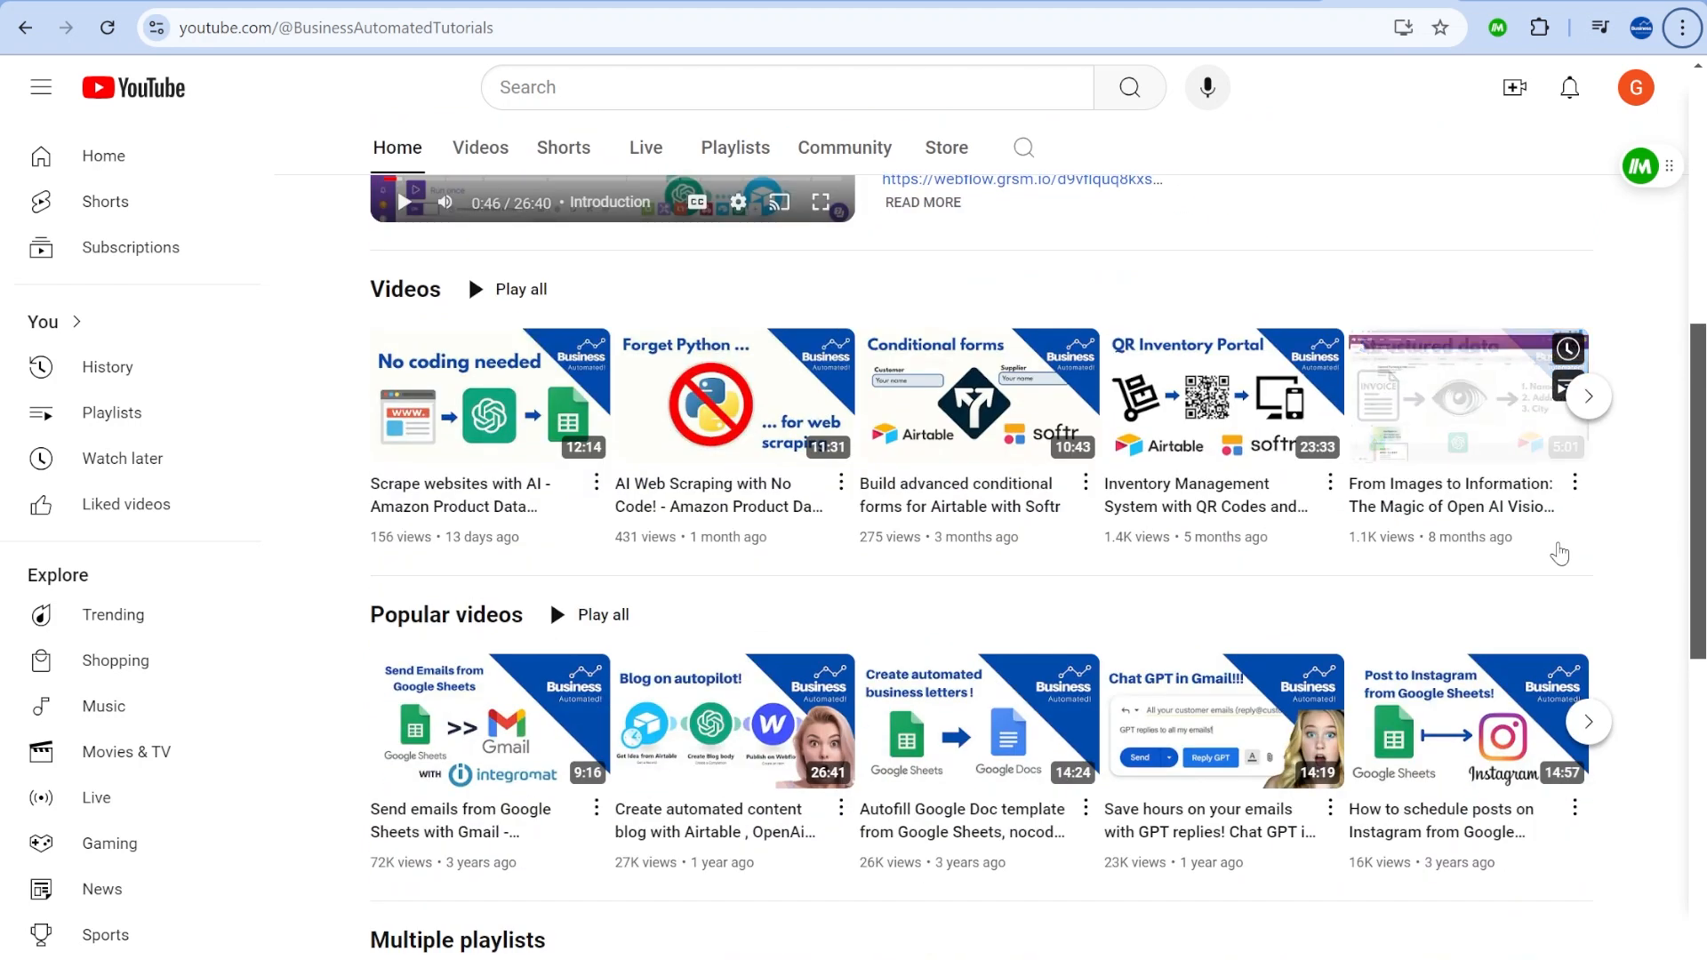
pyautogui.scroll(2, 550, 609)
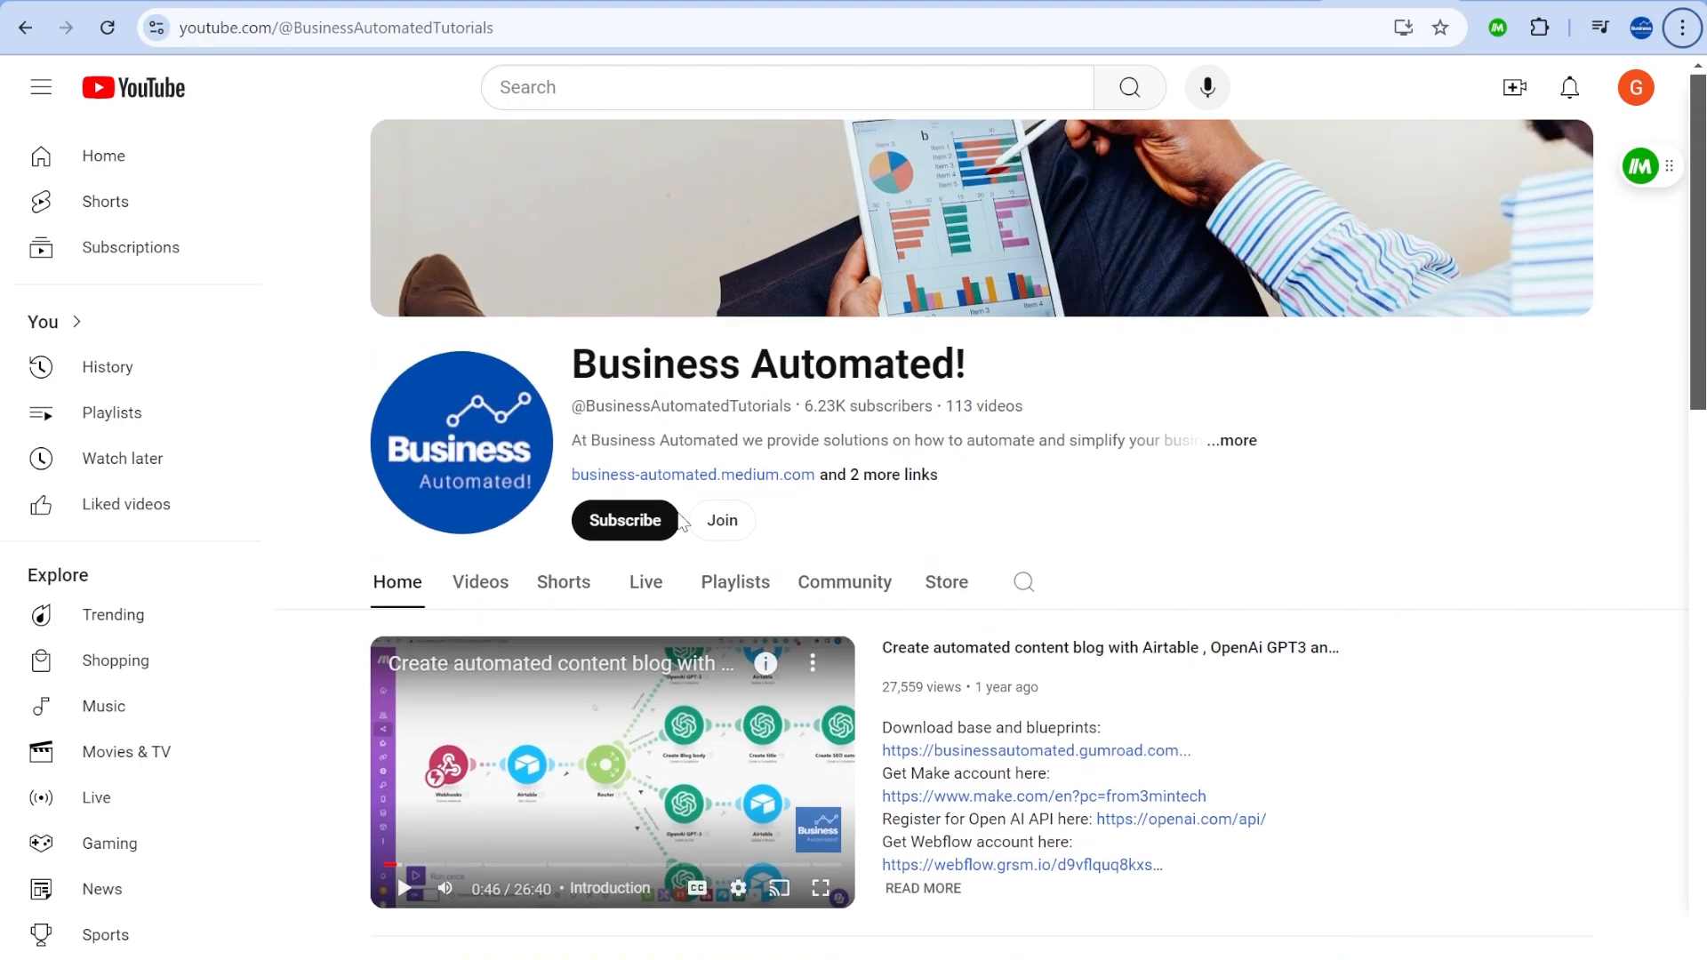
pyautogui.scroll(6, 551, 609)
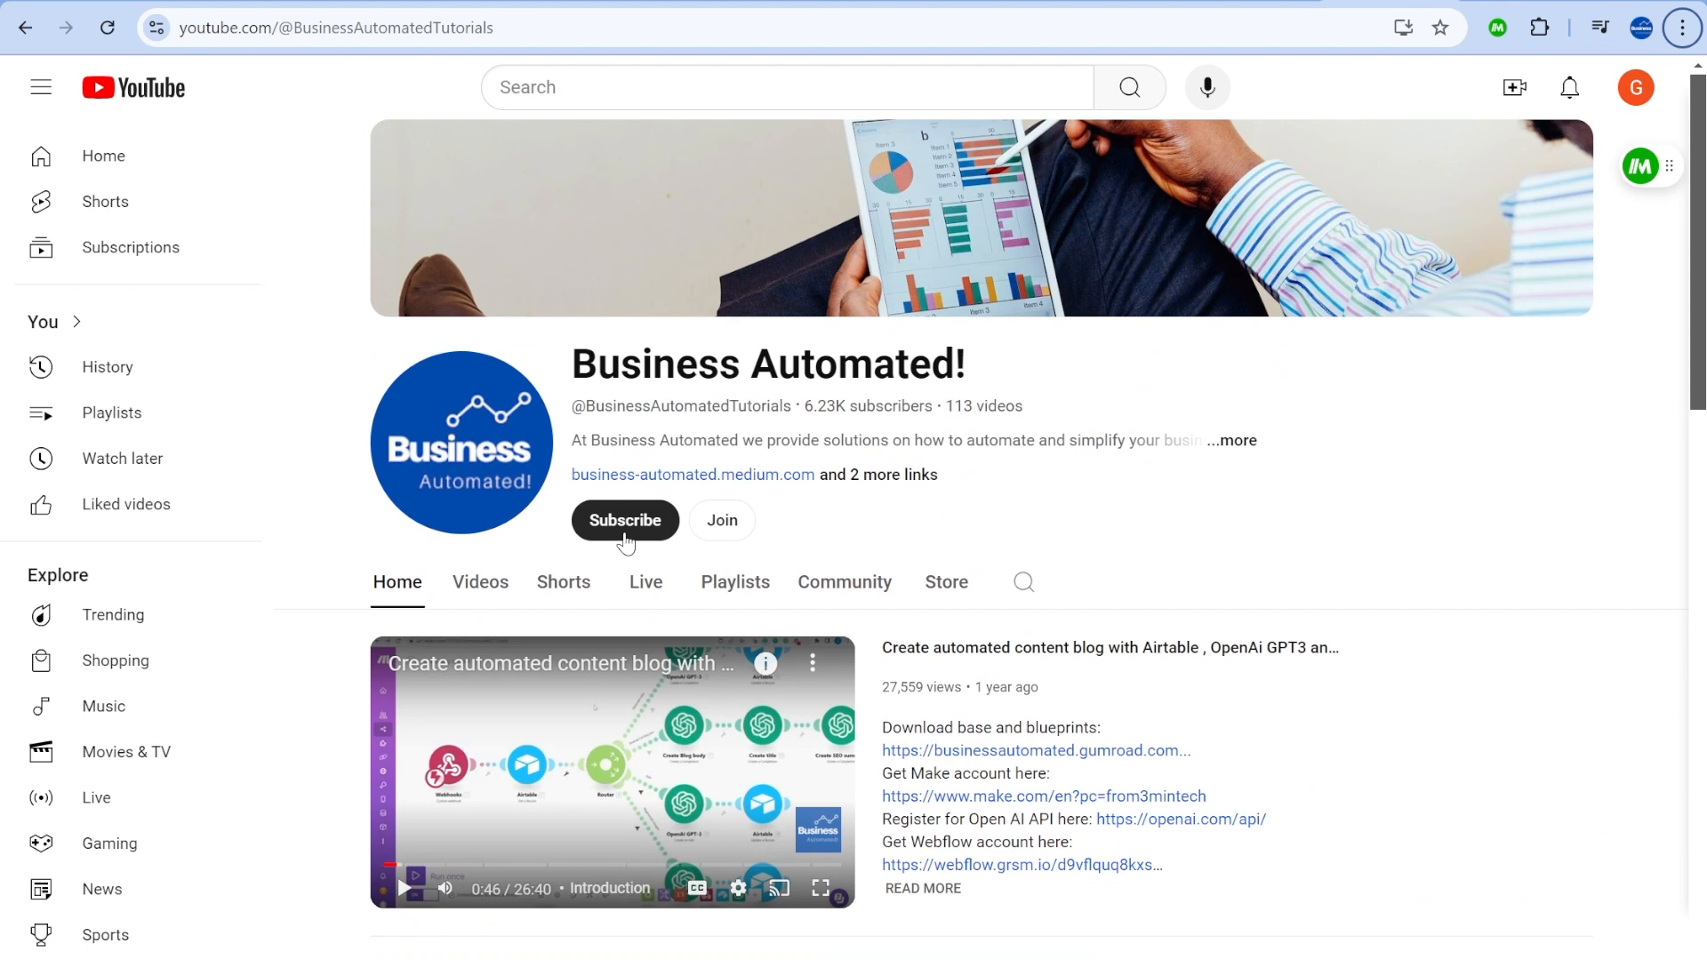
pyautogui.scroll(-2, 625, 538)
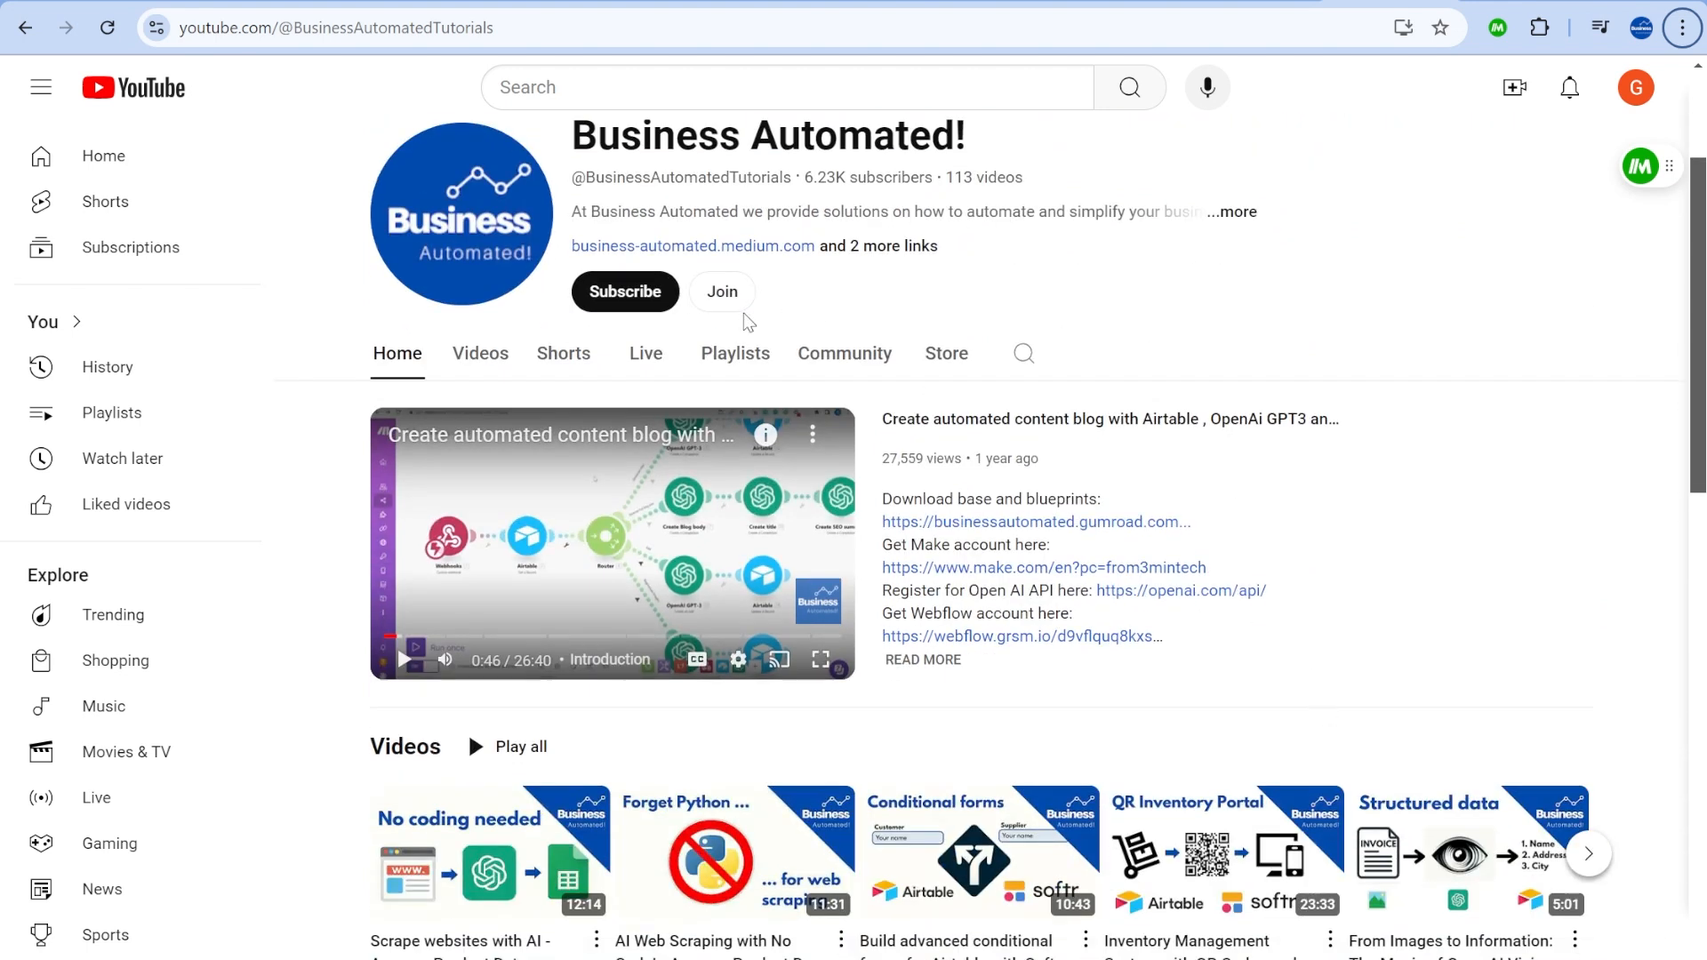
# Join the channel and view the Automation Advocate and Business Automator! $99.99/month tiers.
pyautogui.click(722, 290)
pyautogui.scroll(-1, 700, 455)
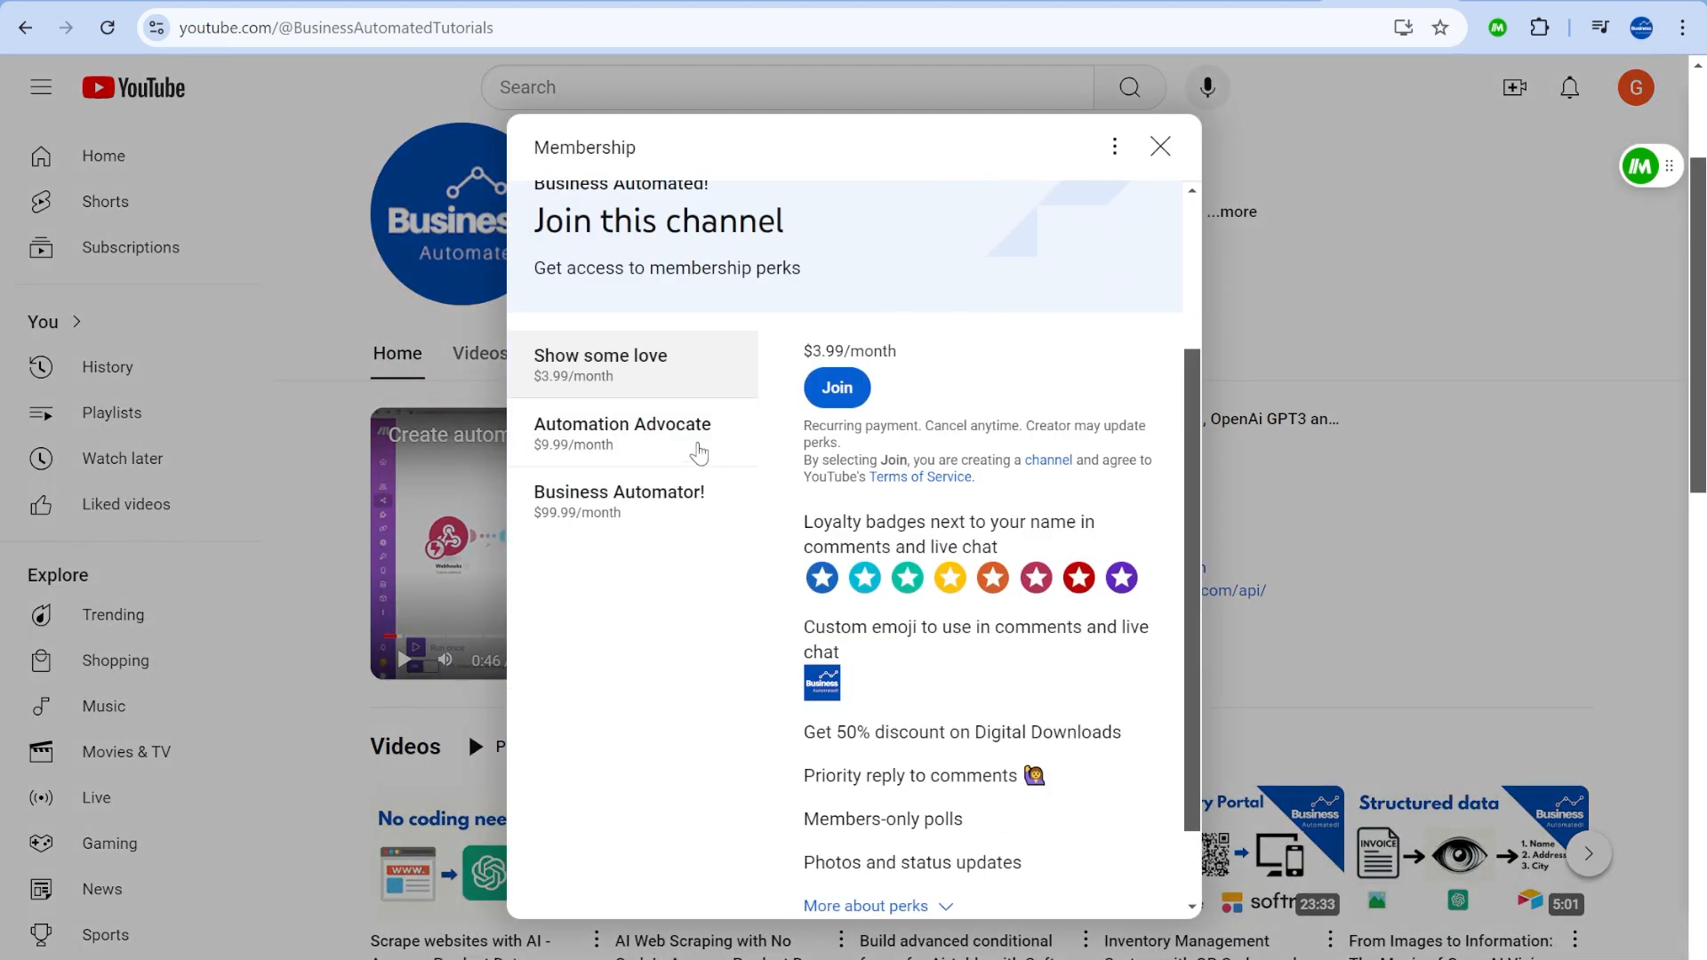
pyautogui.click(699, 453)
pyautogui.click(614, 576)
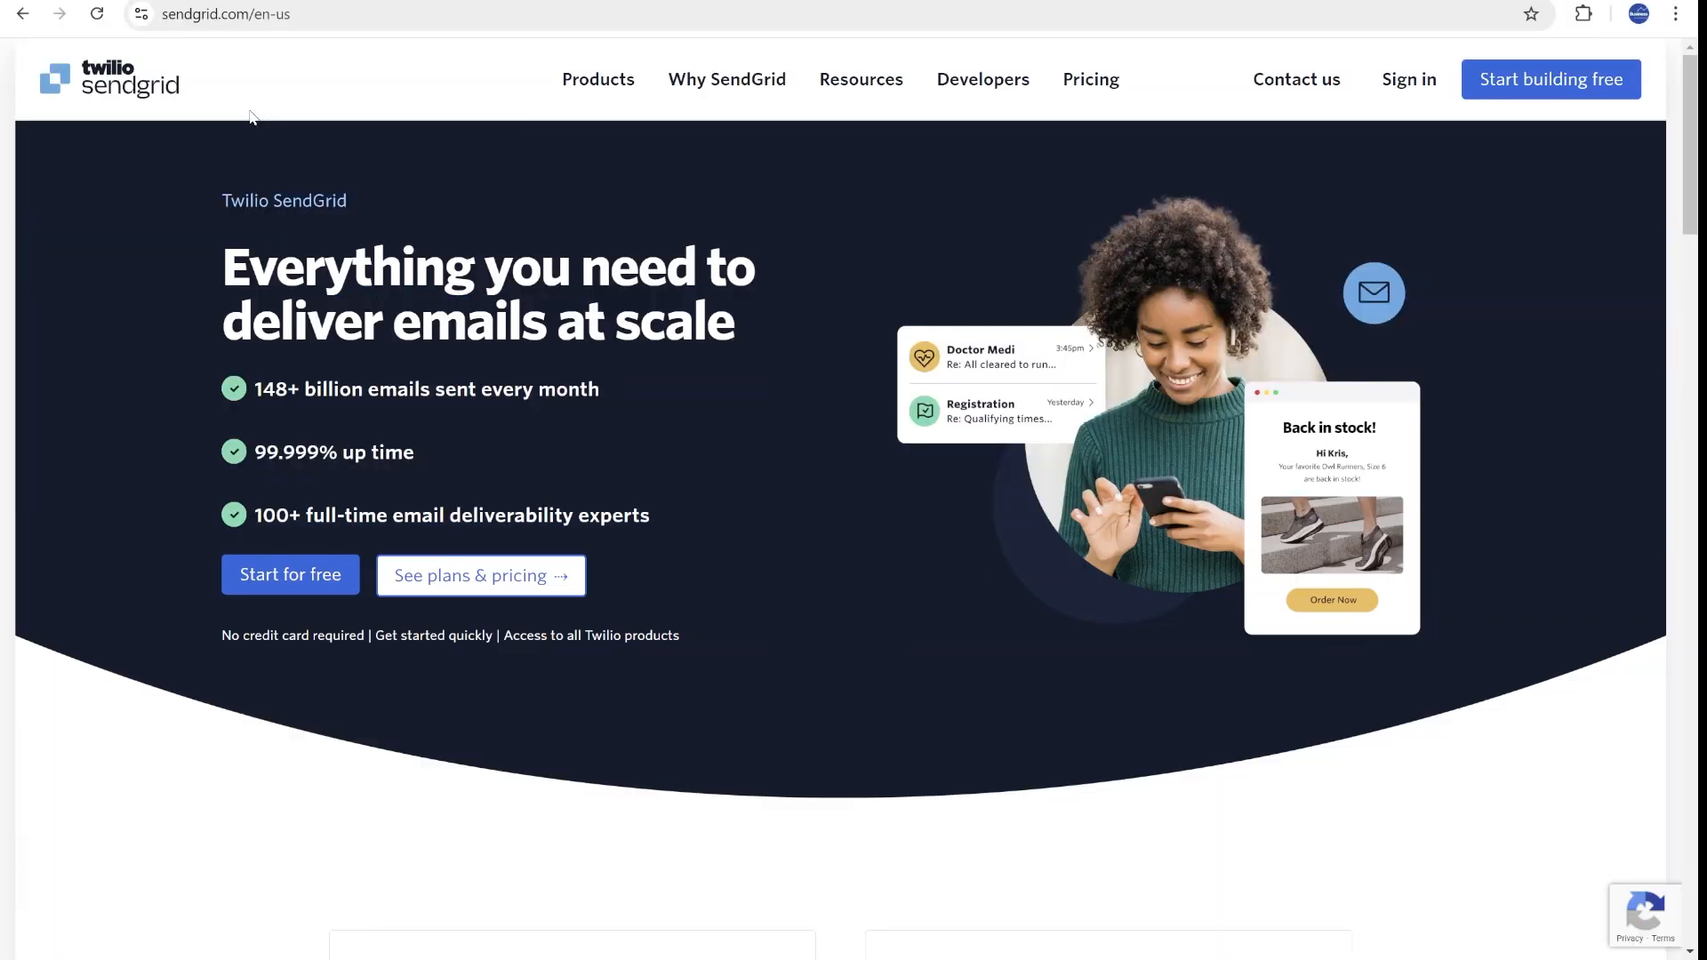
pyautogui.scroll(-3, 250, 266)
pyautogui.scroll(-2, 226, 400)
pyautogui.scroll(-1, 226, 434)
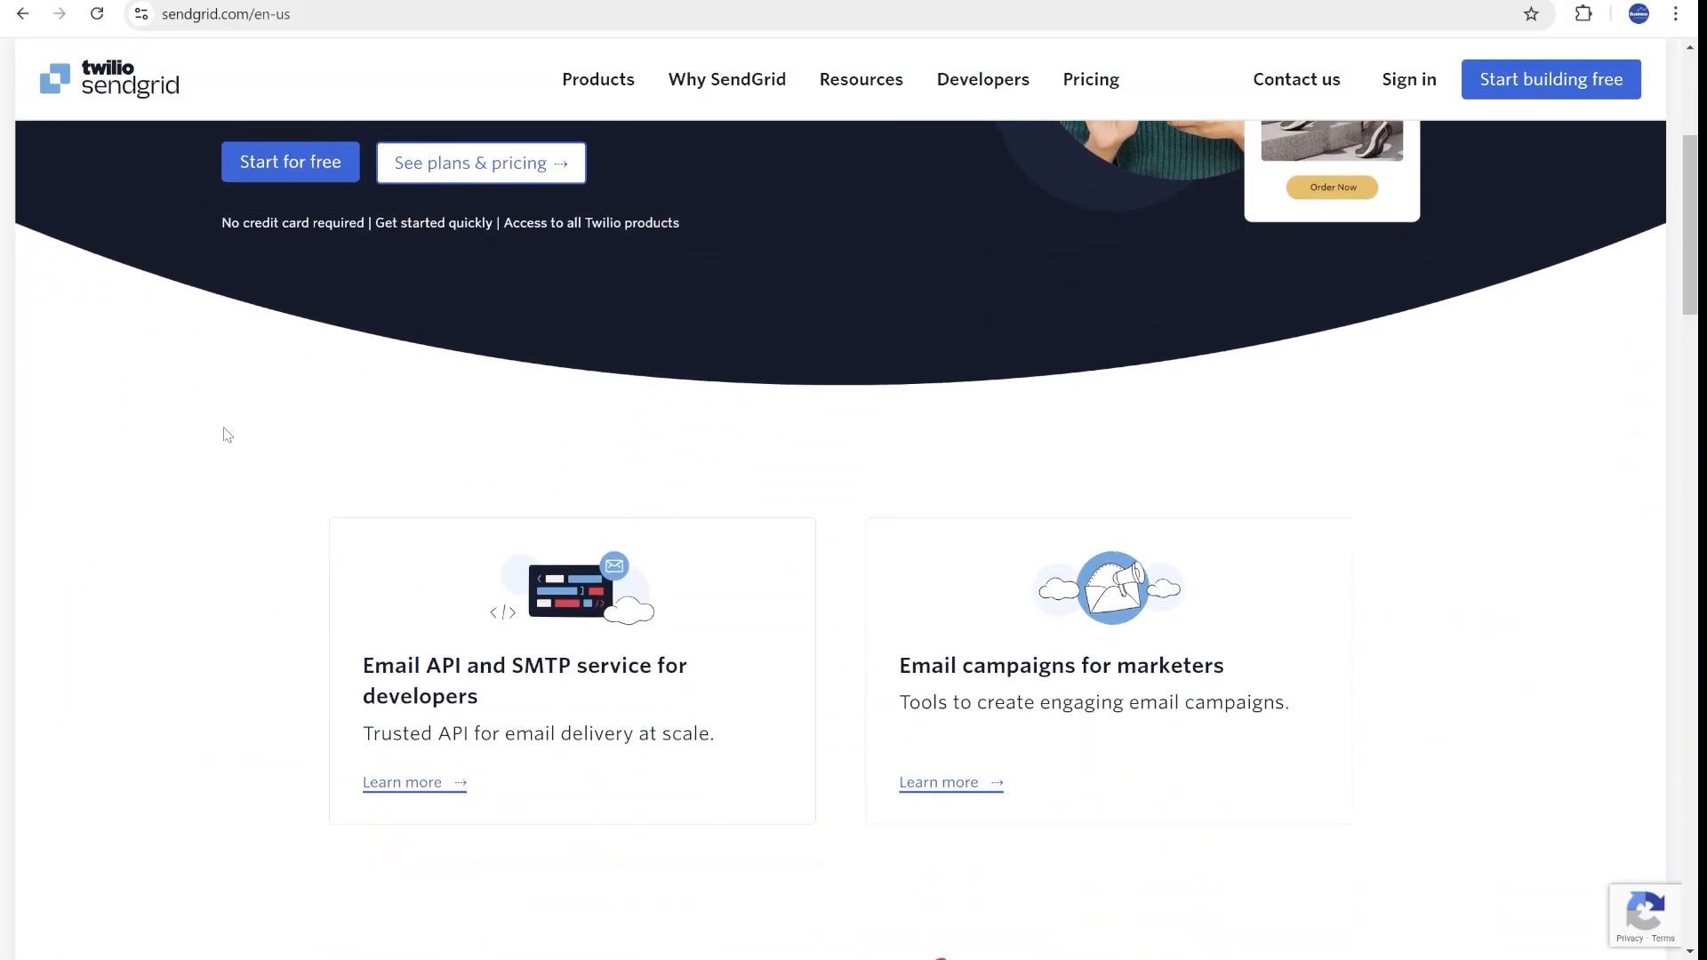
pyautogui.scroll(-1, 1160, 667)
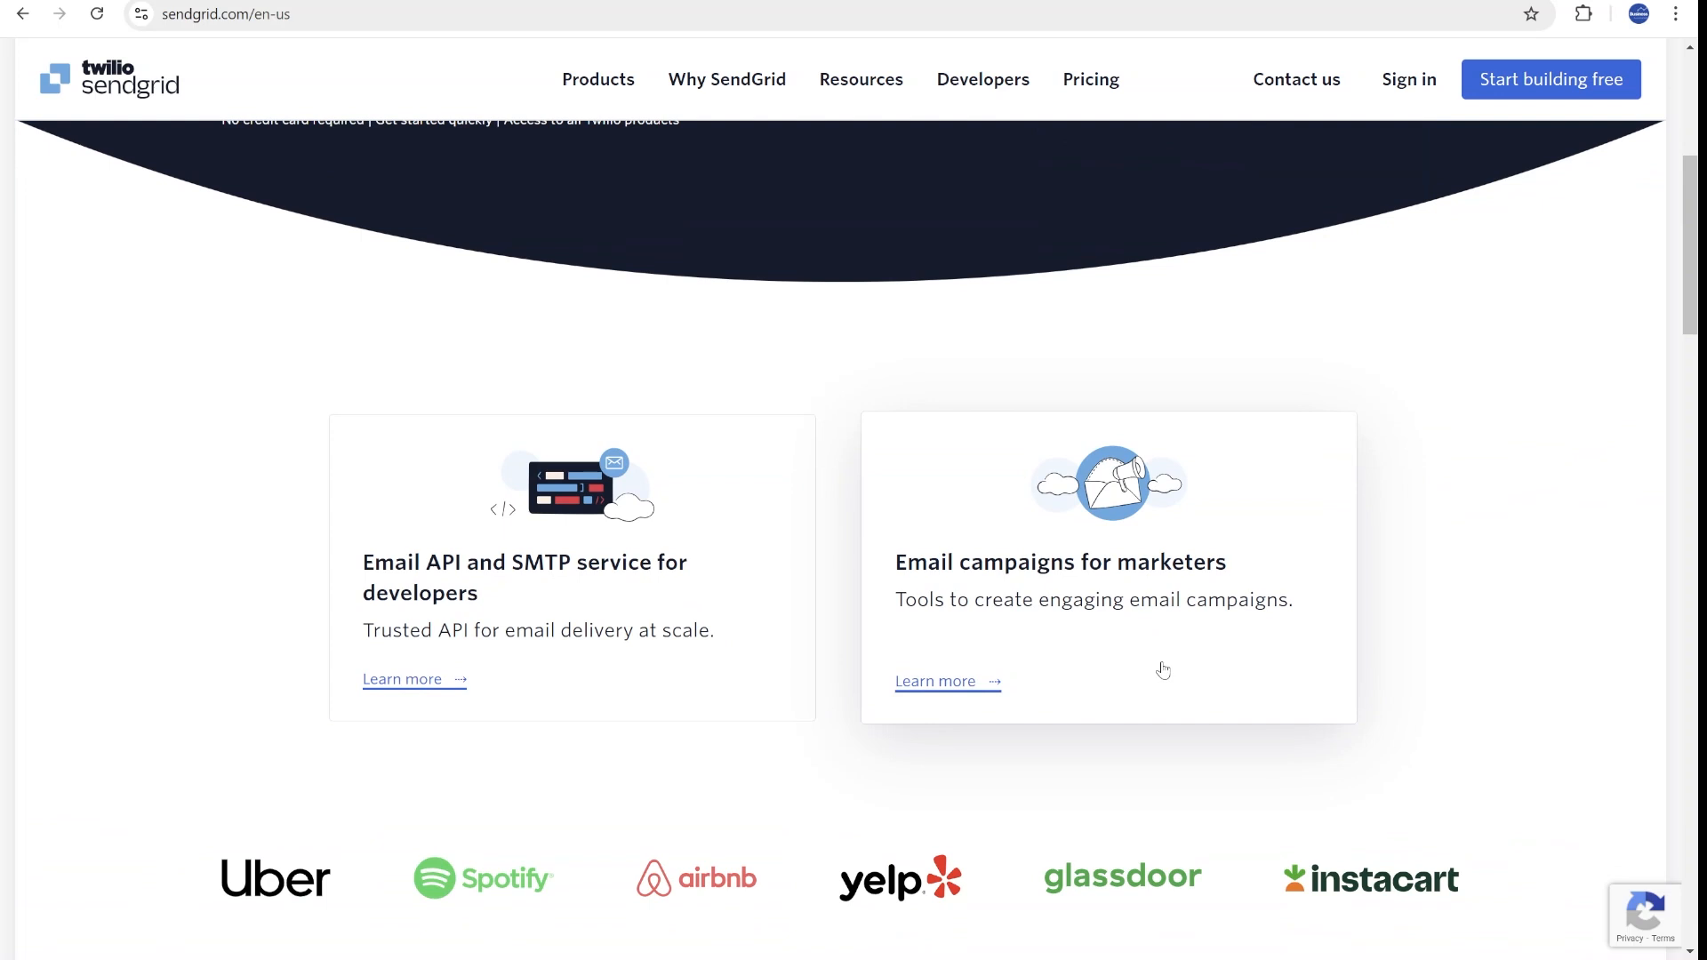
pyautogui.scroll(-1, 1146, 595)
pyautogui.scroll(-3, 1146, 596)
pyautogui.scroll(-3, 1040, 747)
pyautogui.scroll(-4, 1013, 721)
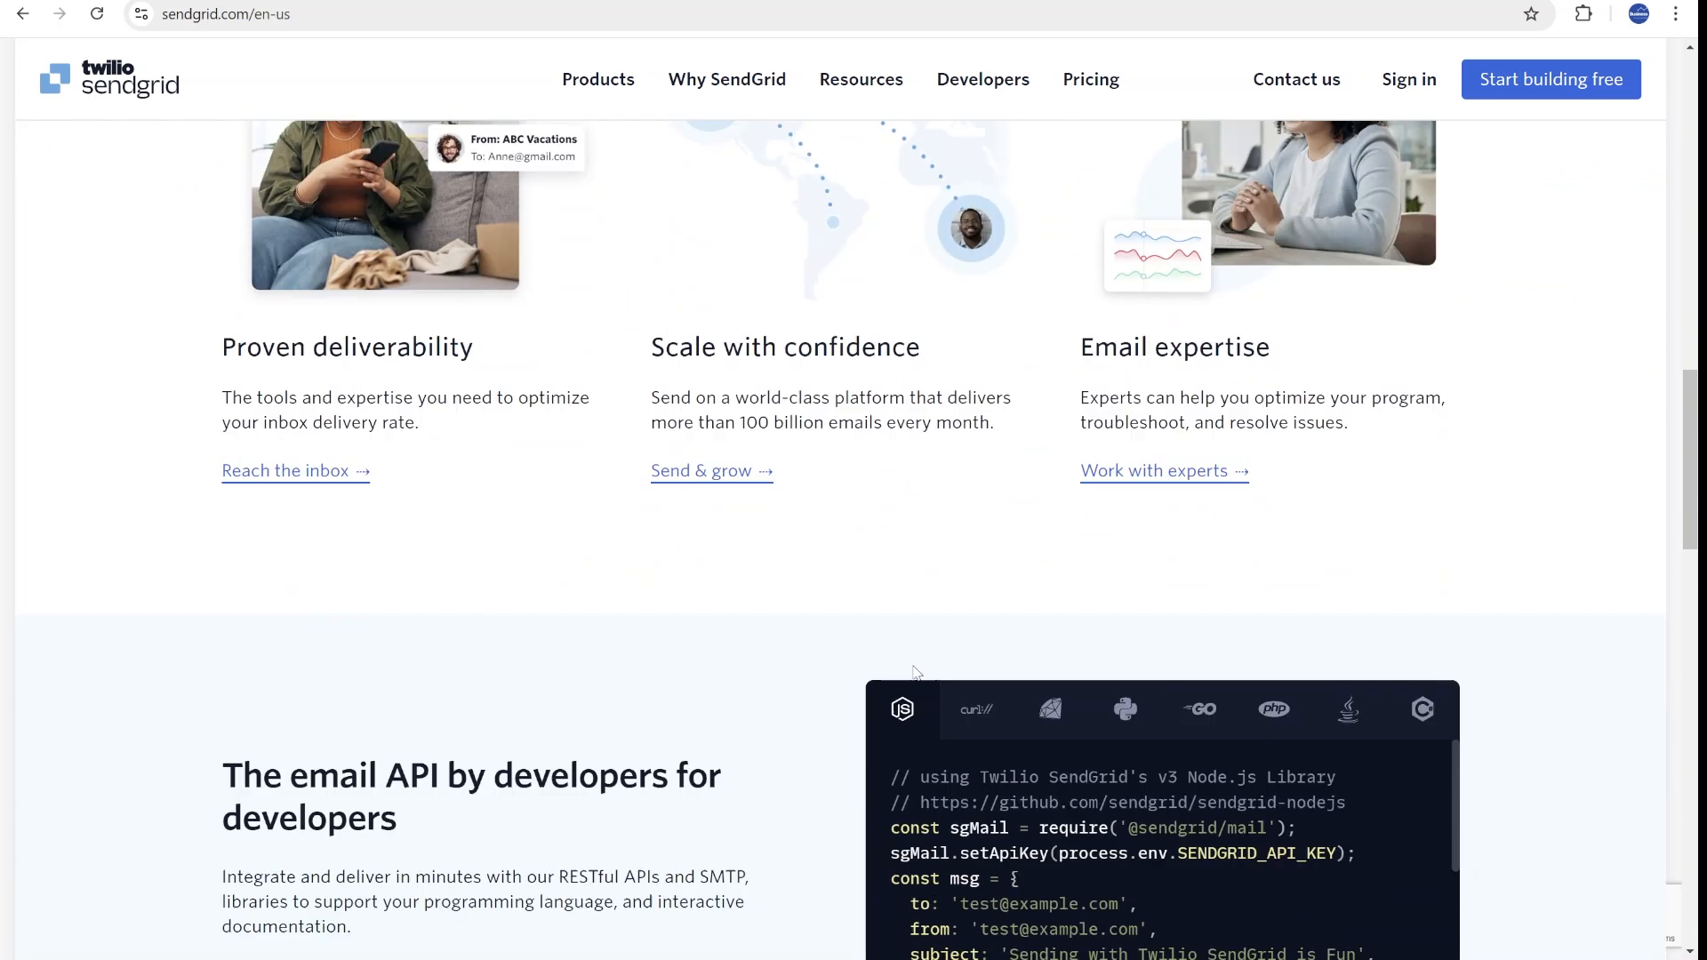
pyautogui.scroll(-2, 938, 678)
pyautogui.scroll(-2, 938, 678)
pyautogui.scroll(-1, 1279, 671)
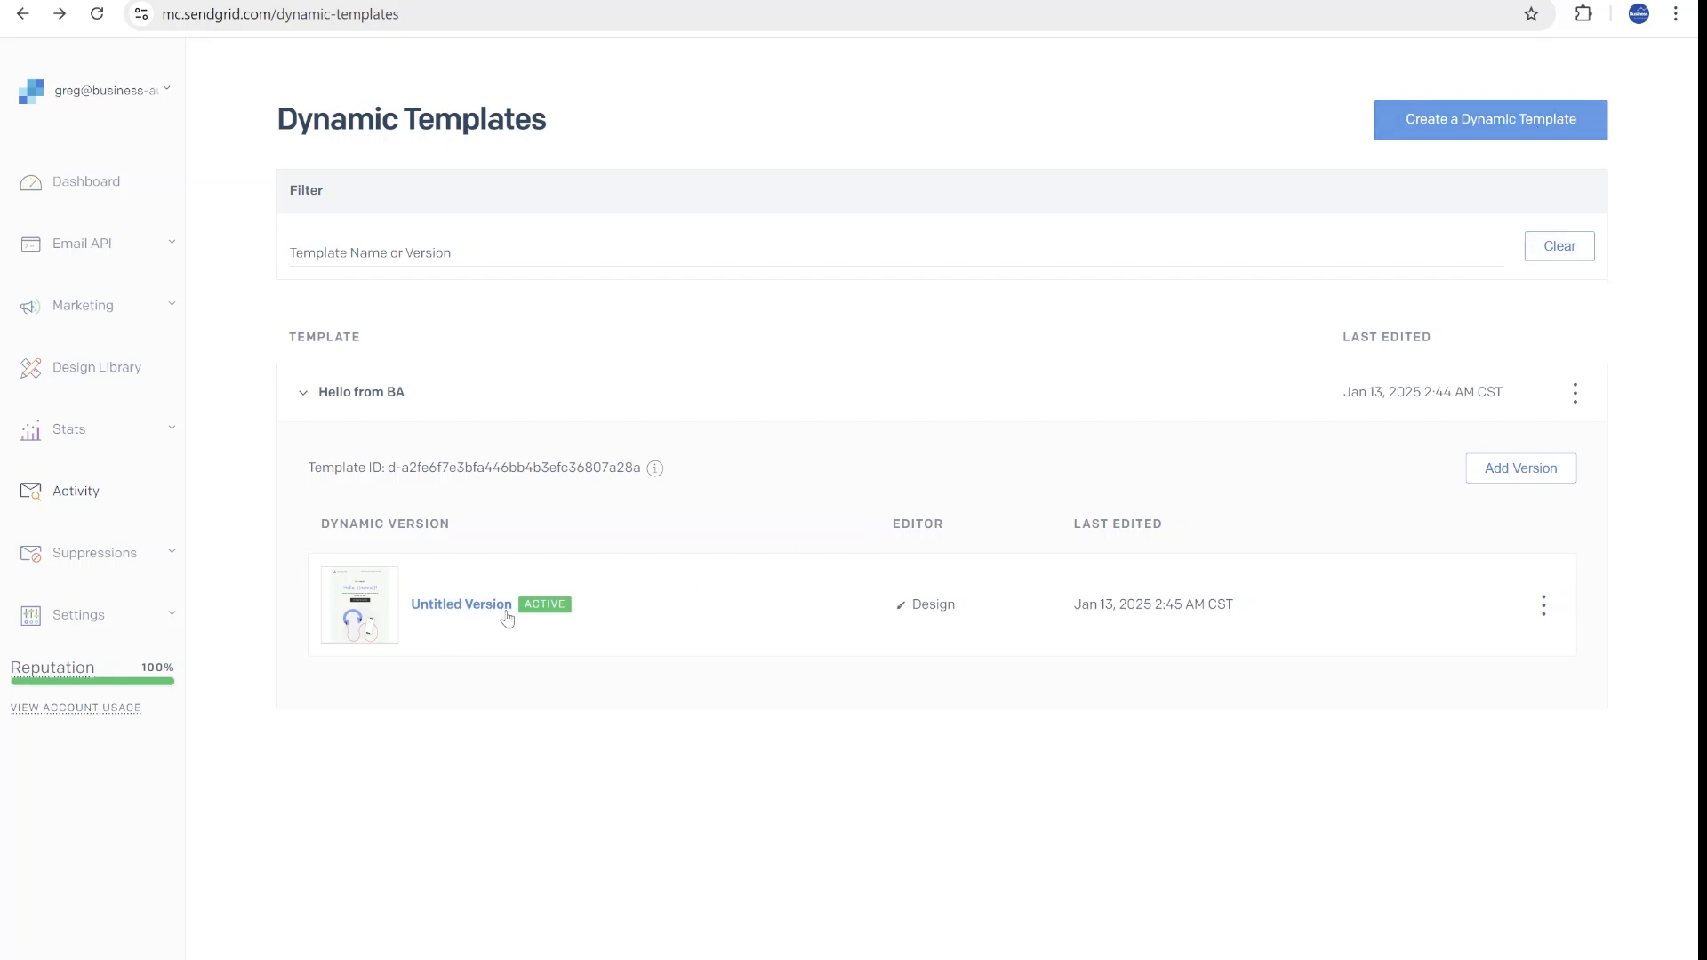
# Edit the active version and select the name word in the Hello {{name}}! heading.
pyautogui.click(518, 611)
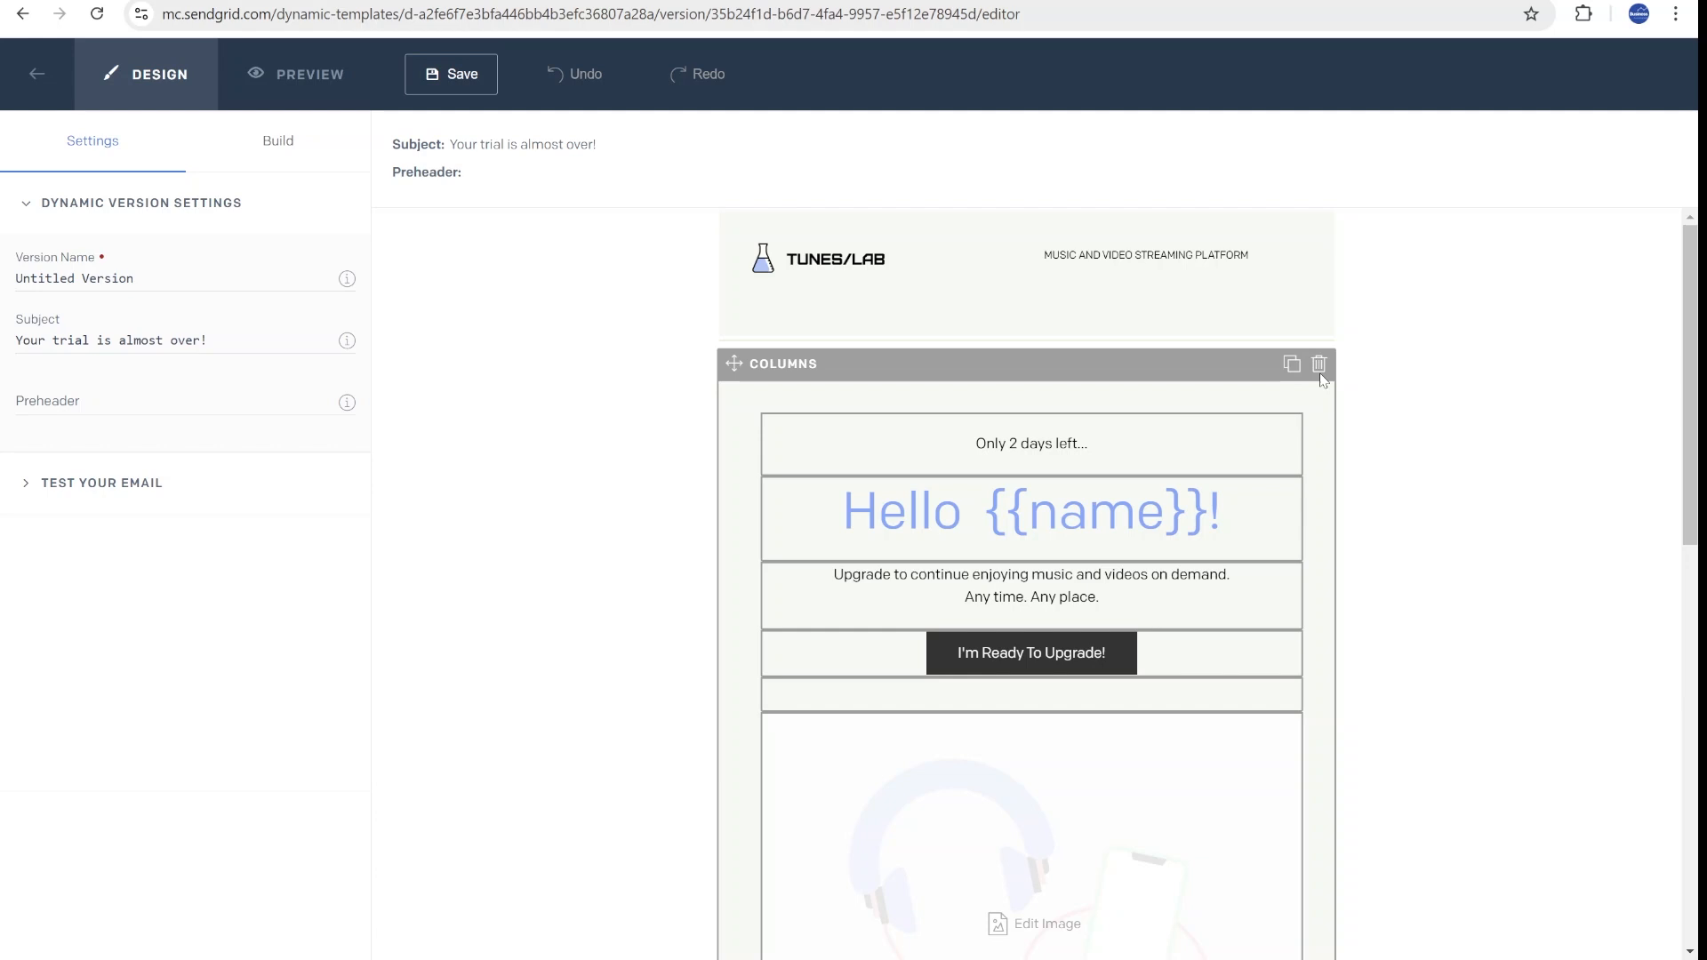
pyautogui.scroll(-3, 1049, 400)
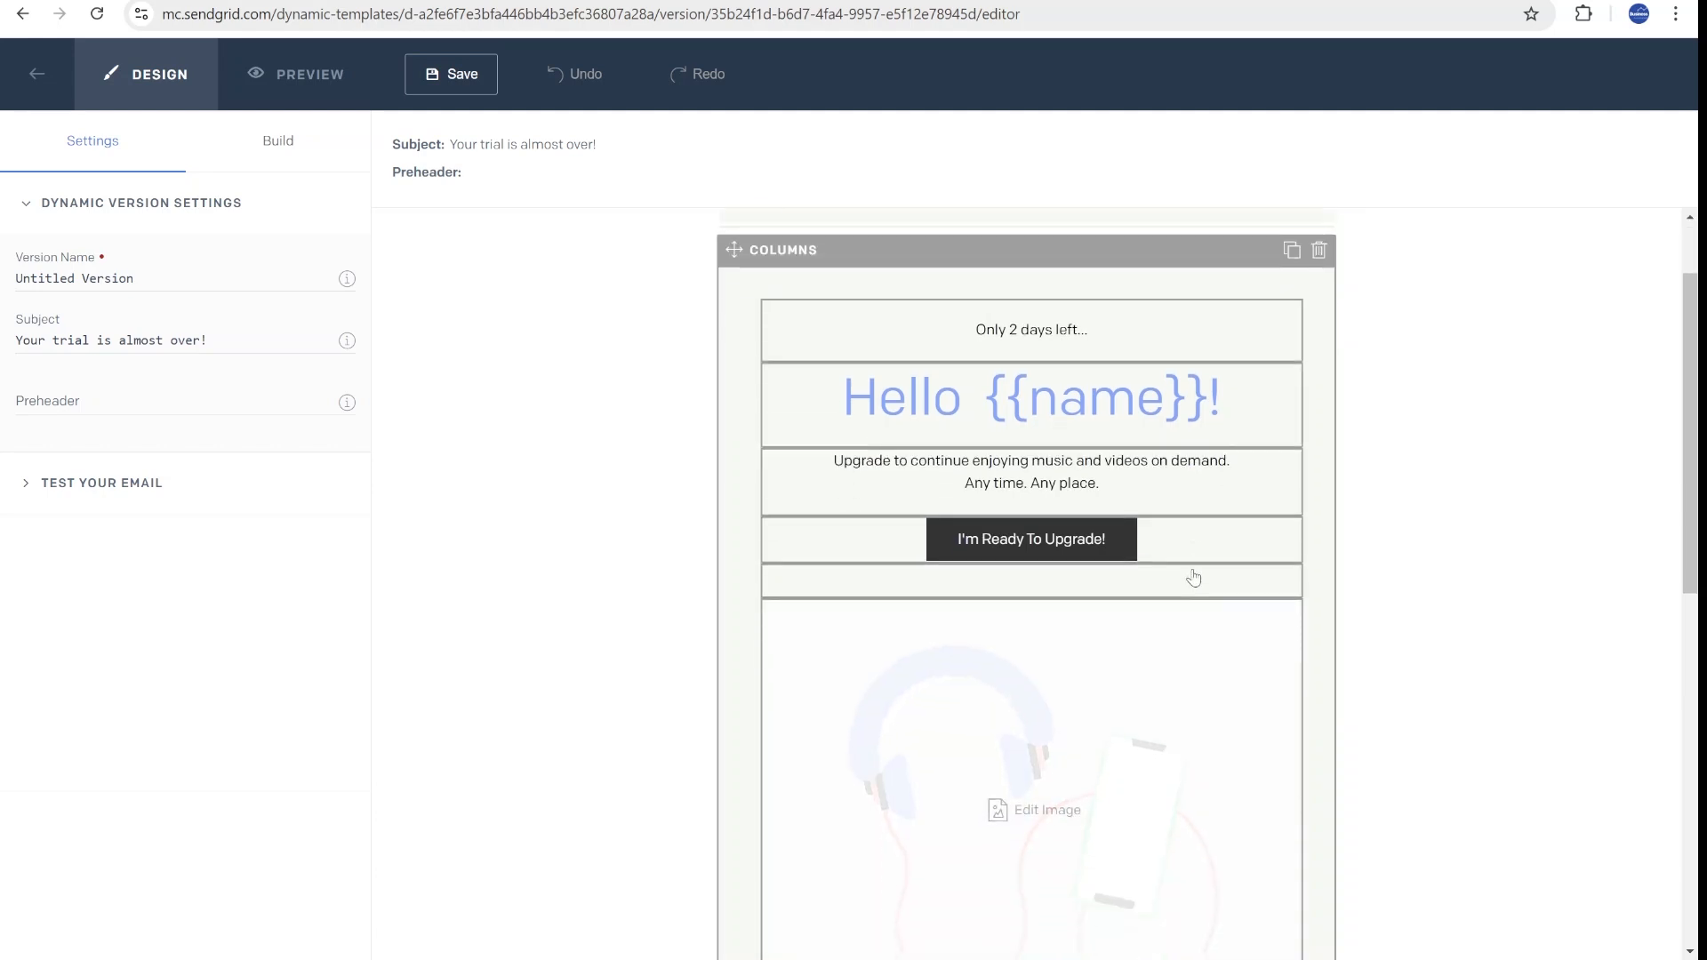
pyautogui.click(1051, 310)
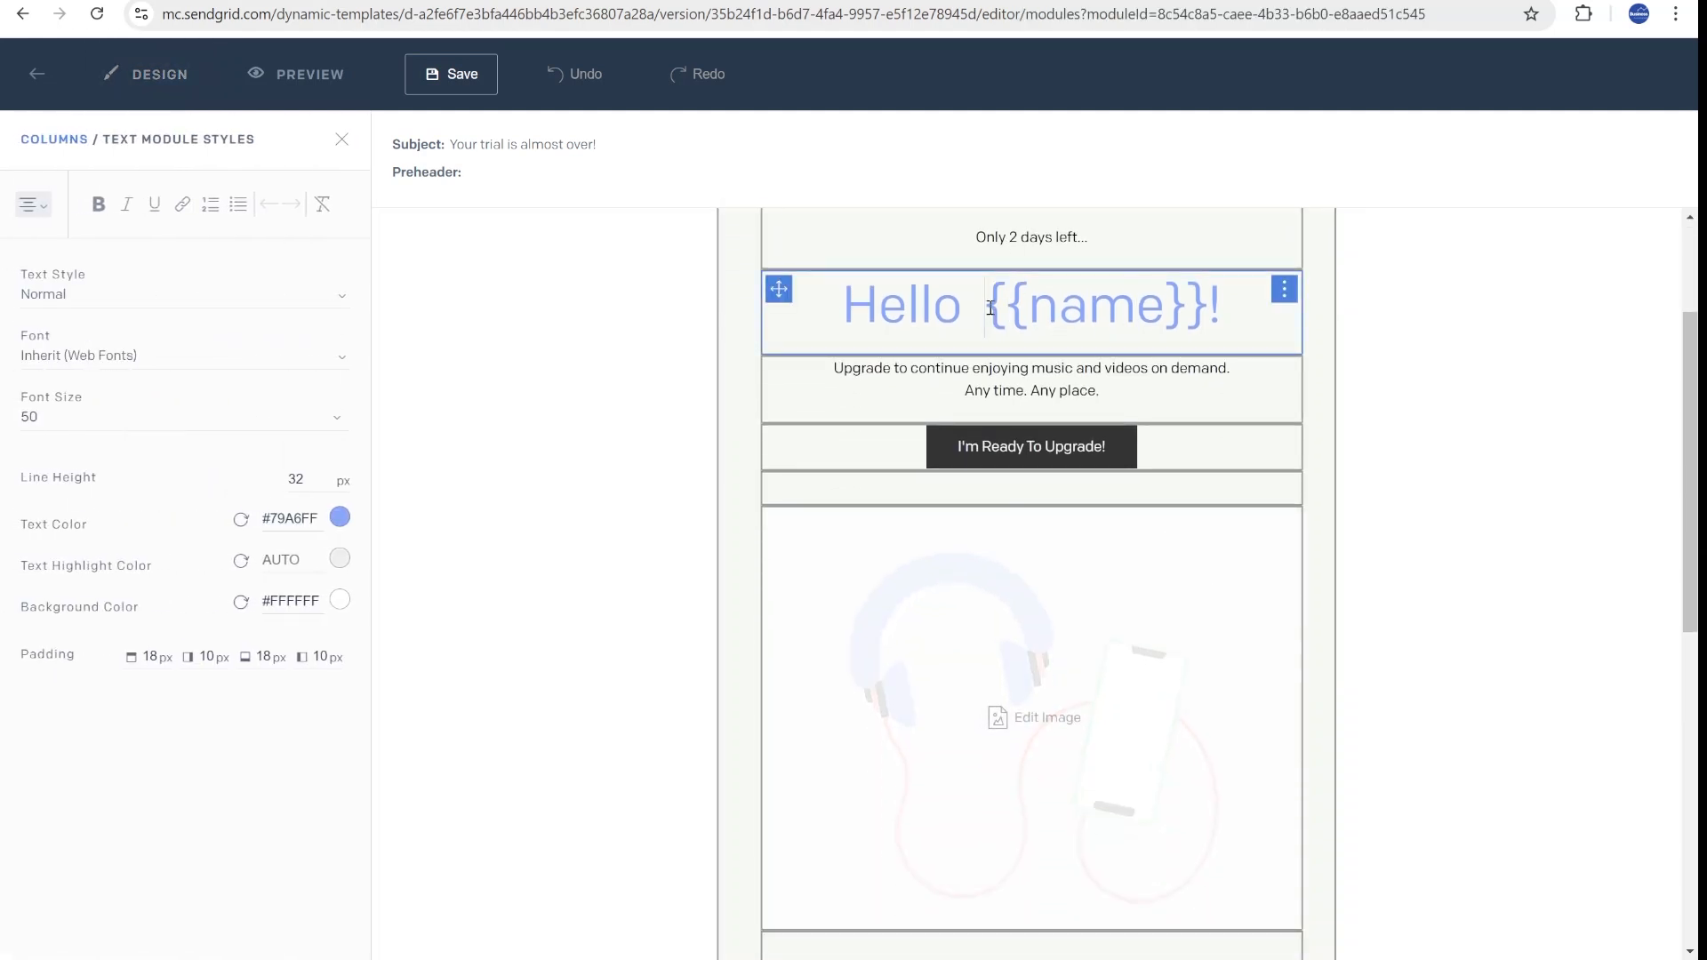
pyautogui.doubleClick(1143, 314)
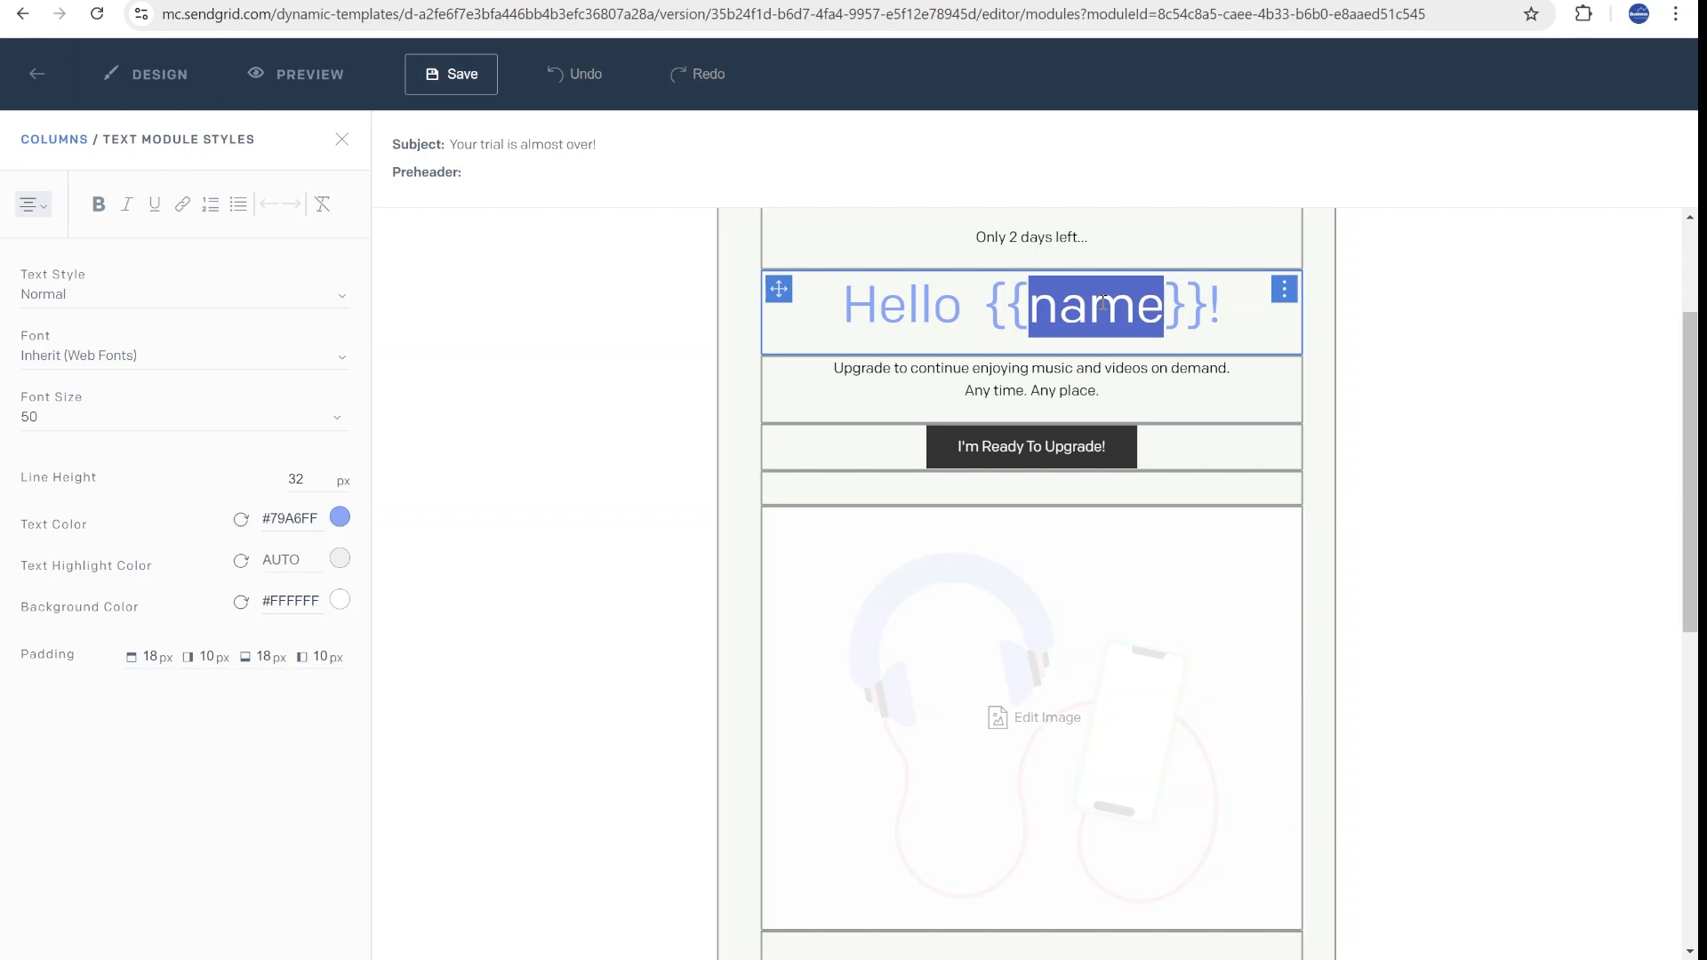
pyautogui.doubleClick(1091, 325)
# Review Contacts first names Jane through Luna, an empty SendGrid template ID in Emails, then the Email Template table.
pyautogui.hotkey('ctrl', 'Tab')
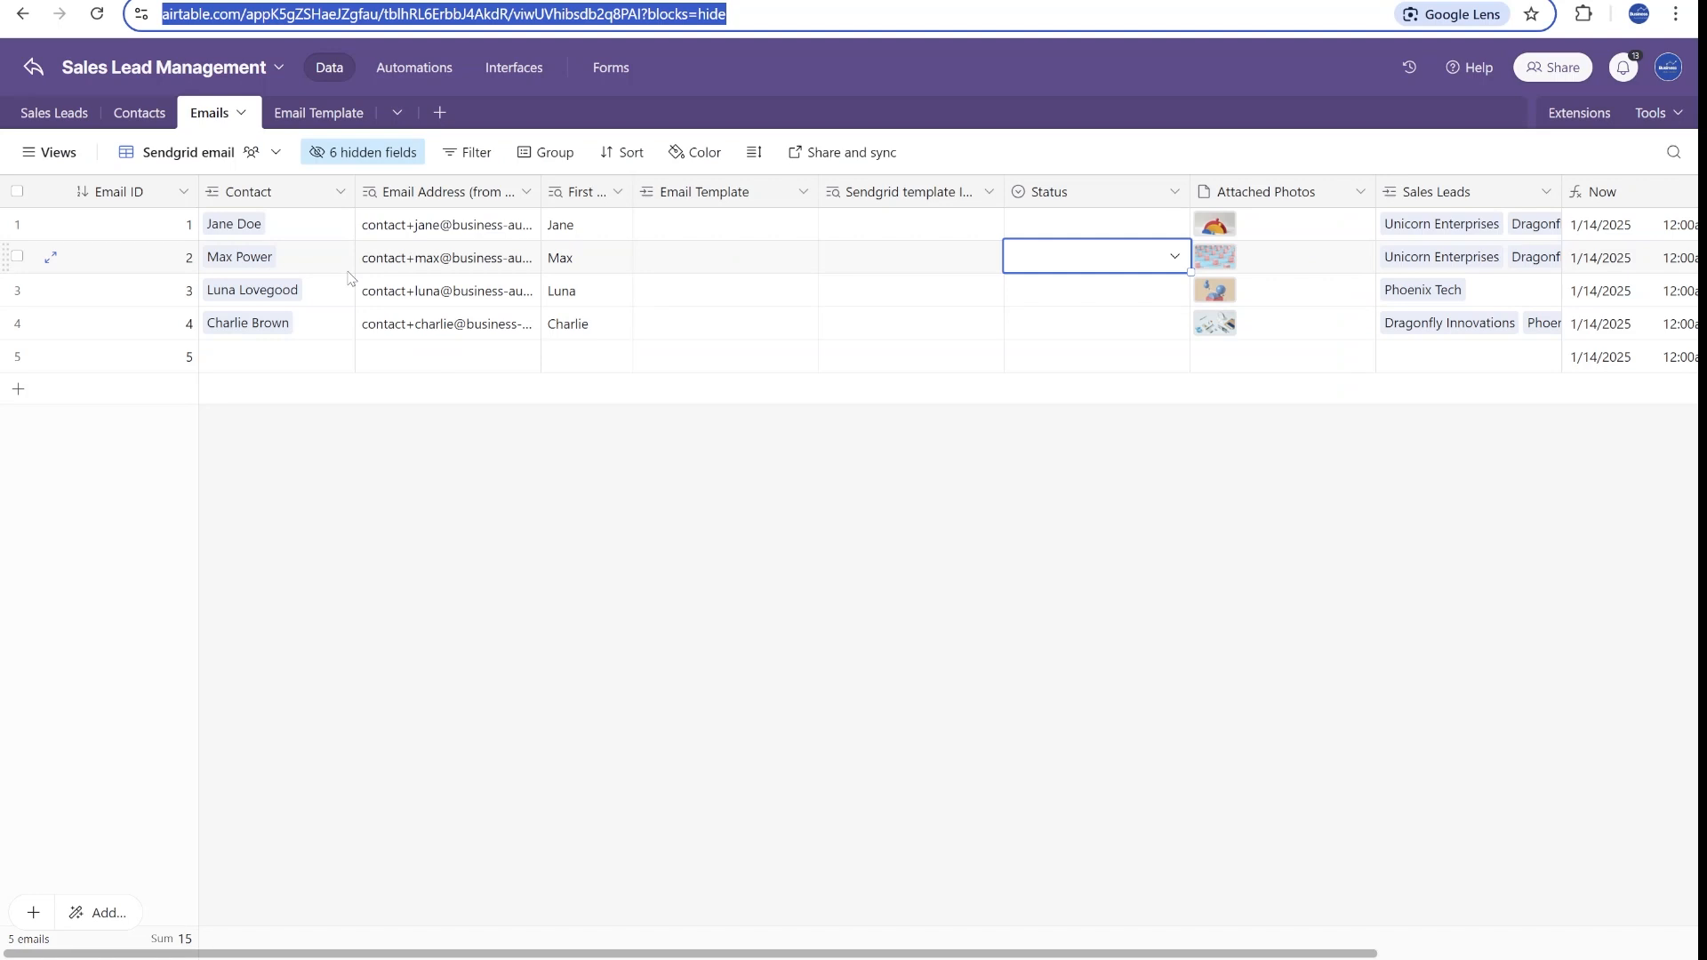
pyautogui.click(139, 113)
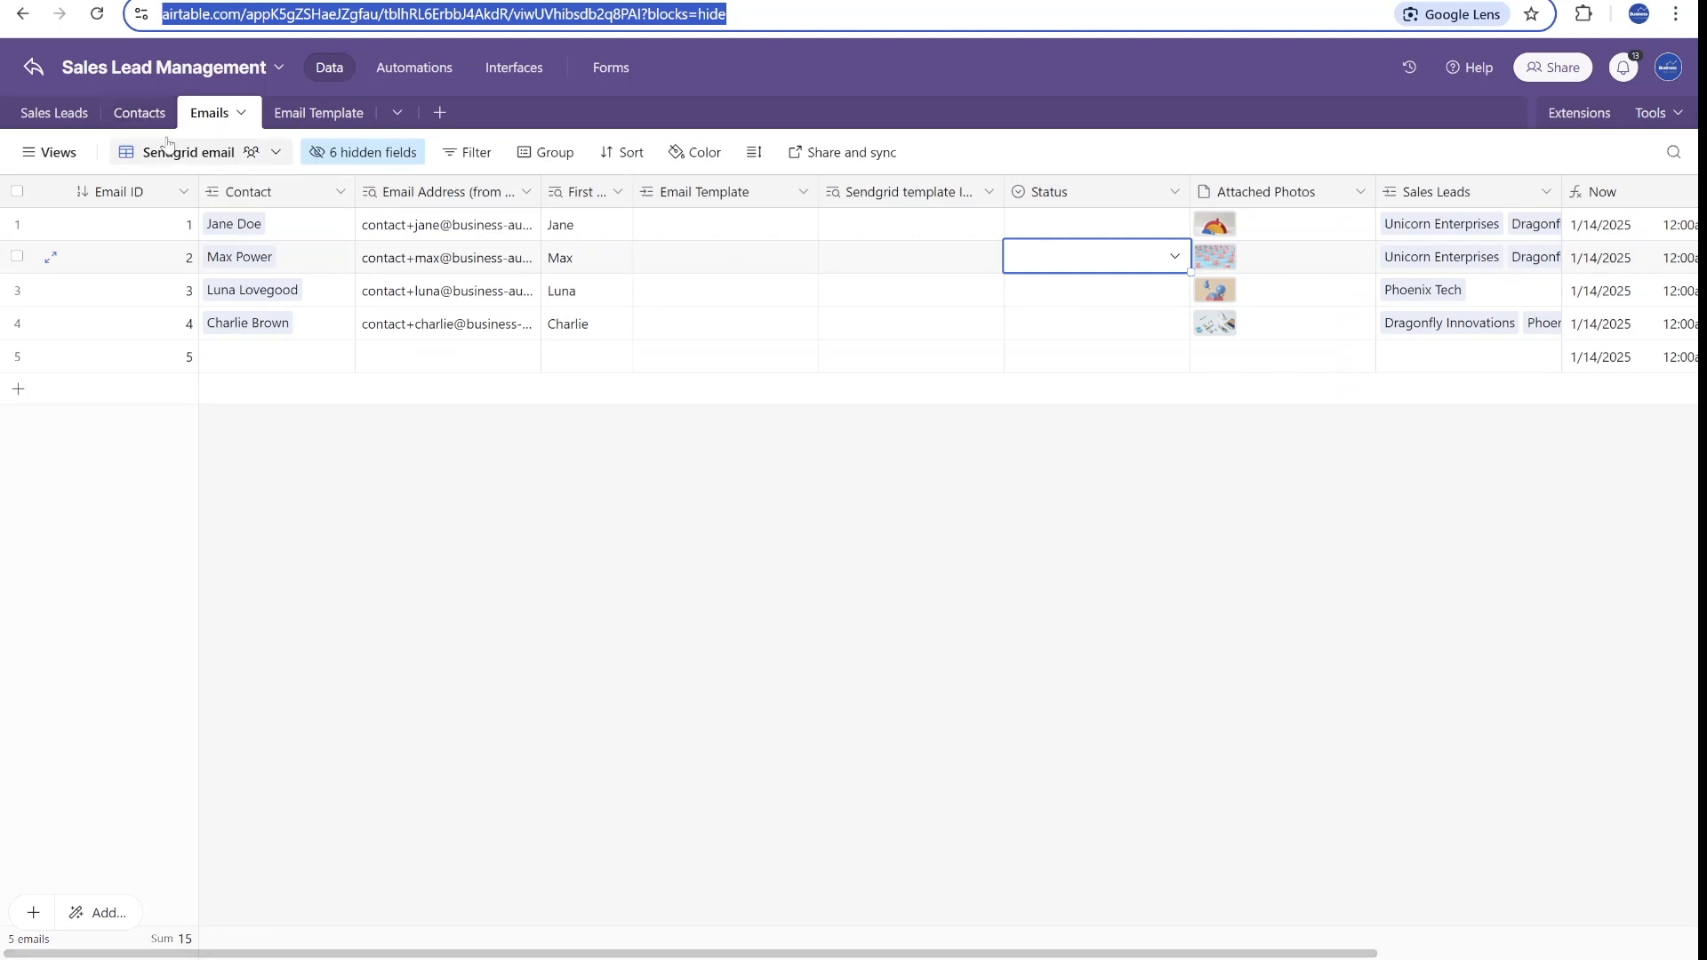
pyautogui.moveTo(267, 225); pyautogui.dragTo(267, 290)
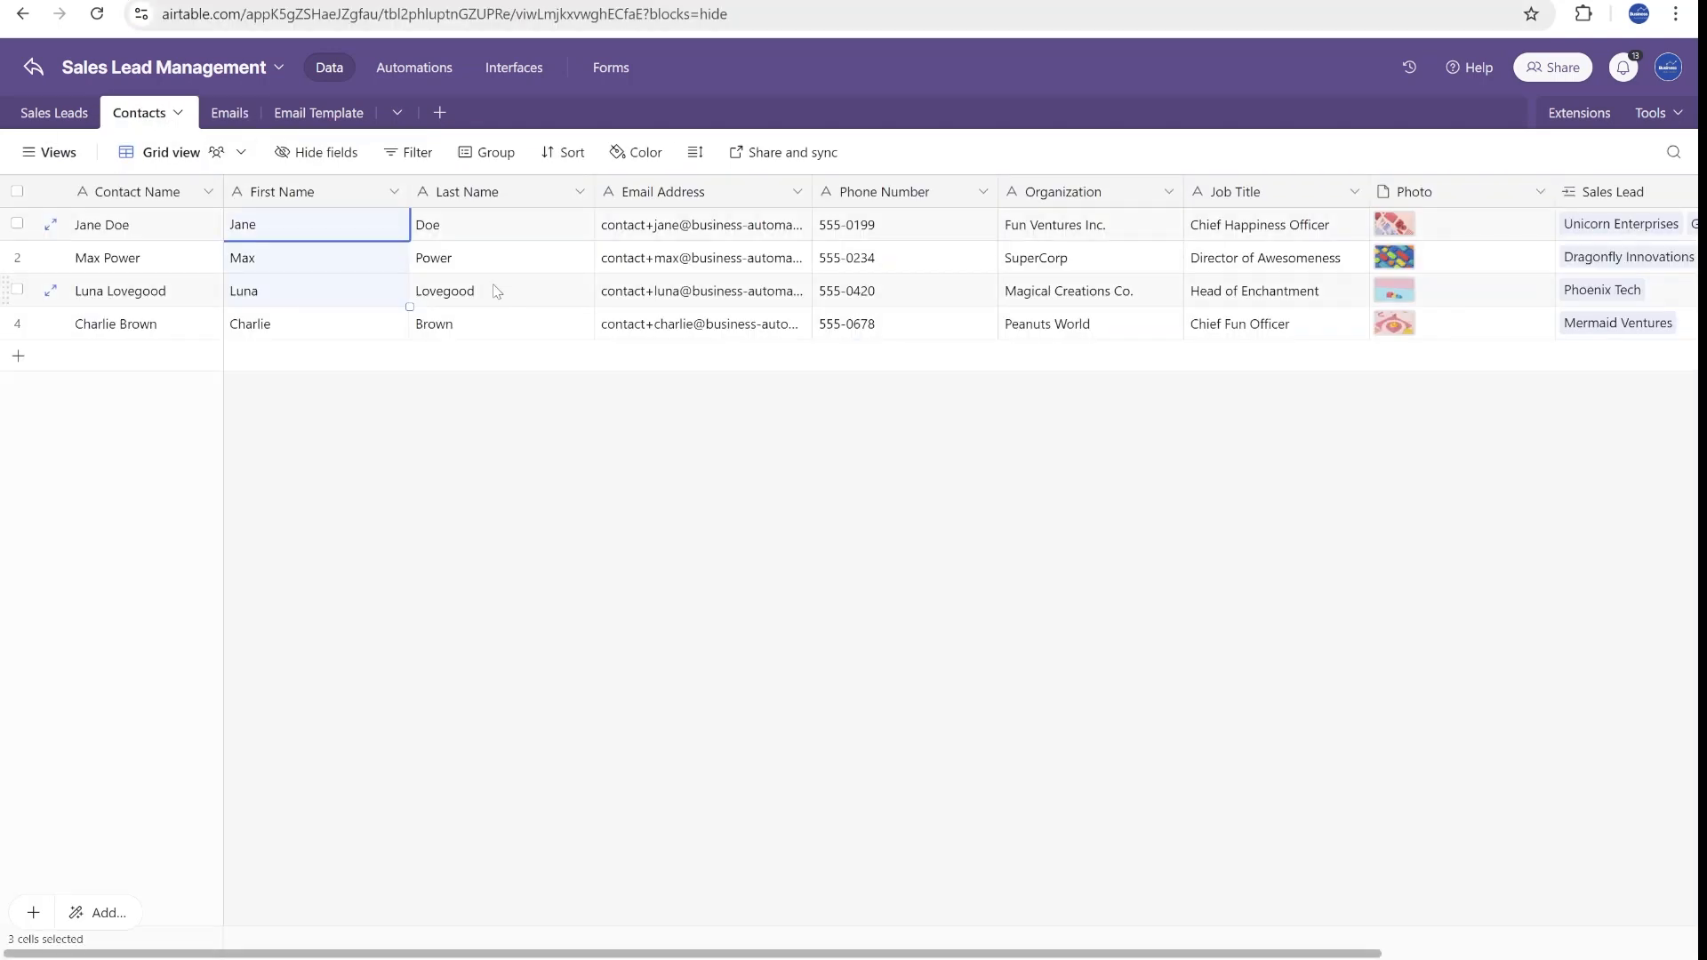
pyautogui.click(210, 112)
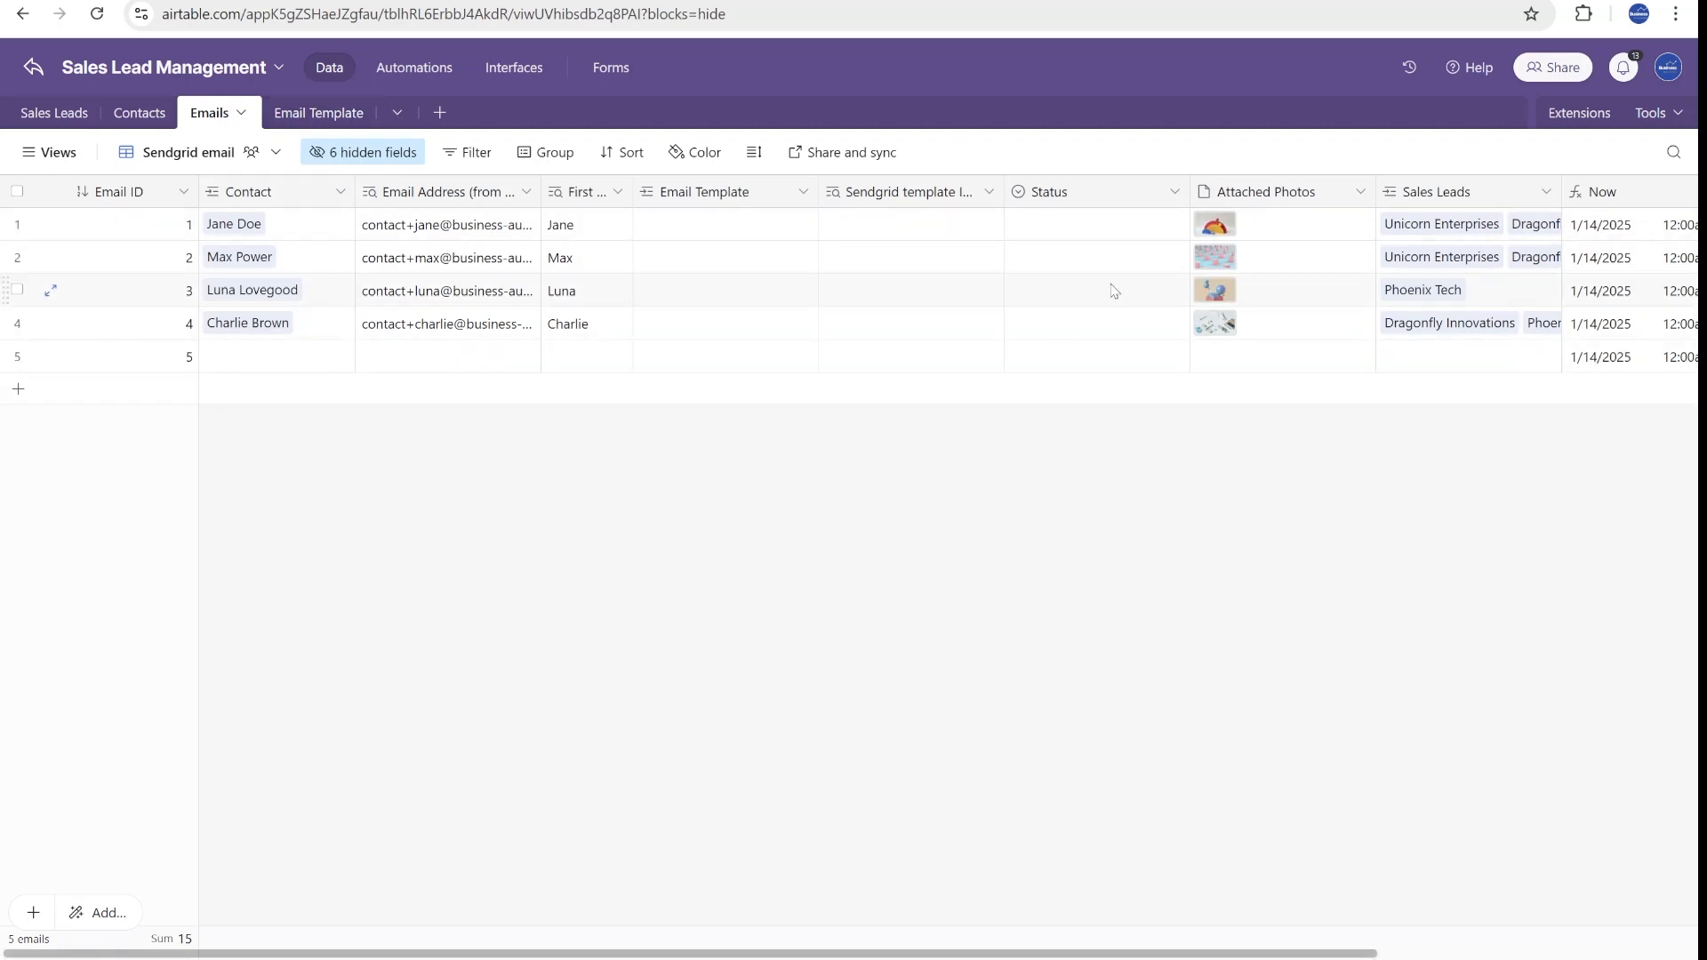
pyautogui.click(898, 258)
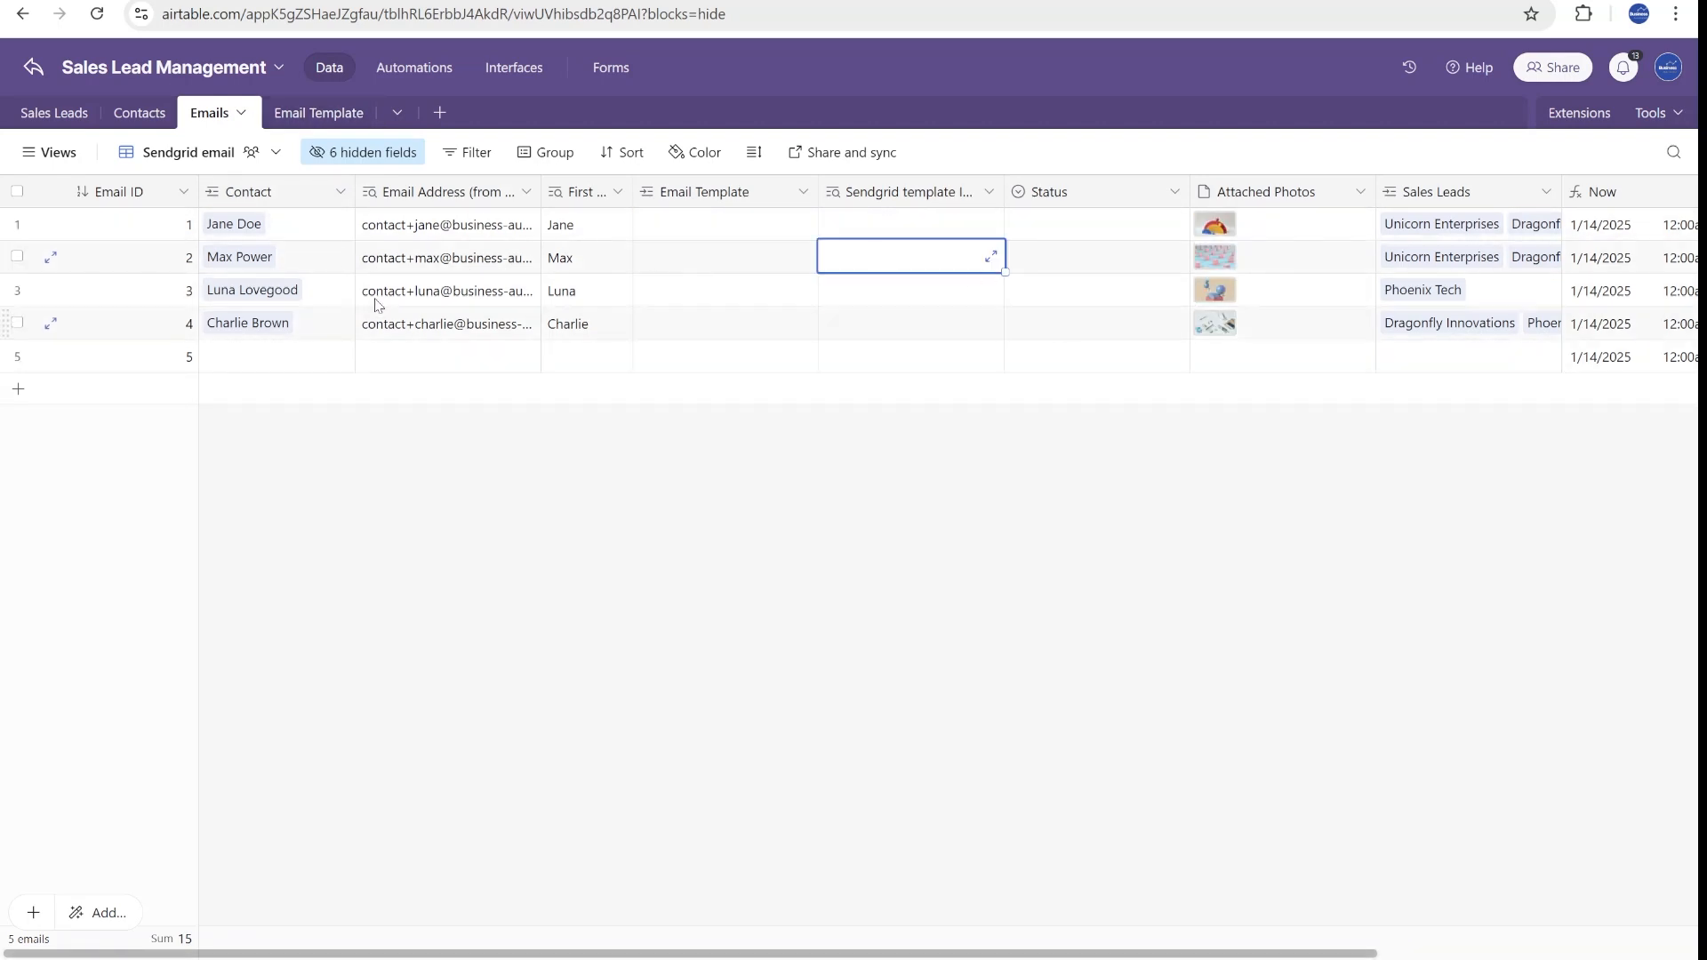
pyautogui.click(318, 112)
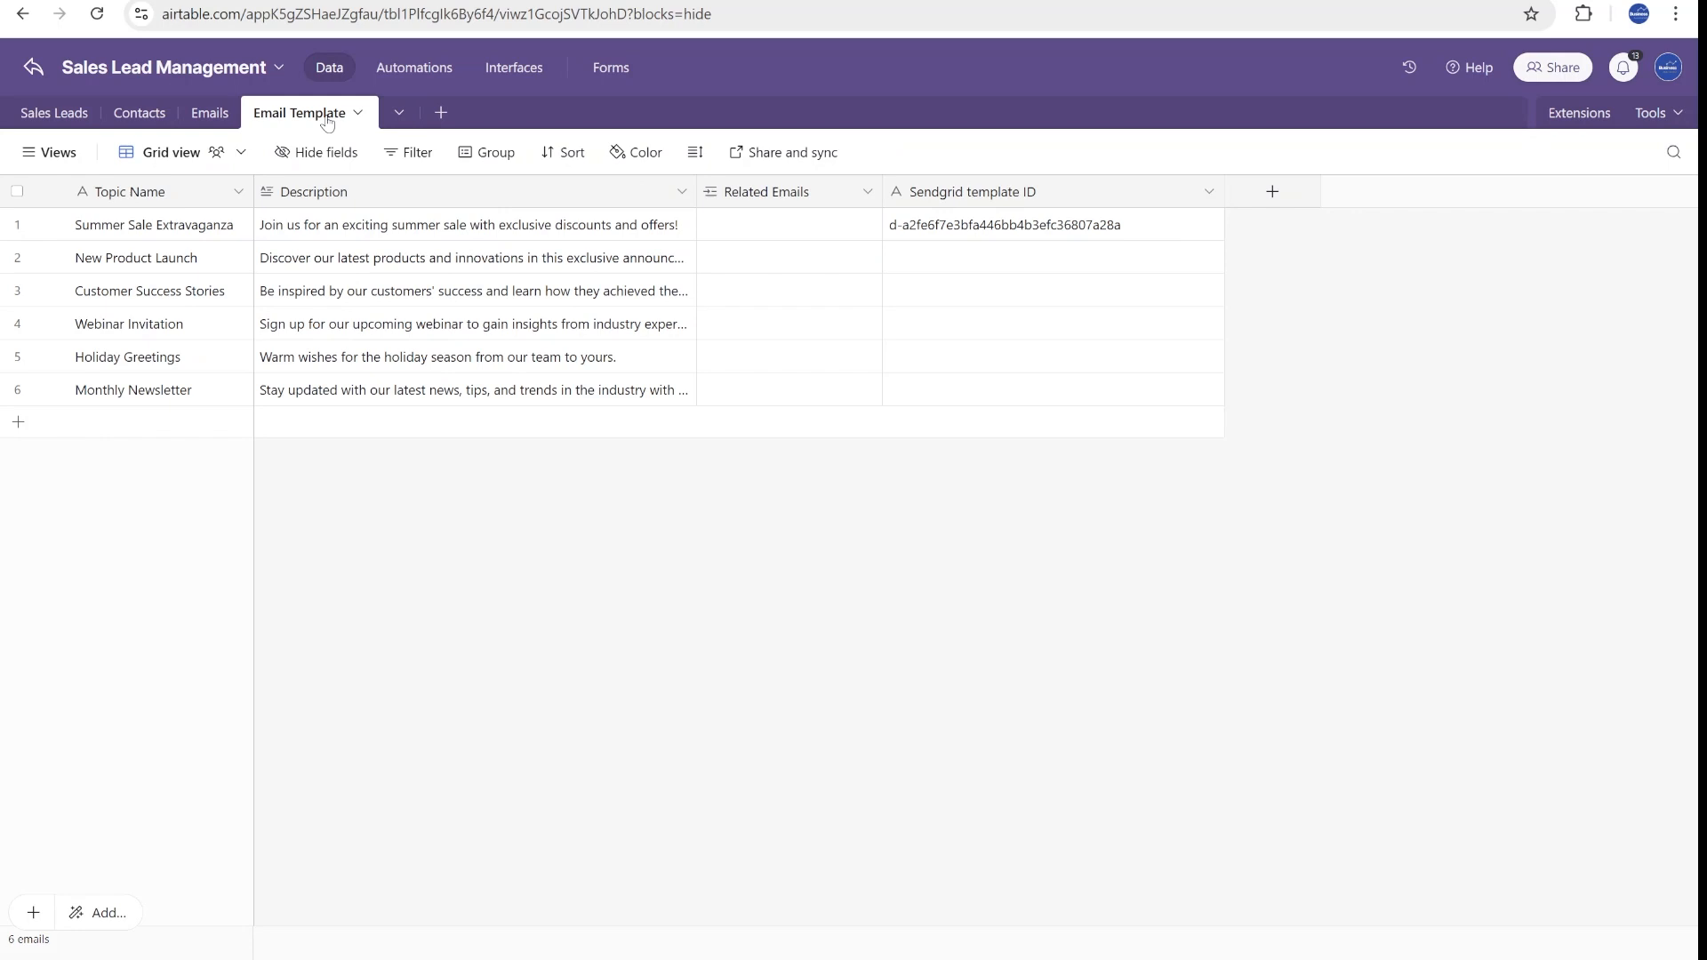
# Copy the template ID from SendGrid into Summer Sale Extravaganza's Sendgrid template ID field.
pyautogui.click(586, 224)
pyautogui.click(1027, 224)
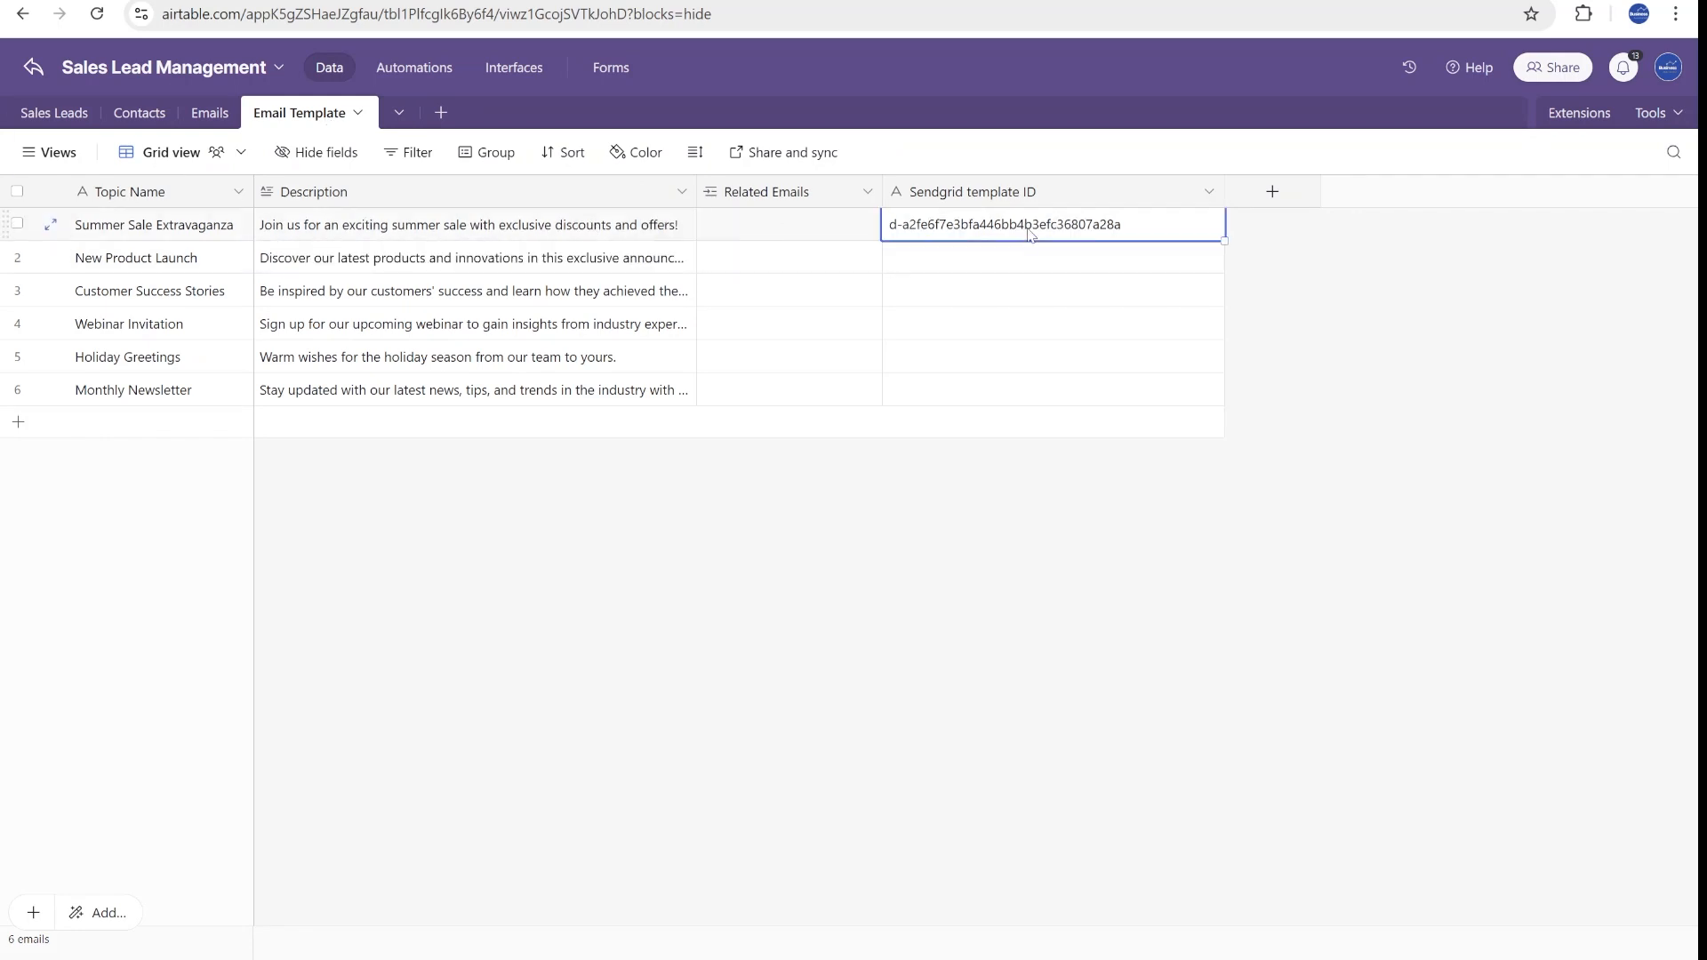
pyautogui.hotkey('ctrl', 'Tab')
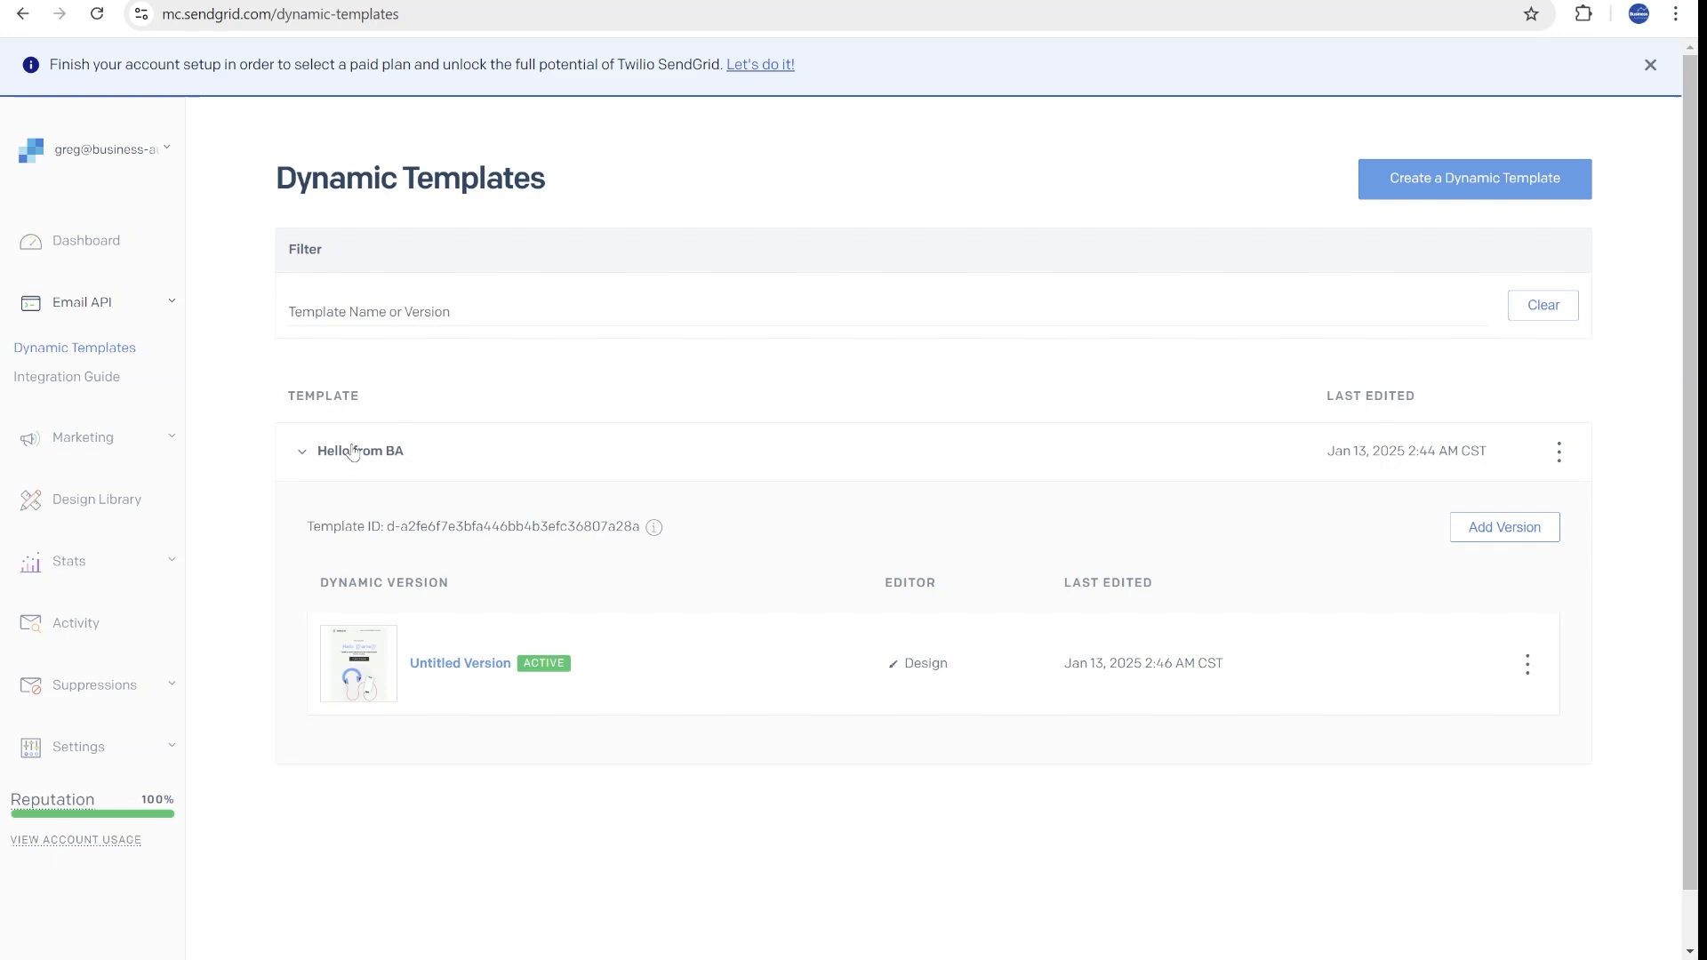
pyautogui.moveTo(387, 527); pyautogui.dragTo(645, 525)
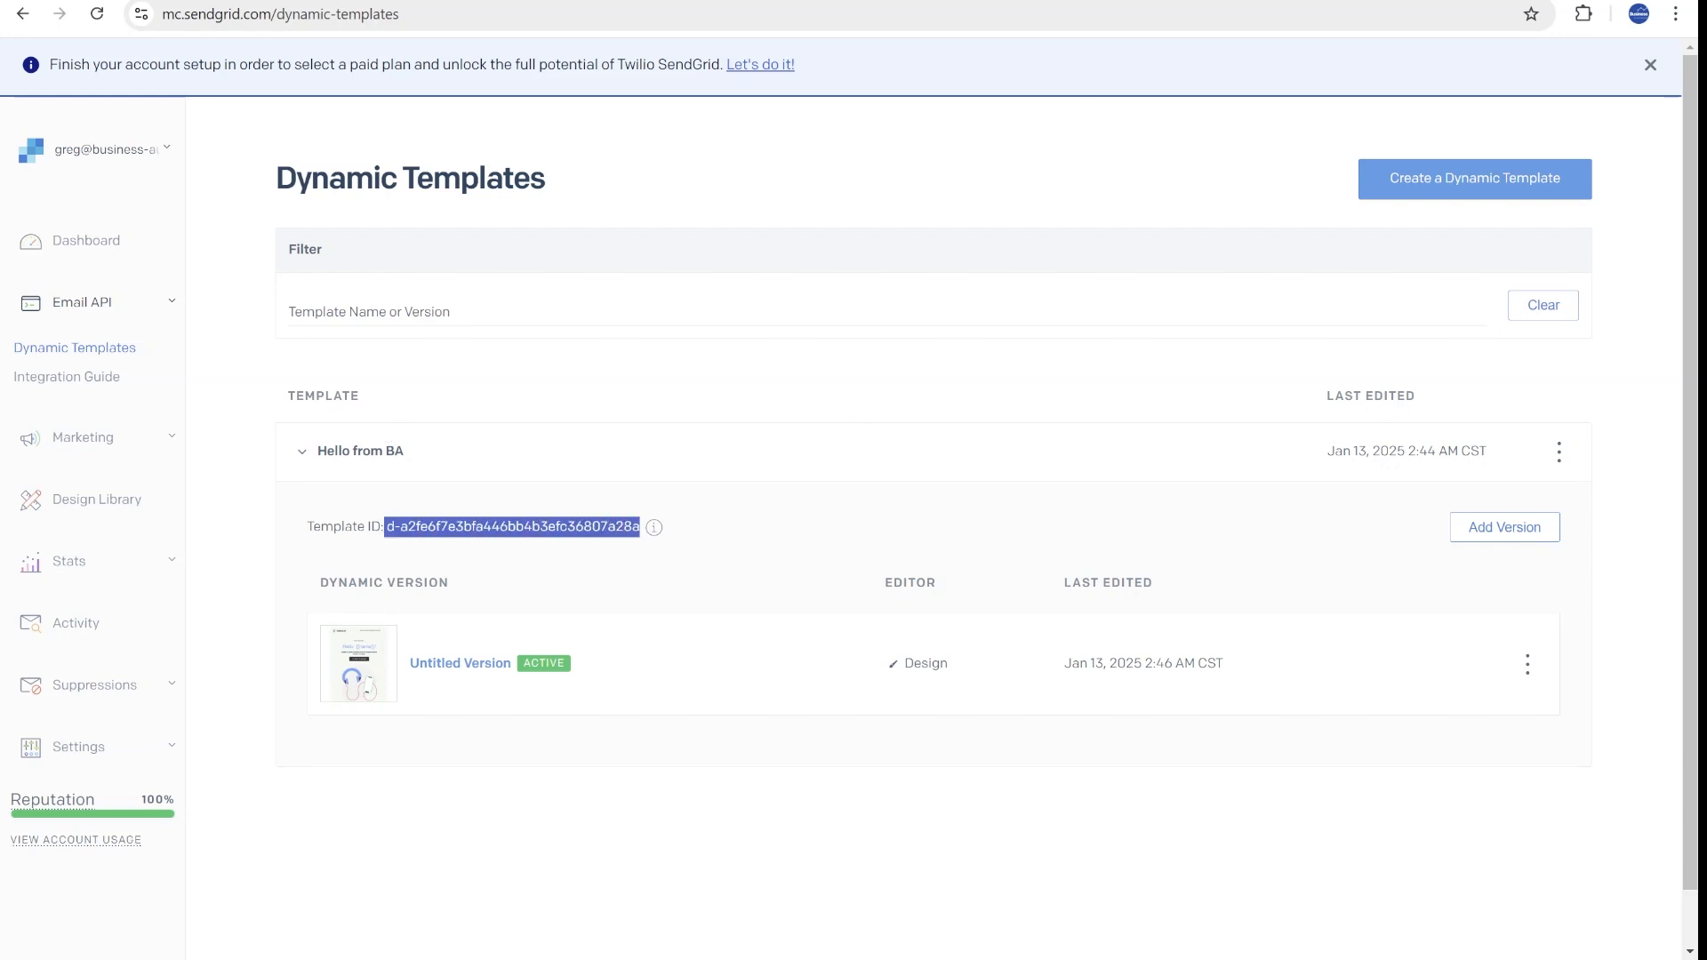
pyautogui.hotkey('ctrl', 'c')
pyautogui.hotkey('ctrl', 'Tab')
pyautogui.hotkey('ctrl', 'v')
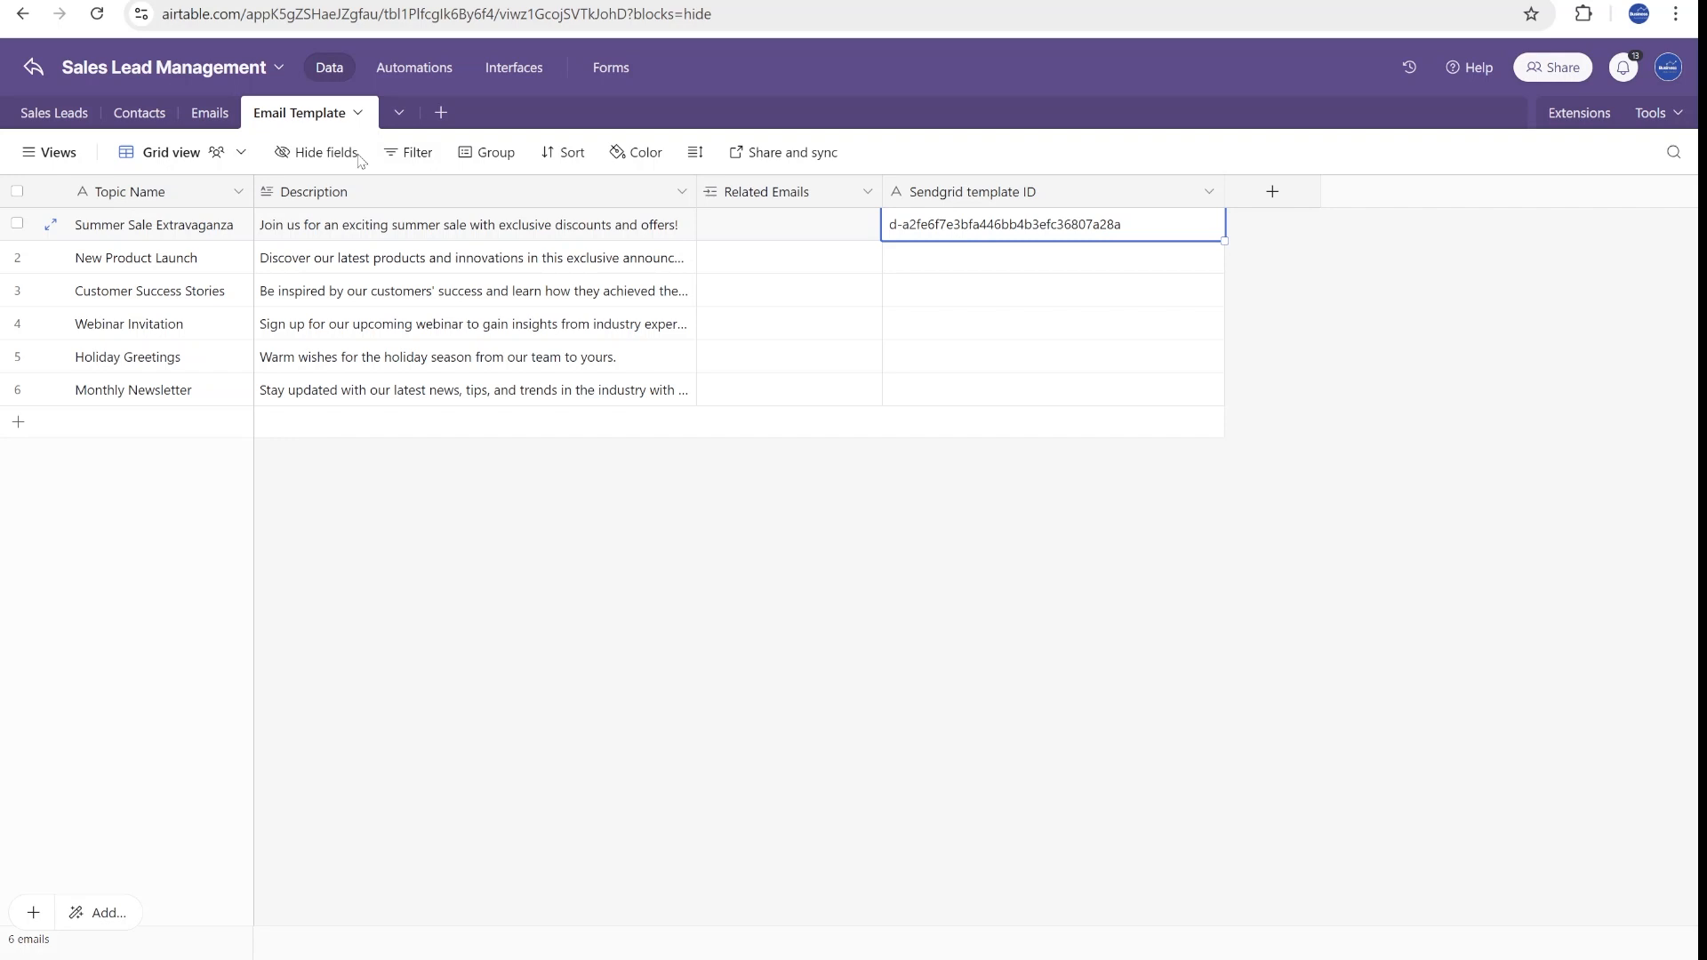
# Link the first Emails record to the Summer Sale Extravaganza template.
pyautogui.click(210, 112)
pyautogui.click(888, 227)
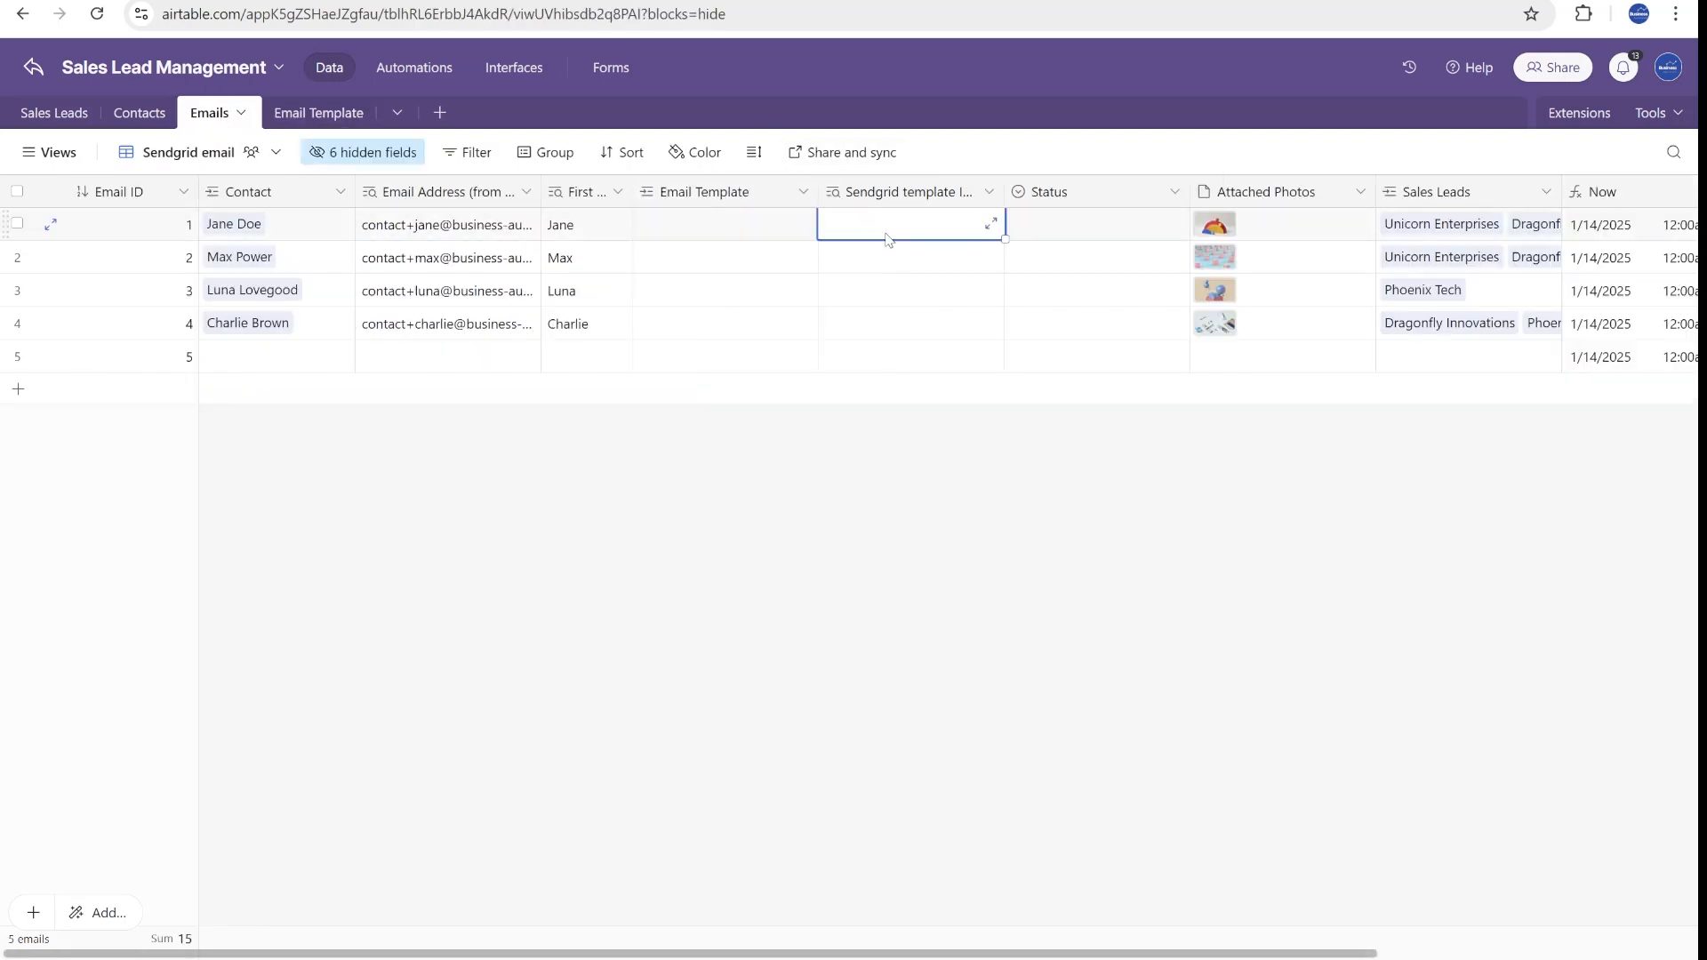
pyautogui.click(729, 227)
pyautogui.click(652, 224)
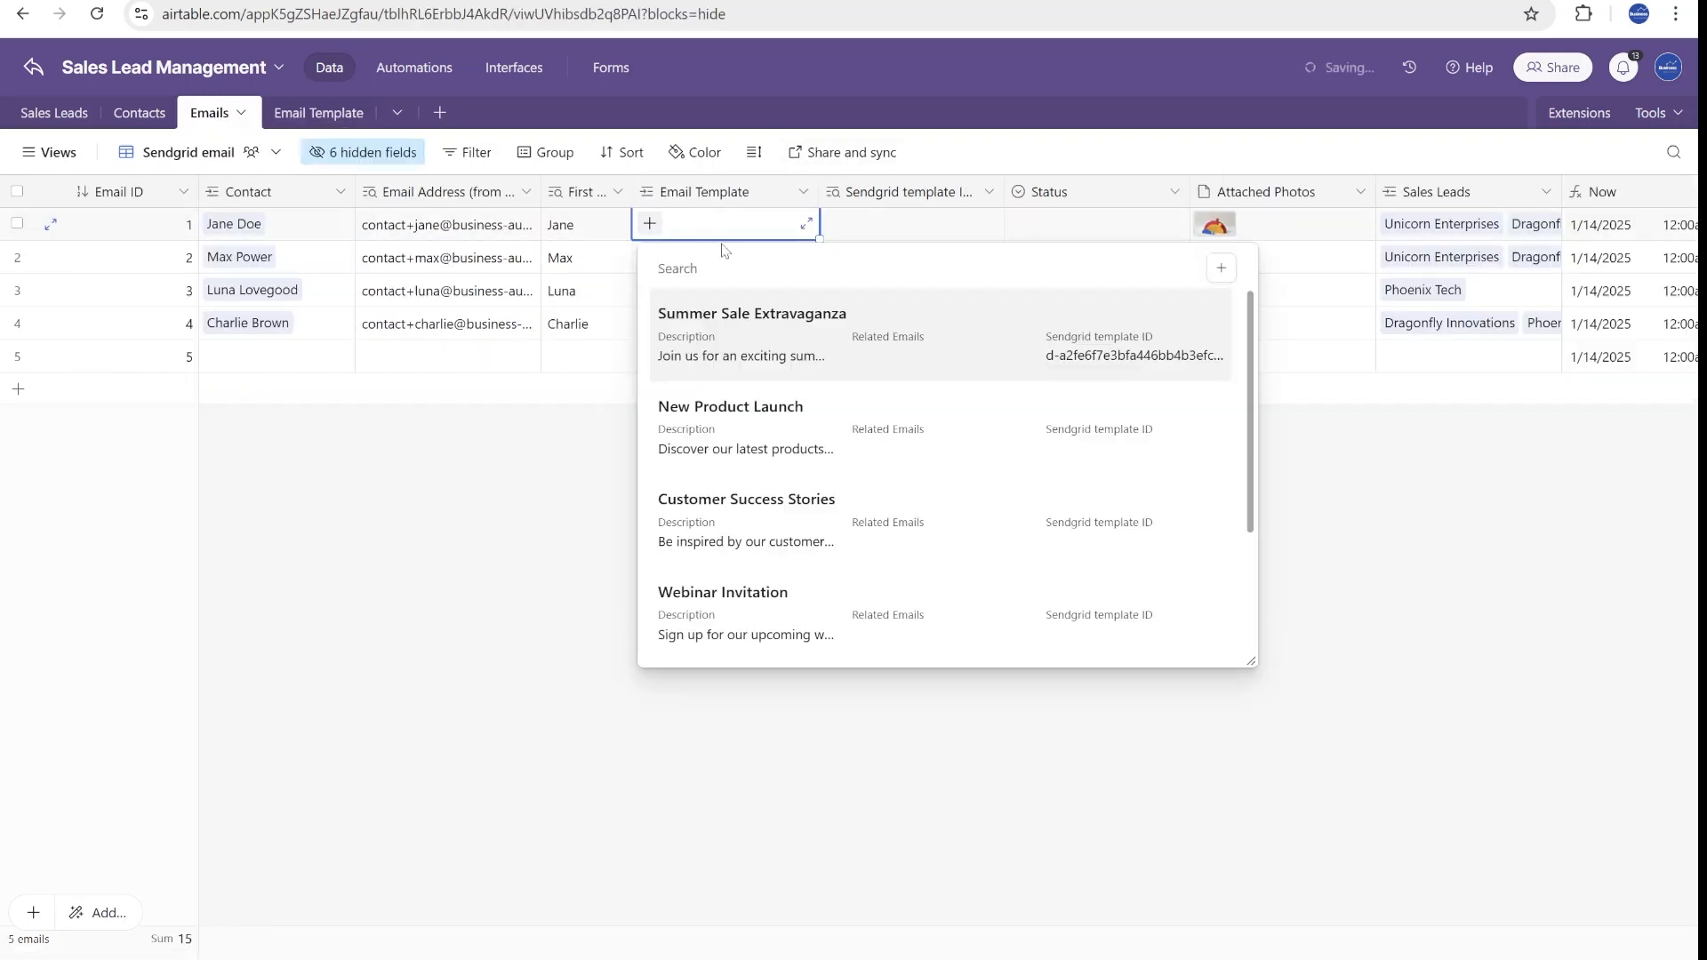
pyautogui.click(1156, 344)
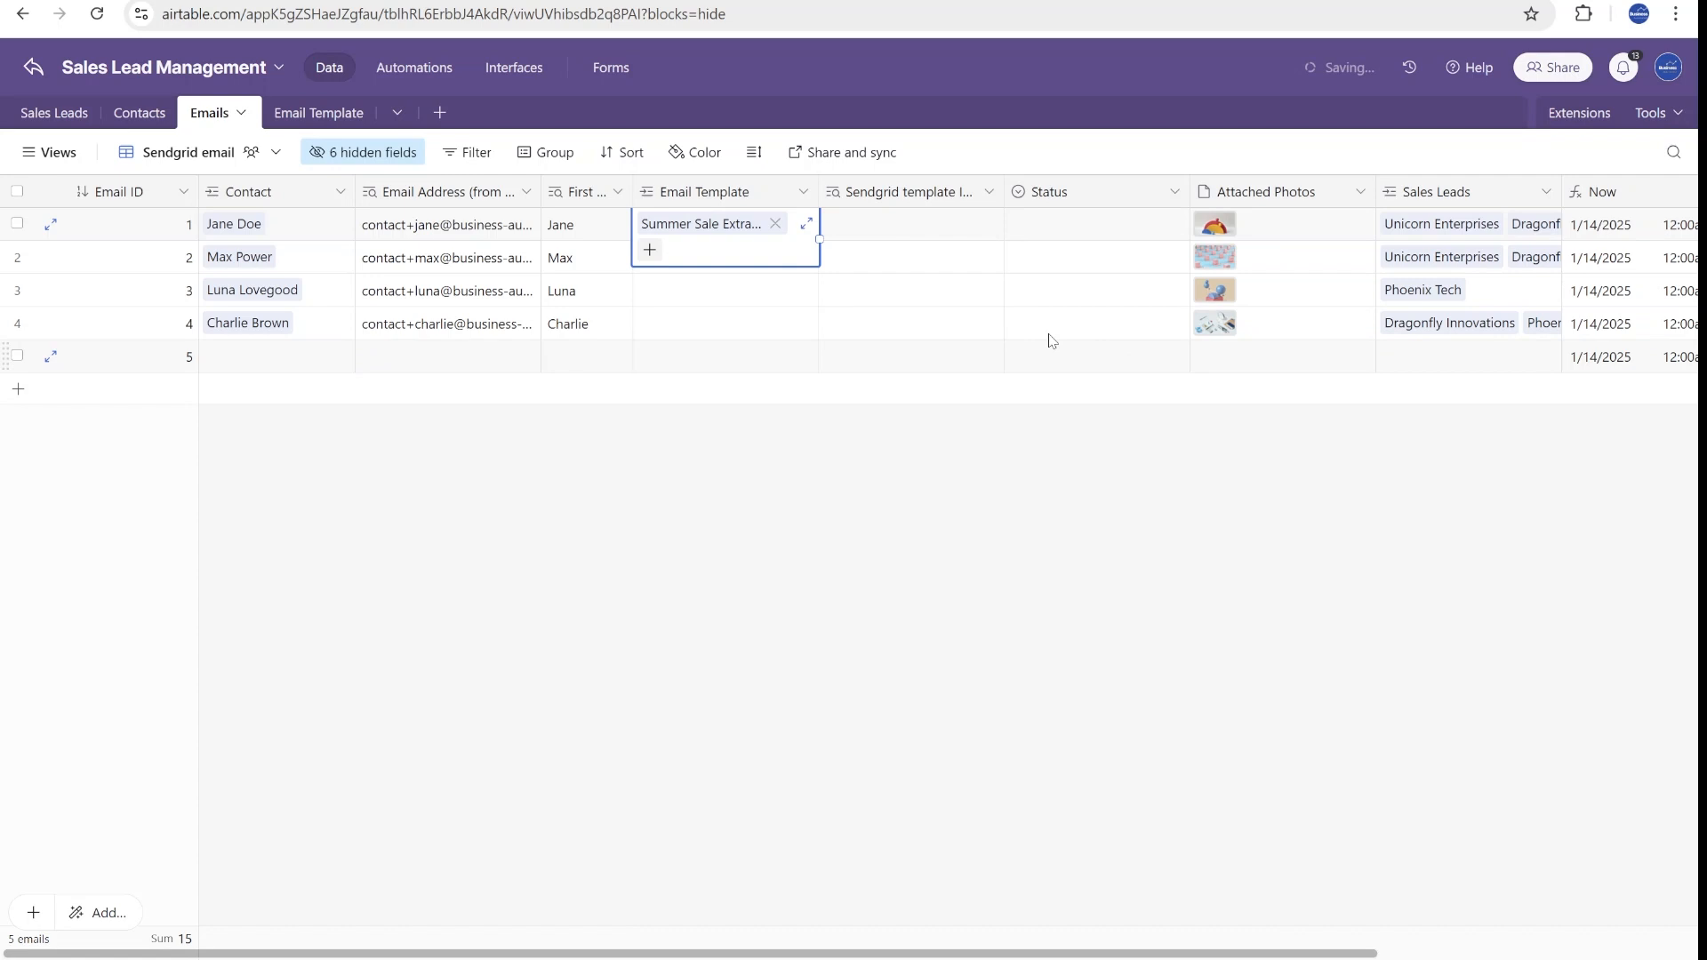
# Check the first record's email and first name, then set its Status to To be sent.
pyautogui.click(441, 224)
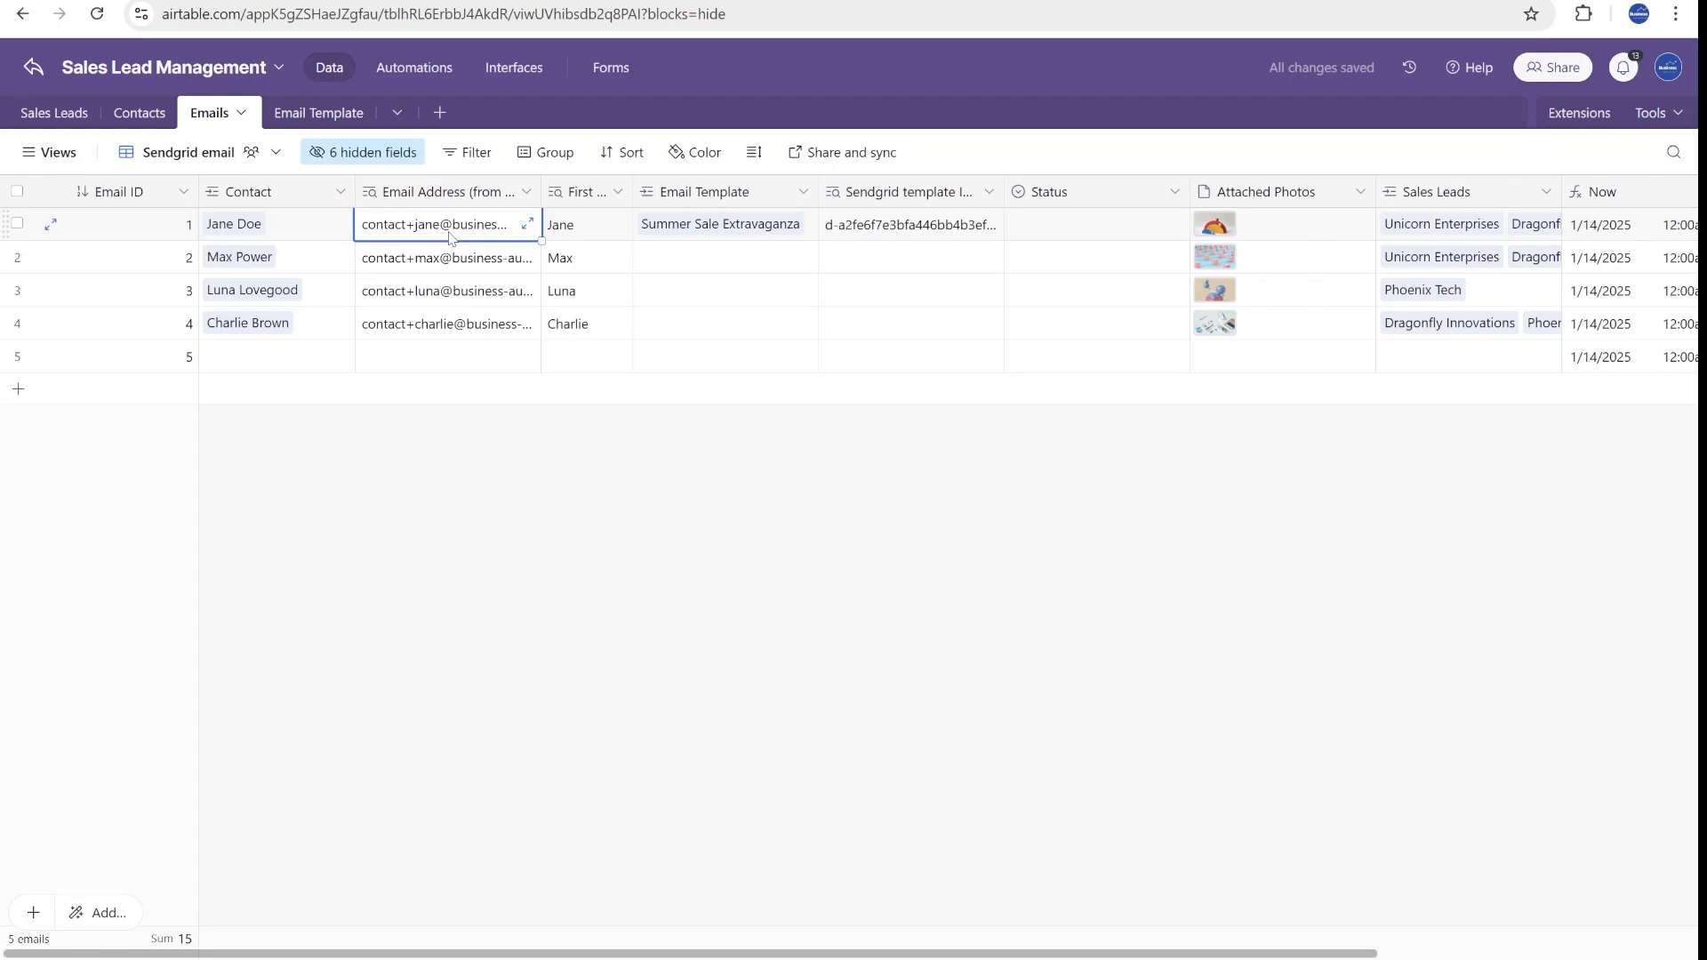
pyautogui.click(610, 224)
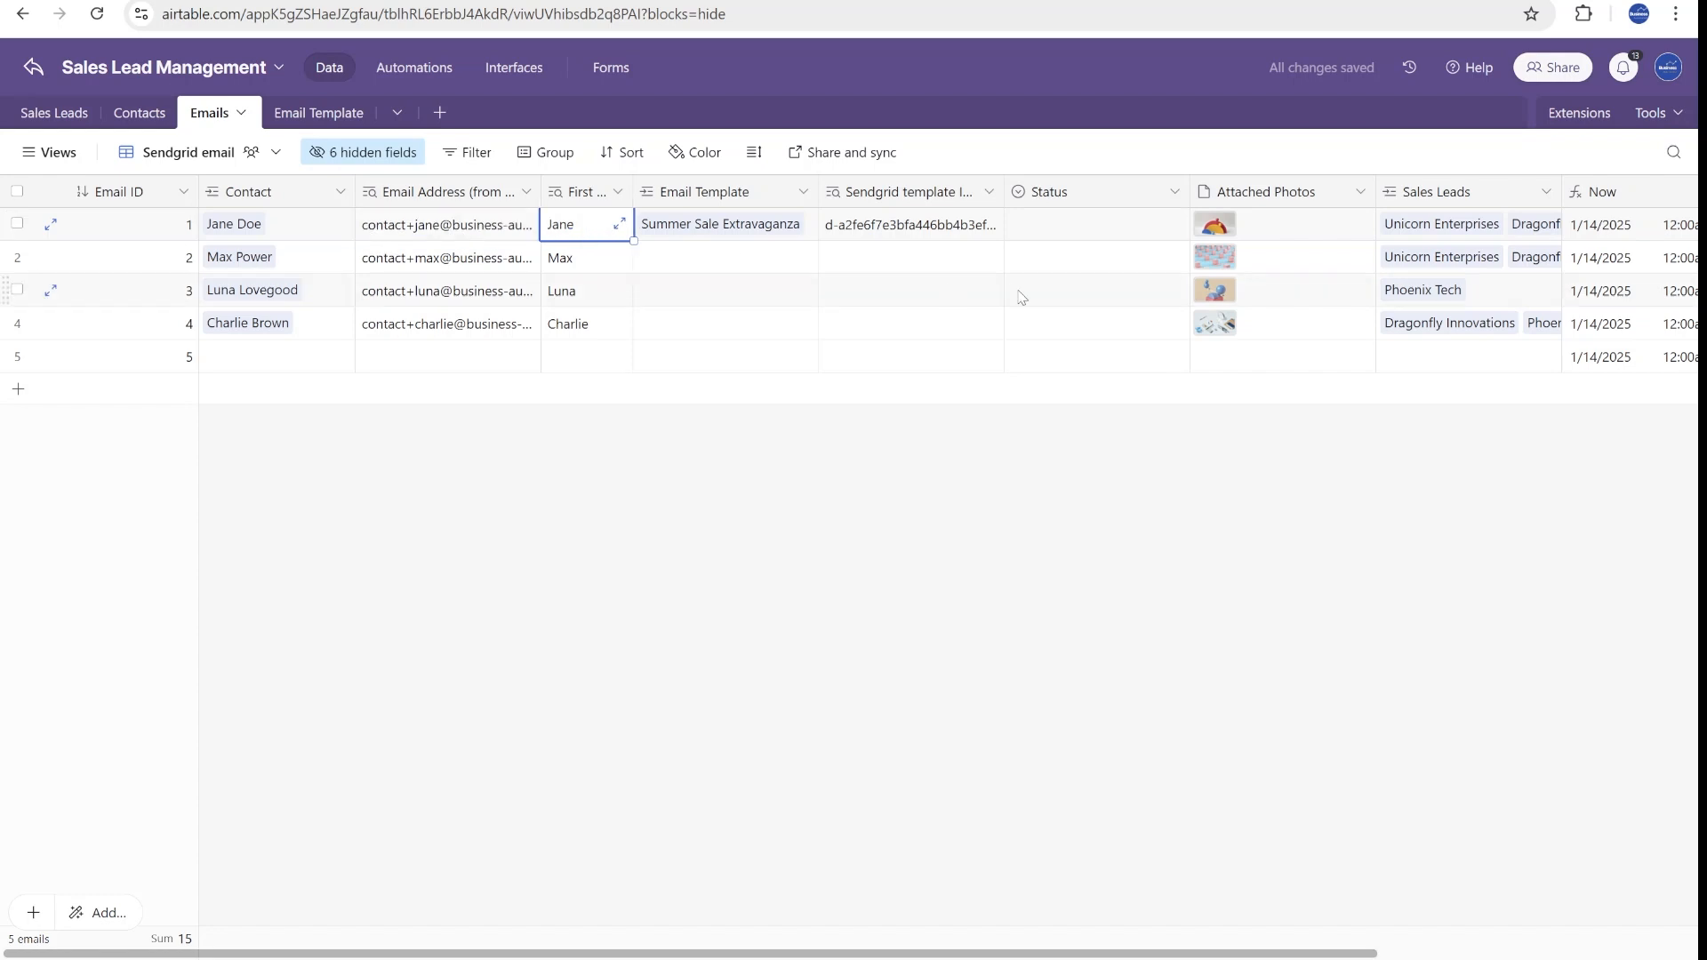
pyautogui.click(1068, 224)
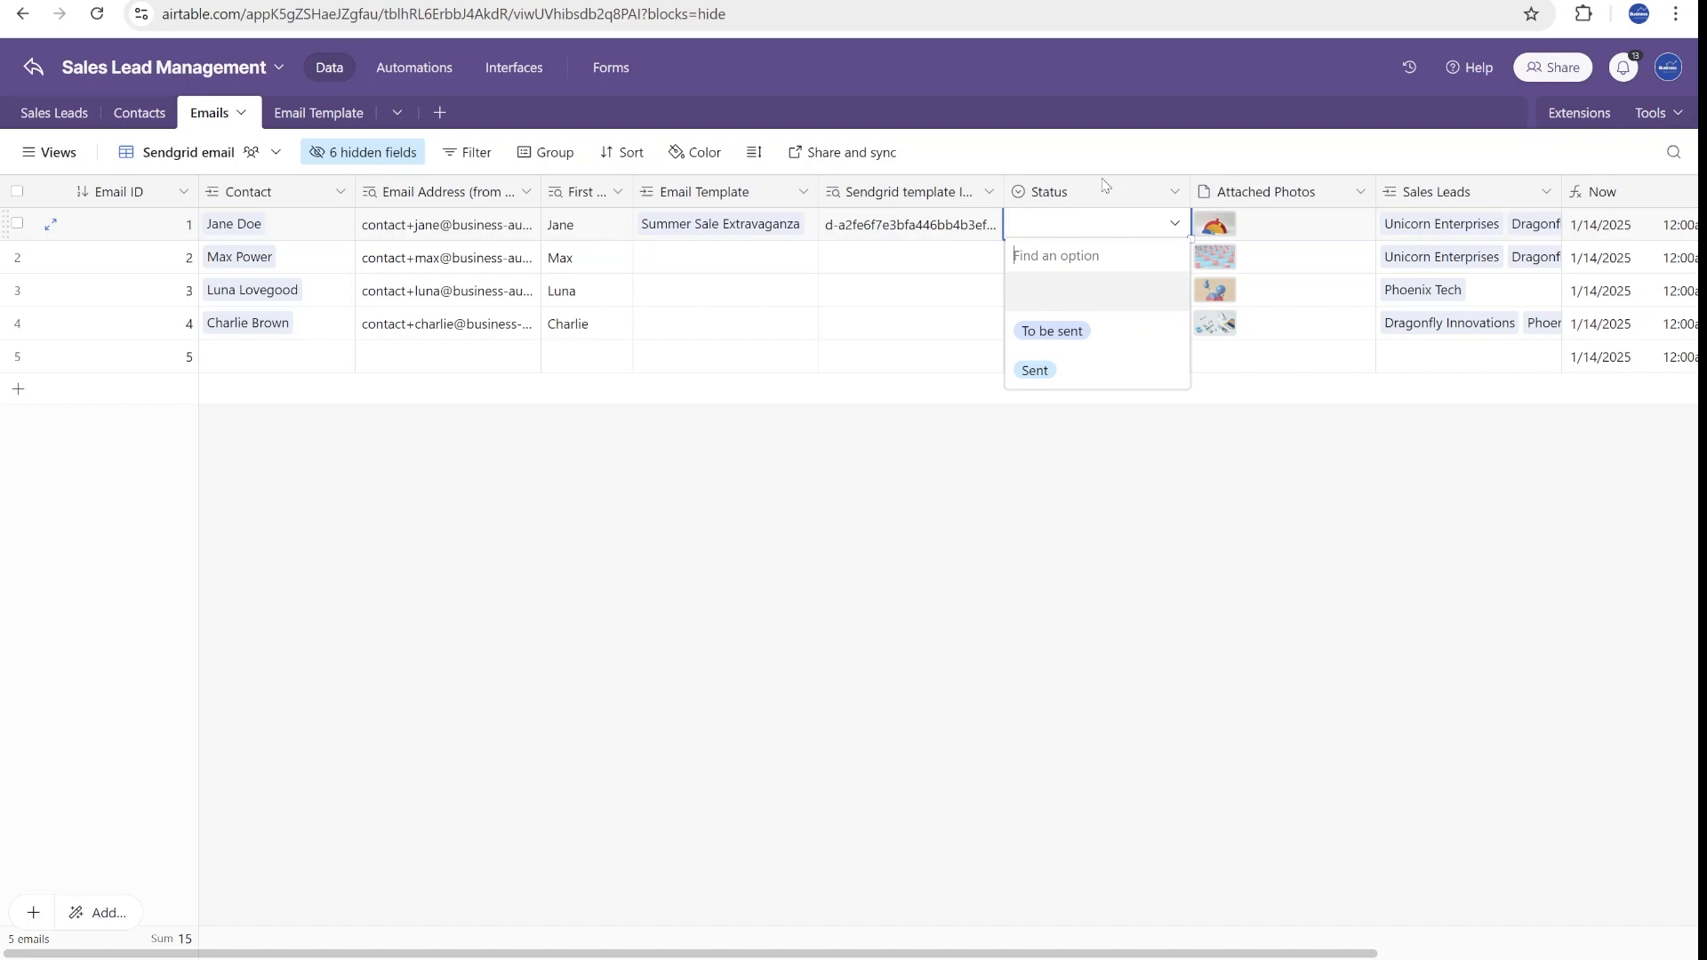
pyautogui.click(1059, 331)
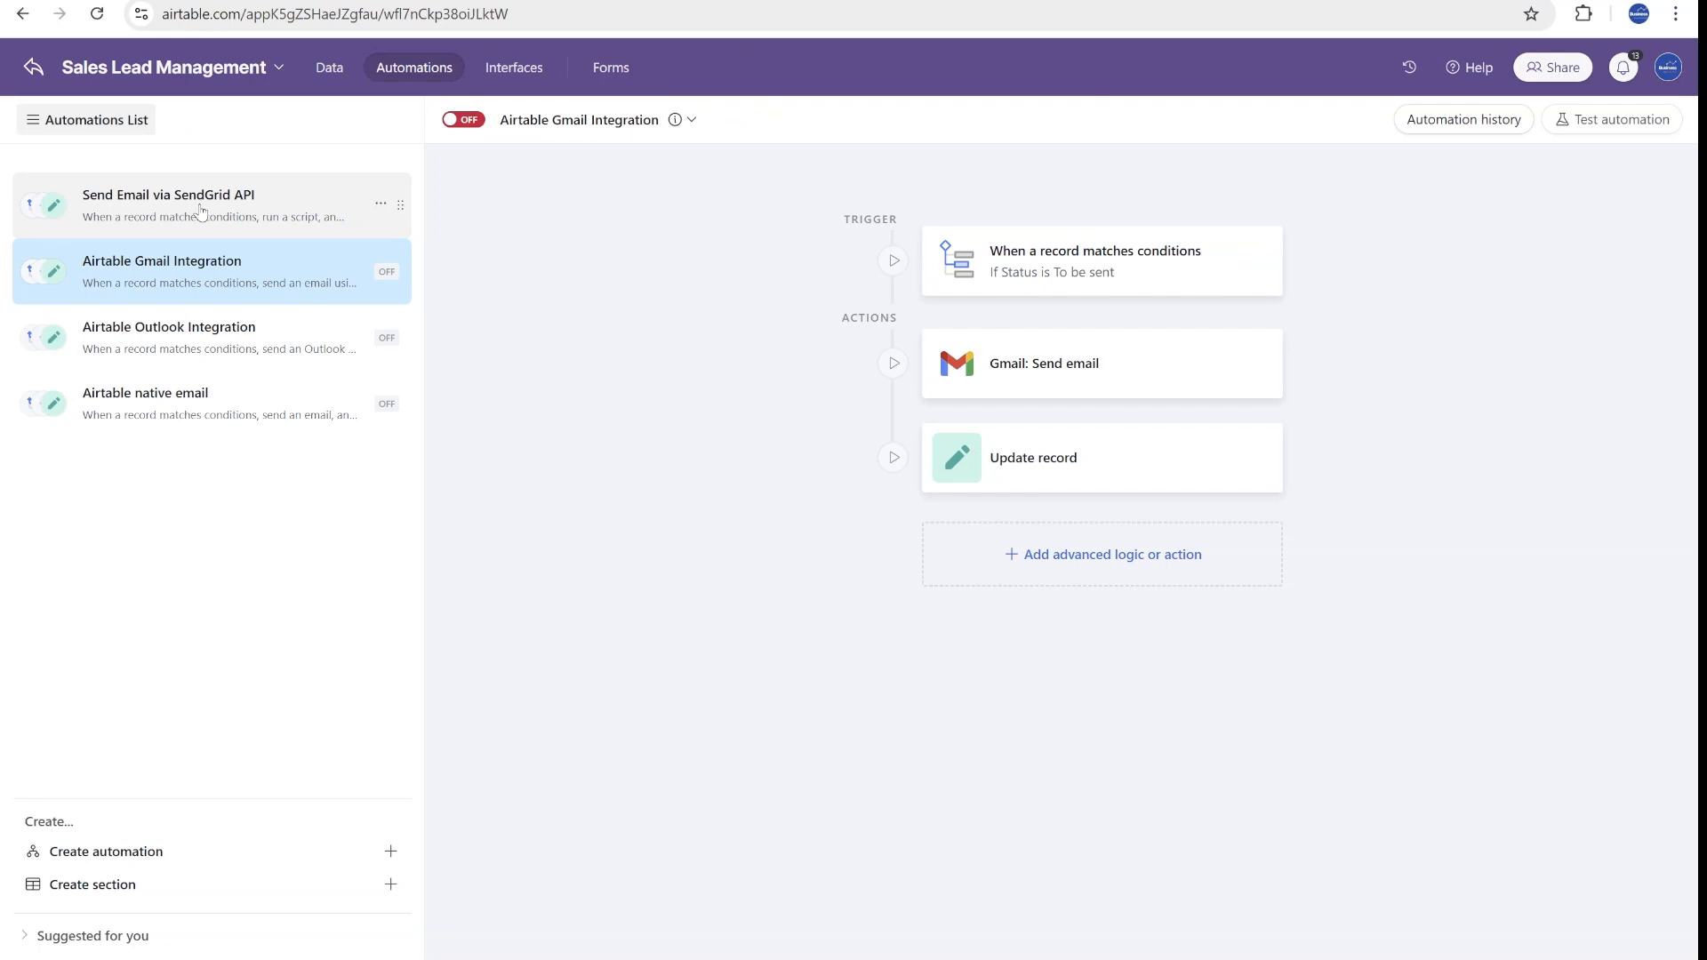
# Review the Send Email via SendGrid API automation's script code and finish editing.
pyautogui.click(200, 215)
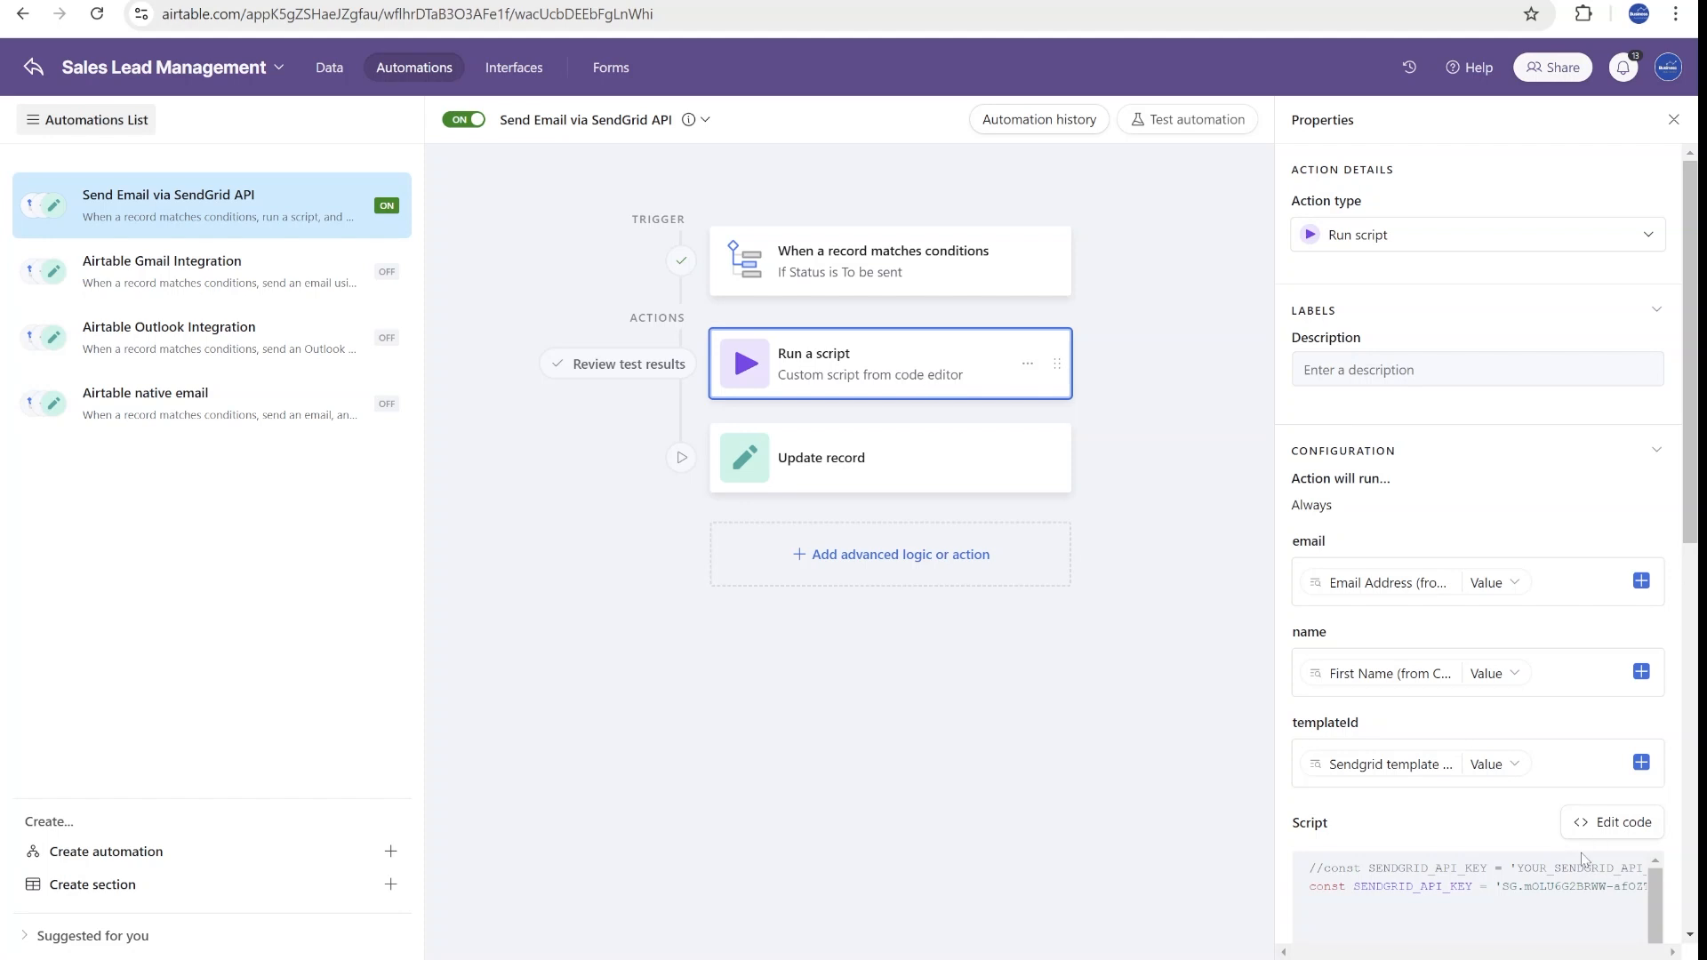
pyautogui.click(1601, 822)
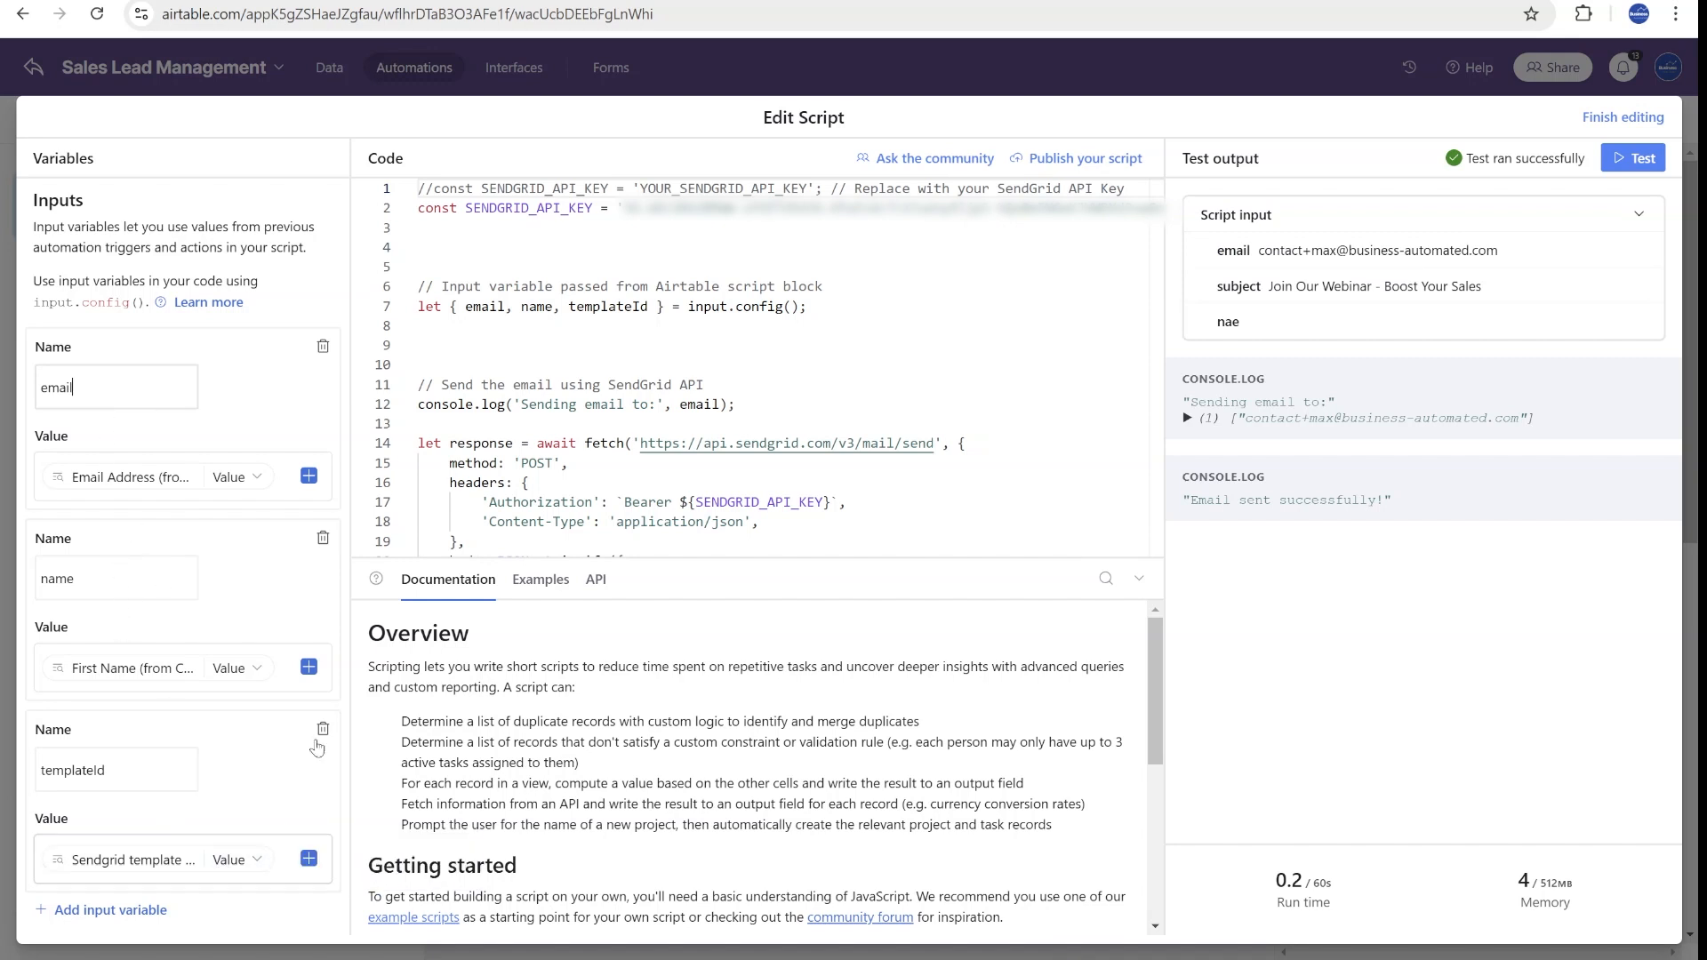
pyautogui.click(491, 250)
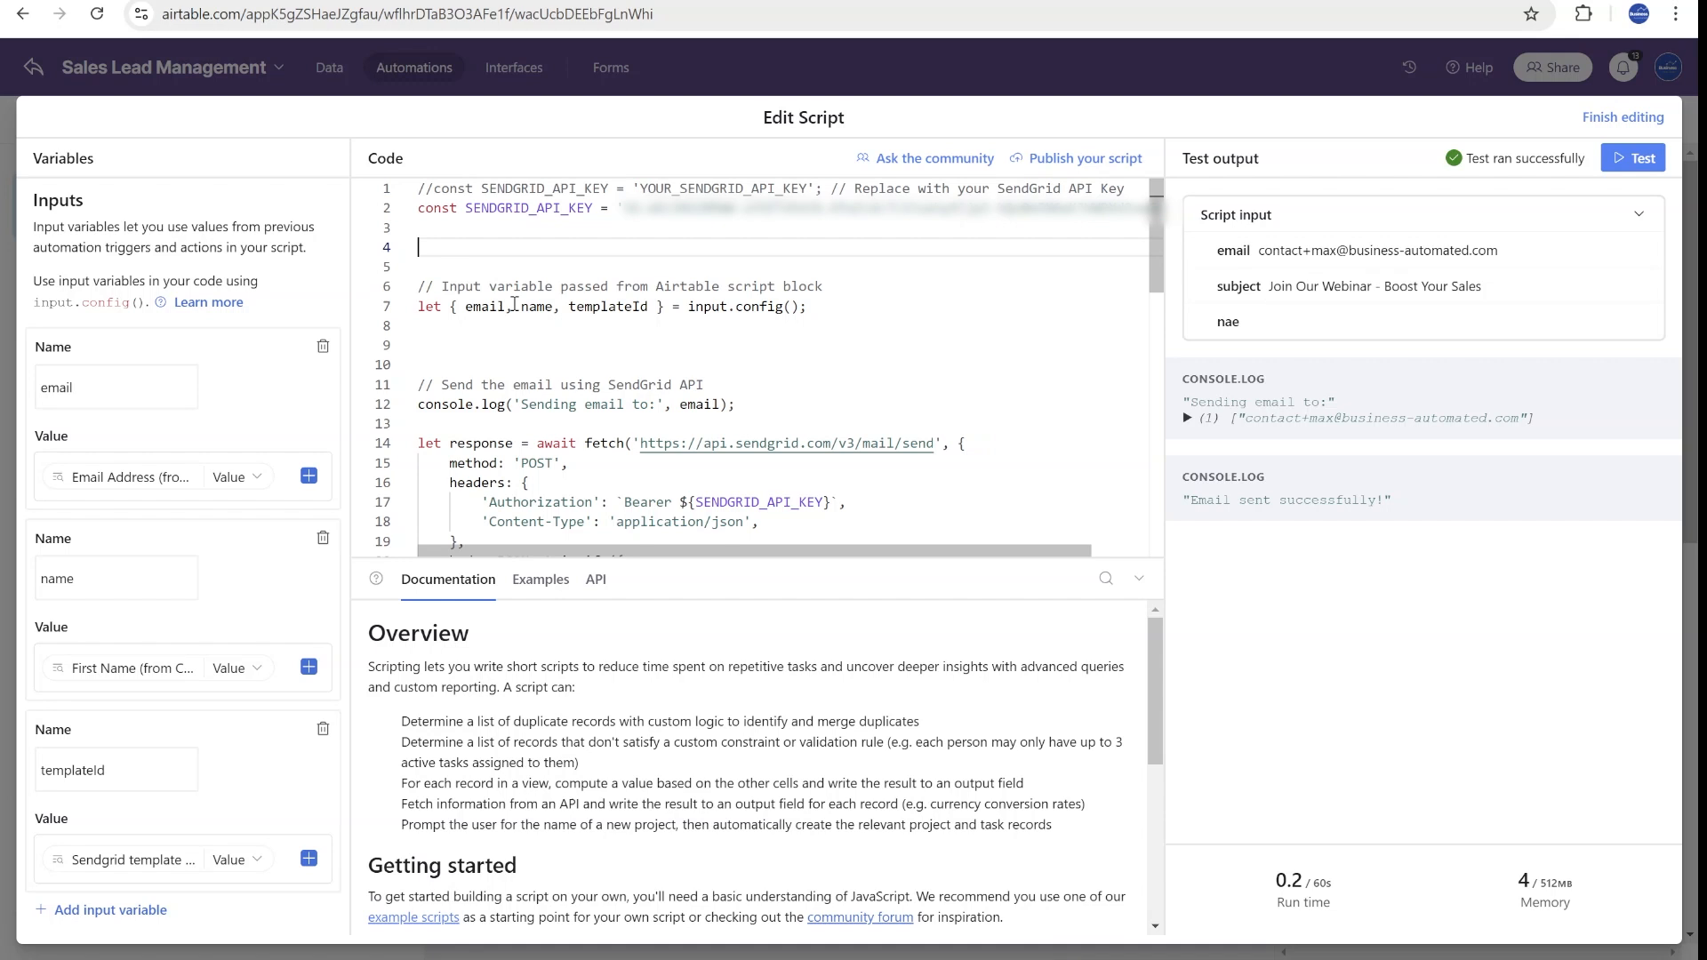
pyautogui.scroll(-5, 523, 296)
pyautogui.scroll(-5, 525, 297)
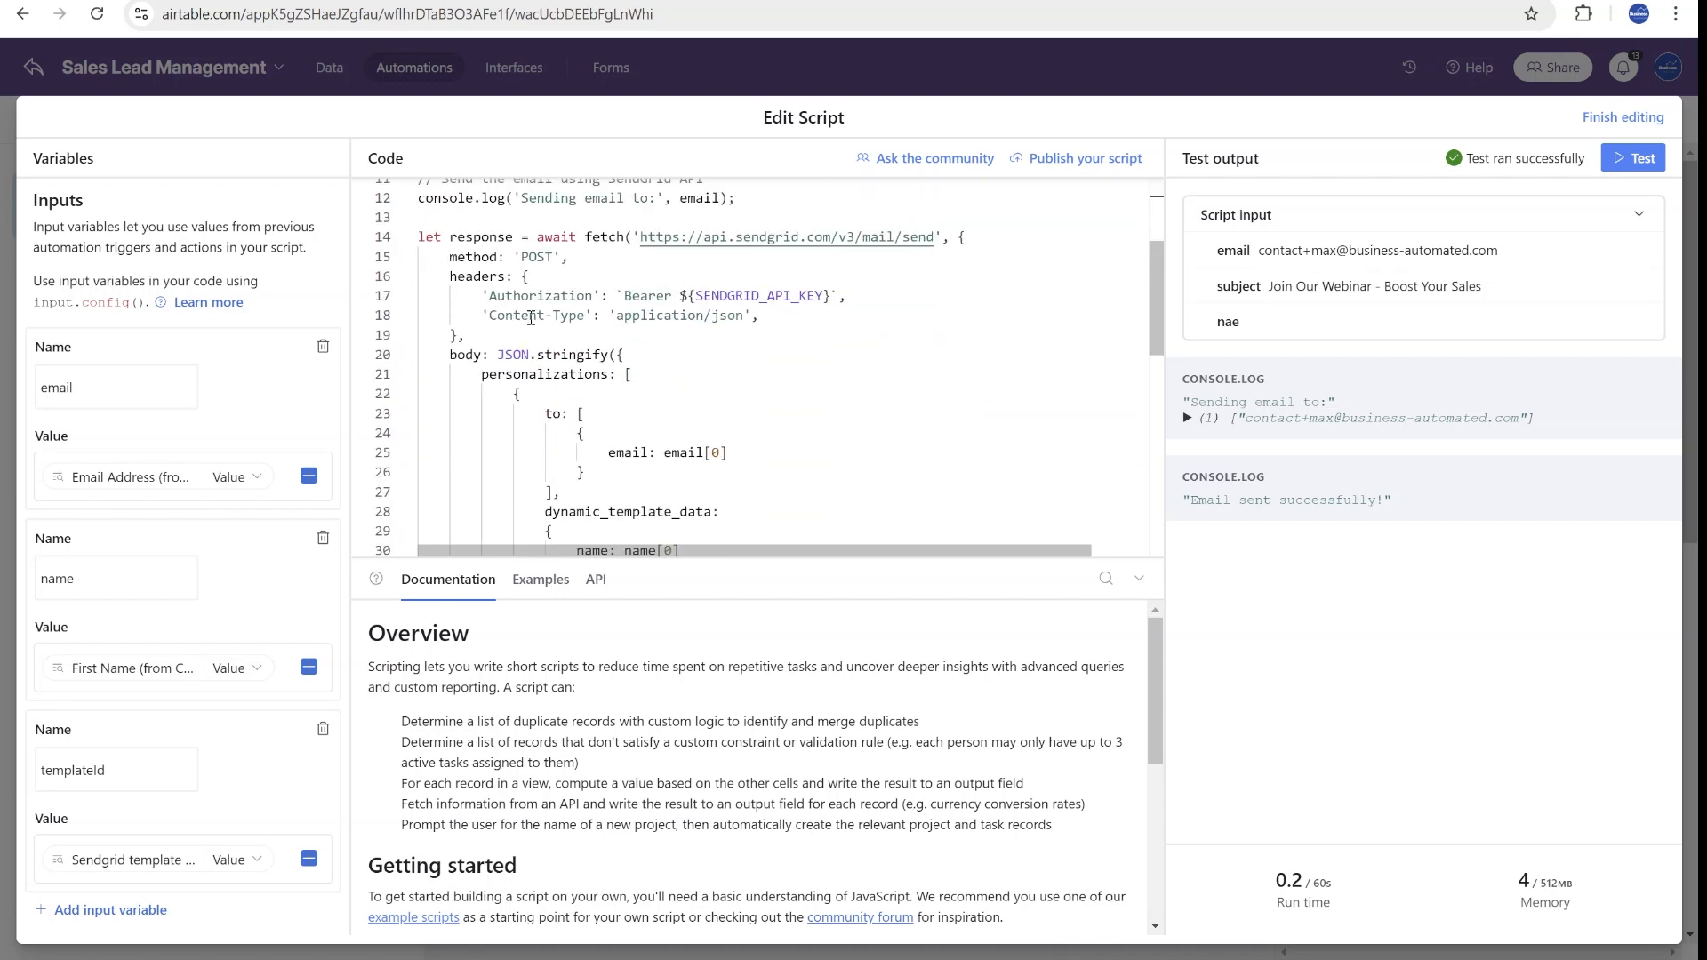
pyautogui.scroll(-5, 525, 297)
pyautogui.scroll(6, 560, 470)
pyautogui.scroll(5, 587, 448)
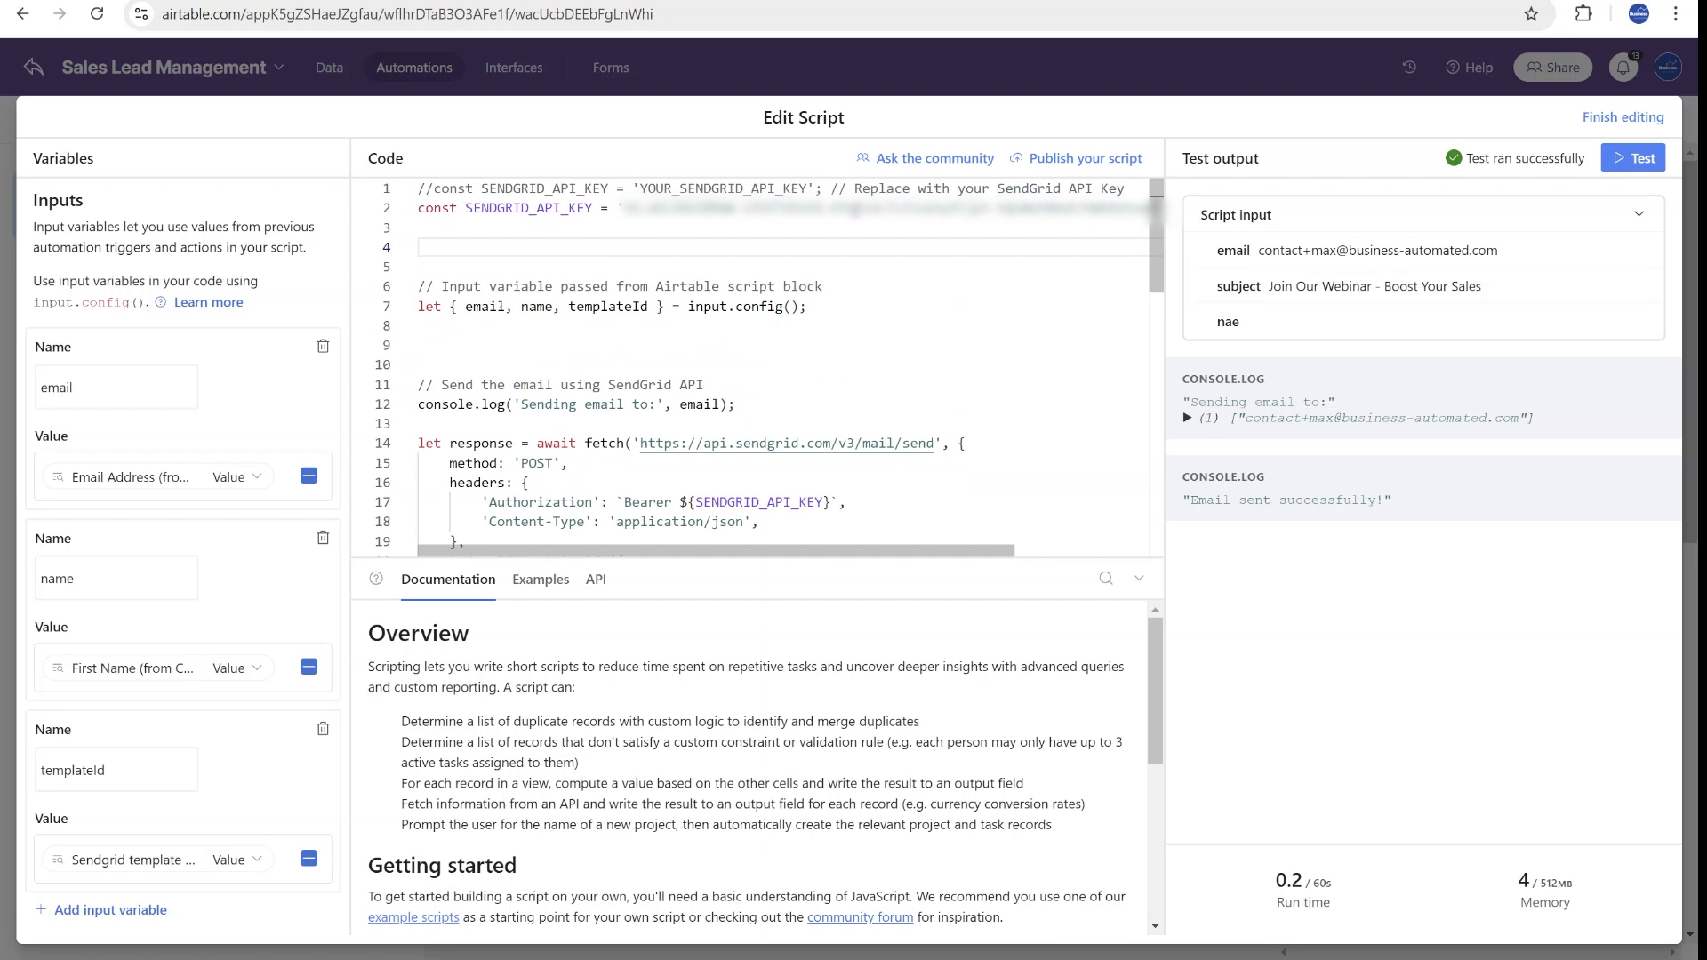
pyautogui.scroll(-1, 818, 224)
pyautogui.scroll(-3, 822, 240)
pyautogui.scroll(-2, 753, 304)
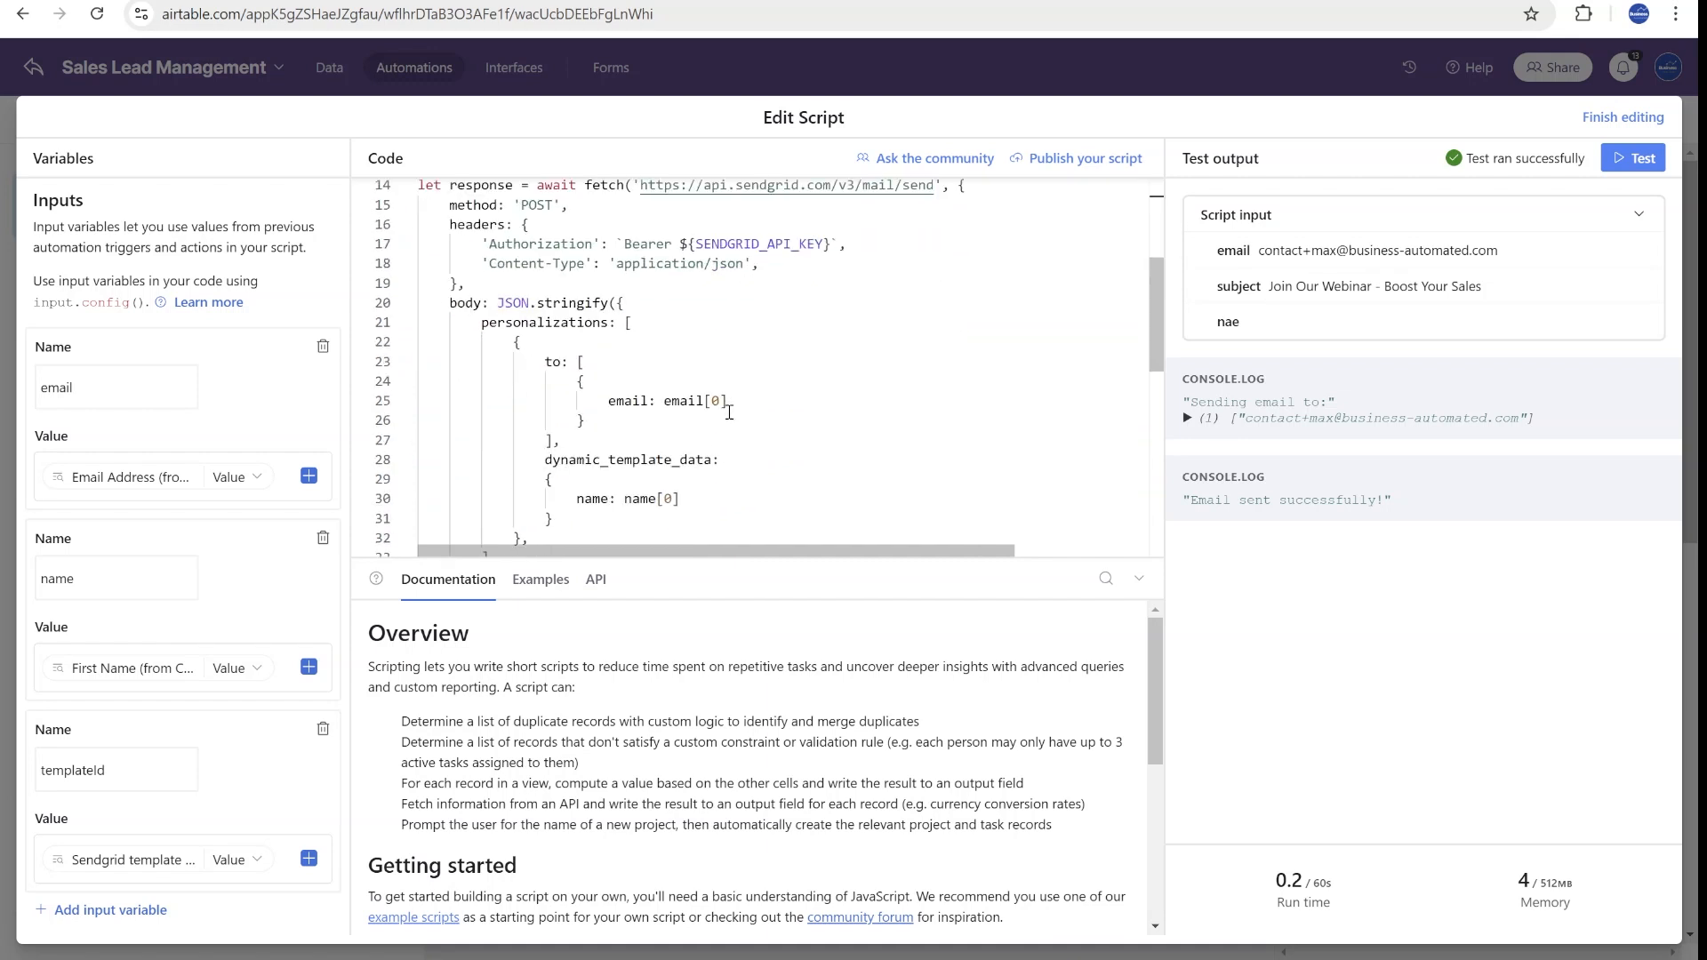
pyautogui.scroll(5, 936, 329)
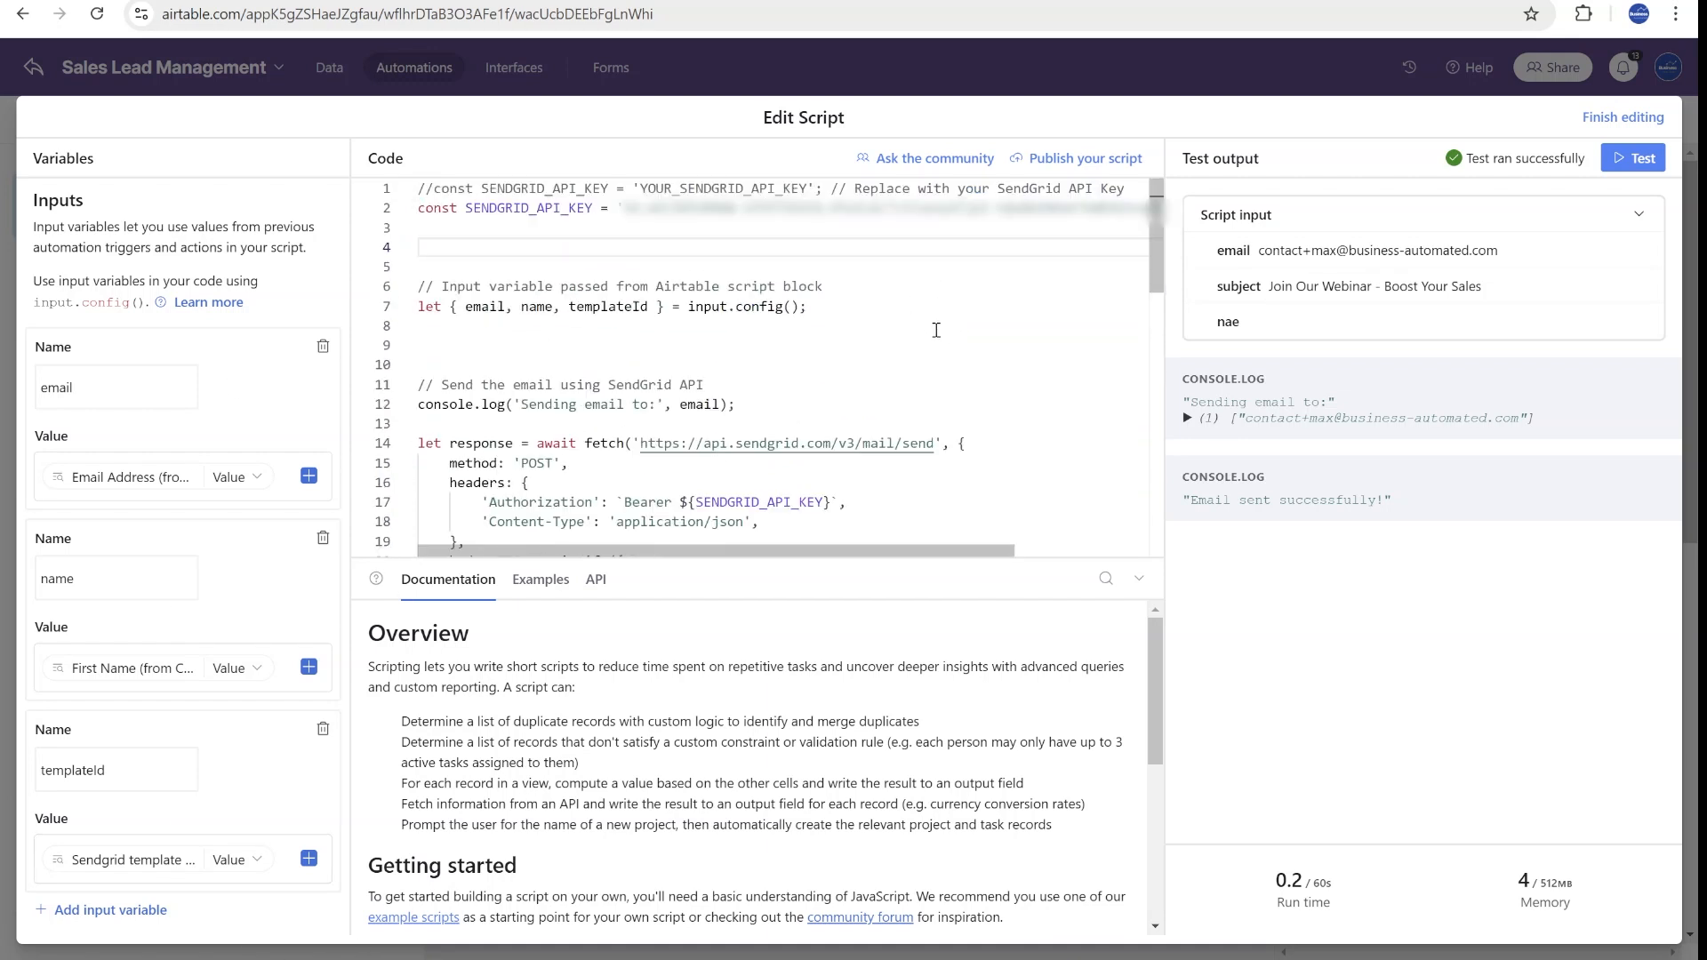
pyautogui.click(1623, 117)
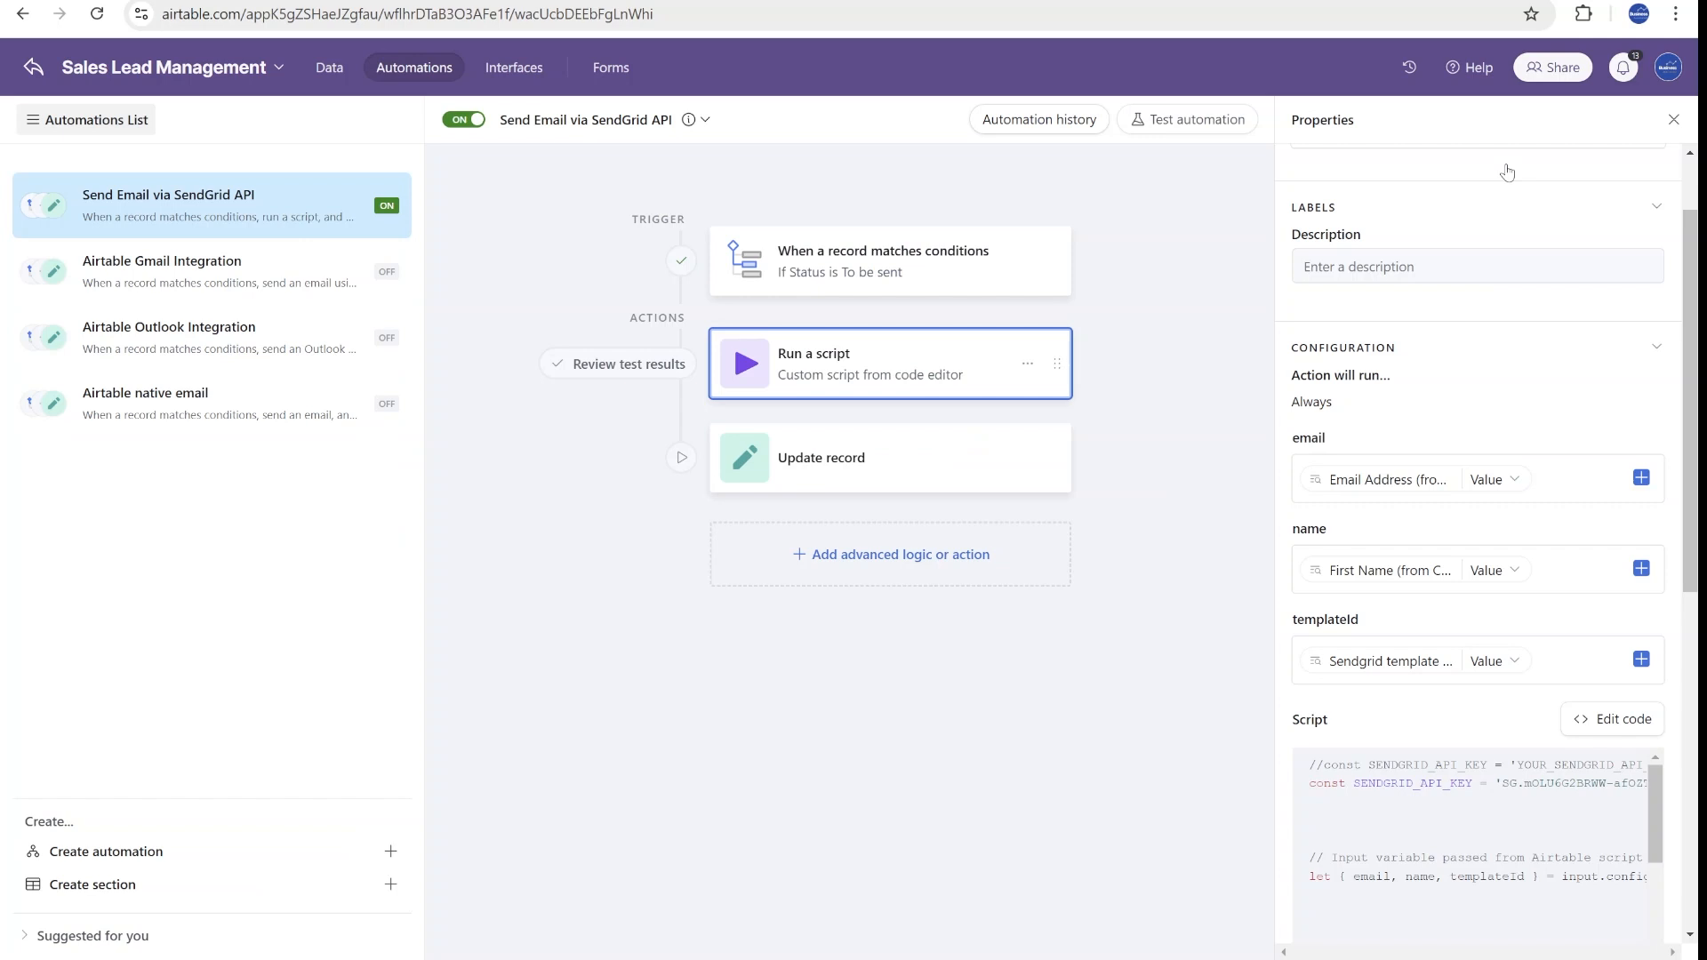
# Inspect the Update record step, then confirm the first Emails record's Status reads Sent.
pyautogui.click(874, 460)
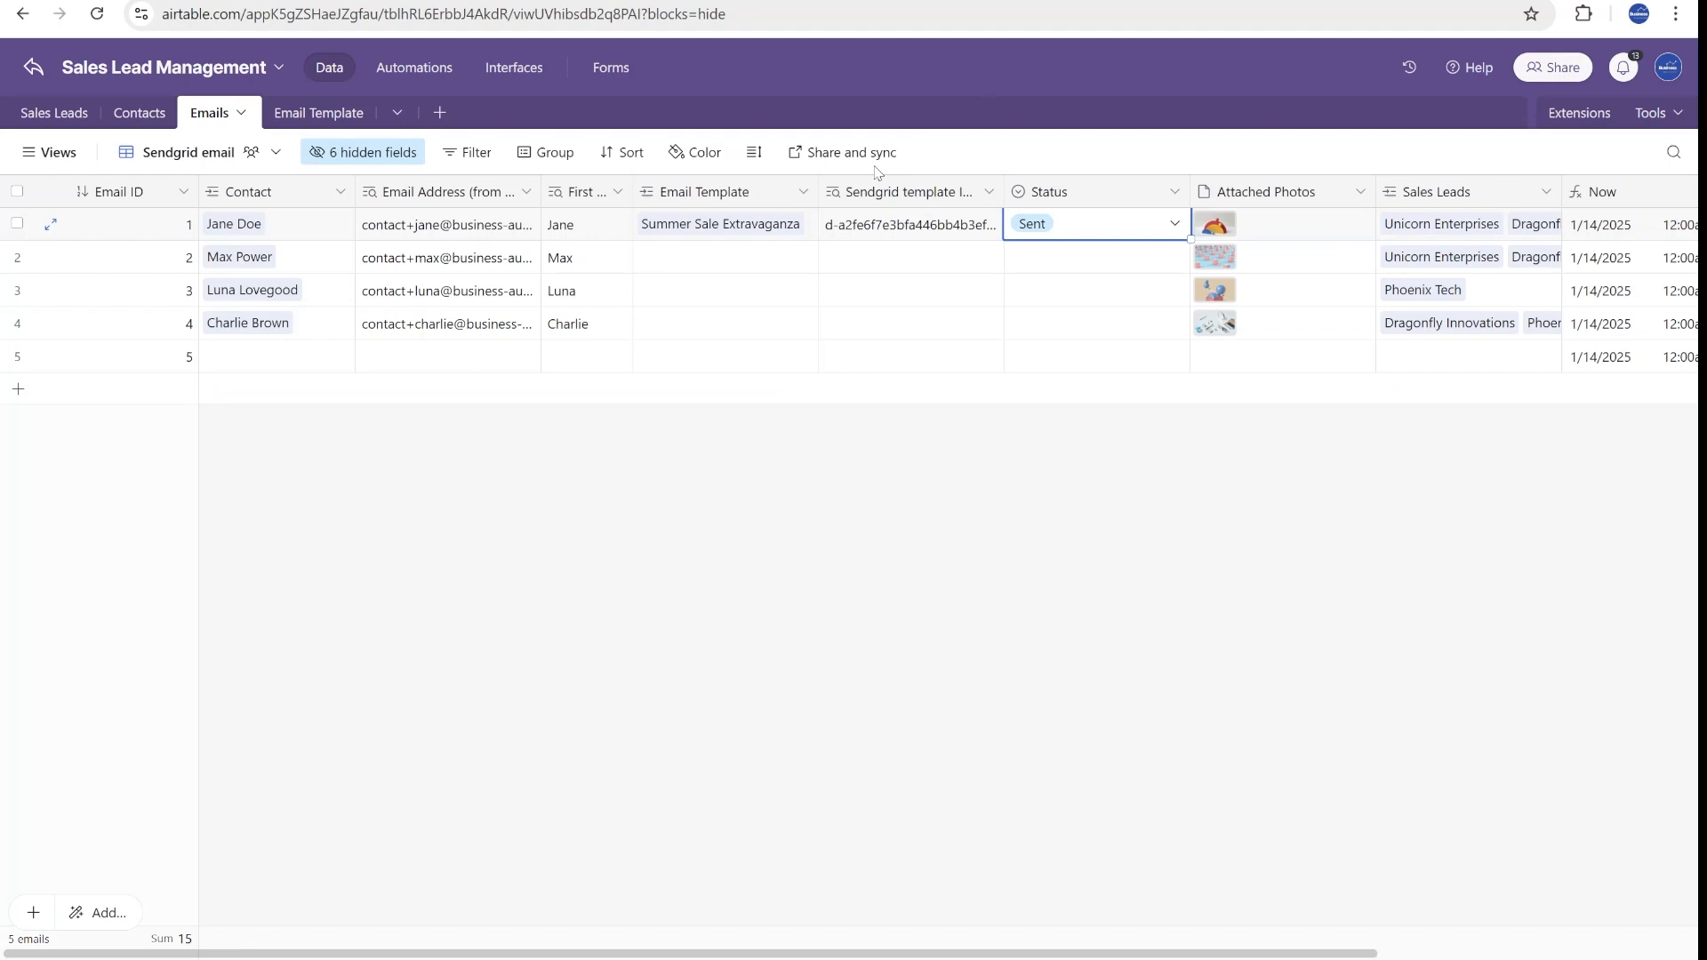
pyautogui.click(1107, 229)
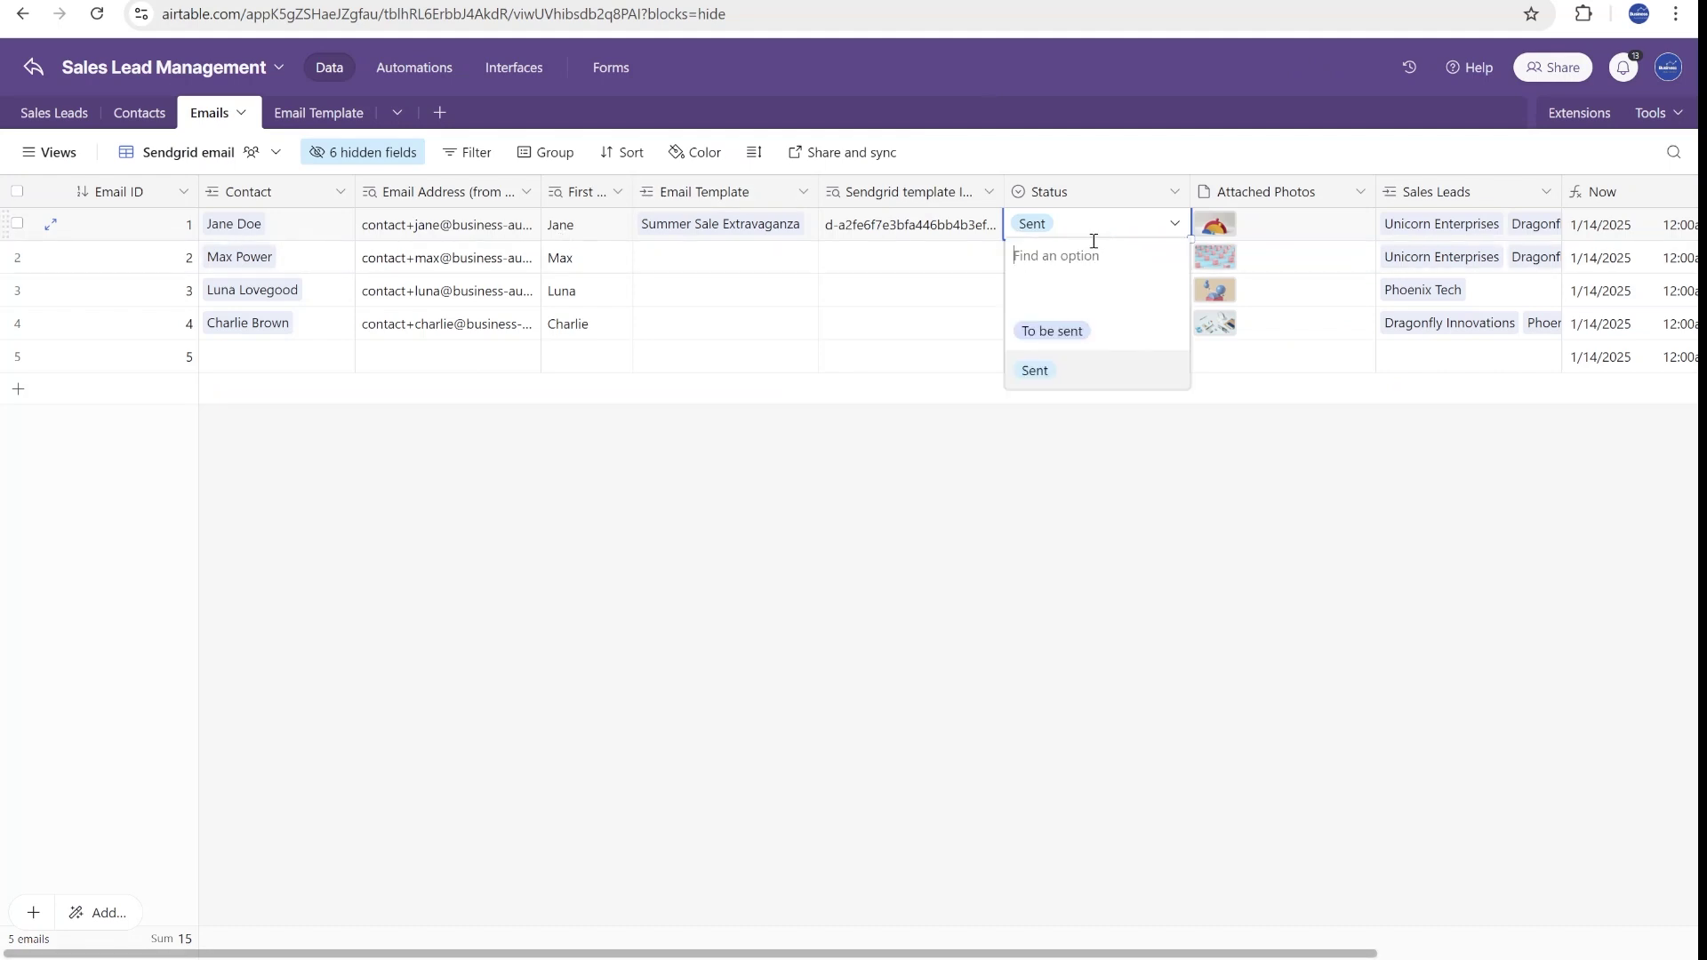
pyautogui.click(869, 225)
pyautogui.click(446, 225)
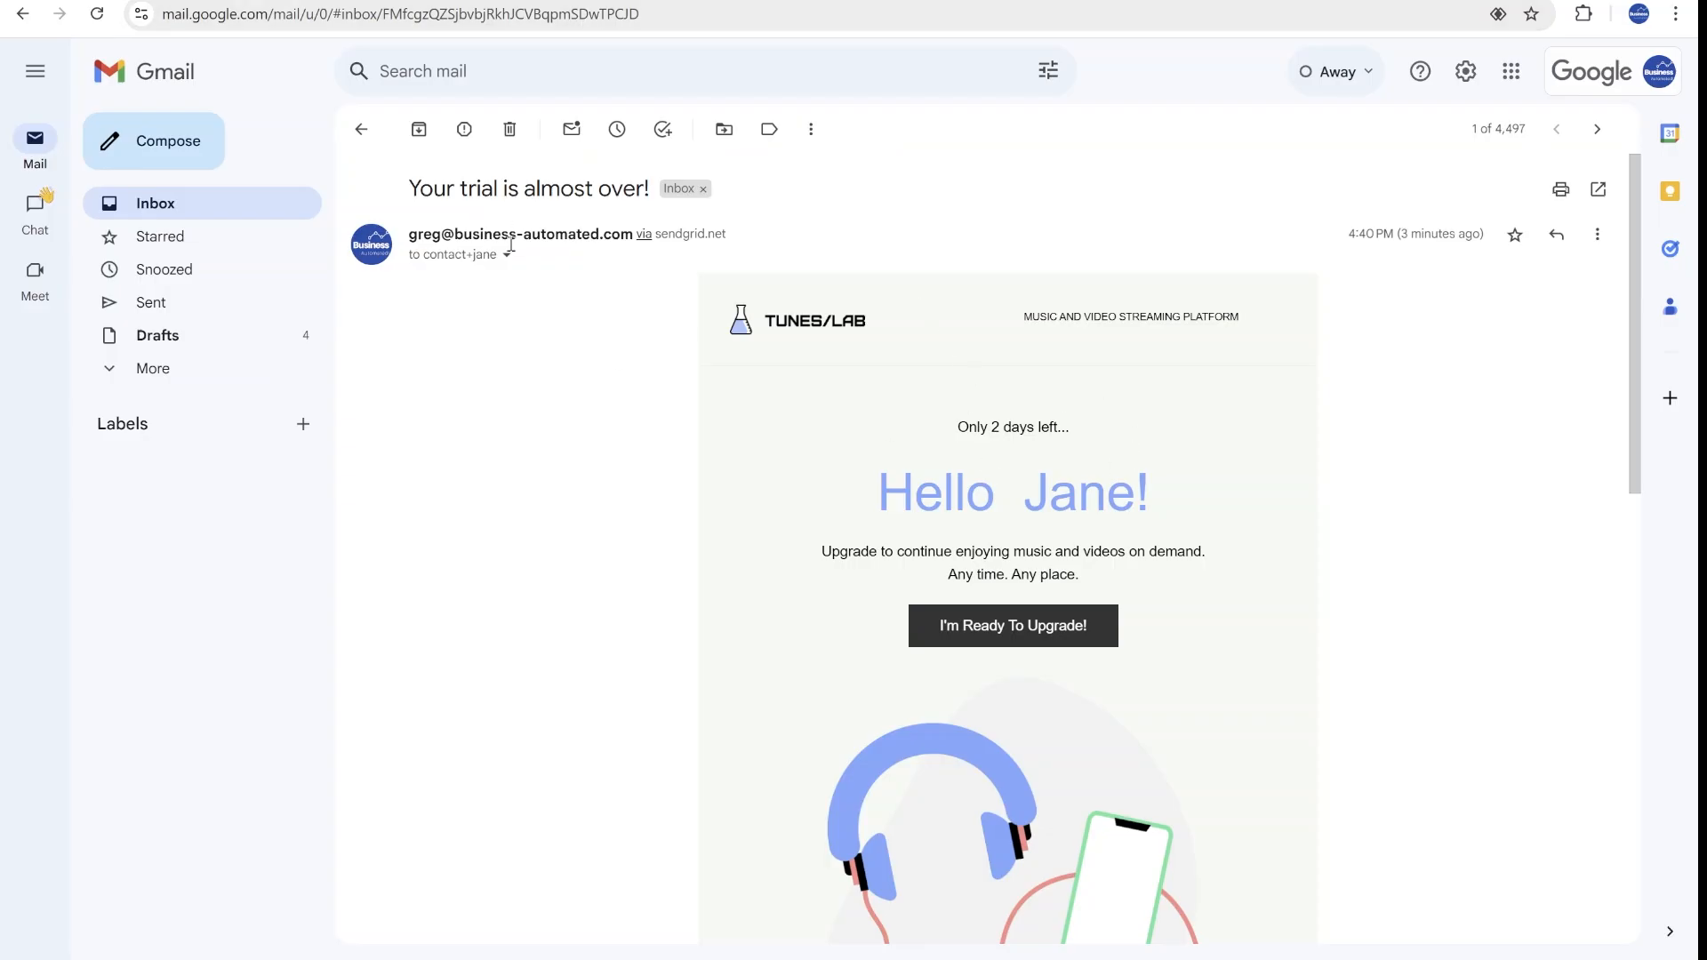
# Check the email's sendgrid.net sender details and the personalized first name, then switch to Mailchimp.
pyautogui.click(508, 256)
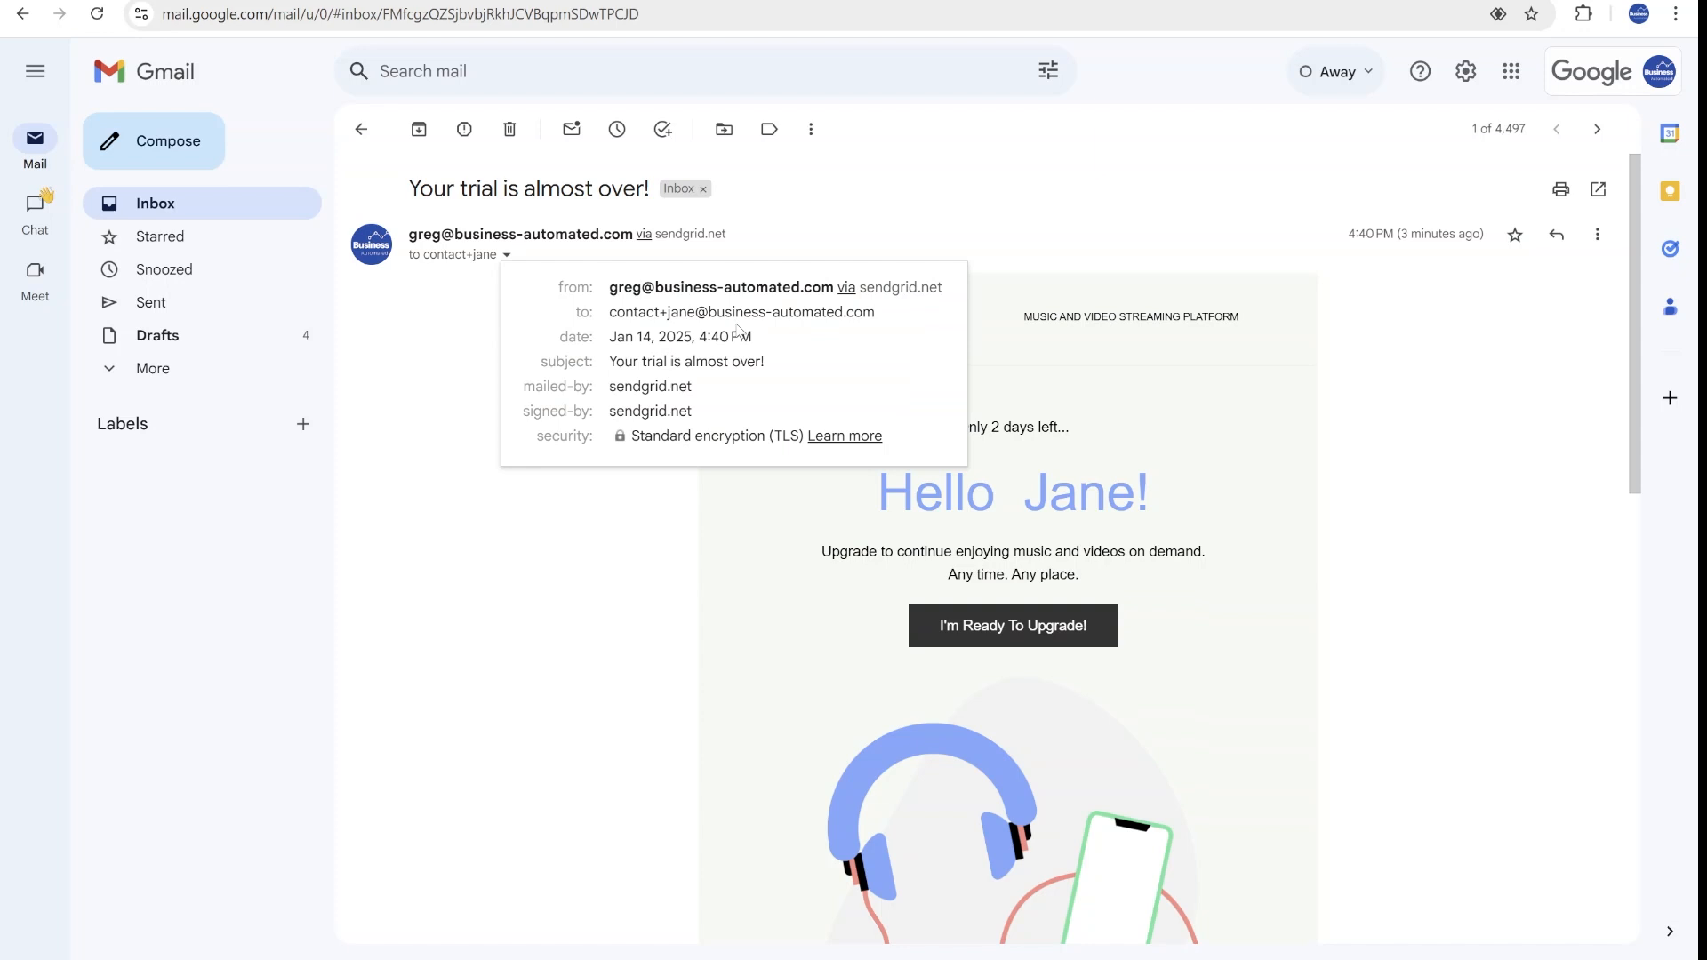
pyautogui.click(1256, 462)
pyautogui.doubleClick(1096, 493)
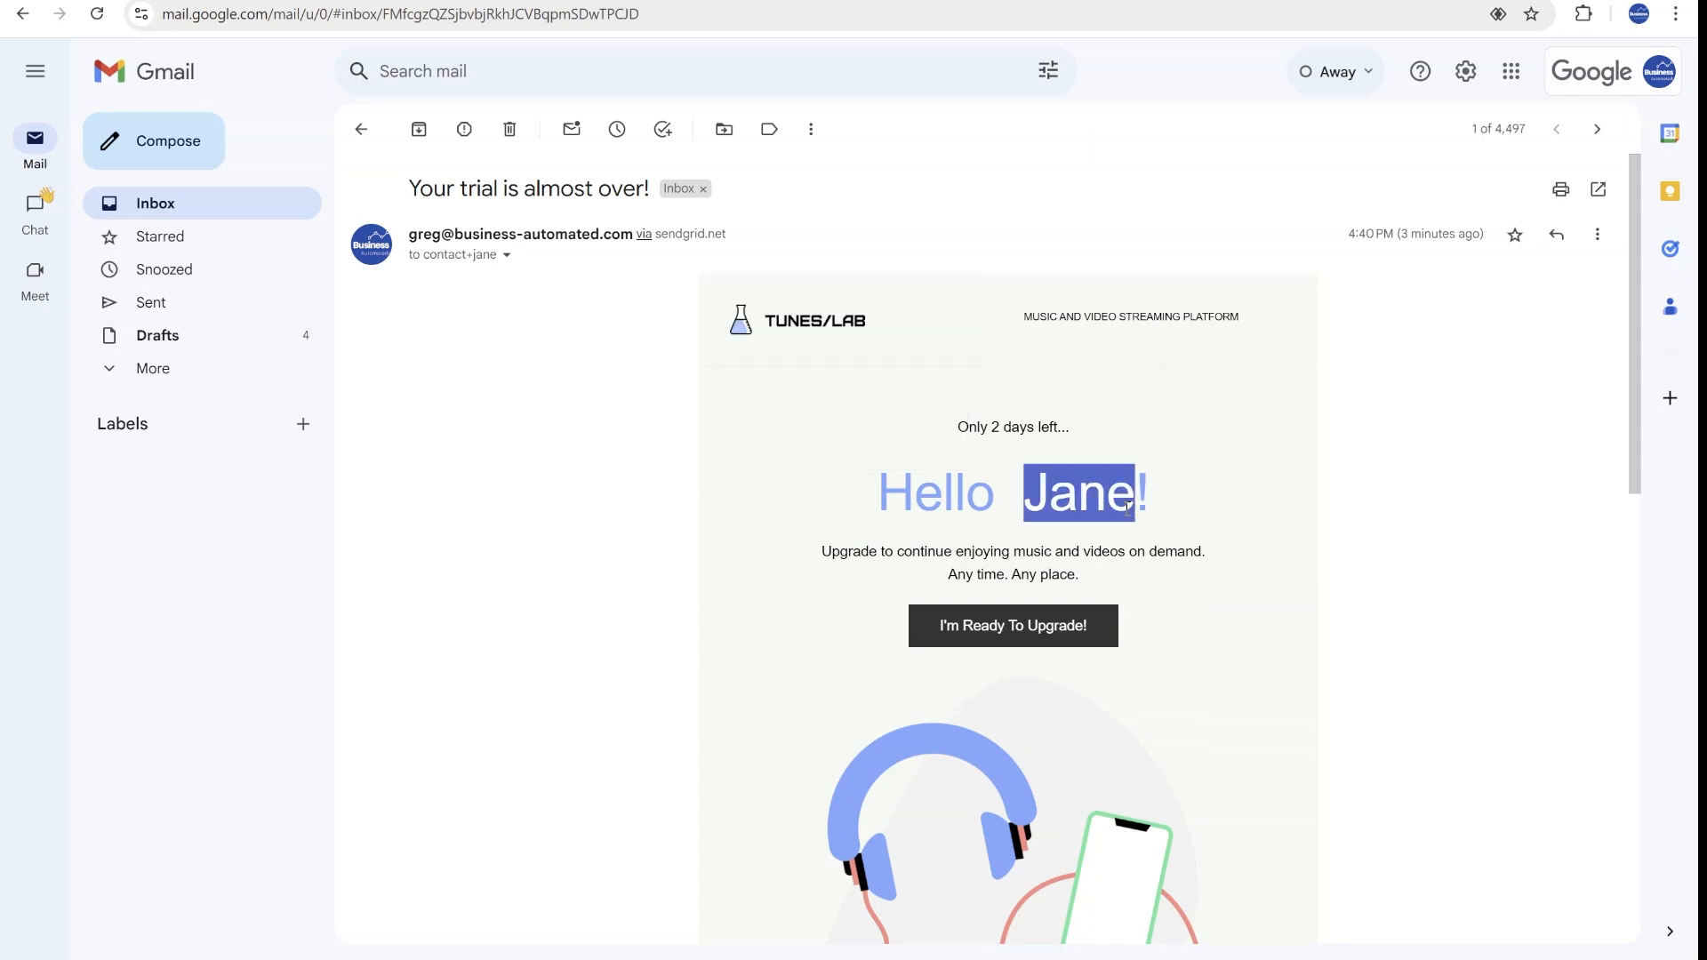
pyautogui.click(938, 508)
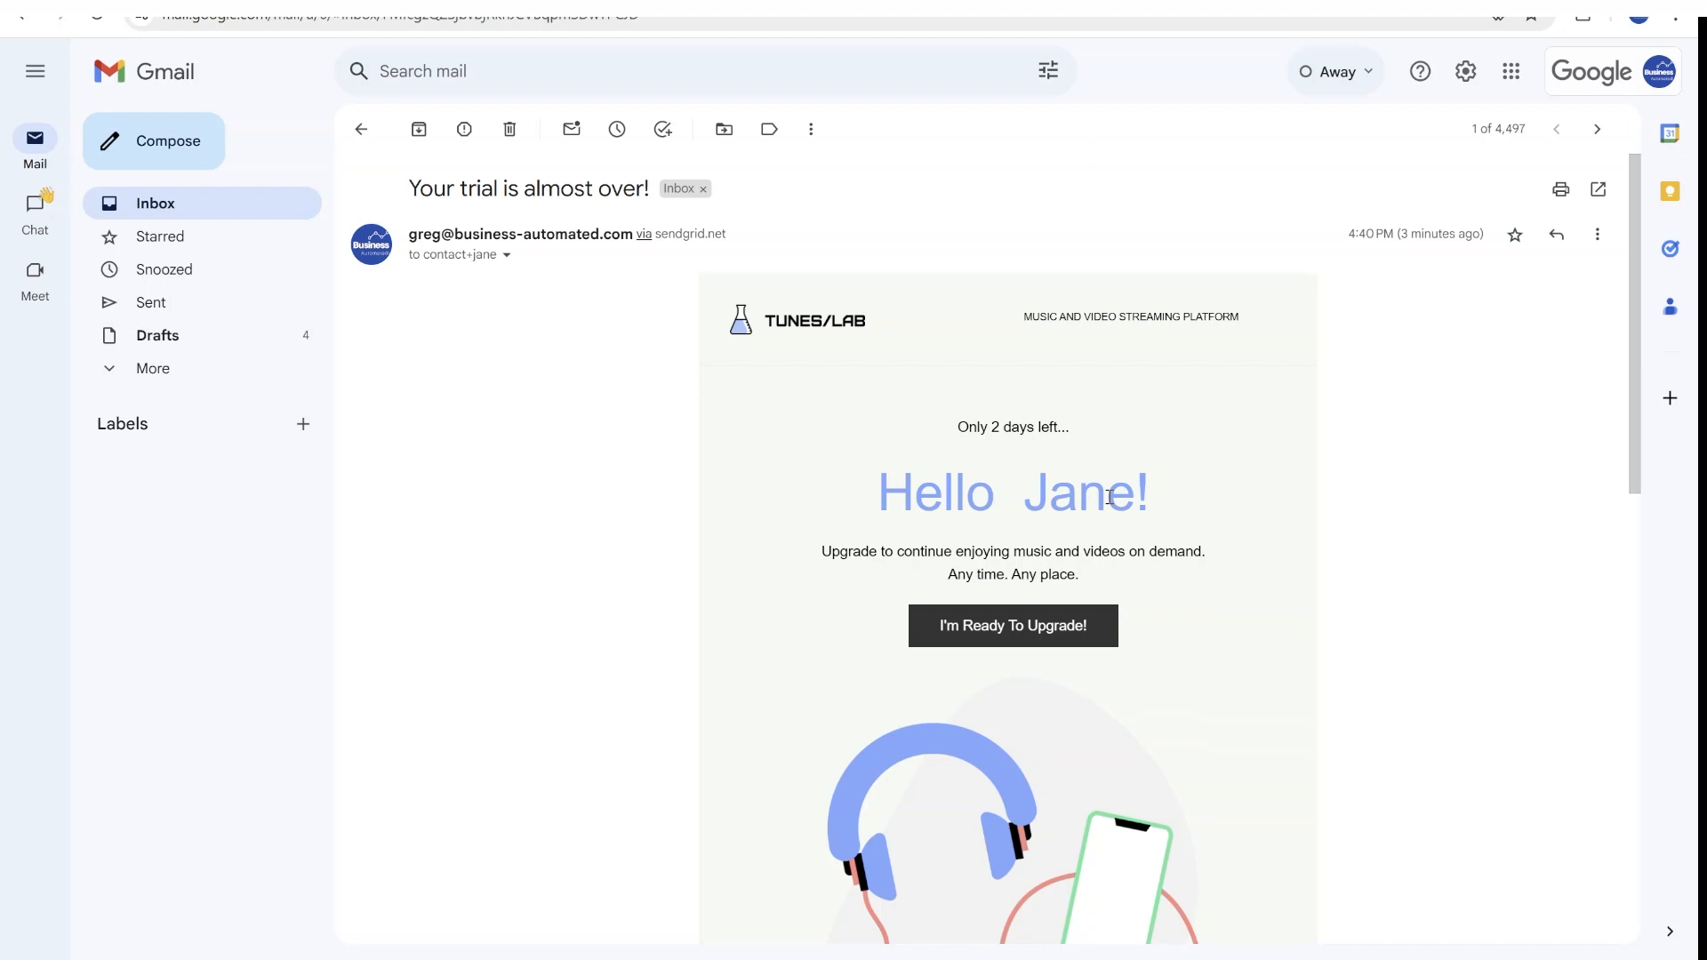
pyautogui.hotkey('ctrl', 'Tab')
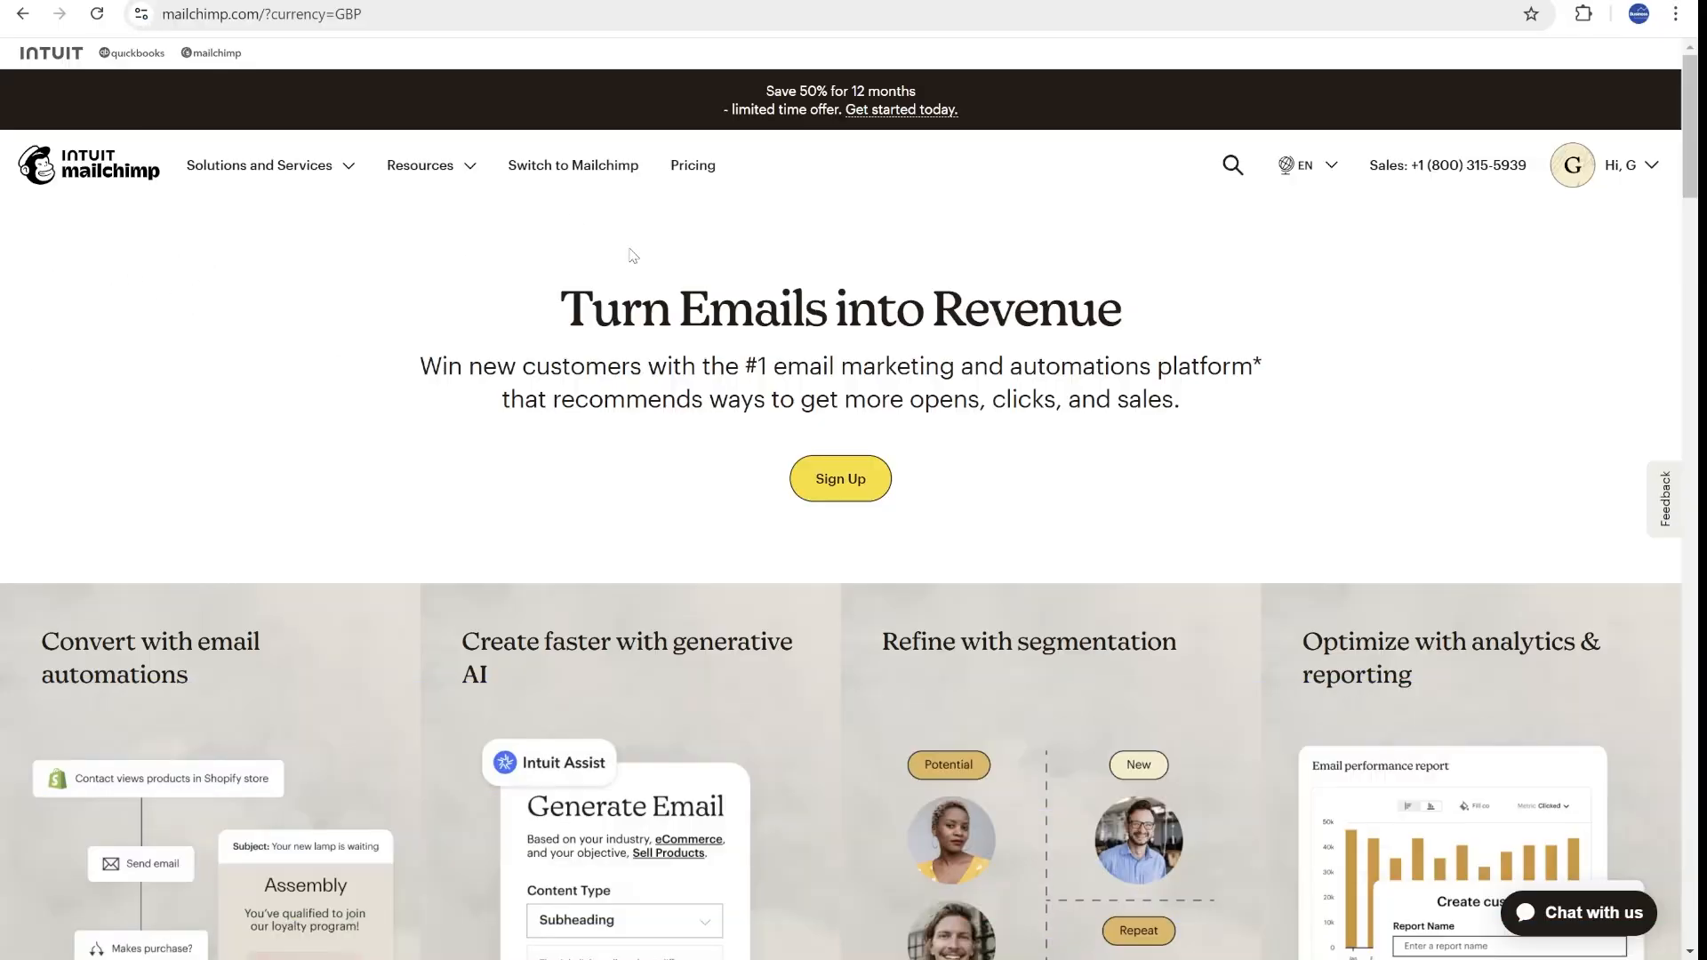
pyautogui.scroll(-3, 854, 533)
pyautogui.scroll(-2, 854, 534)
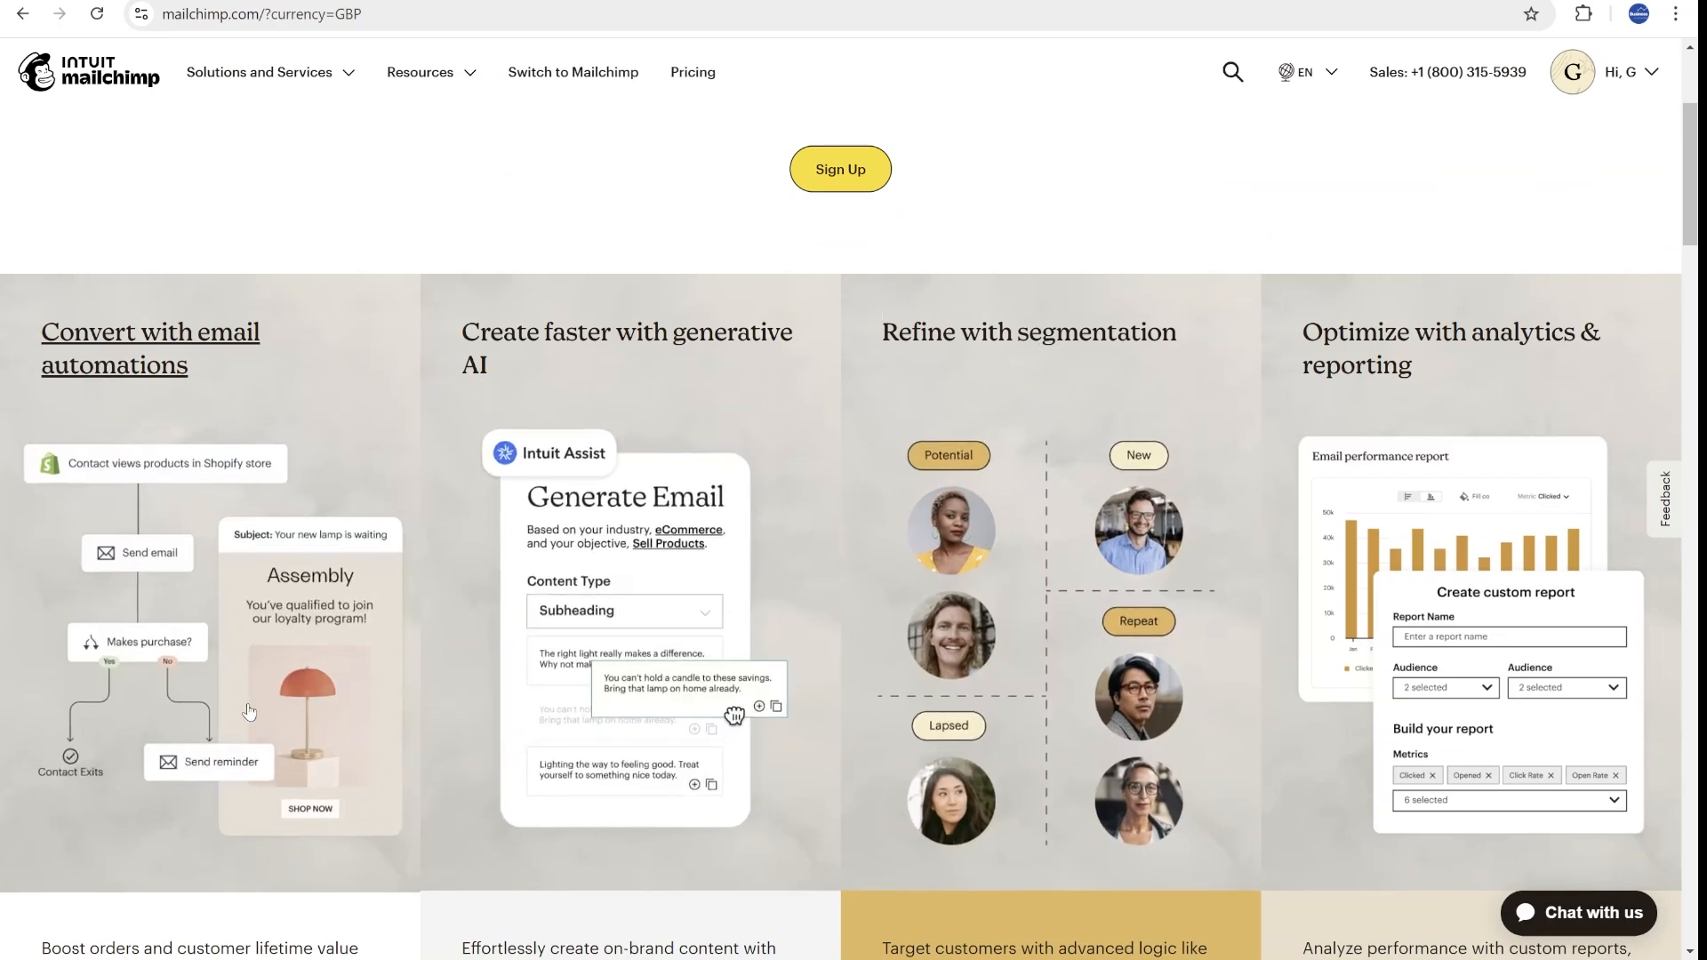
pyautogui.scroll(-2, 302, 673)
pyautogui.scroll(-1, 734, 539)
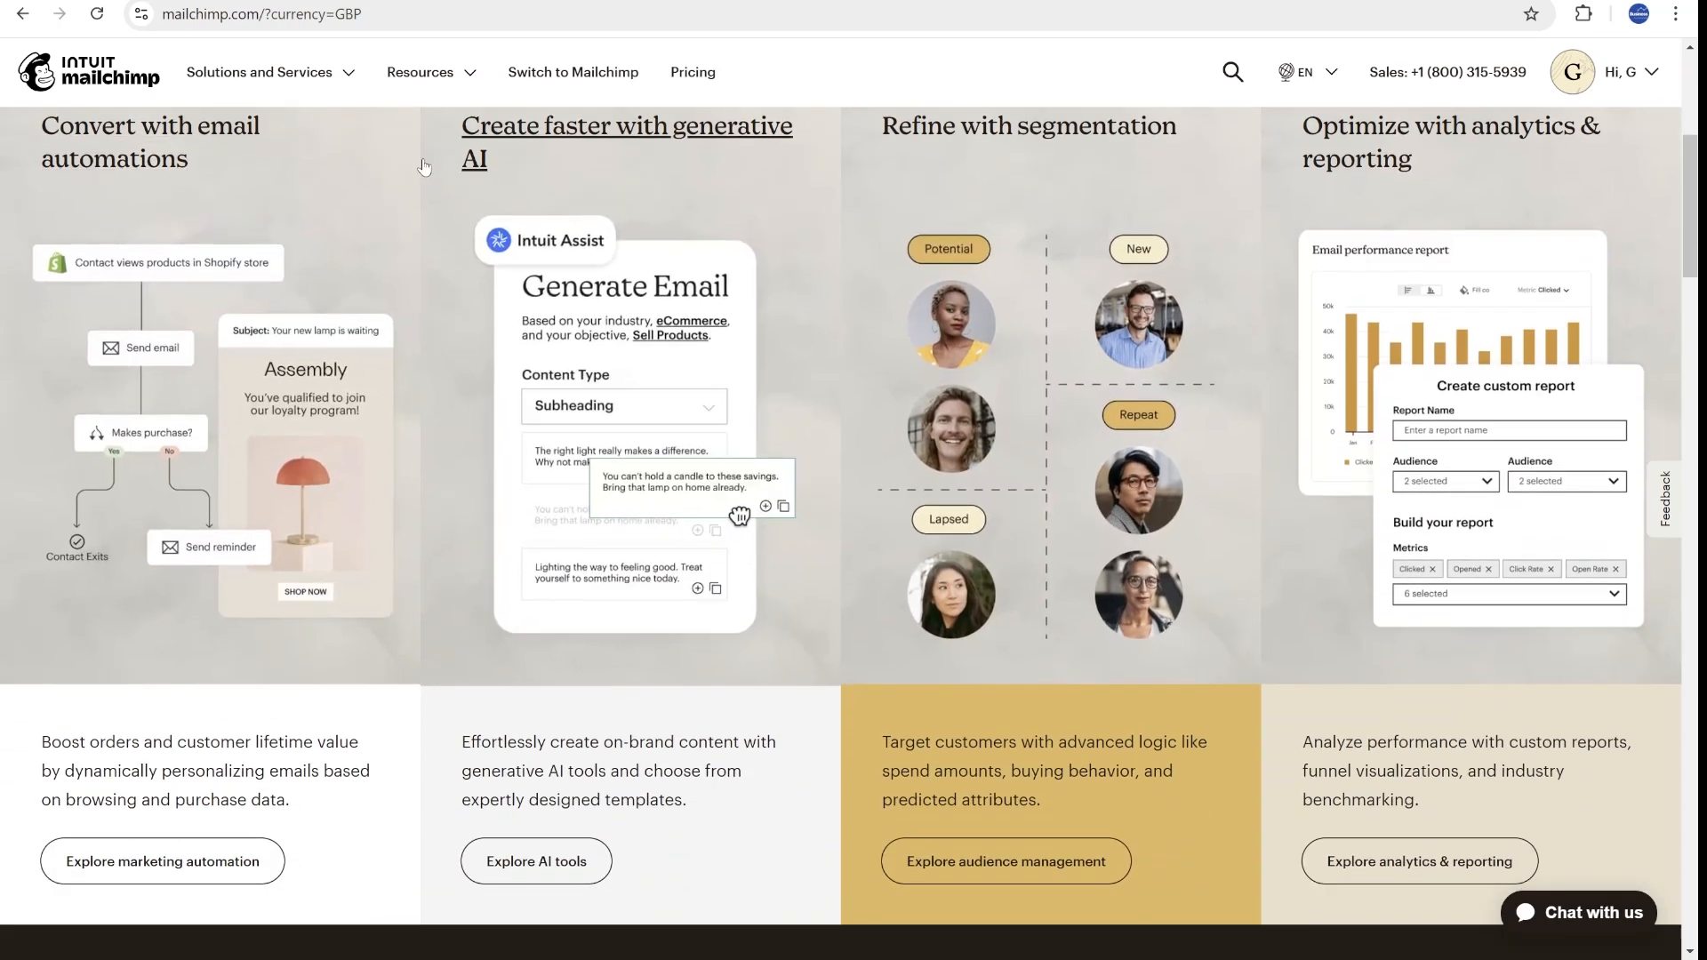
# Switch from the Mailchimp homepage back to the Airtable Emails table.
pyautogui.hotkey('ctrl', 'Tab')
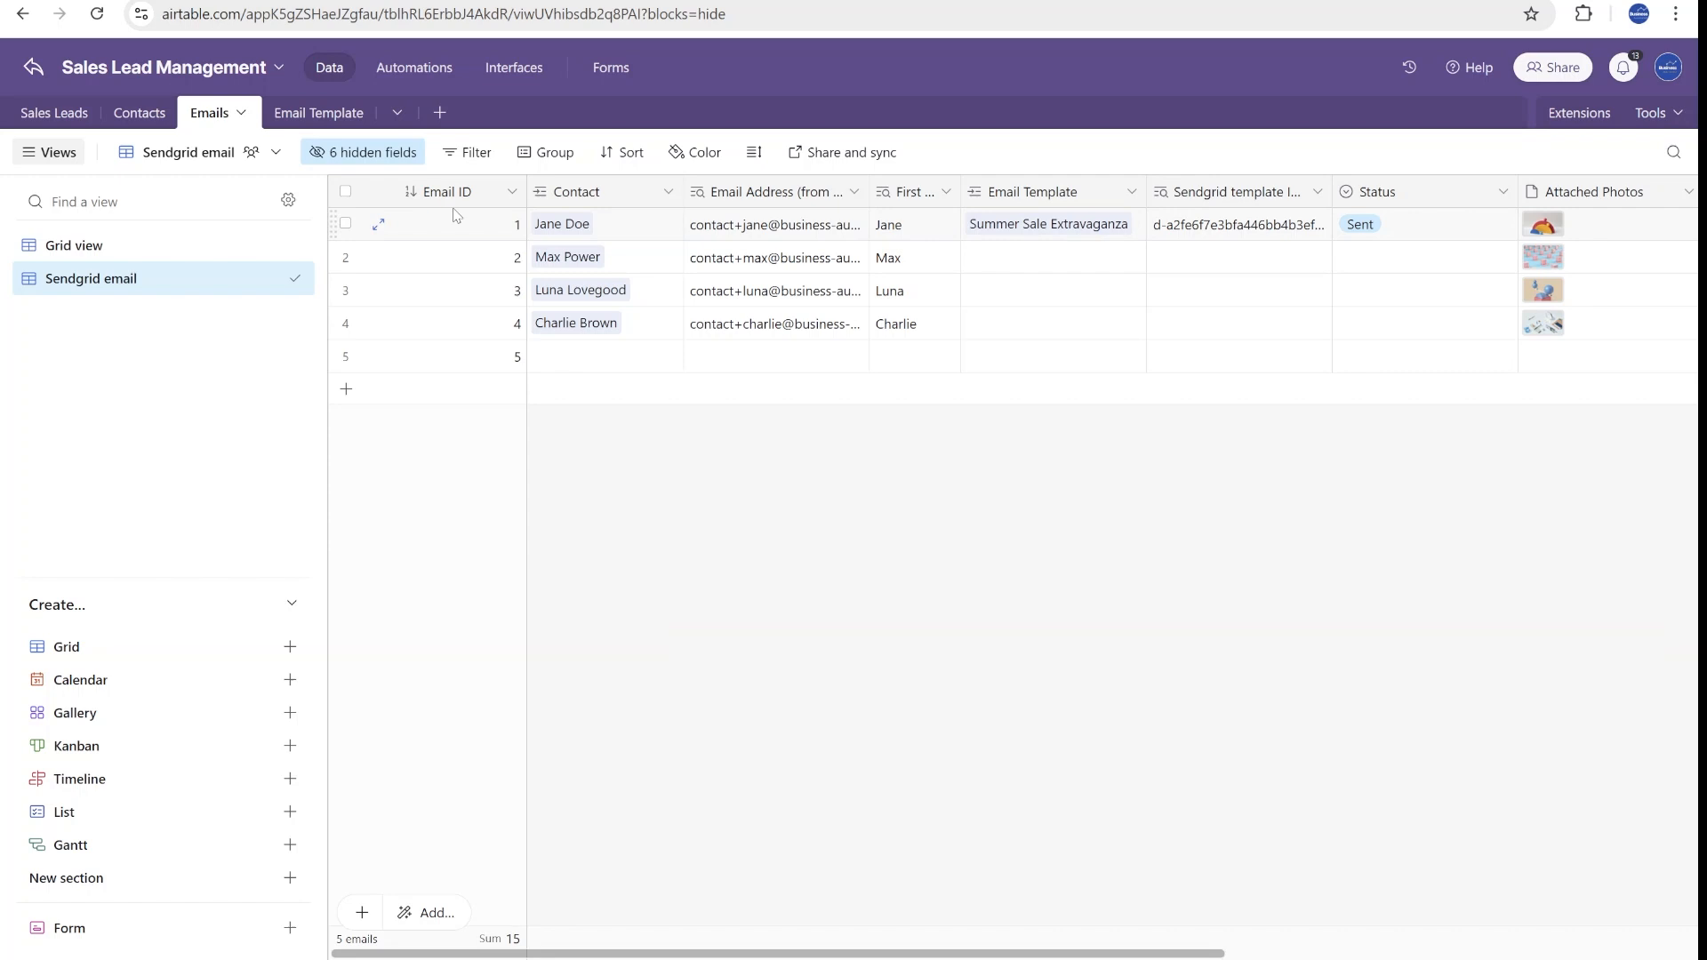
# Set Luna Lovegood's Marketing List to Add to List in Contacts, then switch to Mailchimp audience contacts.
pyautogui.click(132, 115)
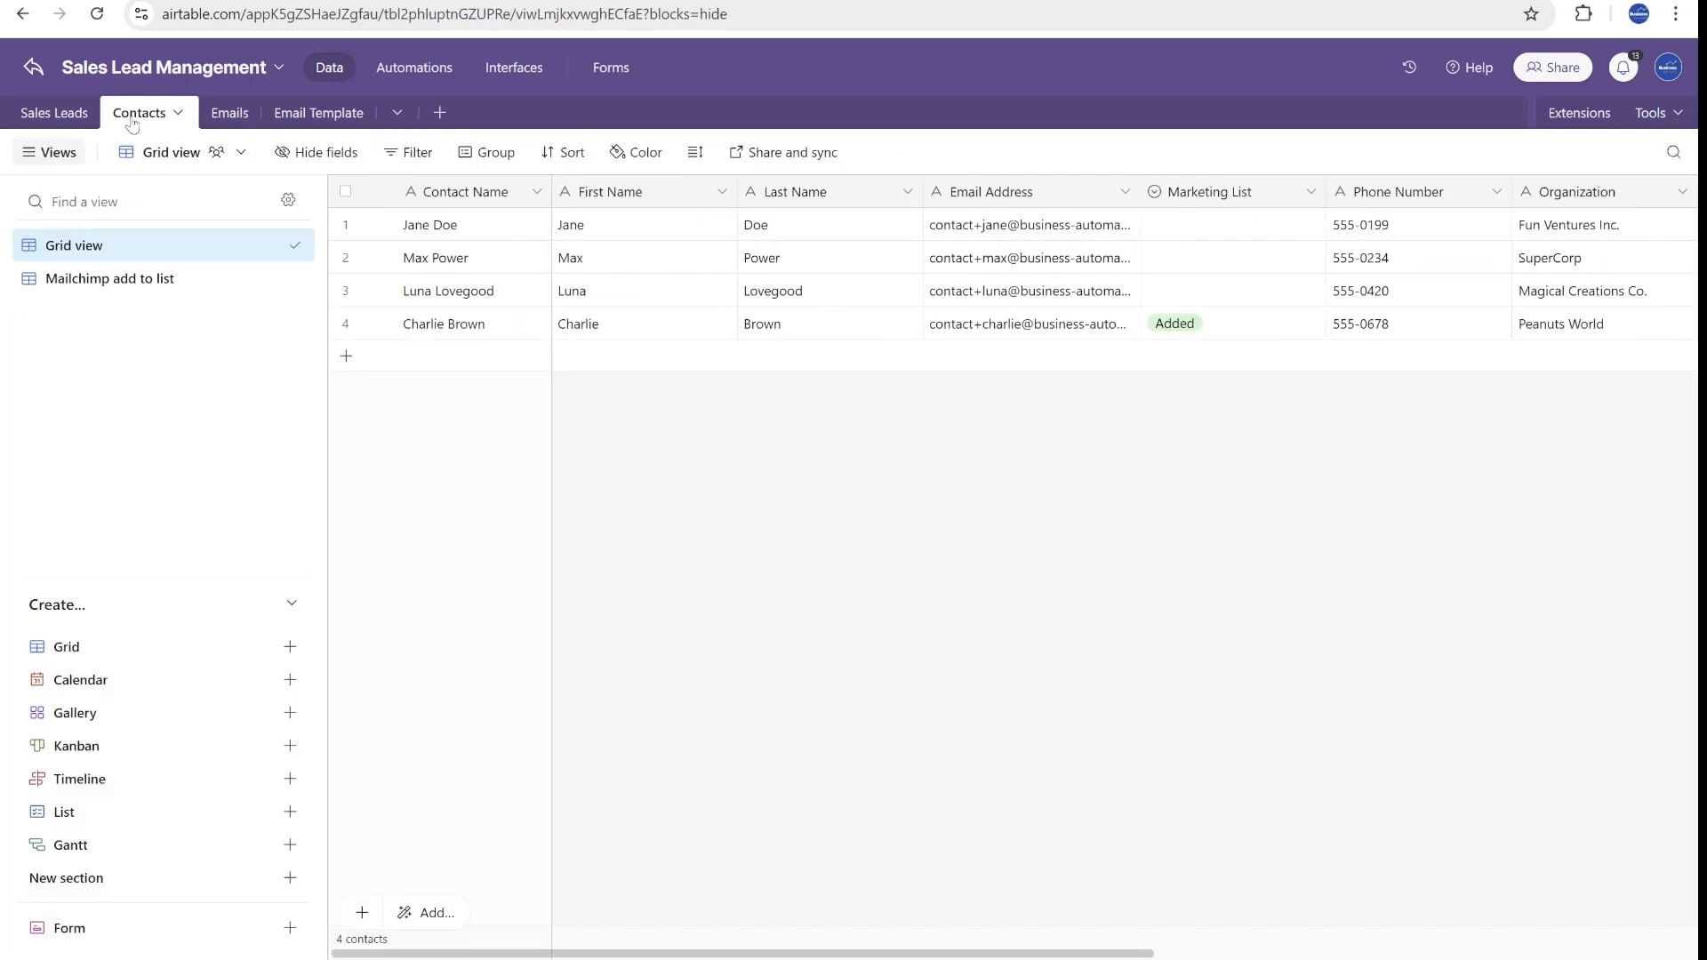
pyautogui.moveTo(1036, 291)
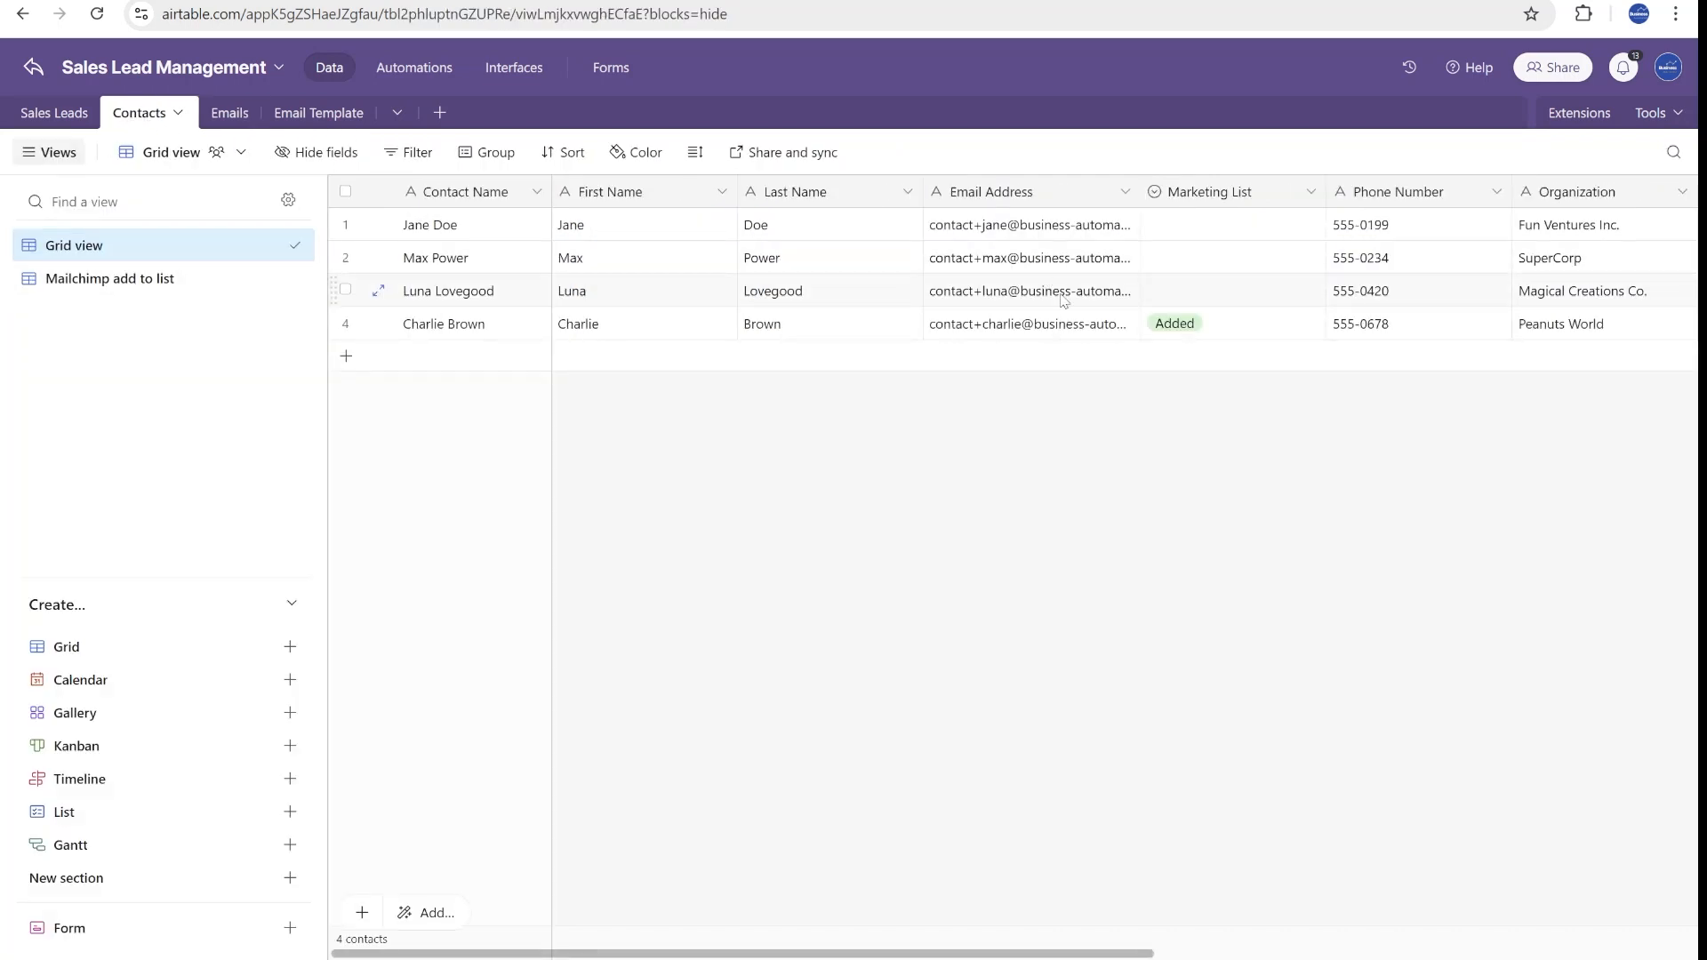
pyautogui.click(1064, 294)
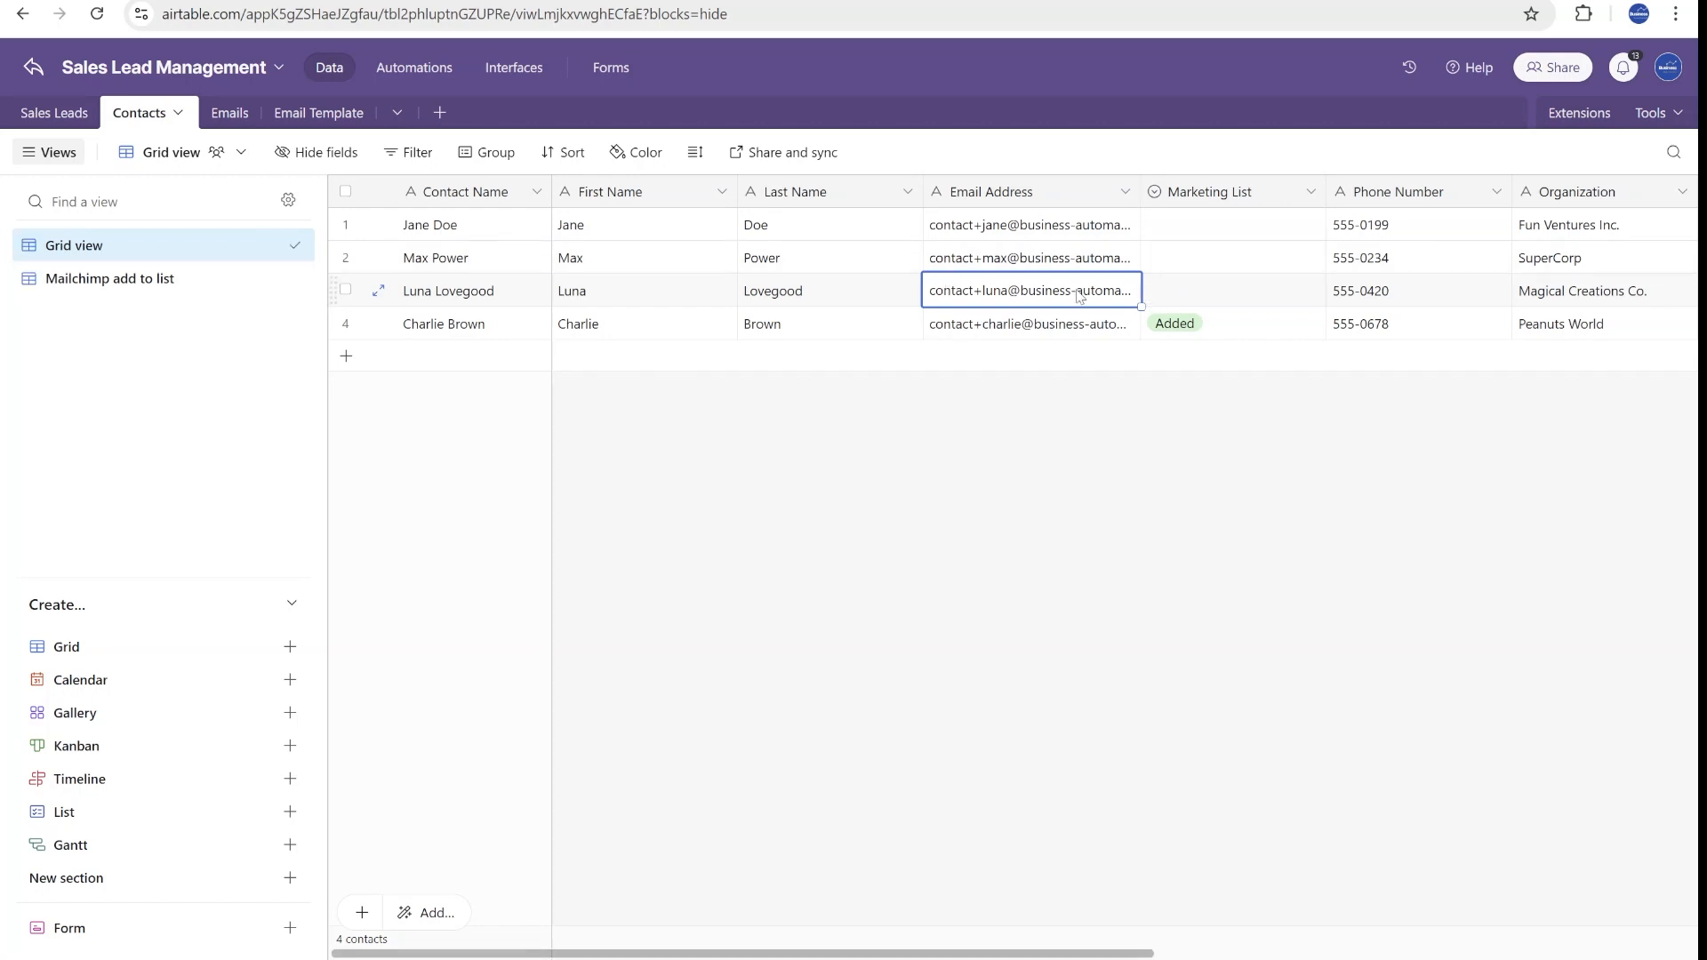
pyautogui.click(1187, 291)
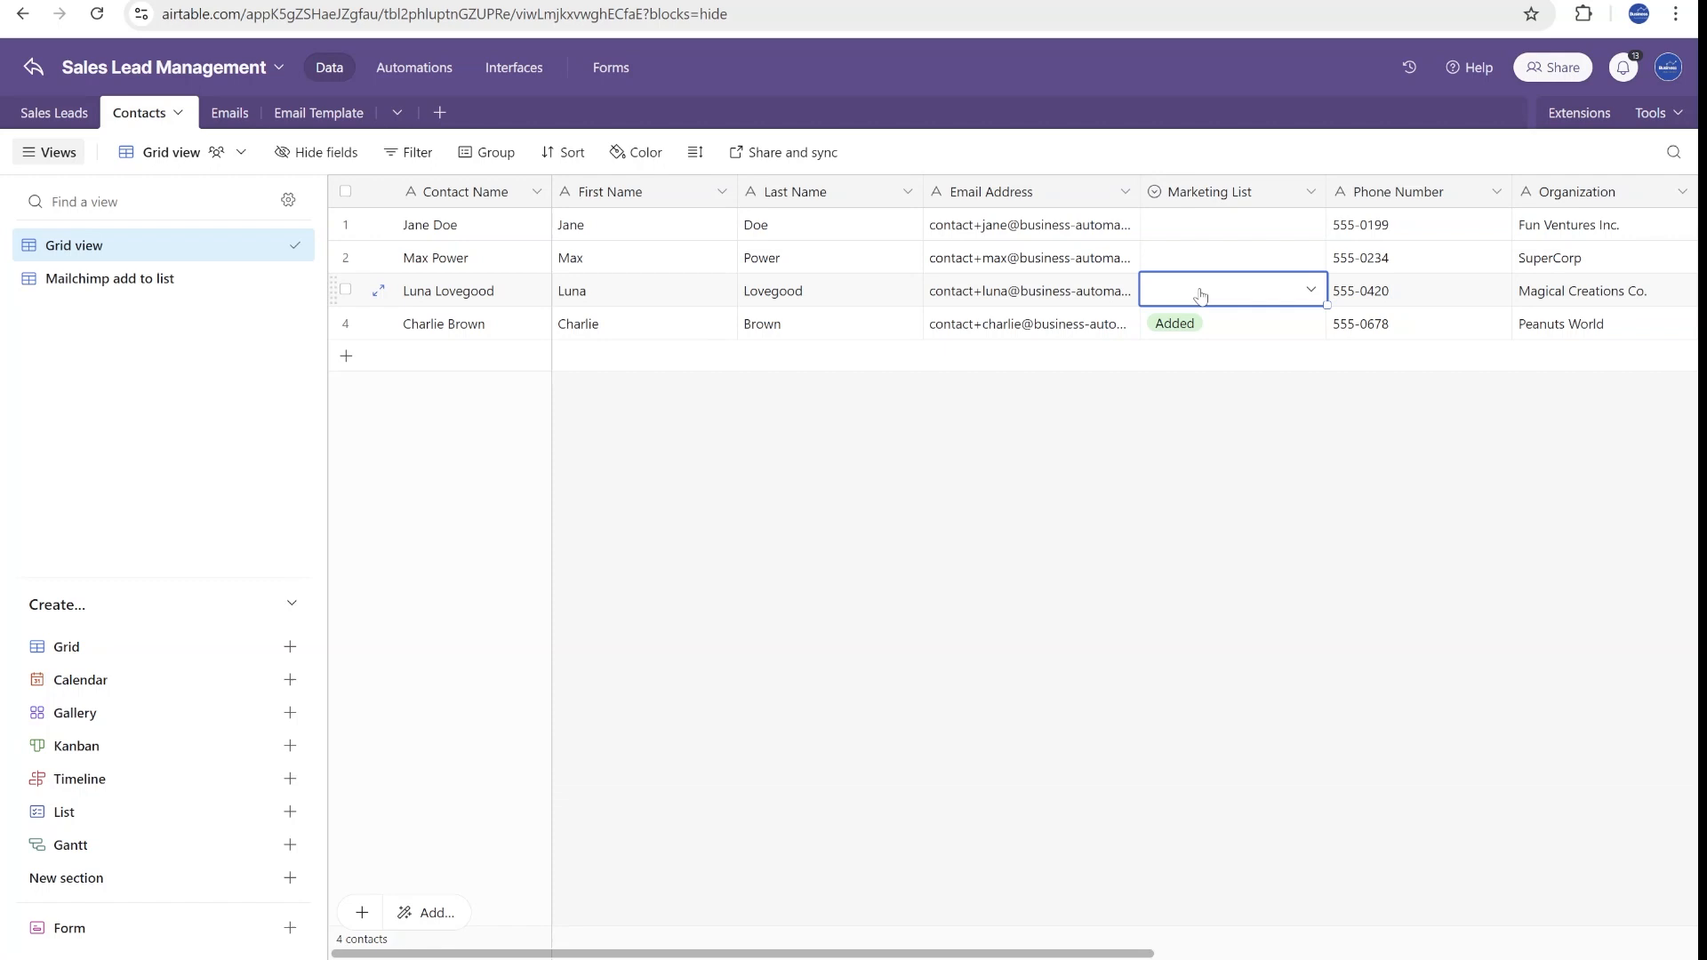
pyautogui.click(1211, 287)
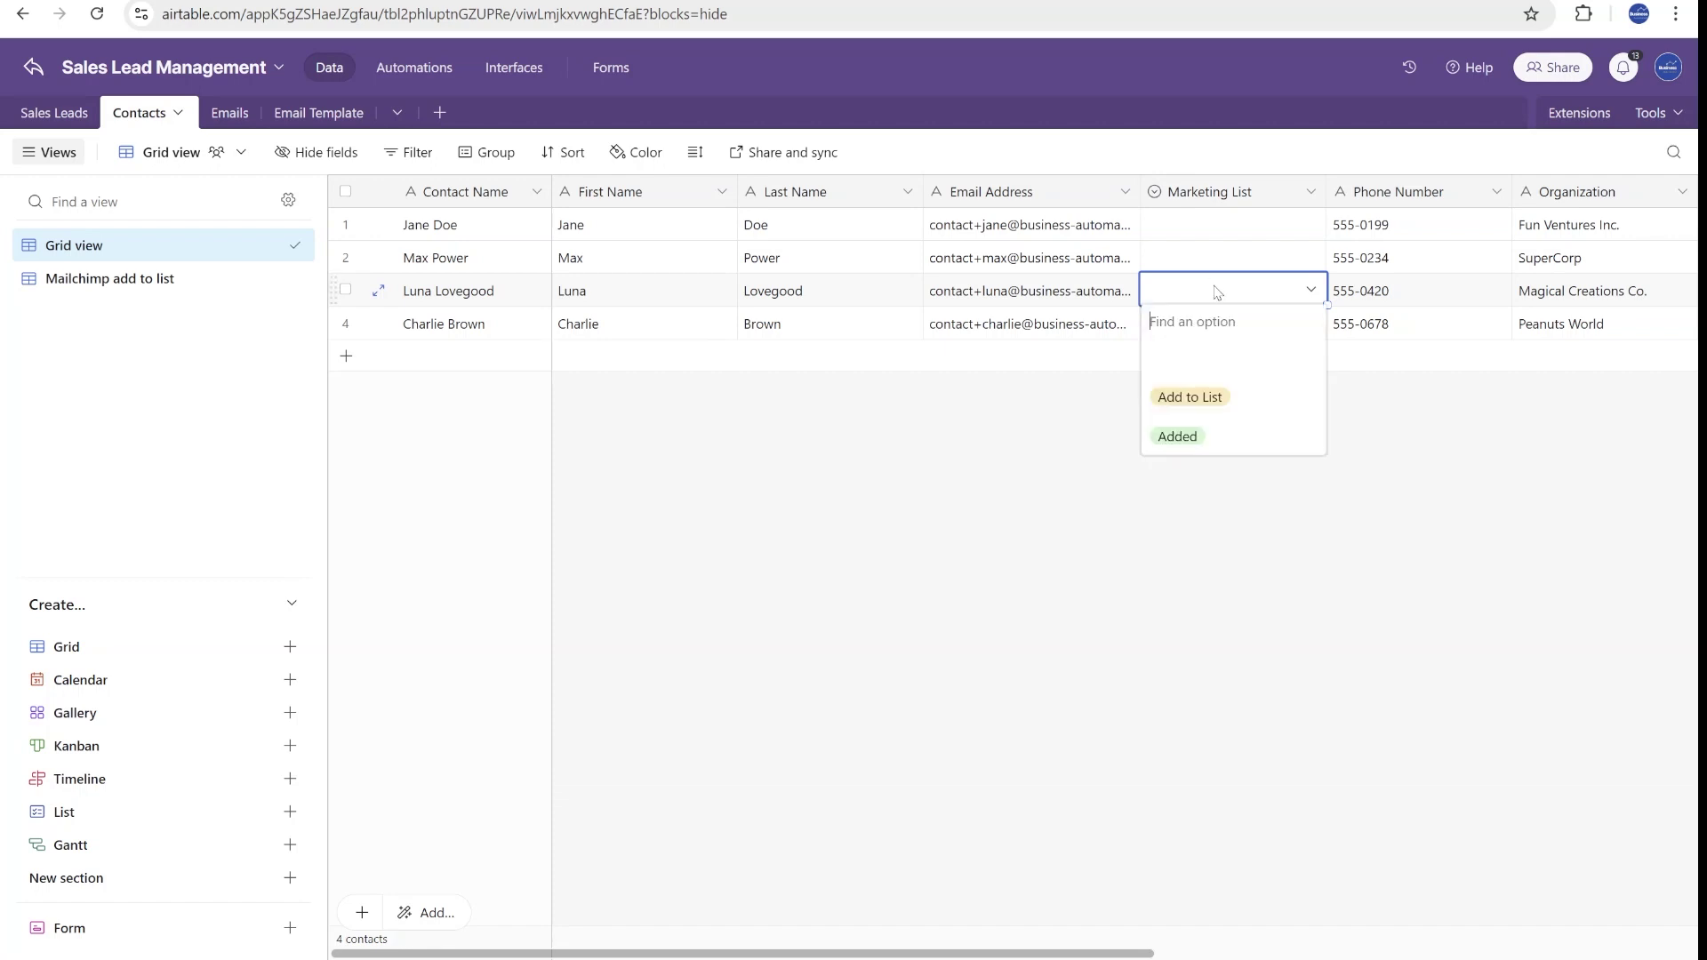
pyautogui.click(1247, 401)
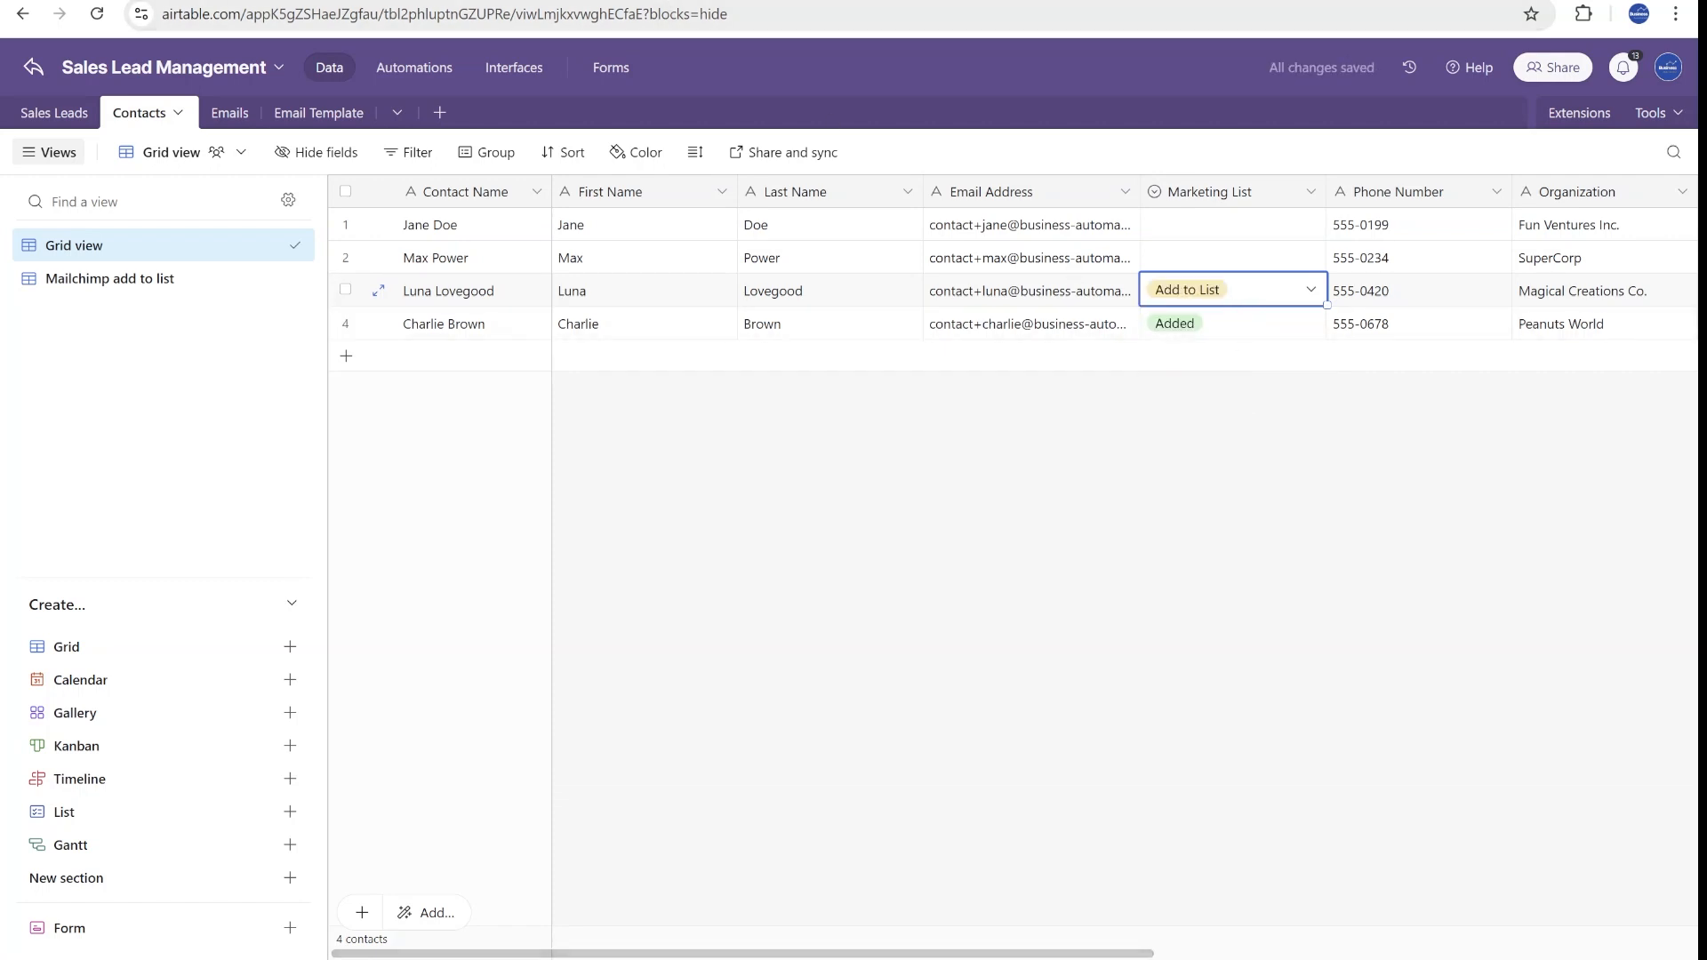
pyautogui.hotkey('ctrl', 'Tab')
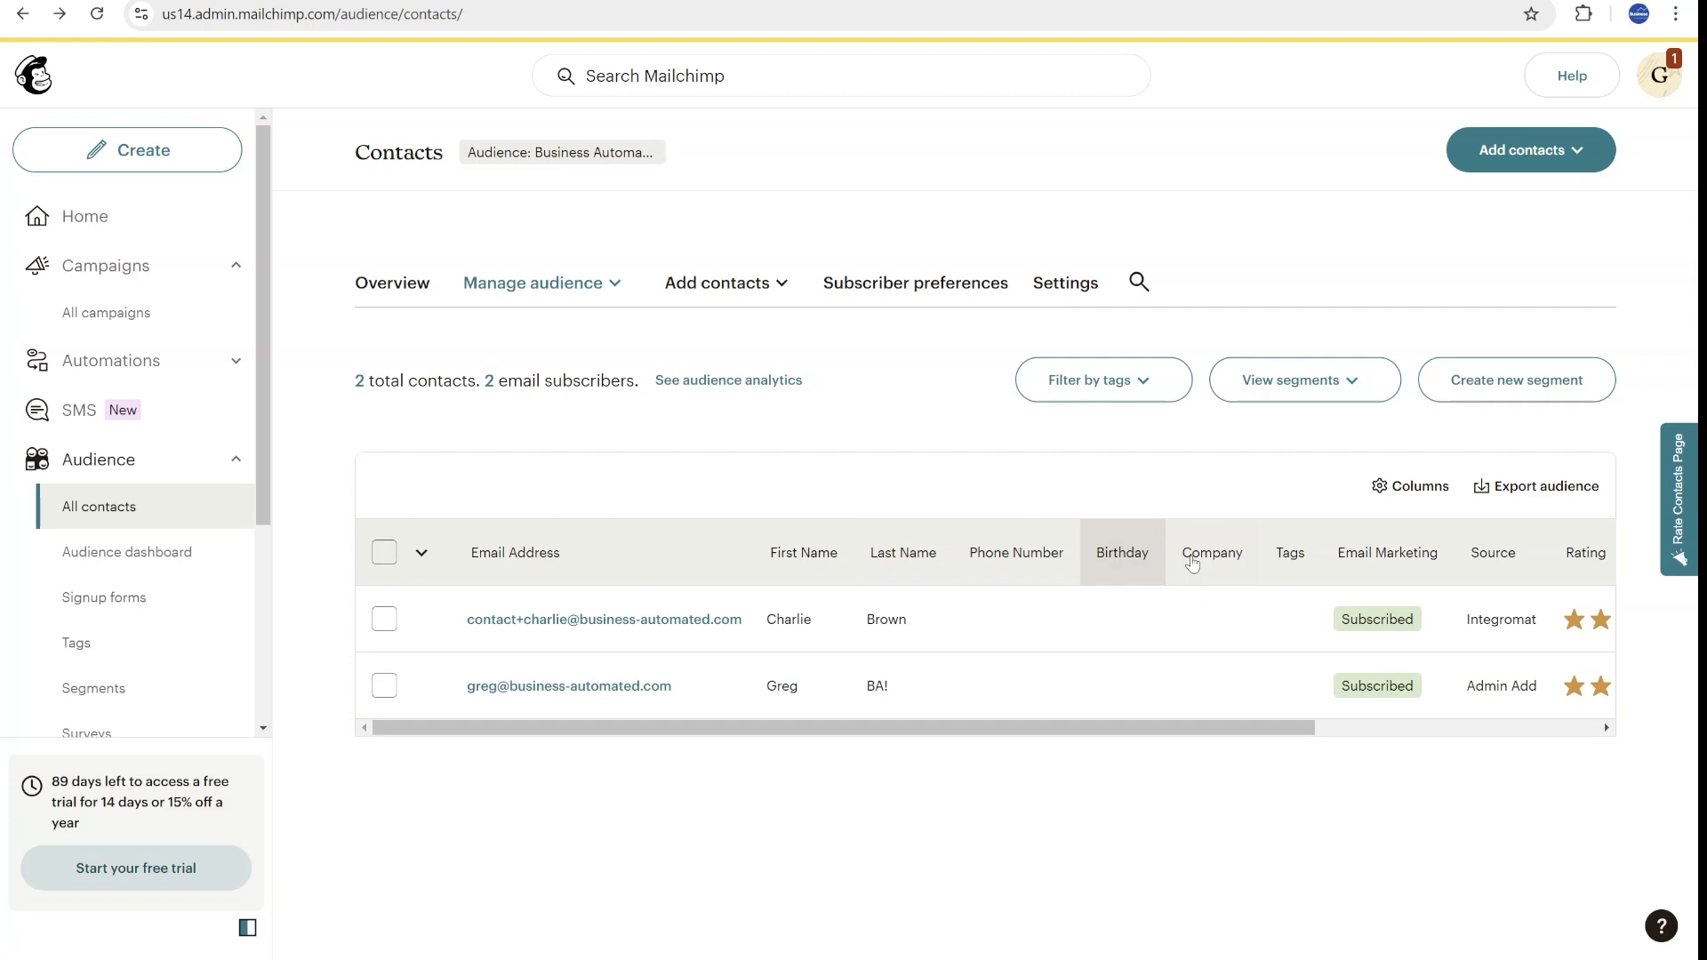
# Review the audience's fields and *|MERGE|* tags under Settings and save the changes.
pyautogui.click(1065, 284)
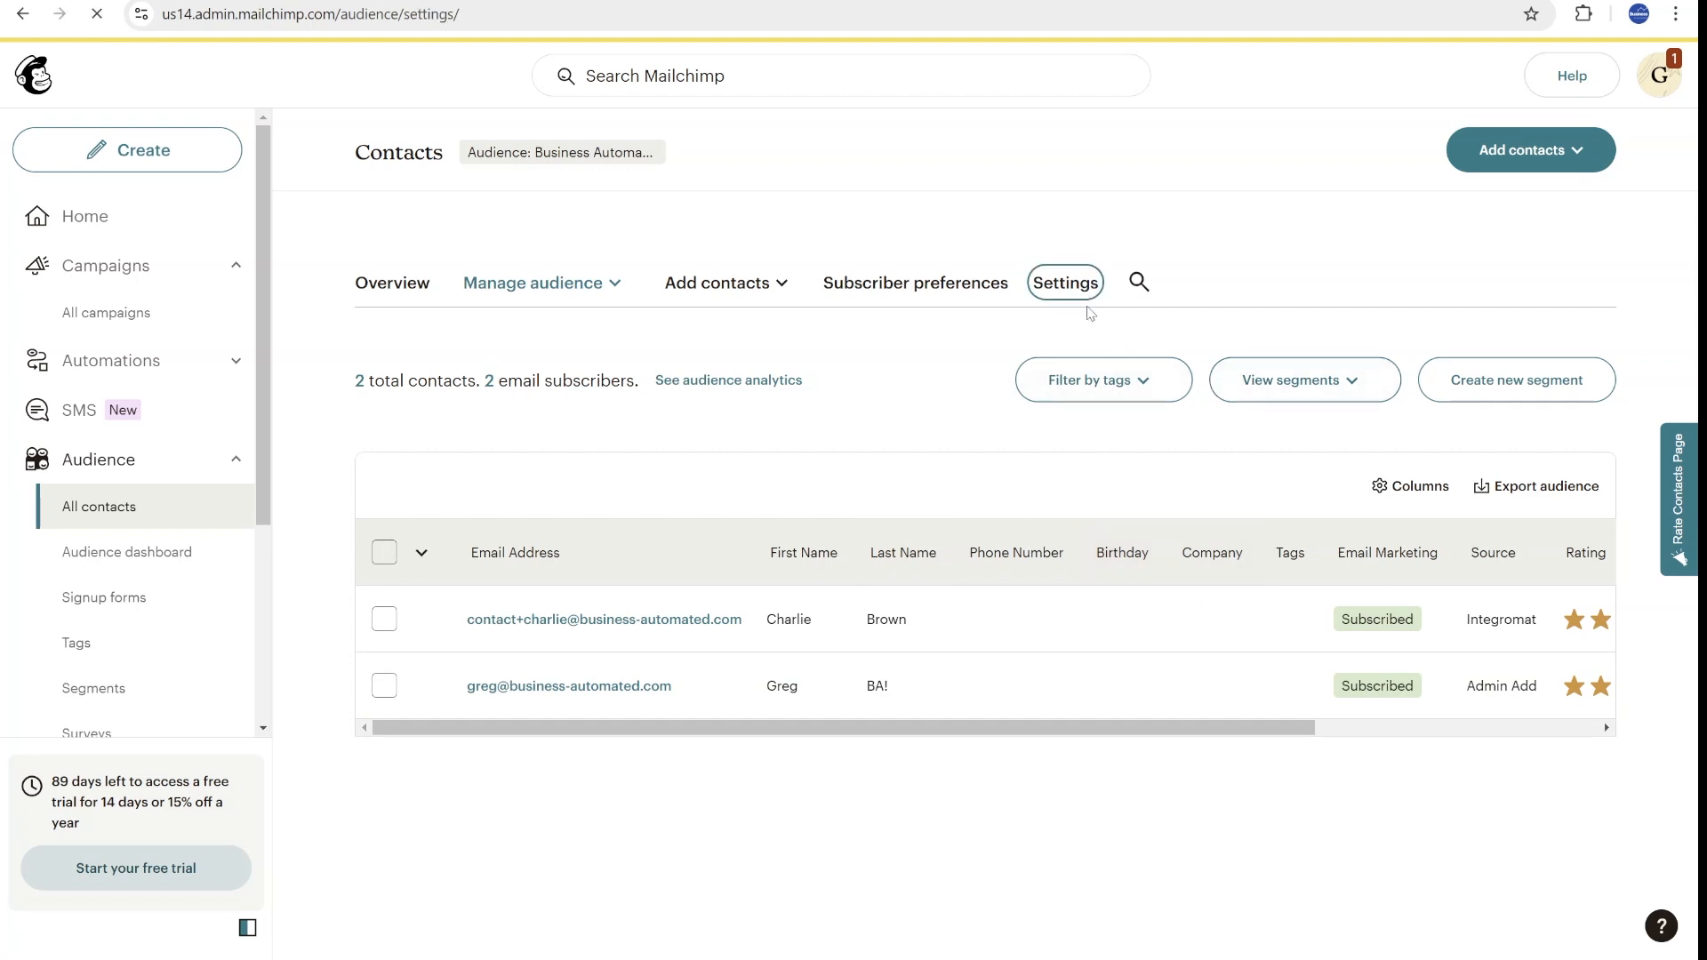
pyautogui.click(1358, 357)
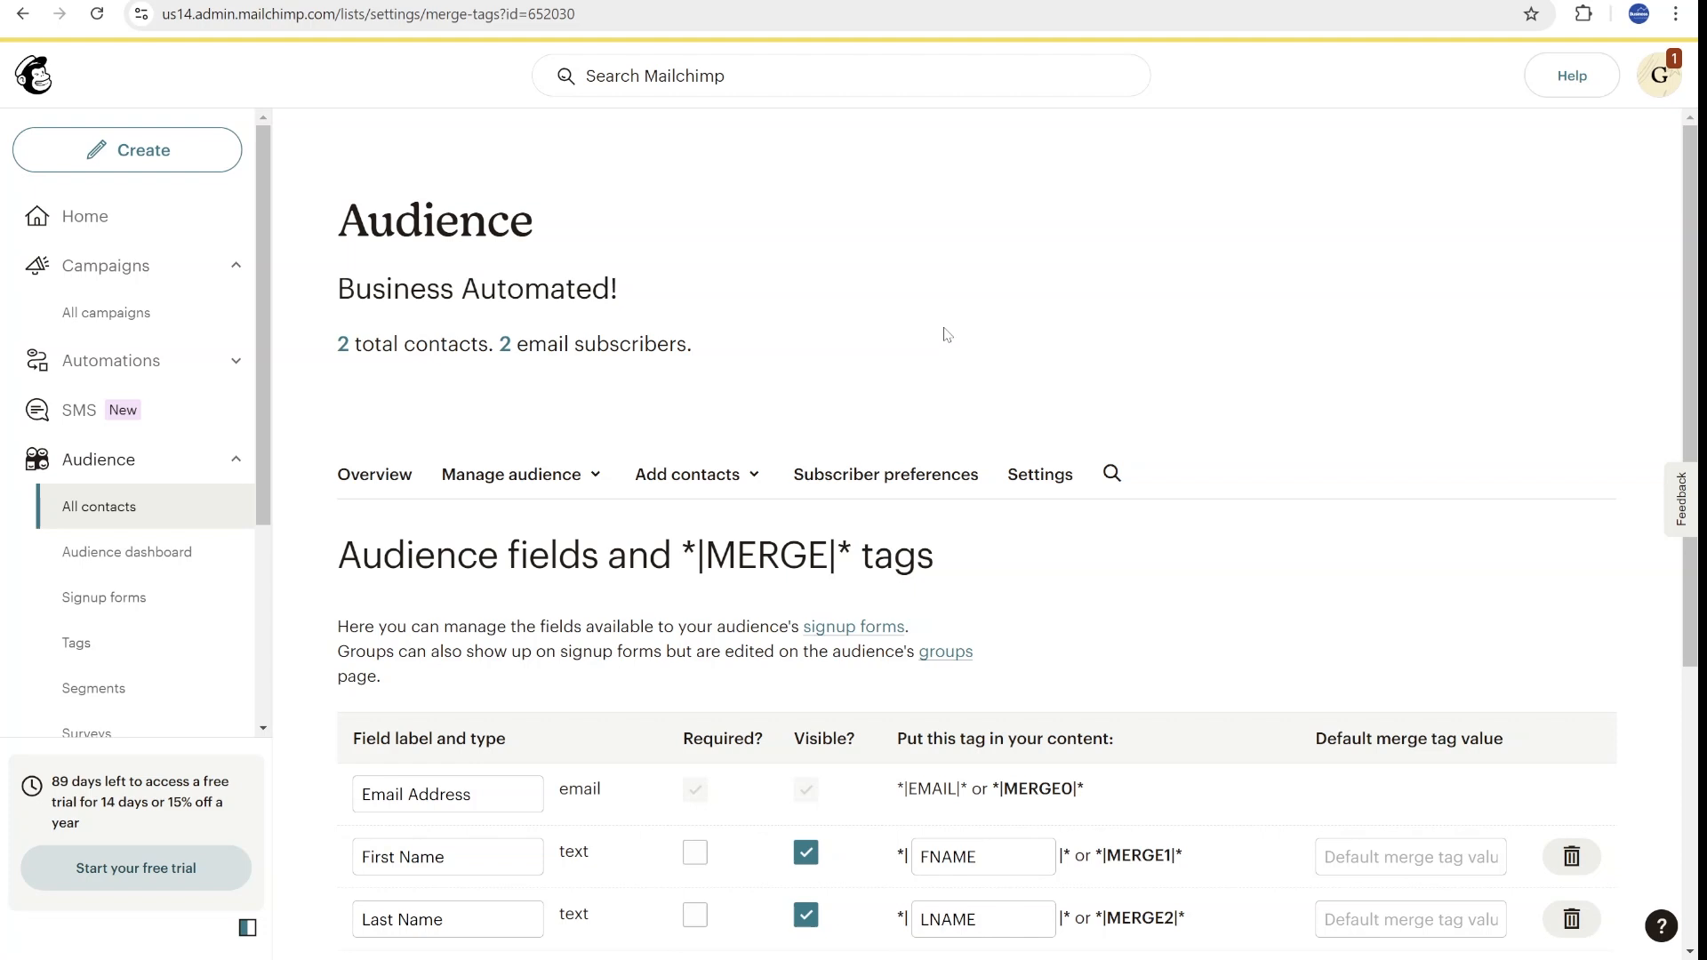
pyautogui.scroll(-3, 945, 334)
pyautogui.scroll(-2, 944, 333)
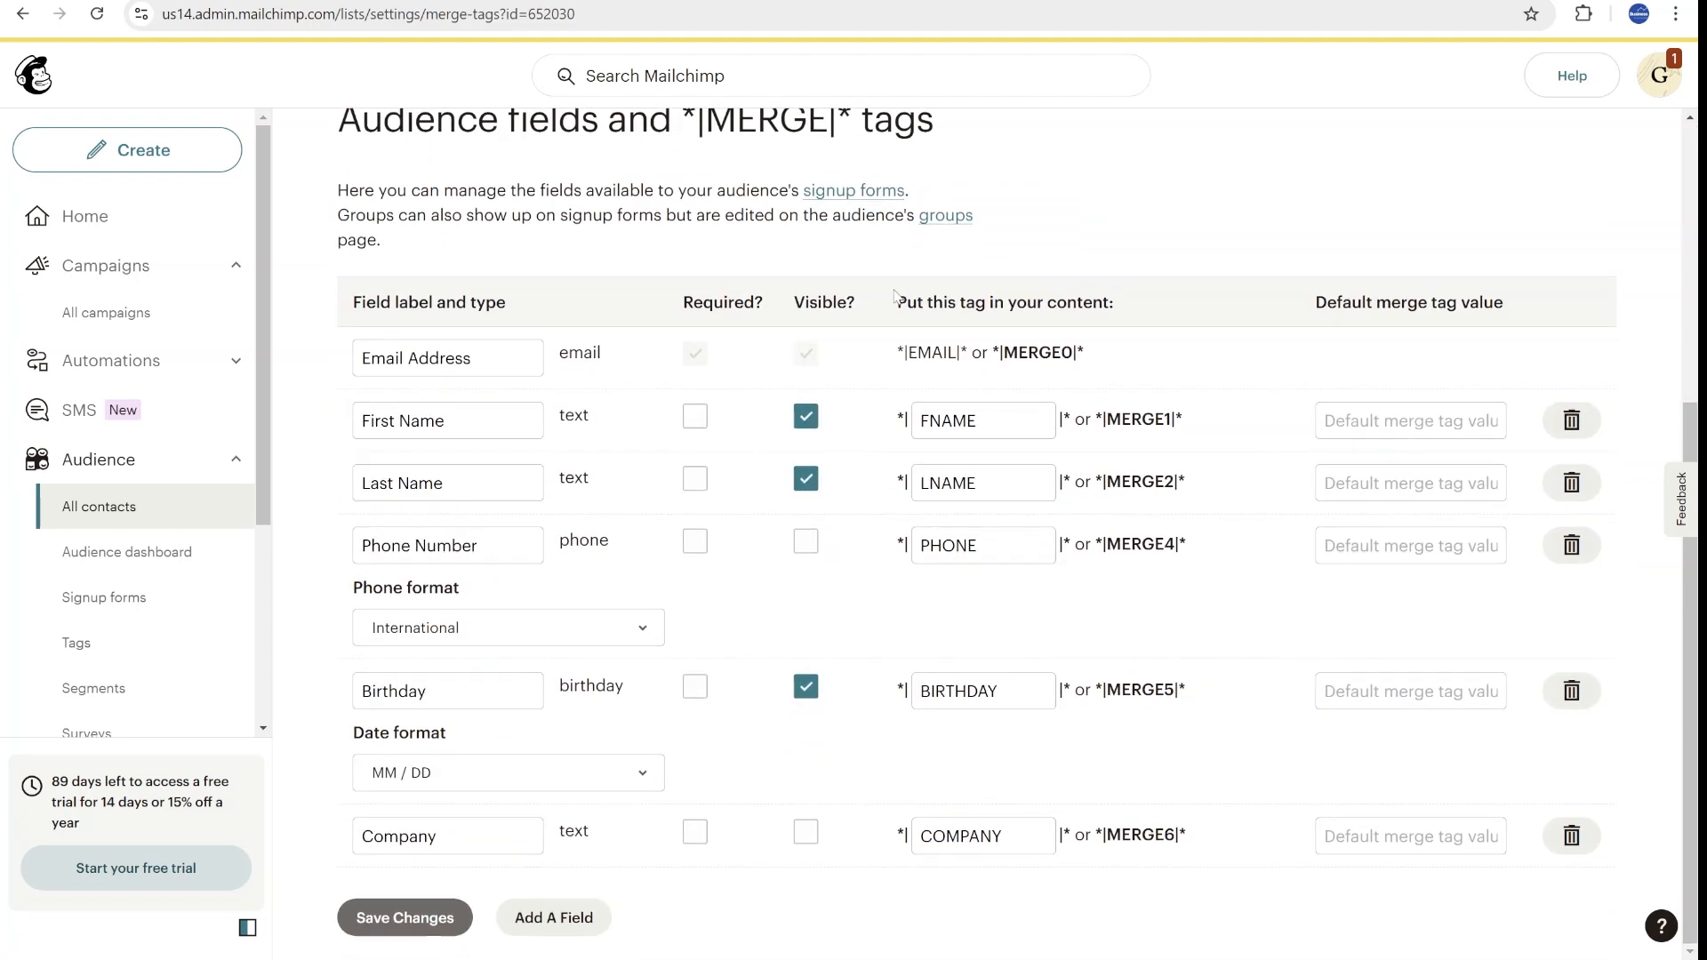
pyautogui.click(400, 915)
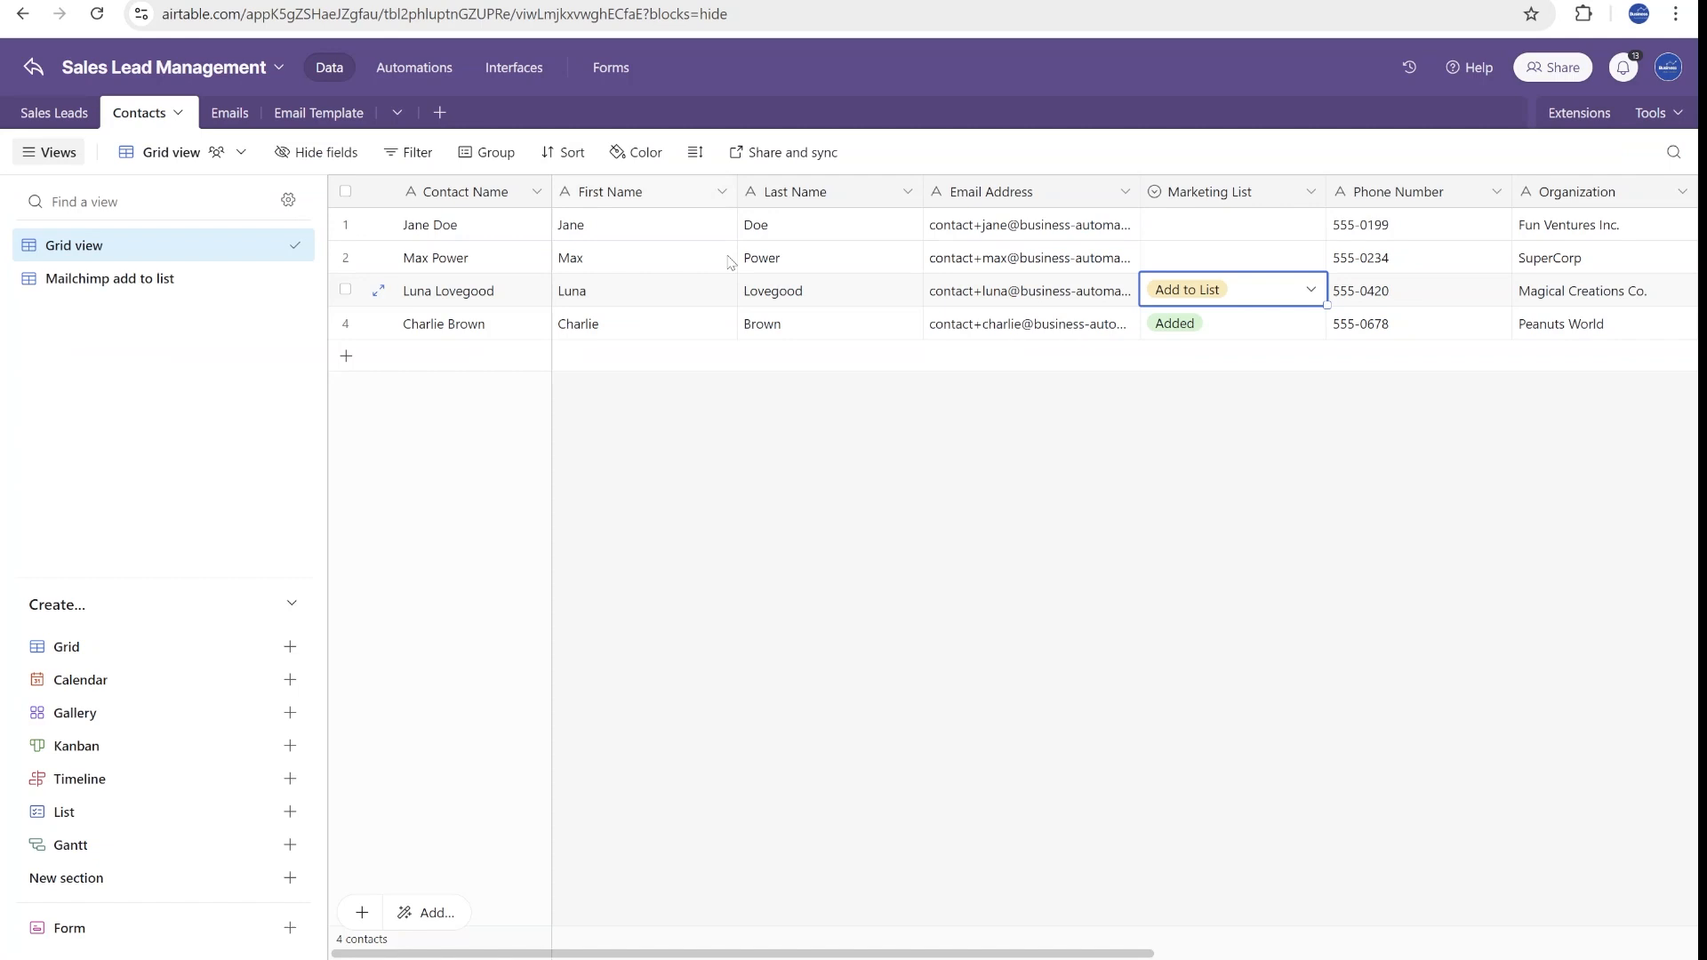
# Peek at Max Power's Marketing List options, then show the 'Mailchimp add to list' view with only Luna.
pyautogui.click(1227, 258)
pyautogui.press('Escape')
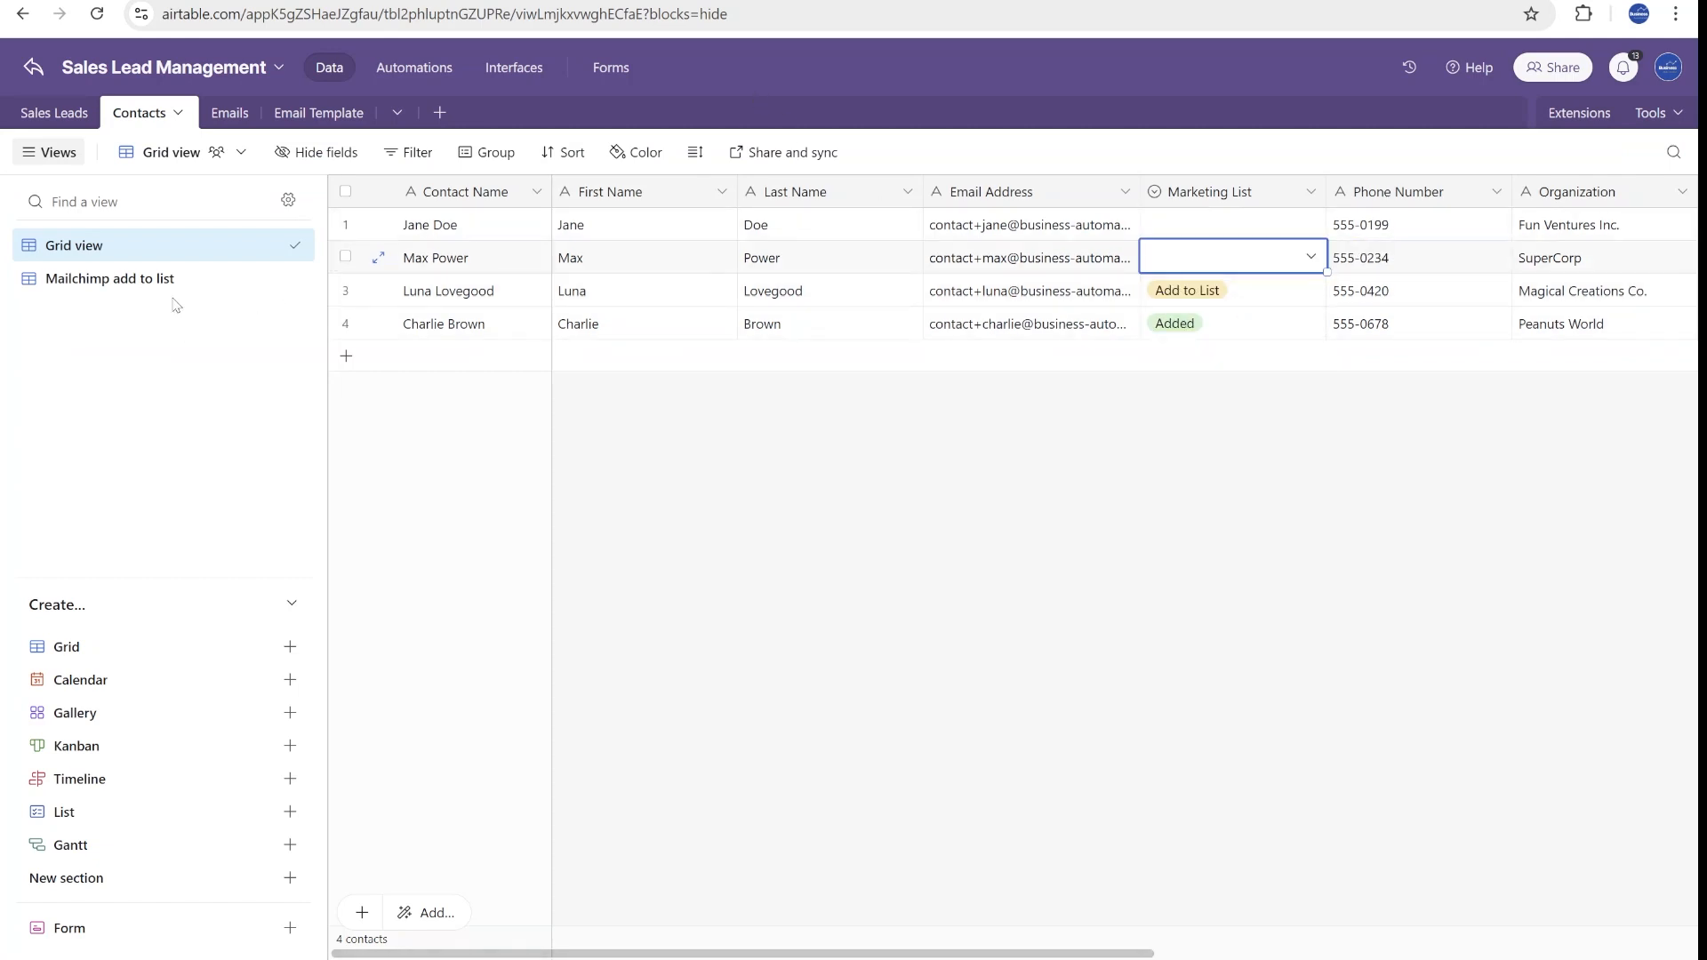
pyautogui.click(109, 277)
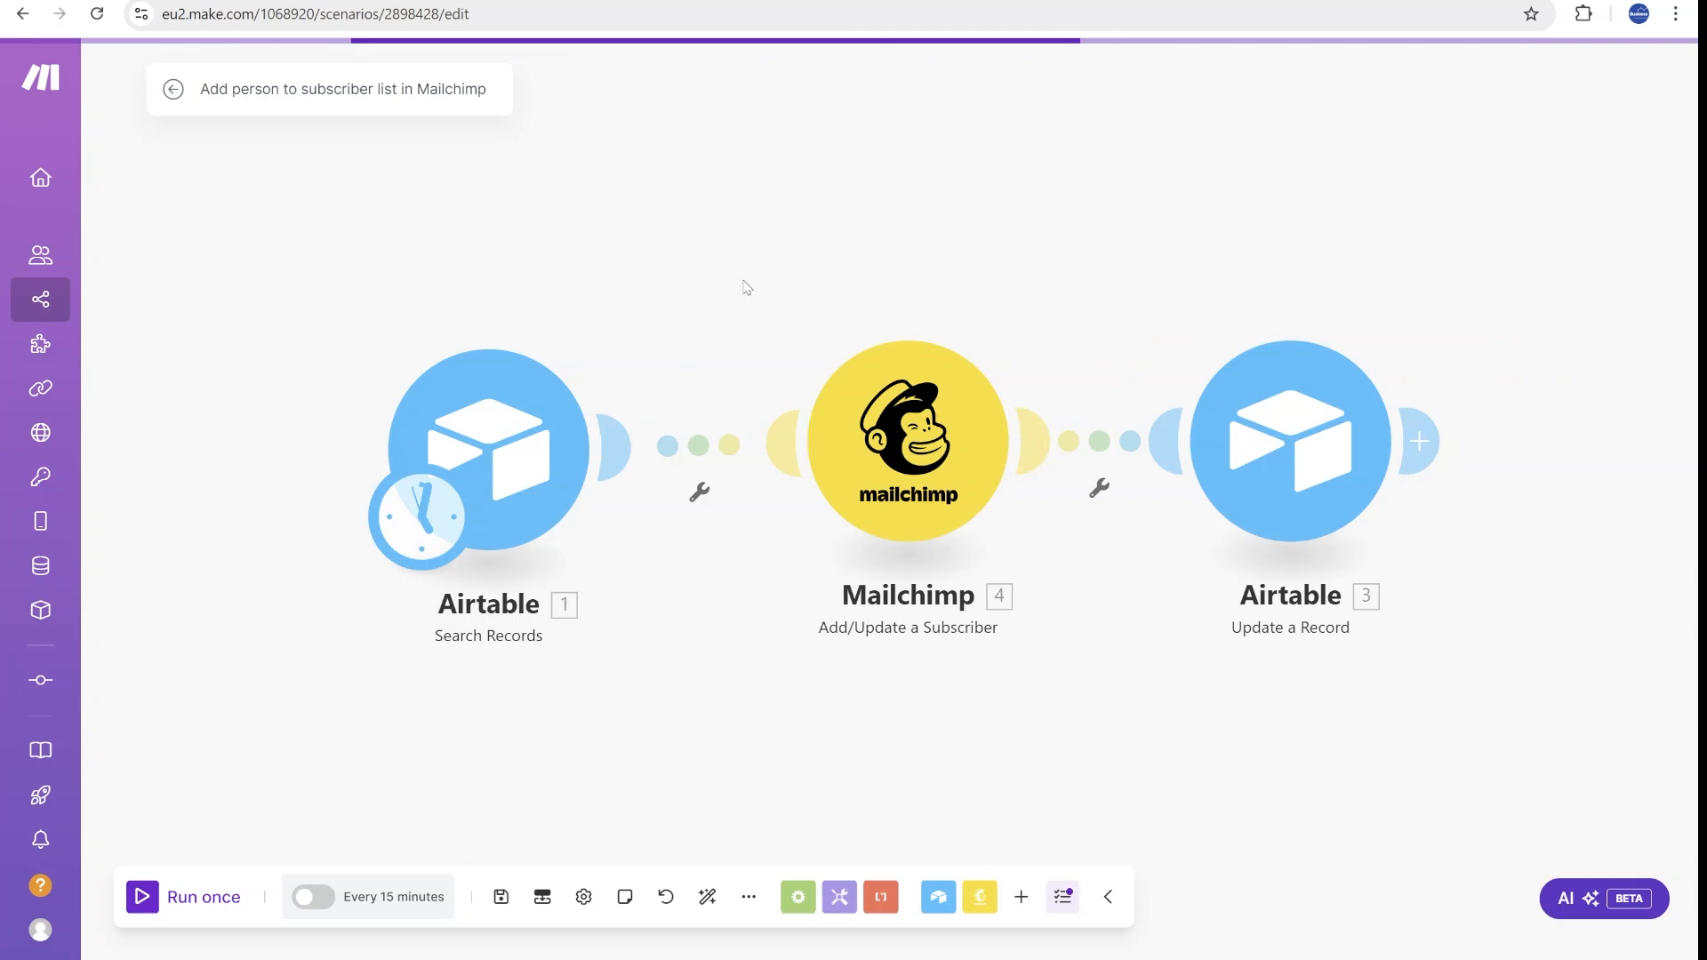
# Confirm the Airtable Search Records module reads the 'Mailchimp add to list' view and move to the Mailchimp module.
pyautogui.click(560, 455)
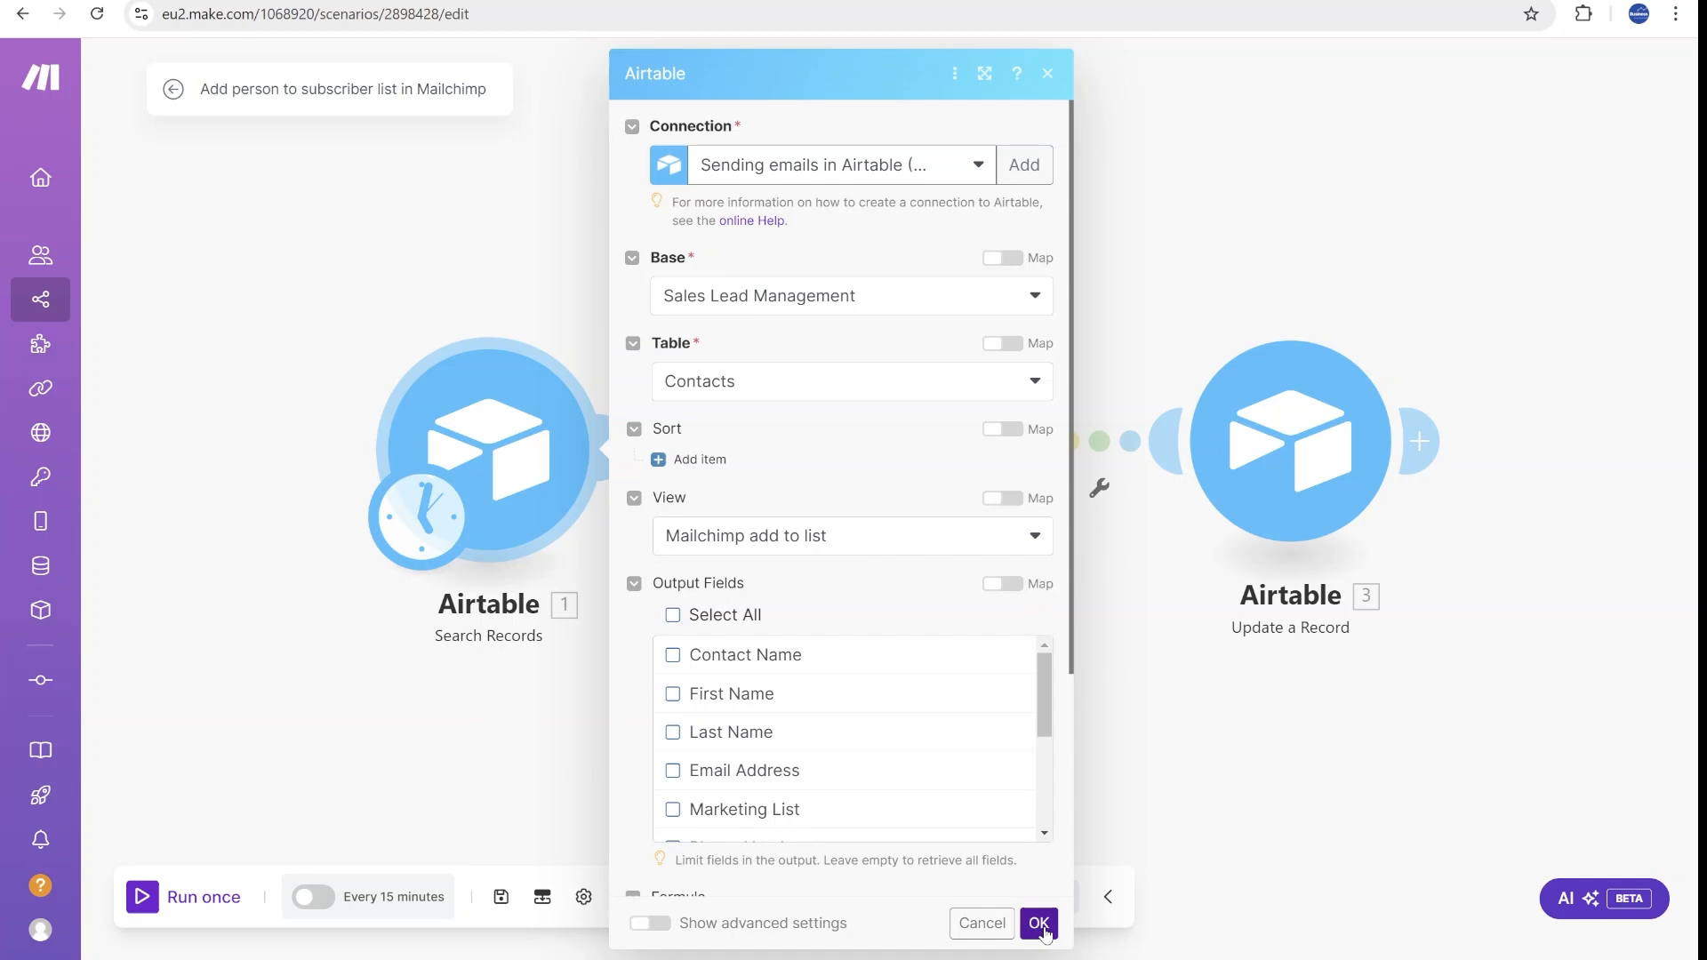
pyautogui.click(1040, 923)
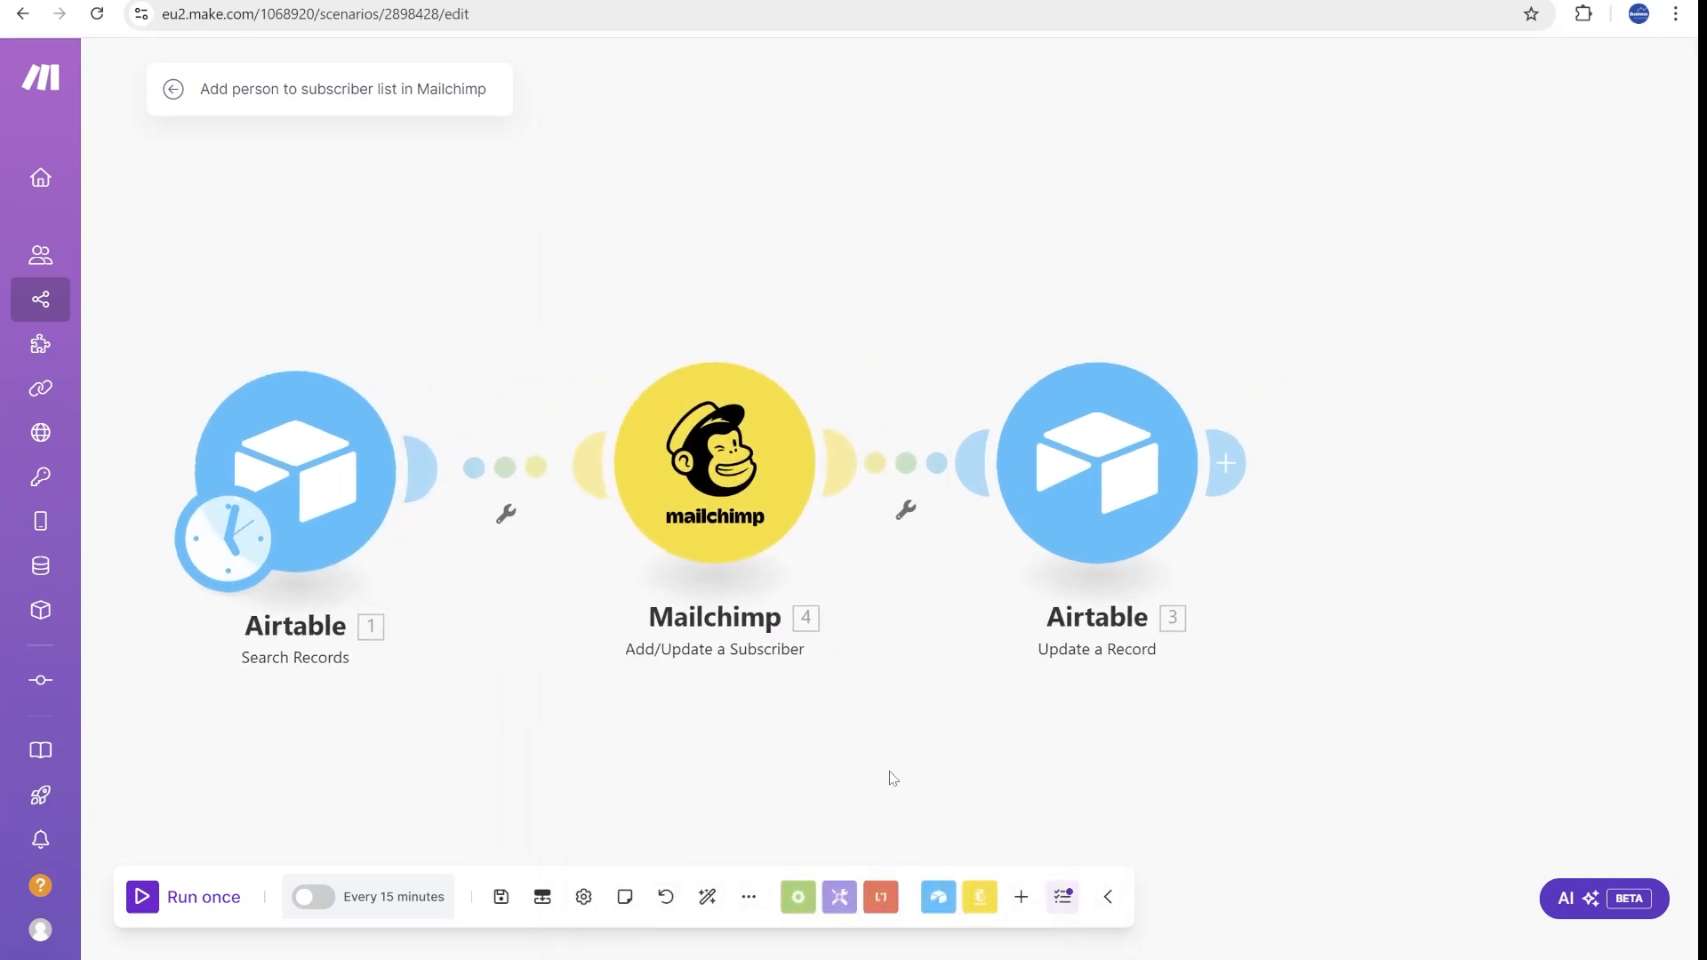
pyautogui.click(711, 478)
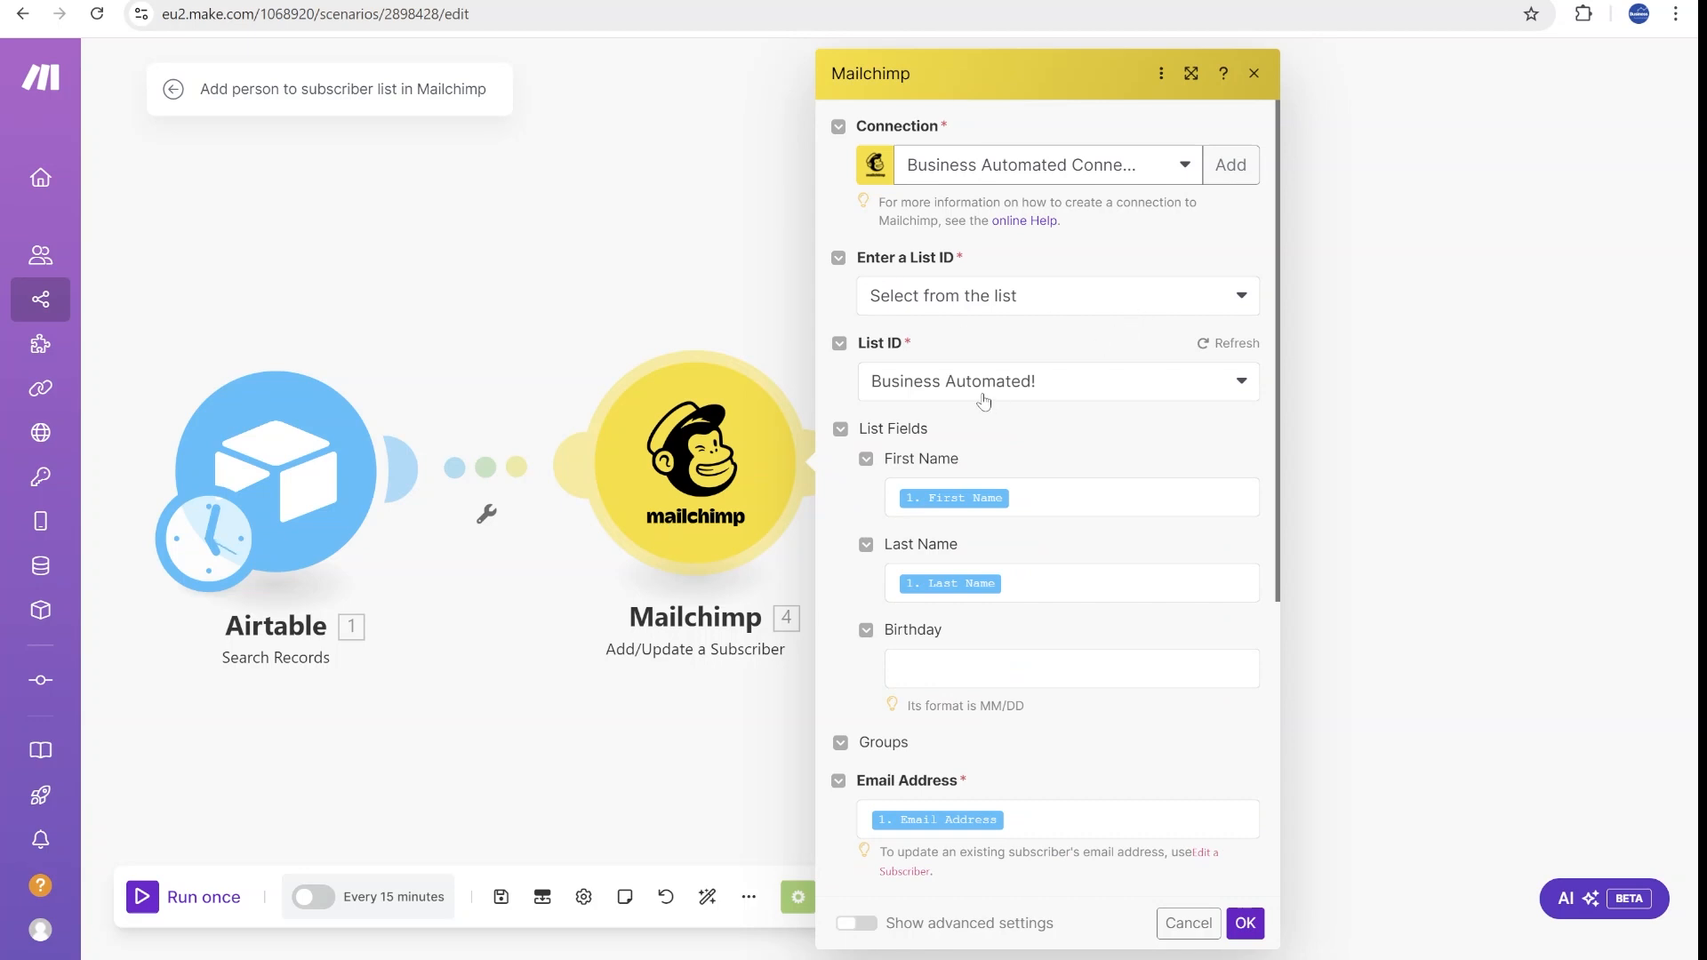
# Check the Mailchimp module's First Name, Last Name and Email Address mappings and confirm, moving to the Update a Record module.
pyautogui.click(1086, 498)
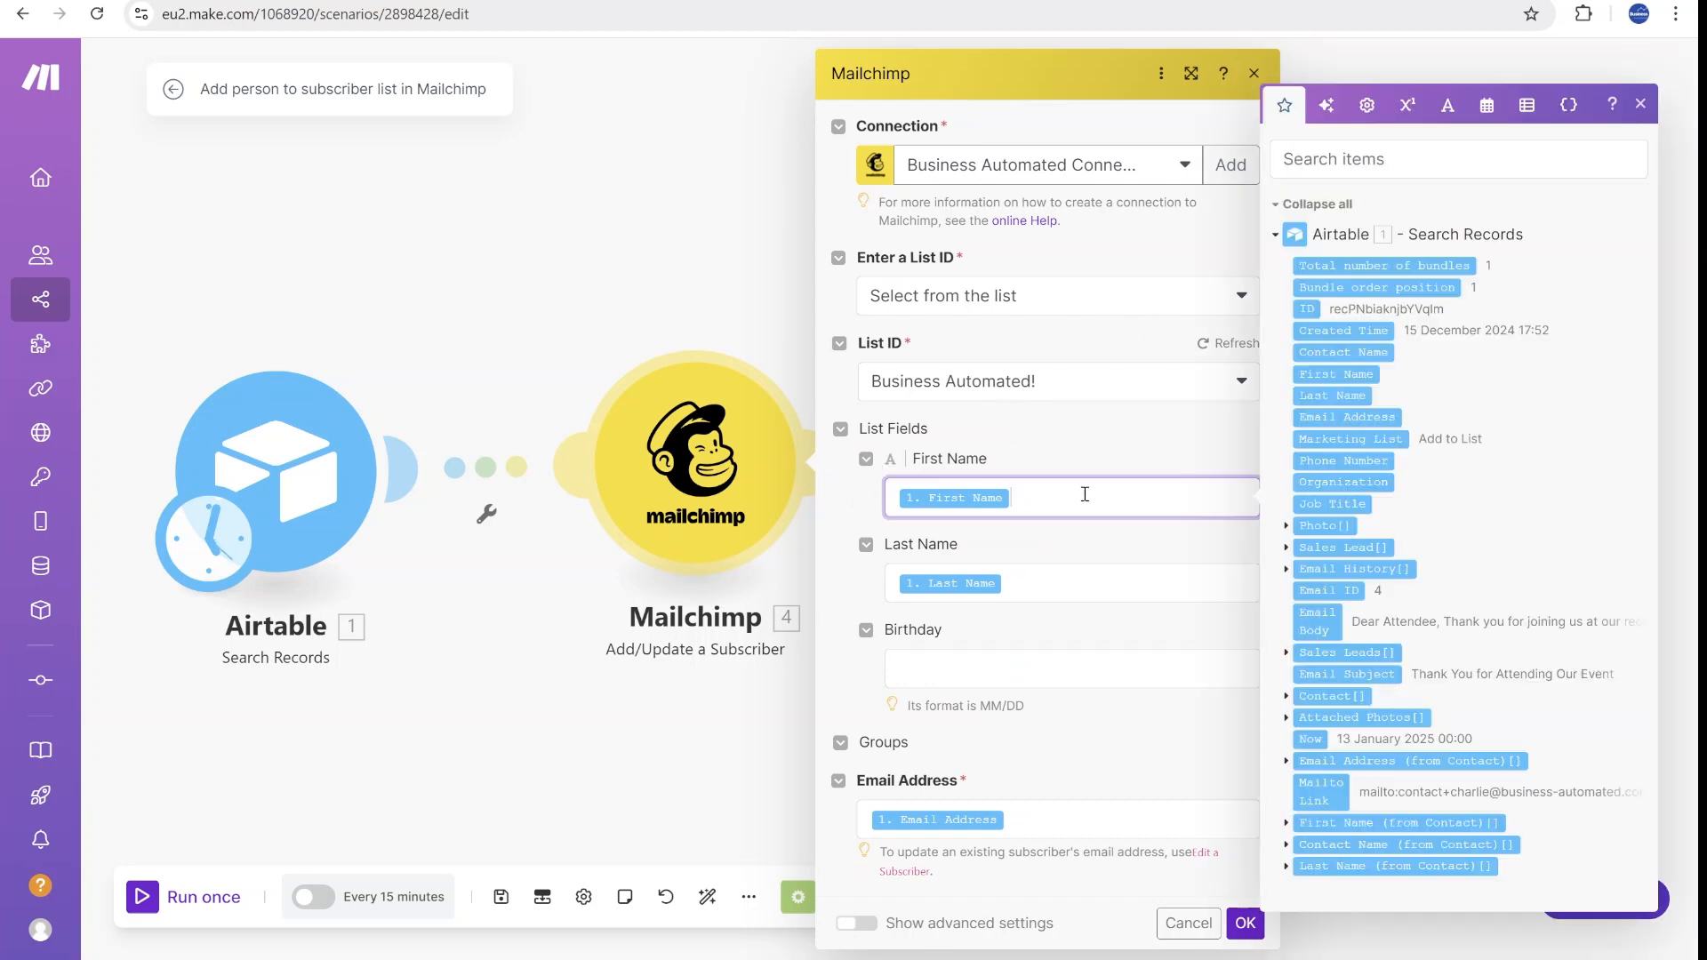
pyautogui.click(1031, 587)
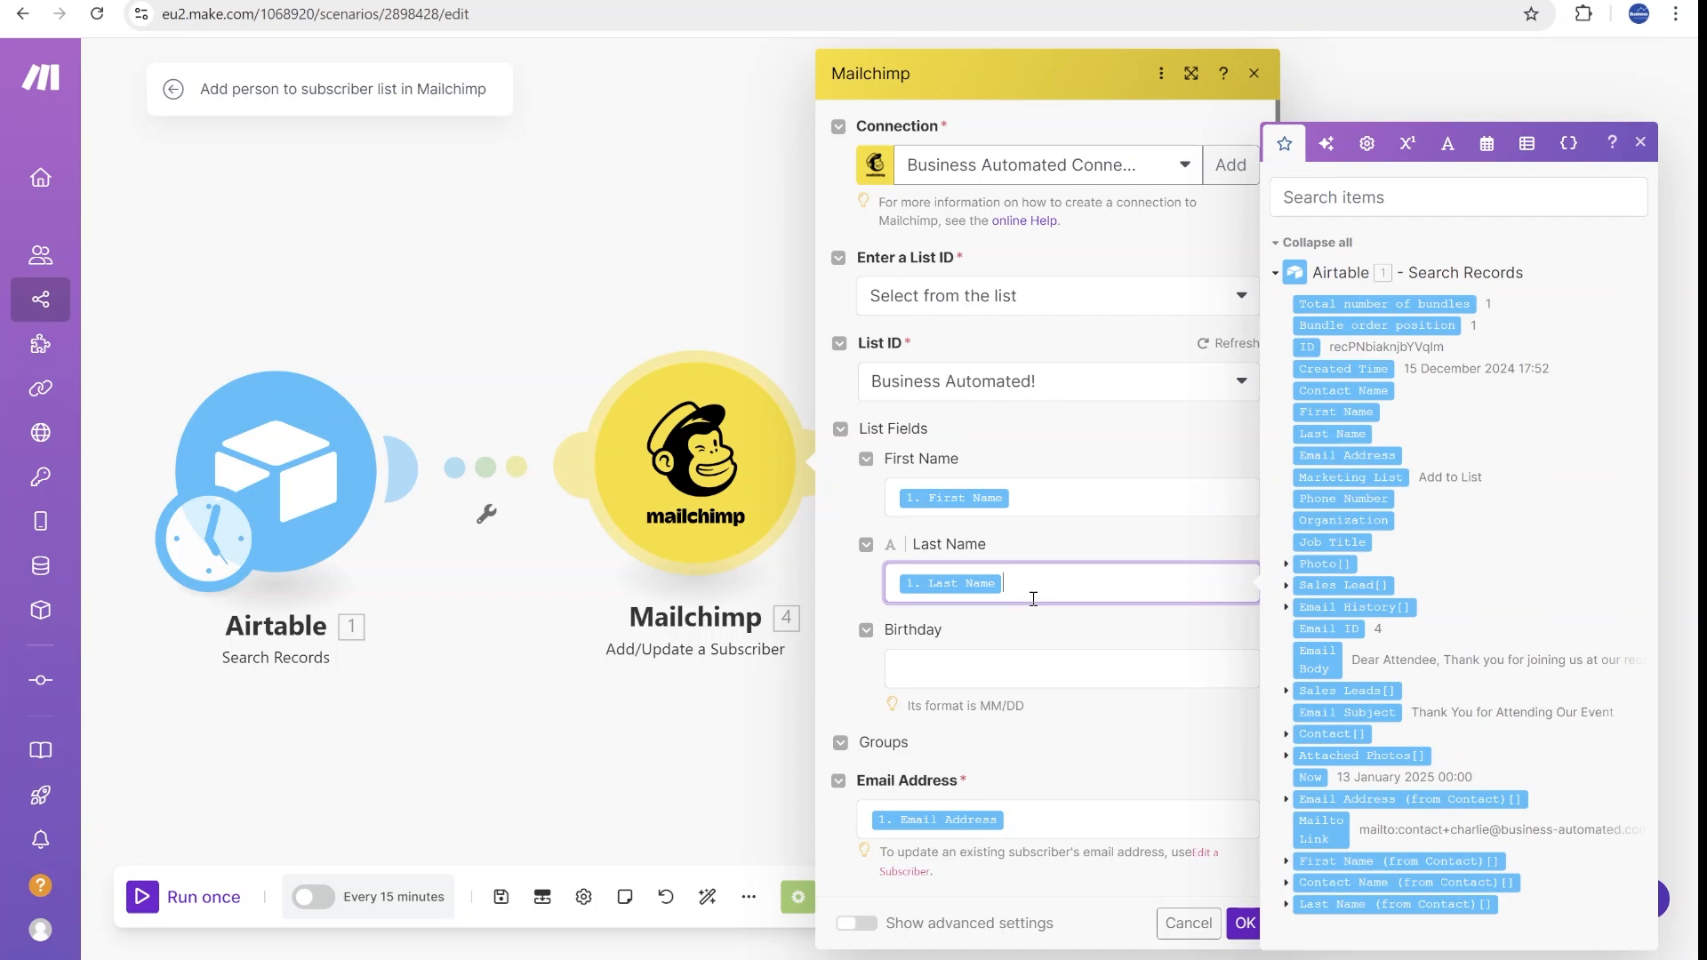
pyautogui.scroll(-2, 1021, 661)
pyautogui.scroll(-3, 1027, 627)
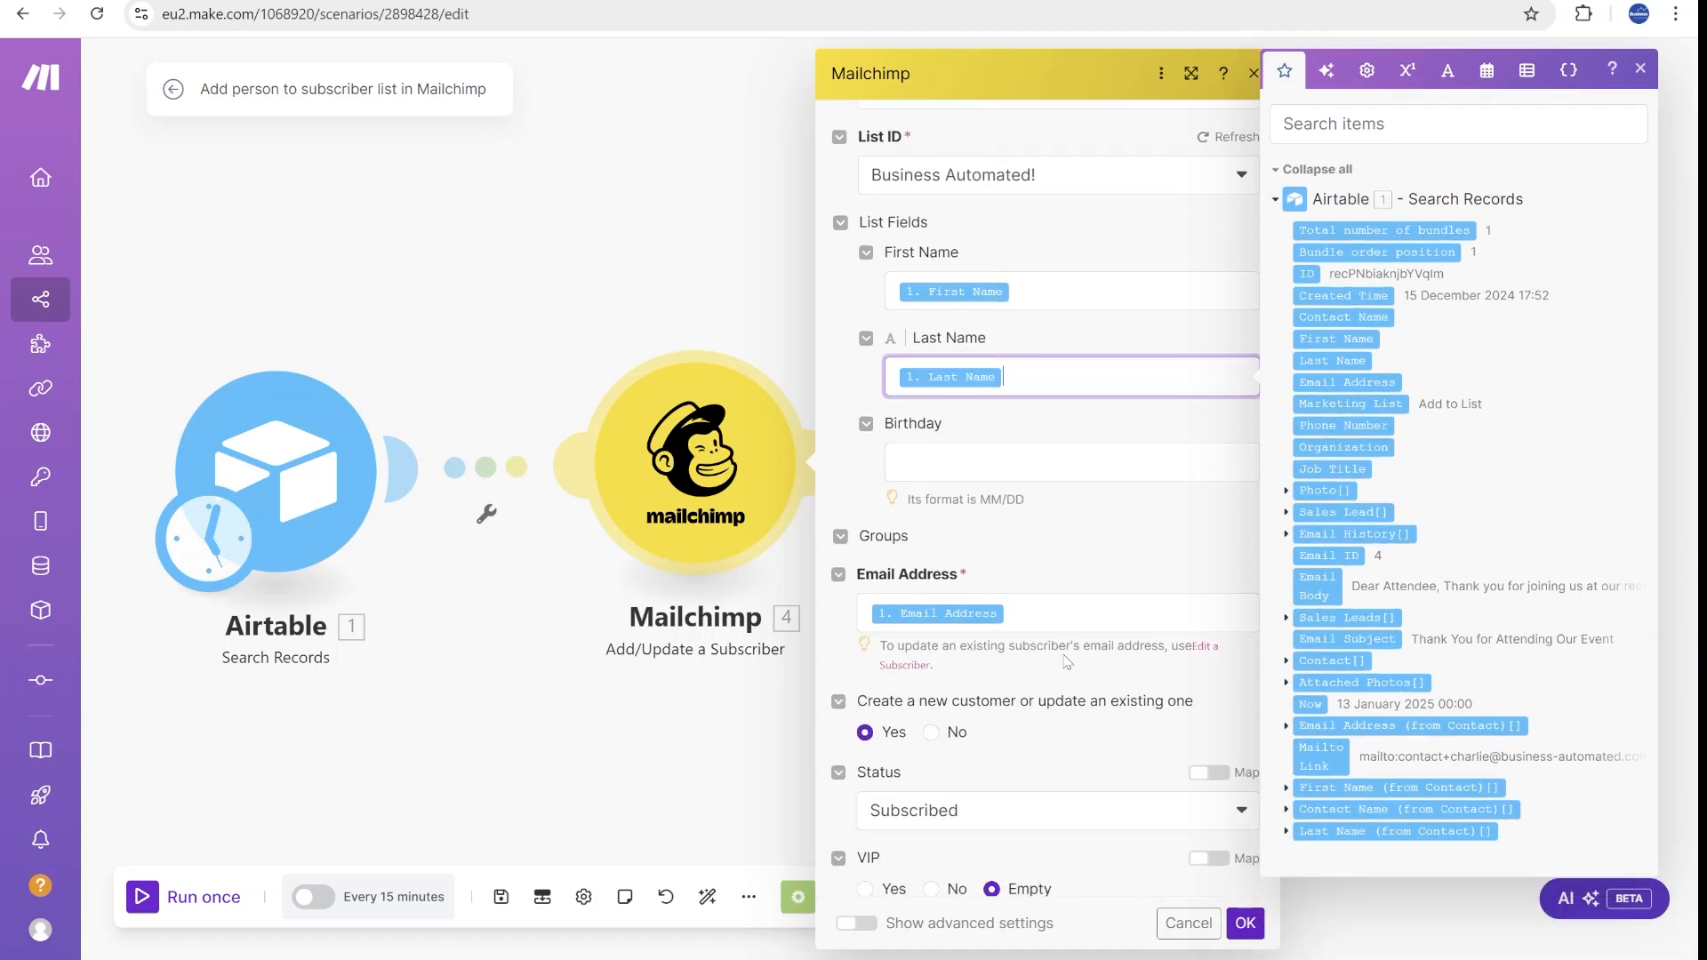
pyautogui.click(1031, 616)
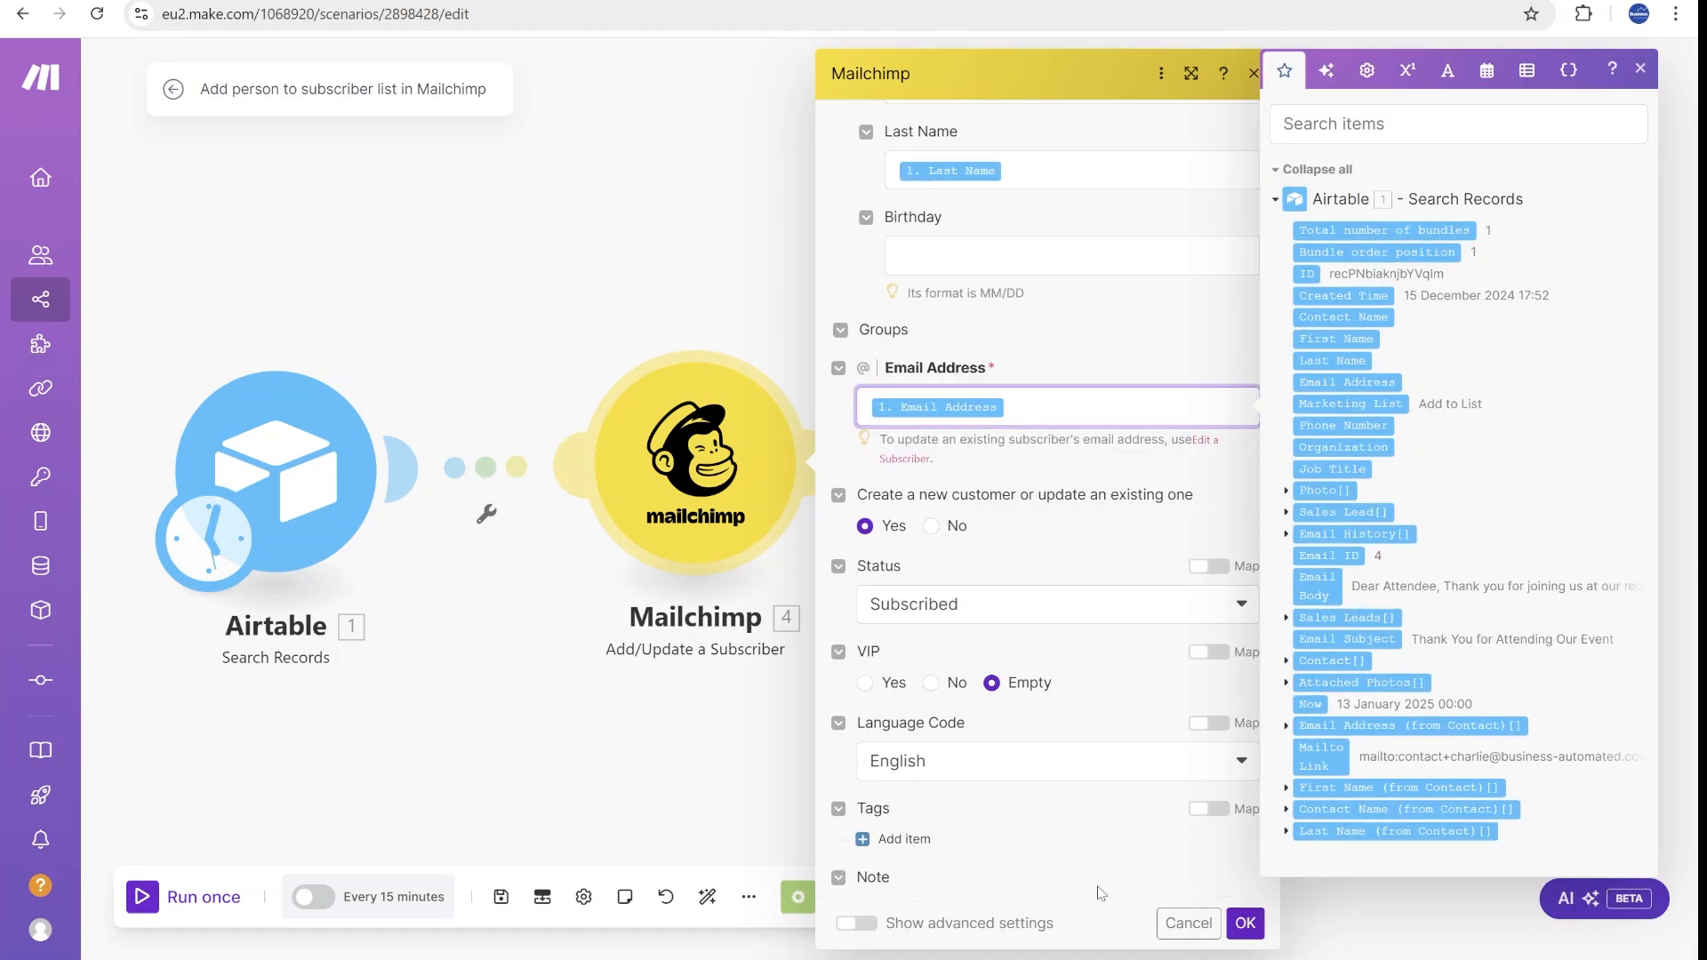
pyautogui.scroll(-2, 1032, 623)
pyautogui.click(1245, 924)
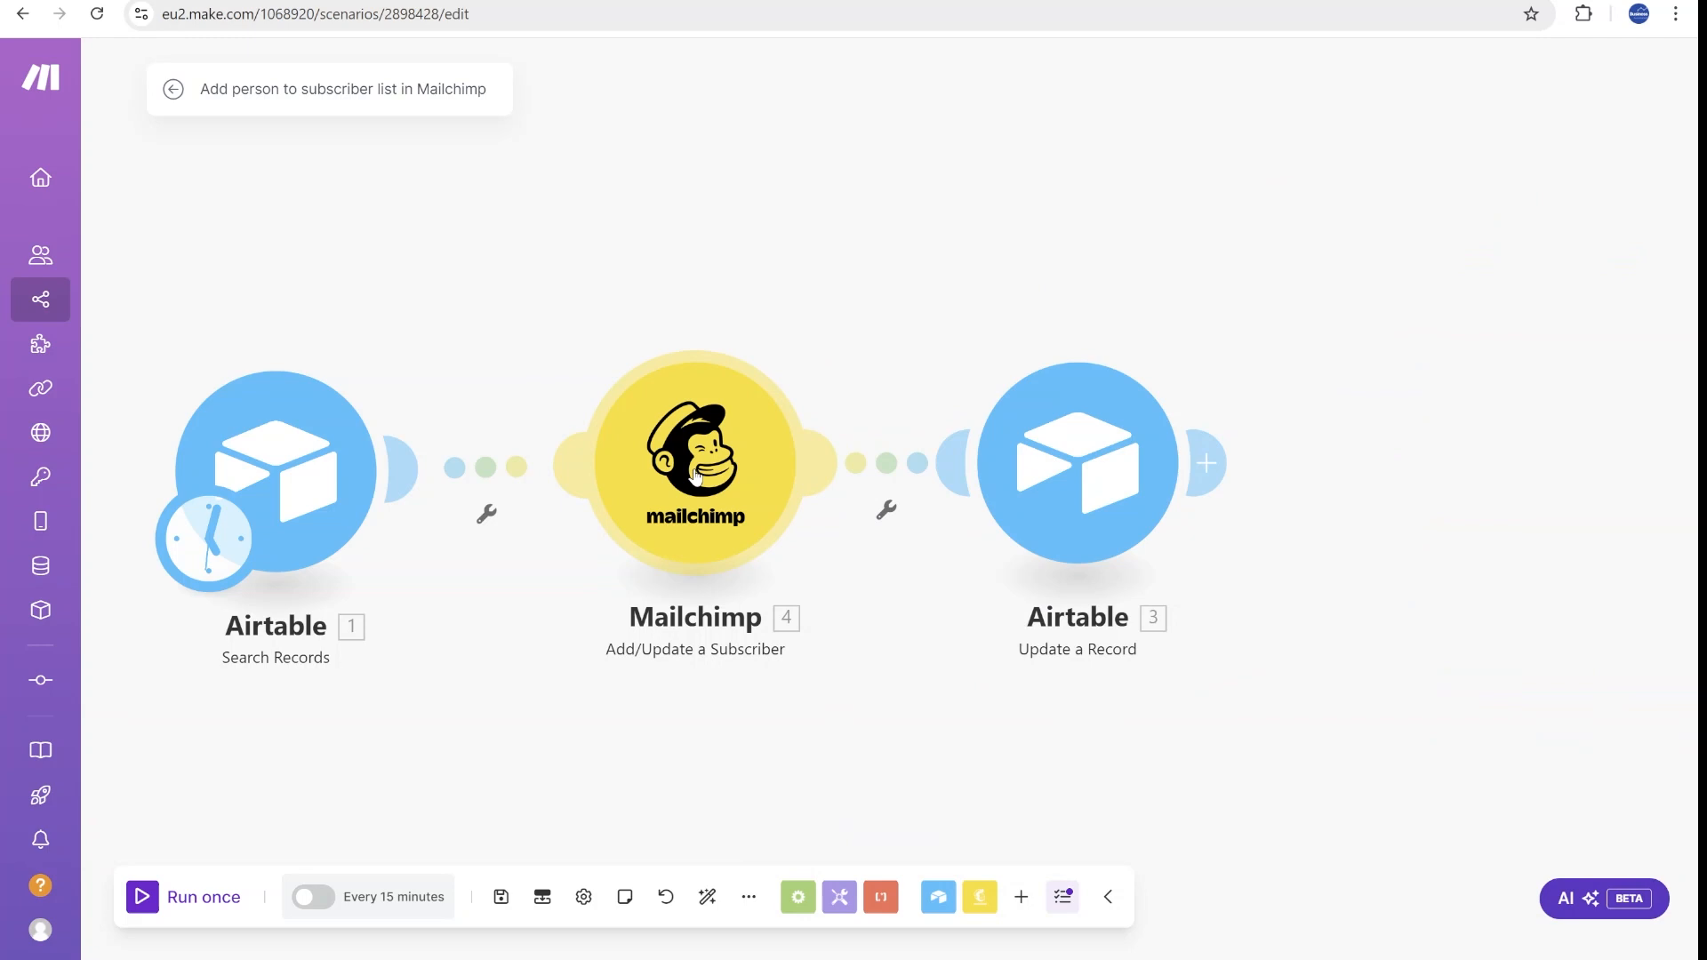
pyautogui.click(1043, 475)
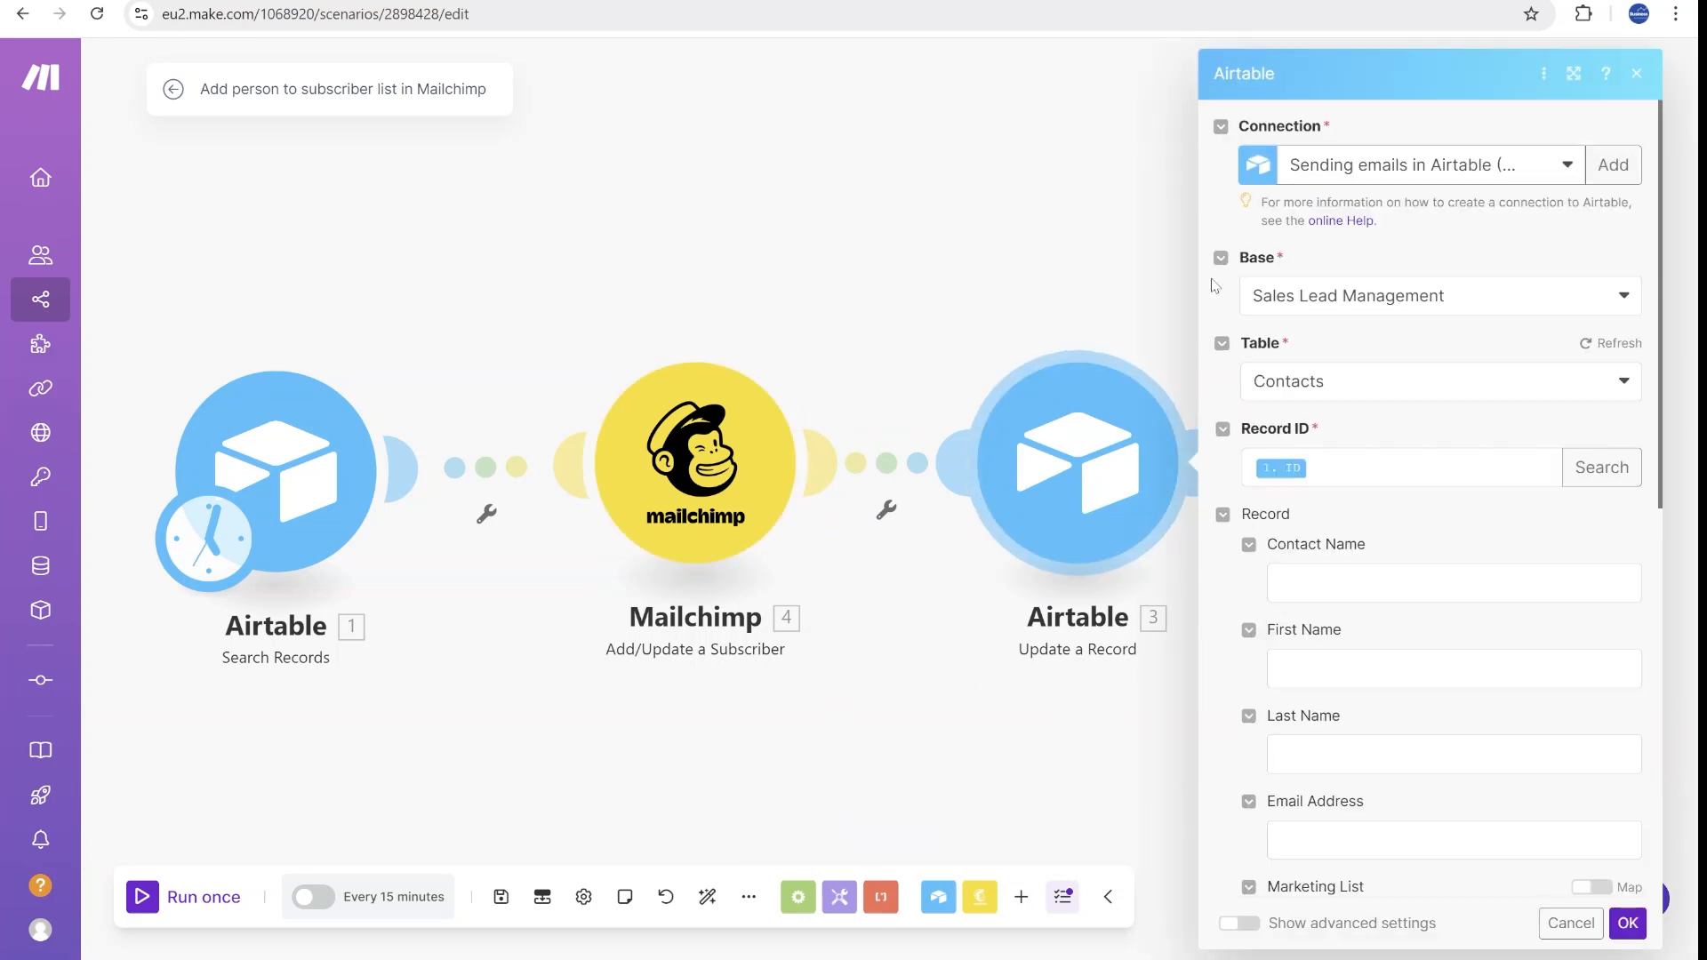
pyautogui.scroll(-5, 1434, 430)
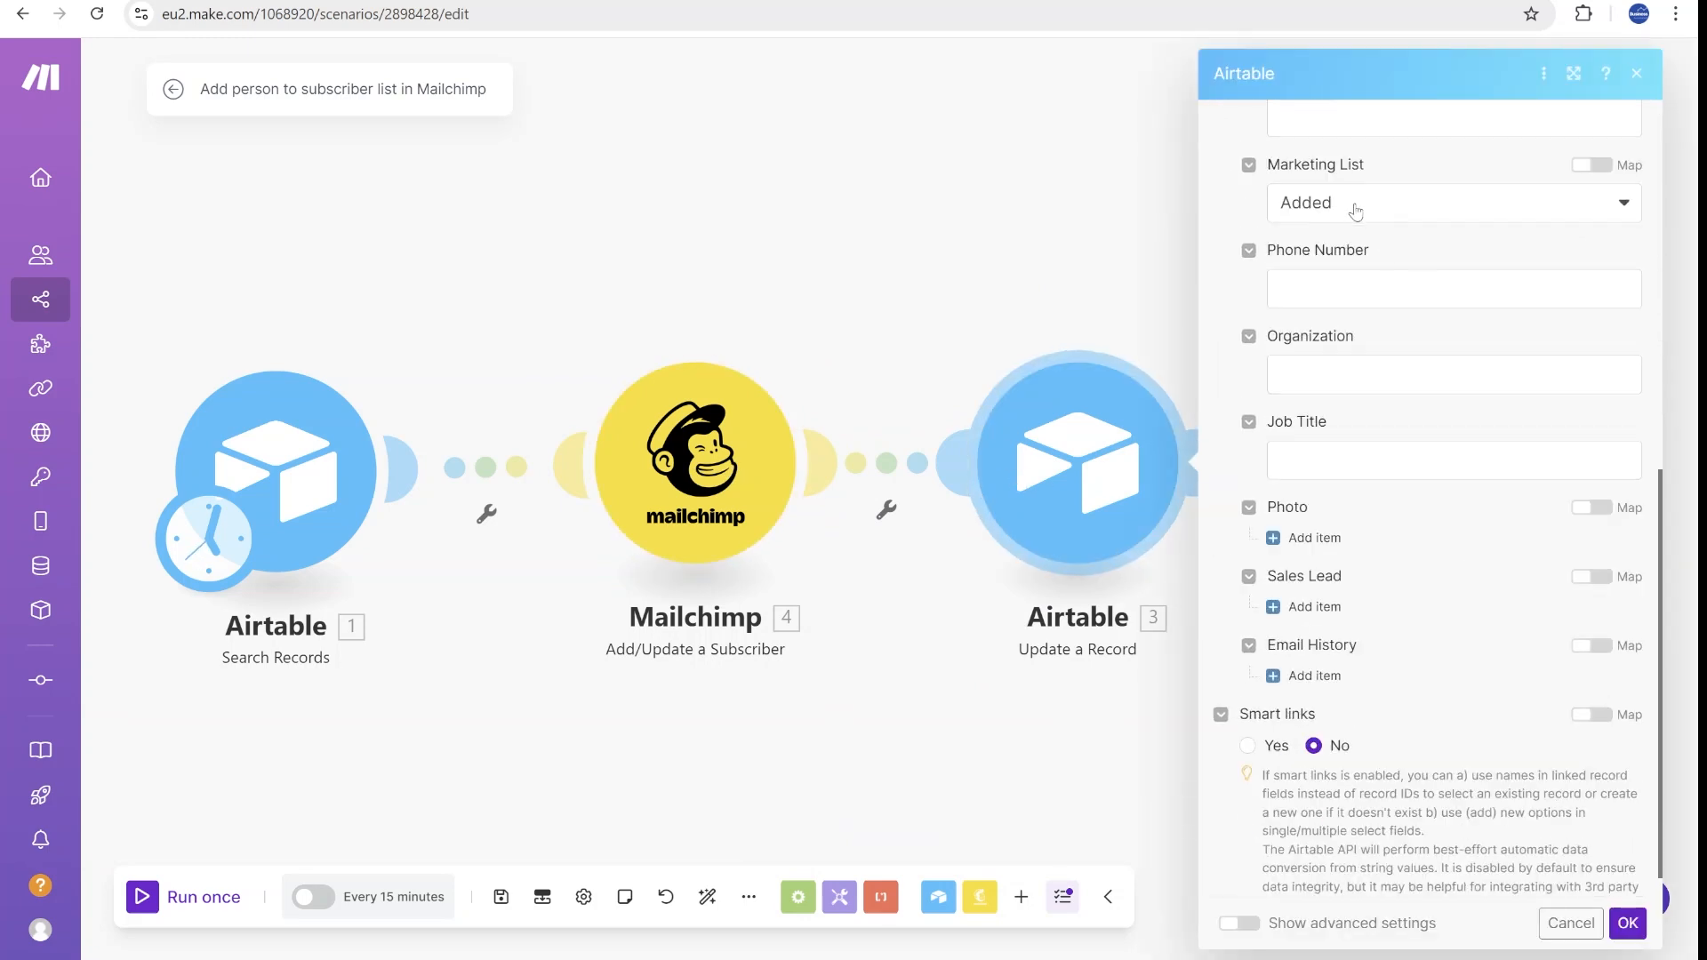
# Confirm the update-record module, run the scenario once and view its schedule setting.
pyautogui.click(1628, 923)
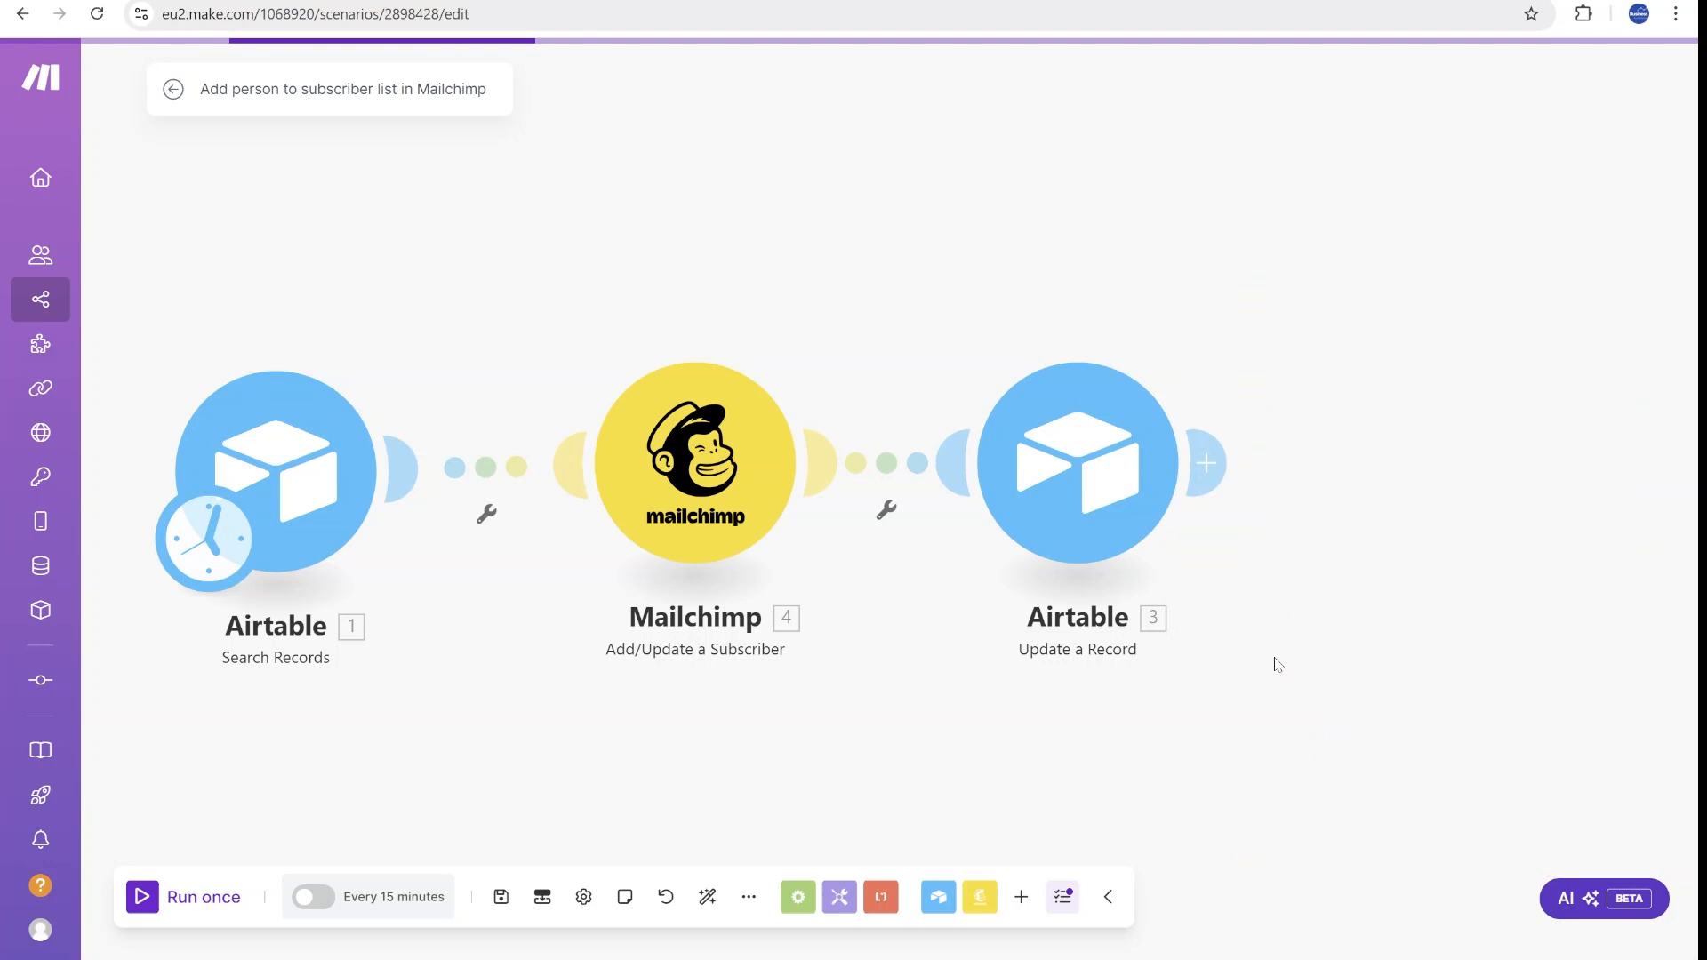
pyautogui.click(151, 918)
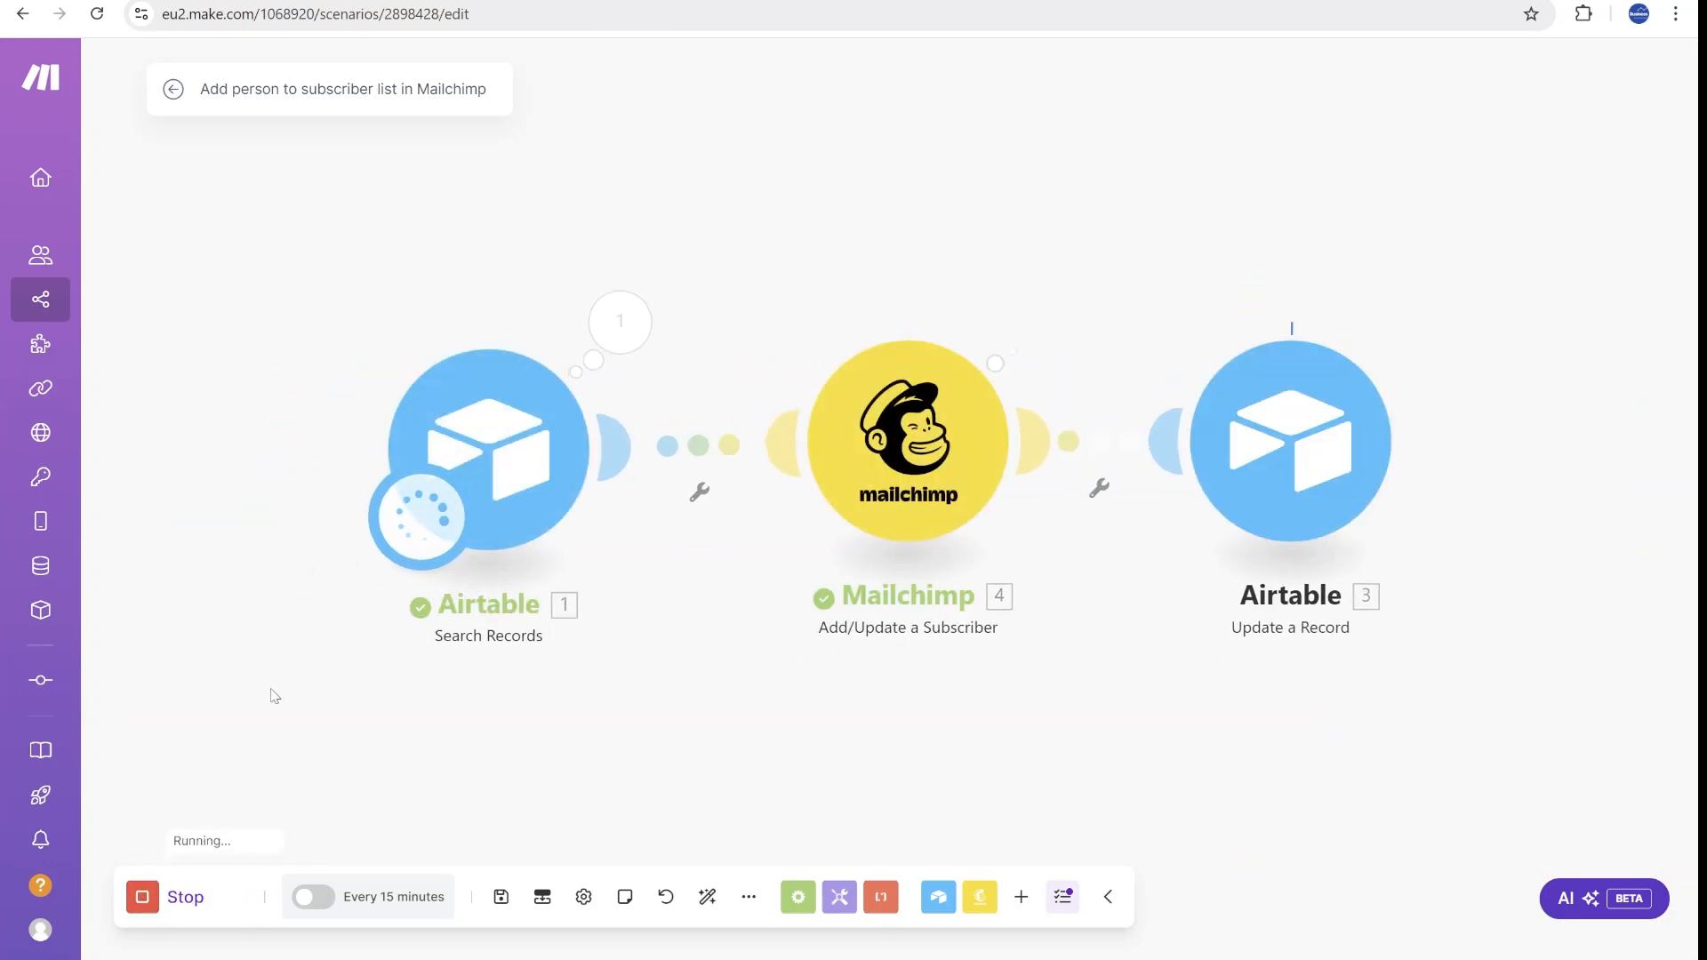
pyautogui.click(387, 896)
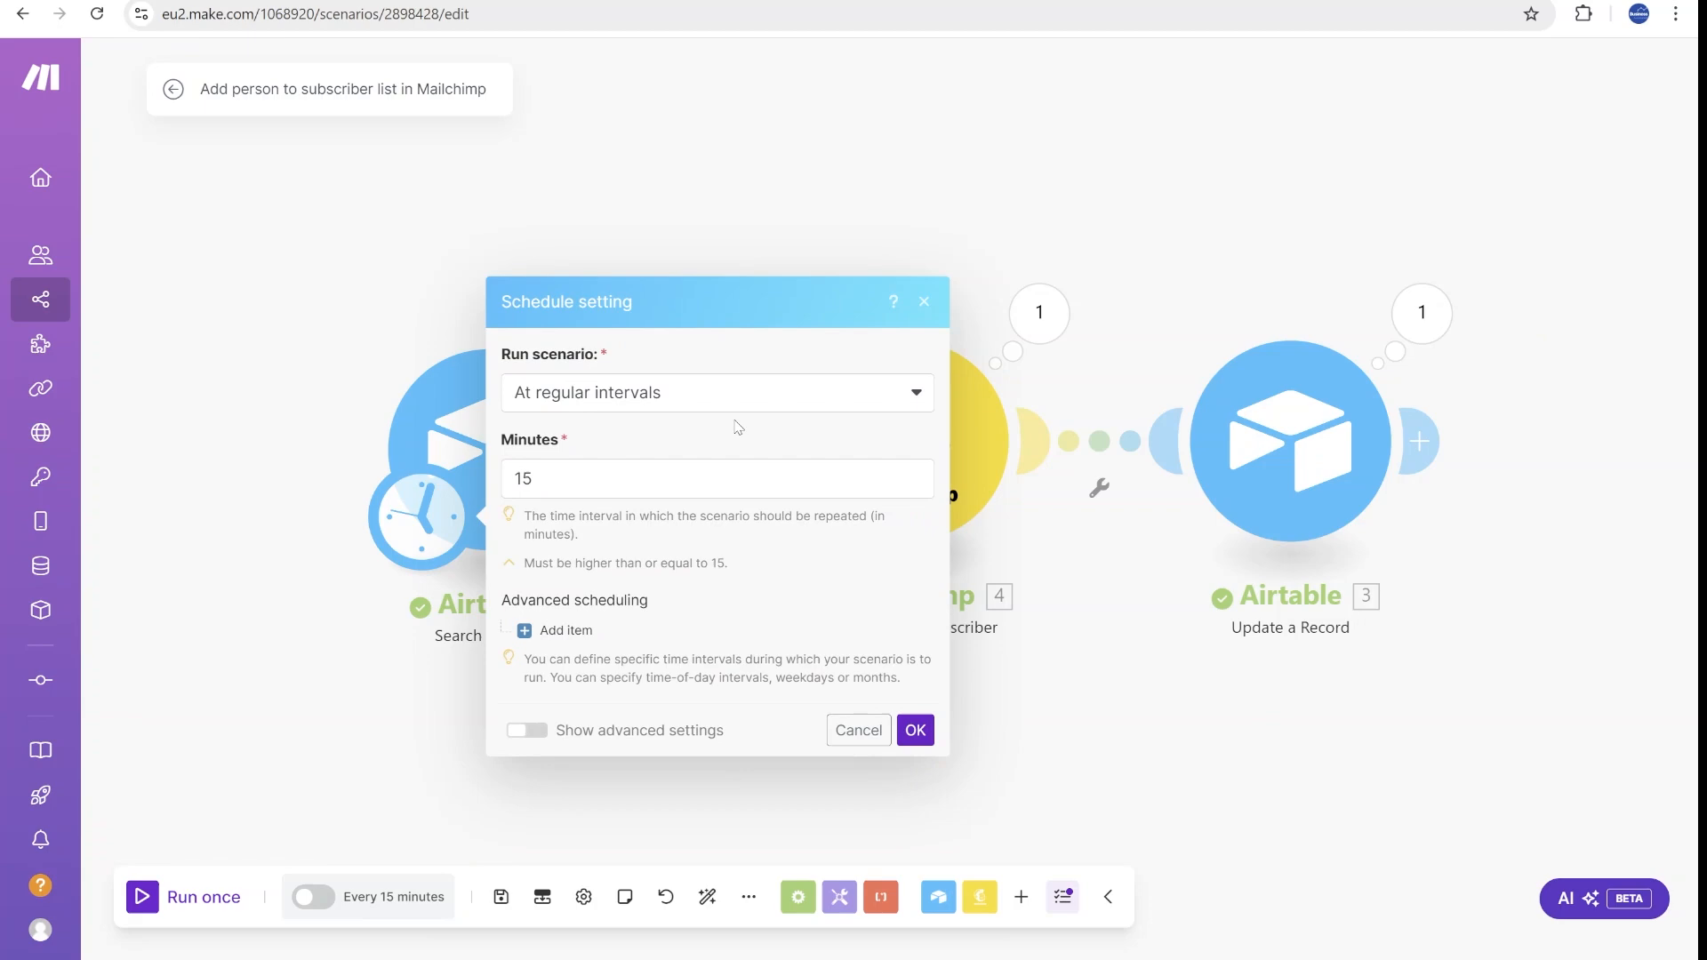
# Back in Airtable's Grid view, verify Luna's Marketing List now reads 'Added'.
pyautogui.hotkey('ctrl', 'Tab')
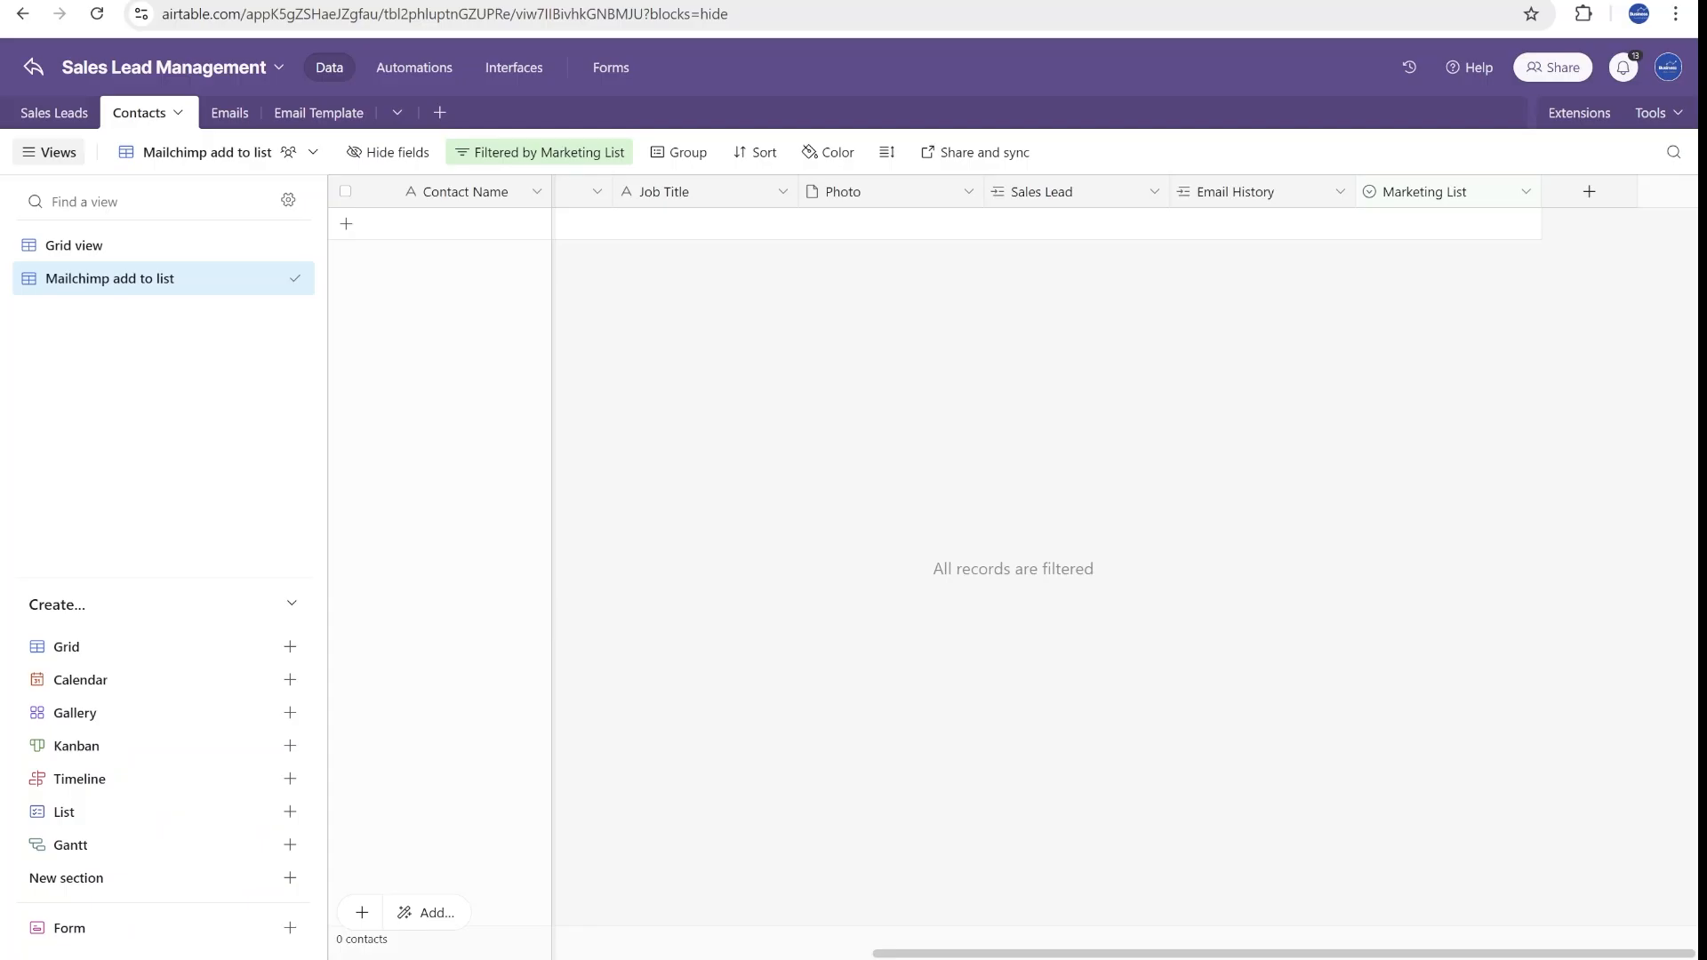
pyautogui.click(74, 245)
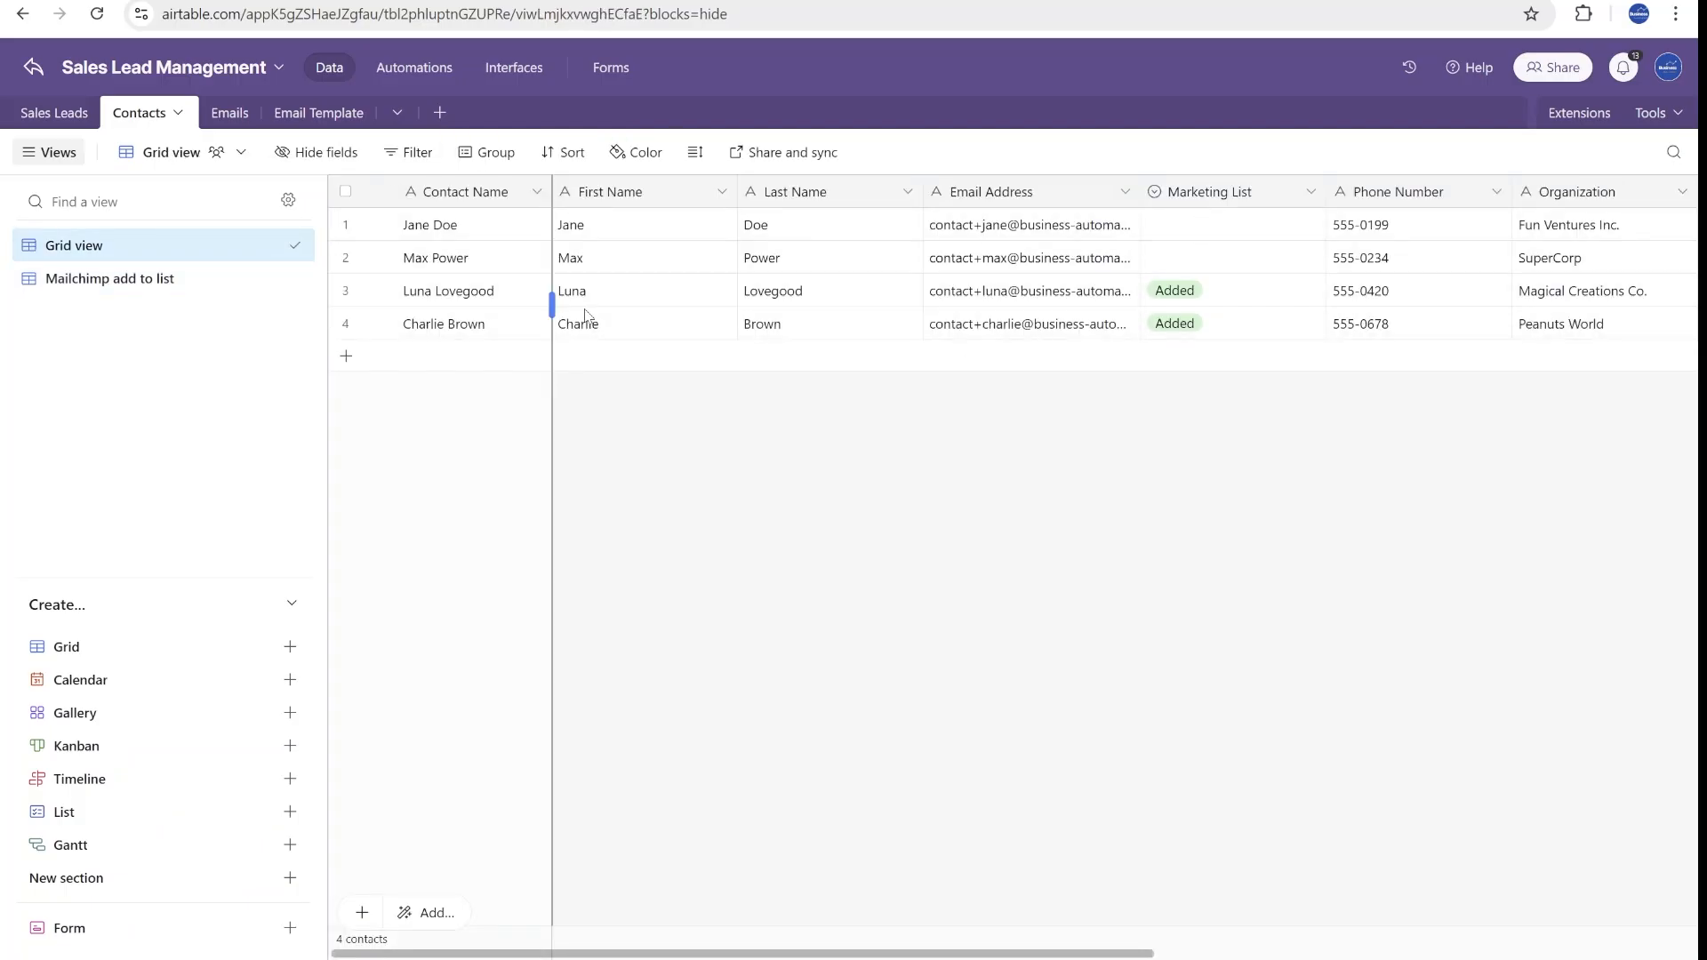
pyautogui.click(667, 303)
pyautogui.click(1232, 294)
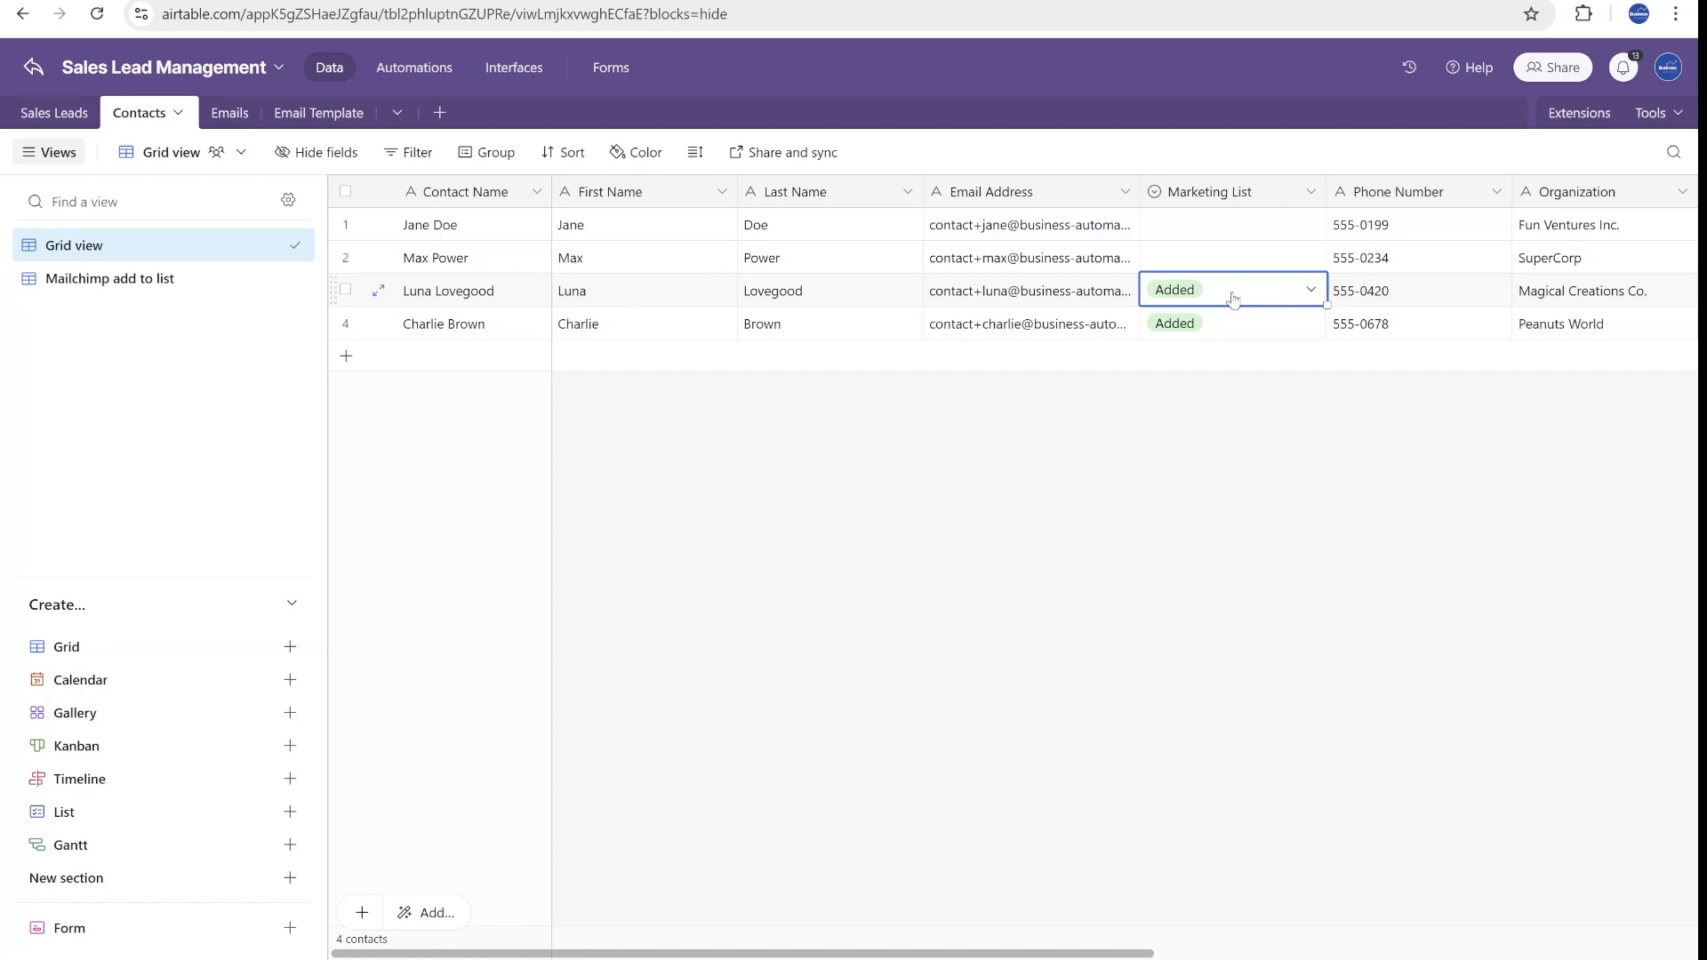
# Reload Mailchimp's All contacts page and highlight Integromat as Luna's source among three subscribers.
pyautogui.hotkey('ctrl', 'Tab')
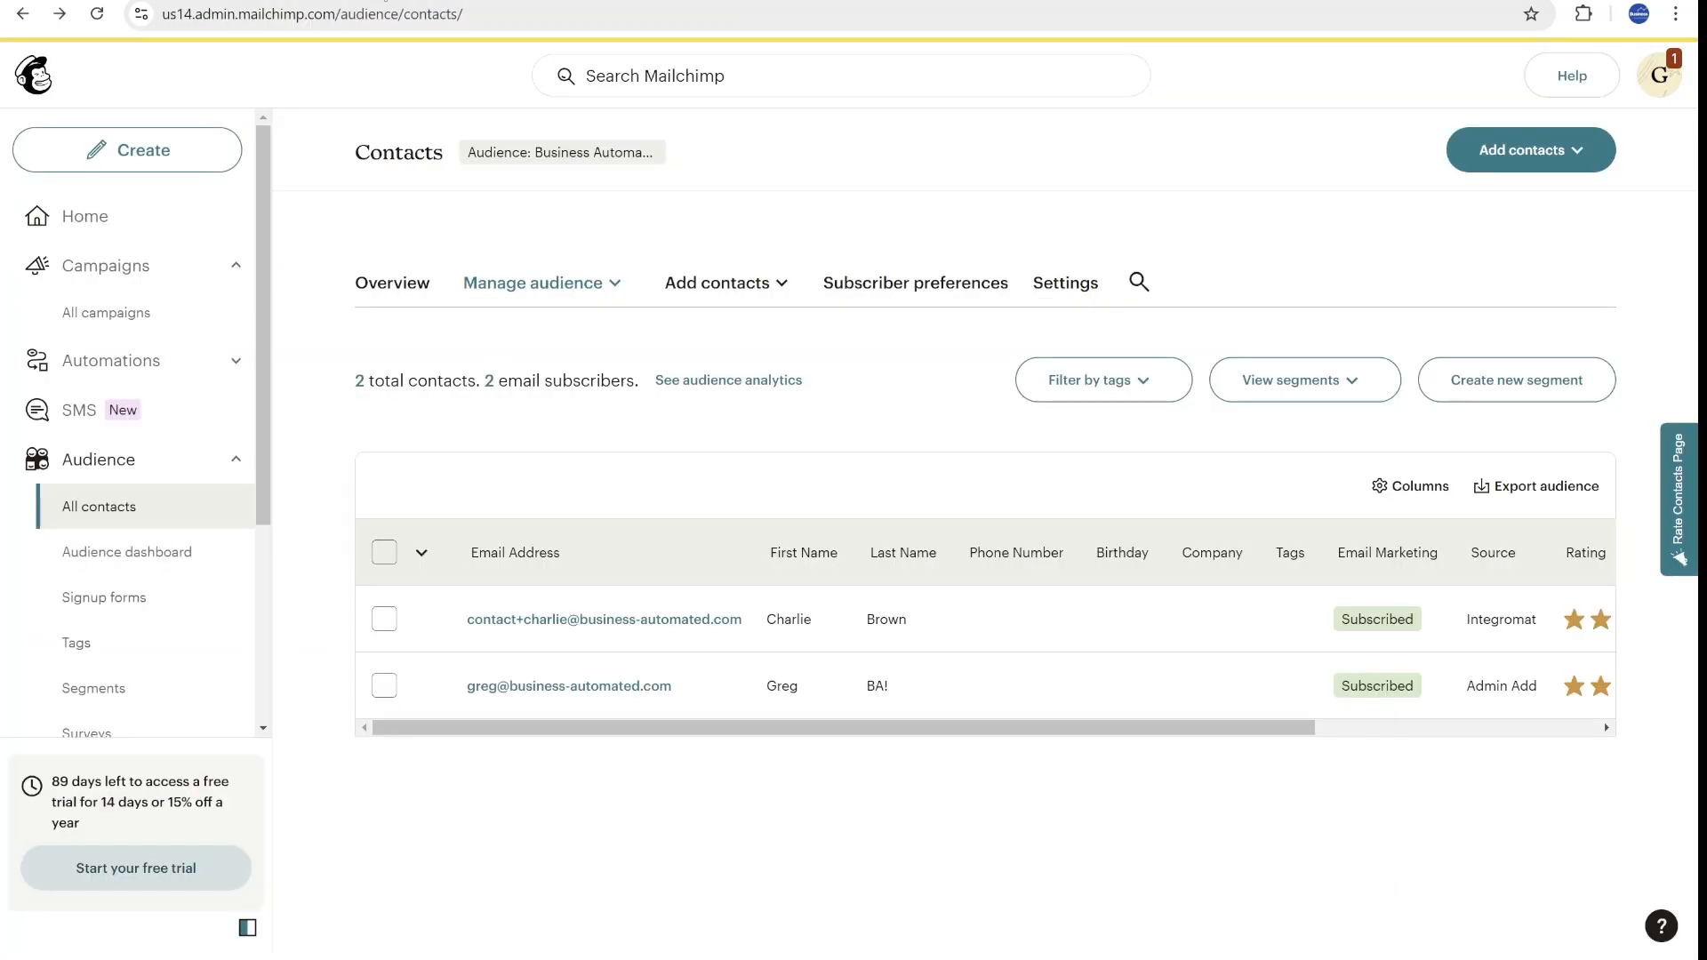
pyautogui.press('F5')
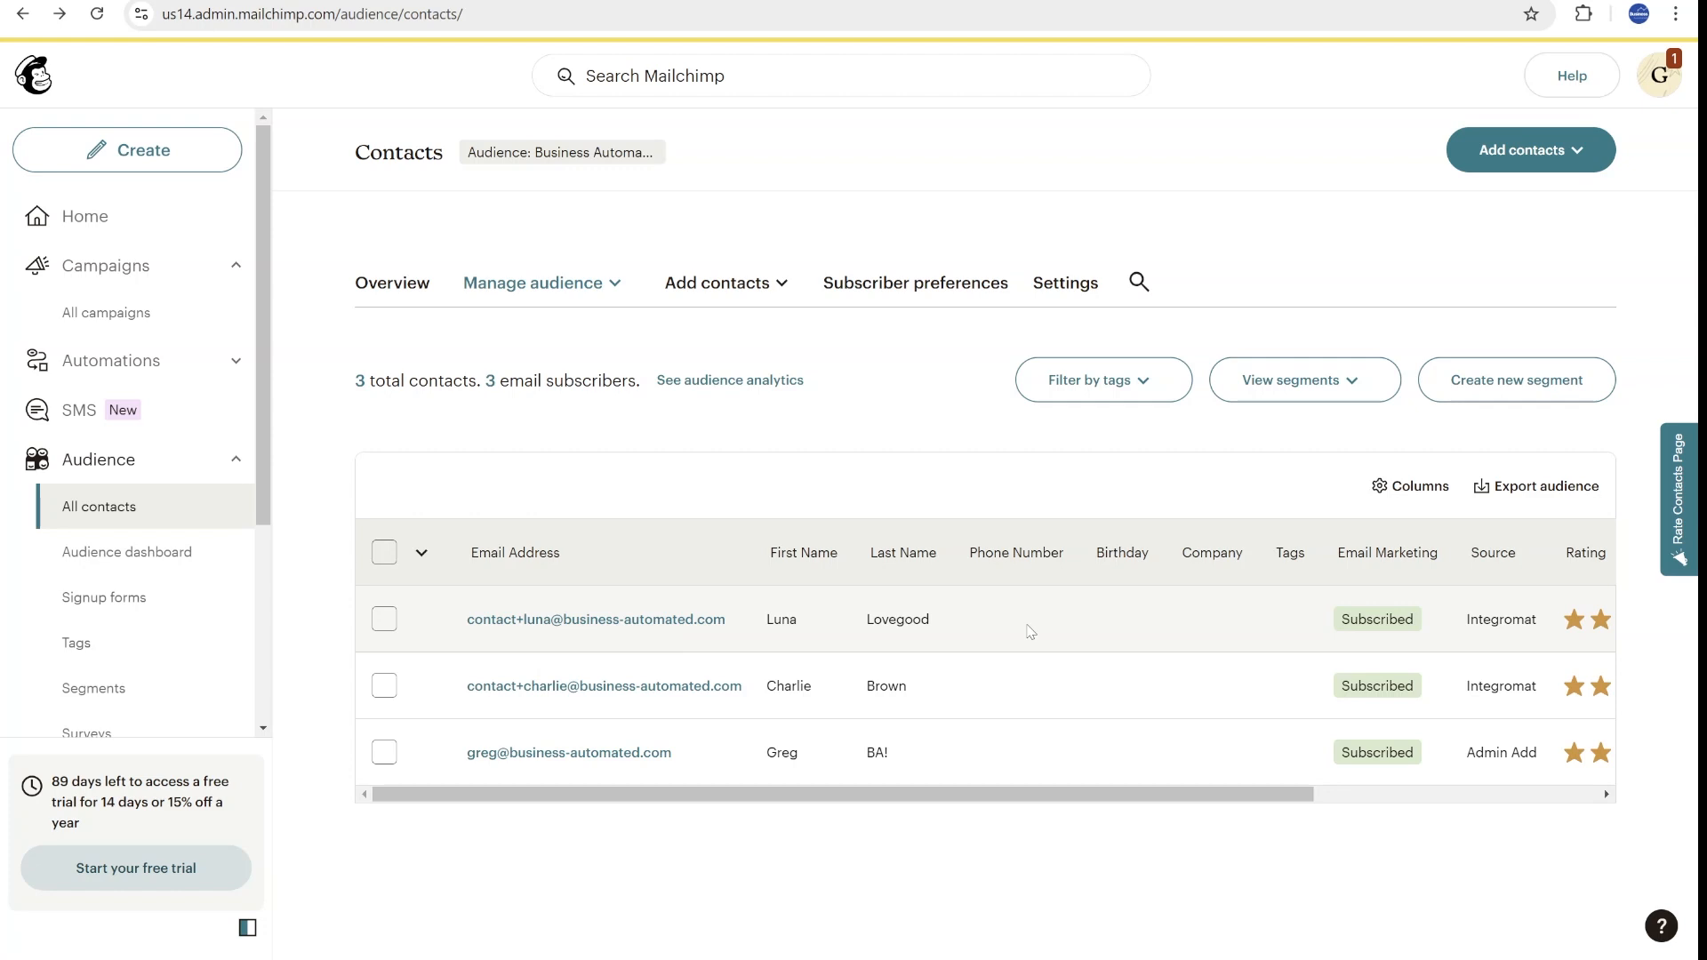
pyautogui.moveTo(987, 795); pyautogui.dragTo(1060, 801)
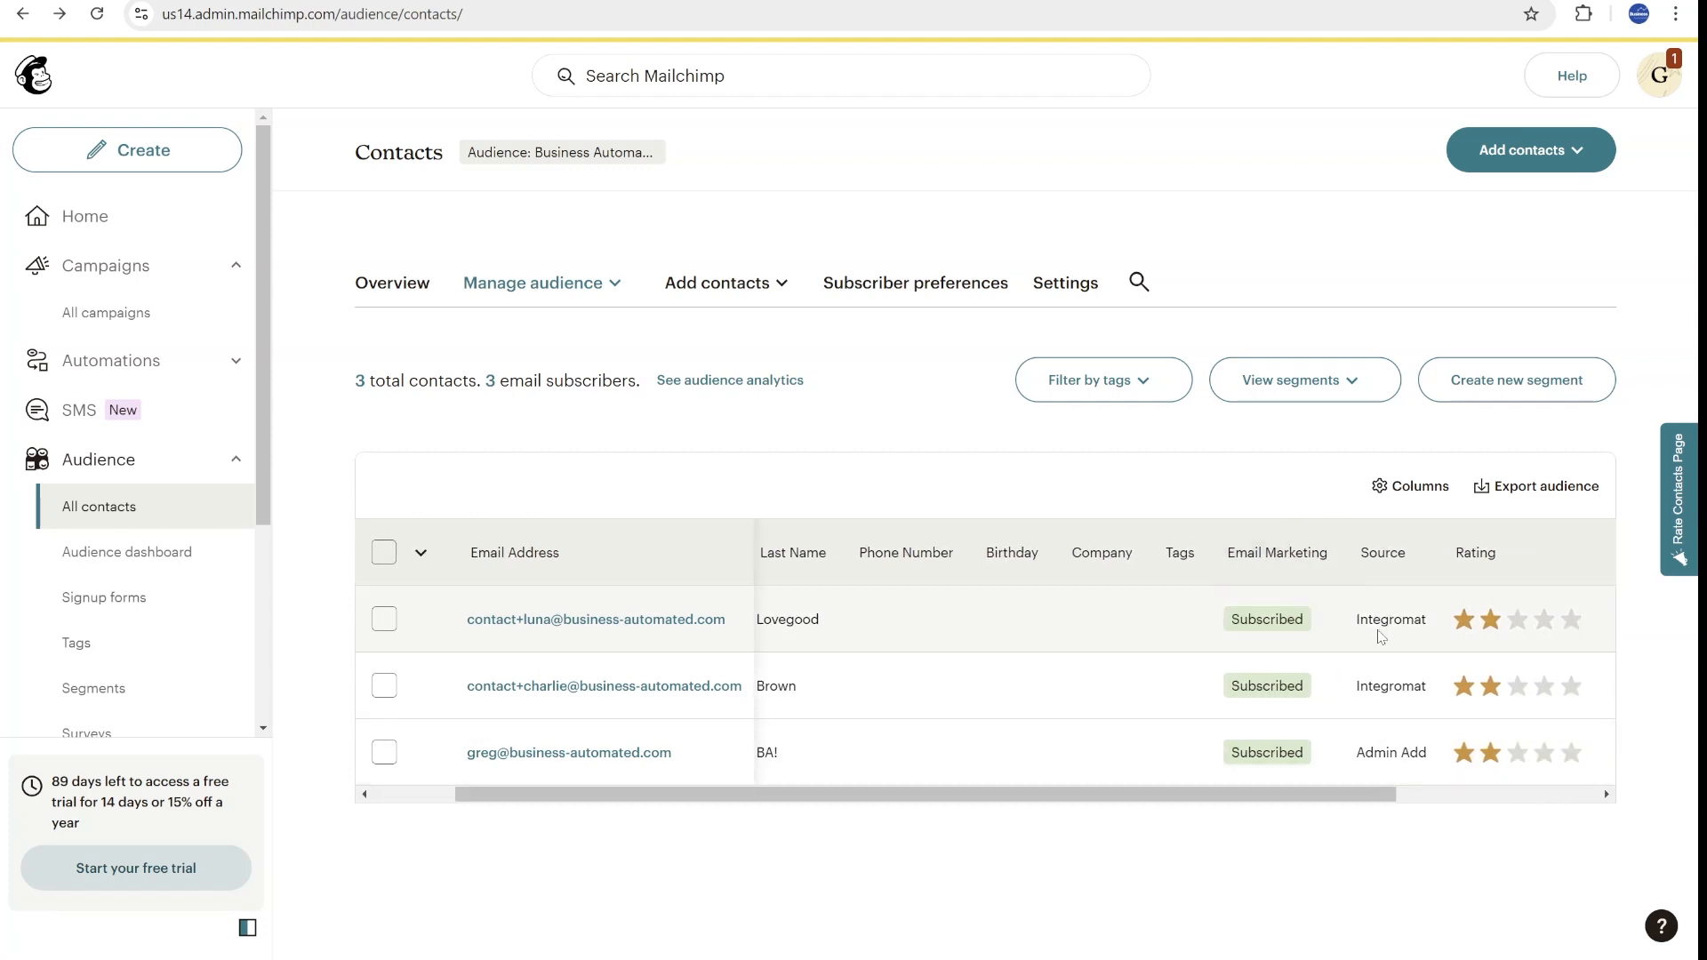
pyautogui.doubleClick(1421, 619)
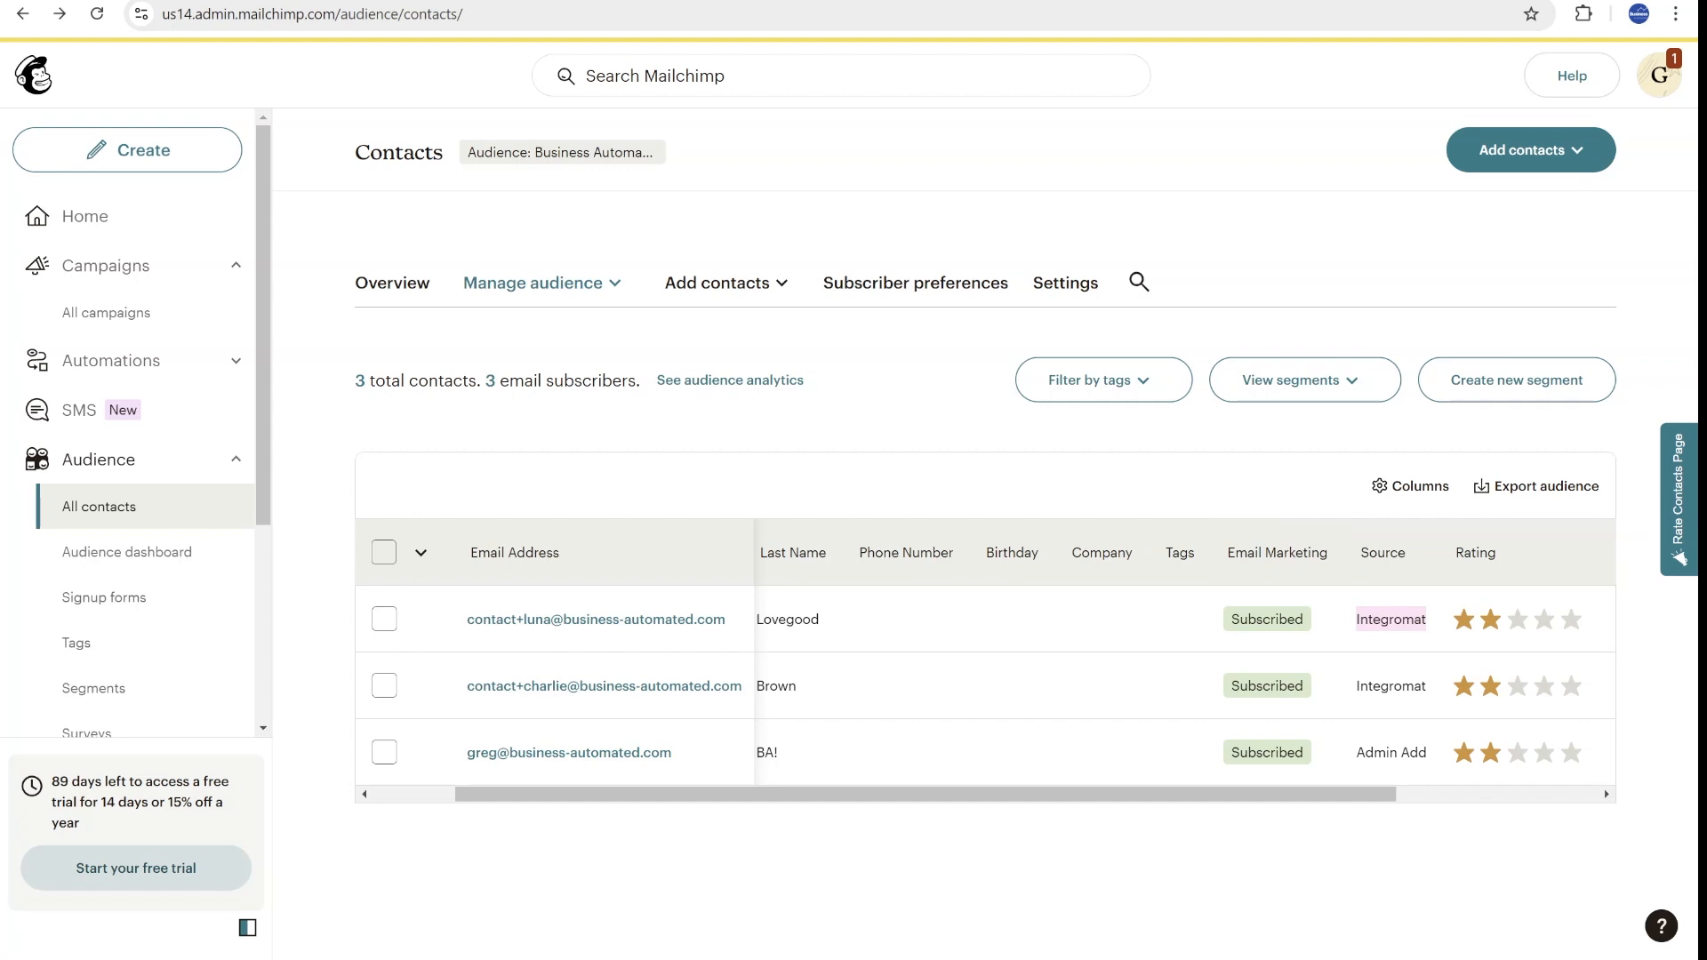
pyautogui.moveTo(1227, 798); pyautogui.dragTo(518, 805)
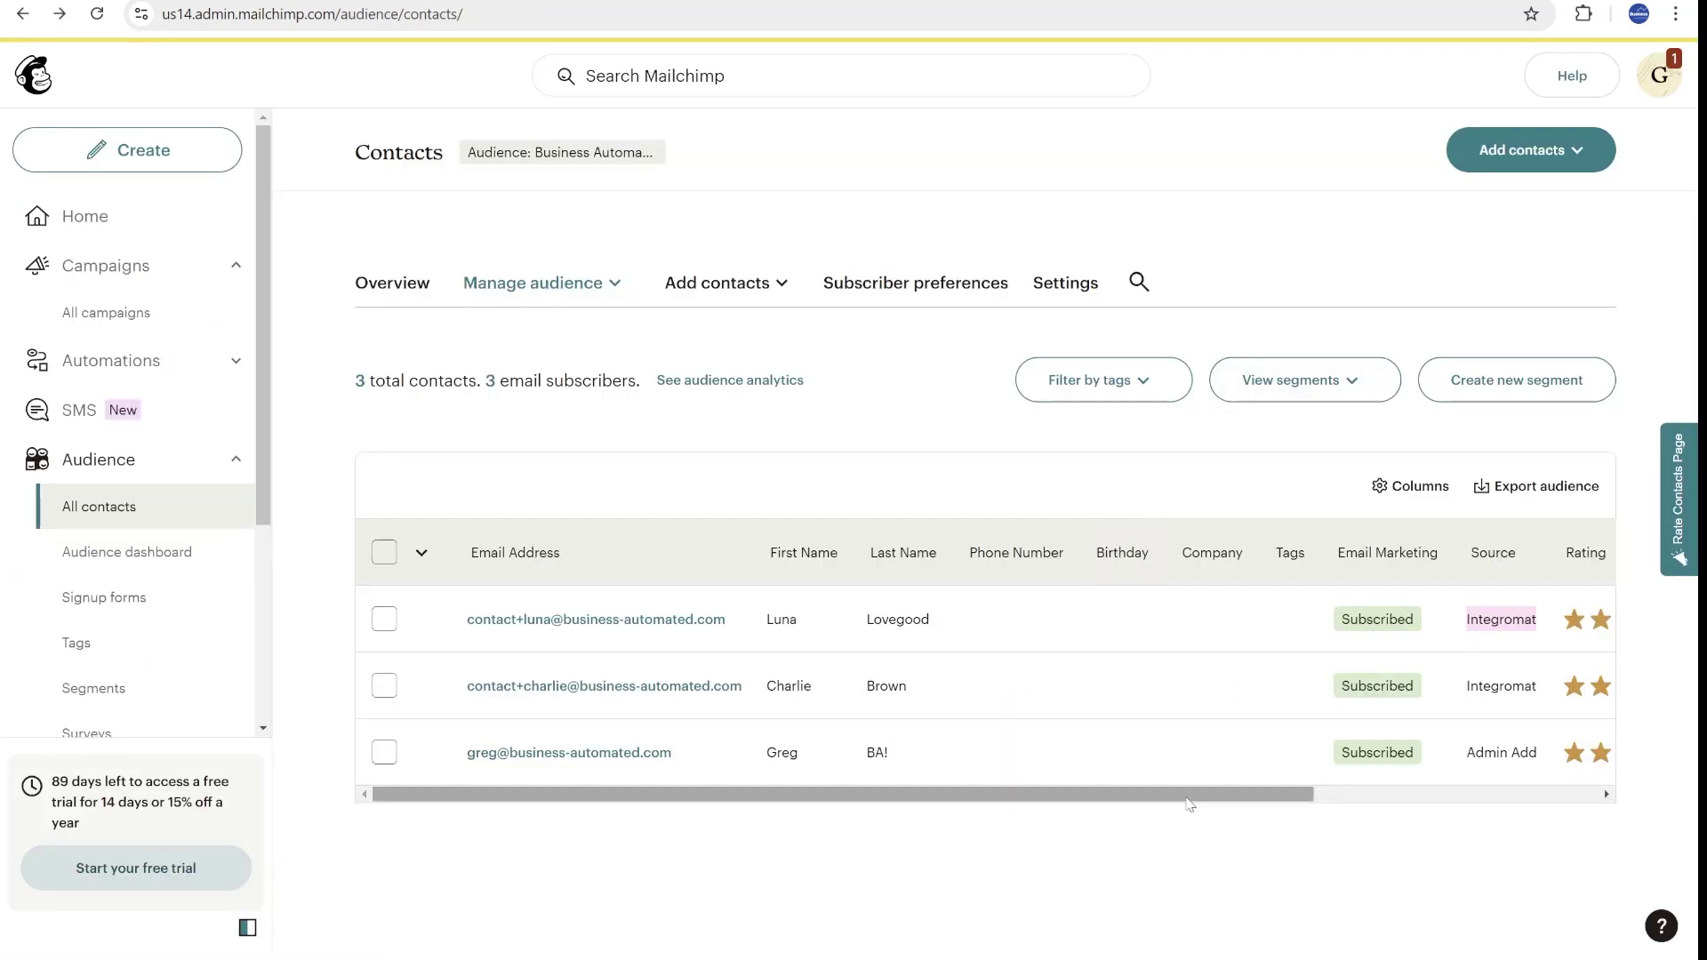
pyautogui.moveTo(1190, 796); pyautogui.dragTo(1475, 796)
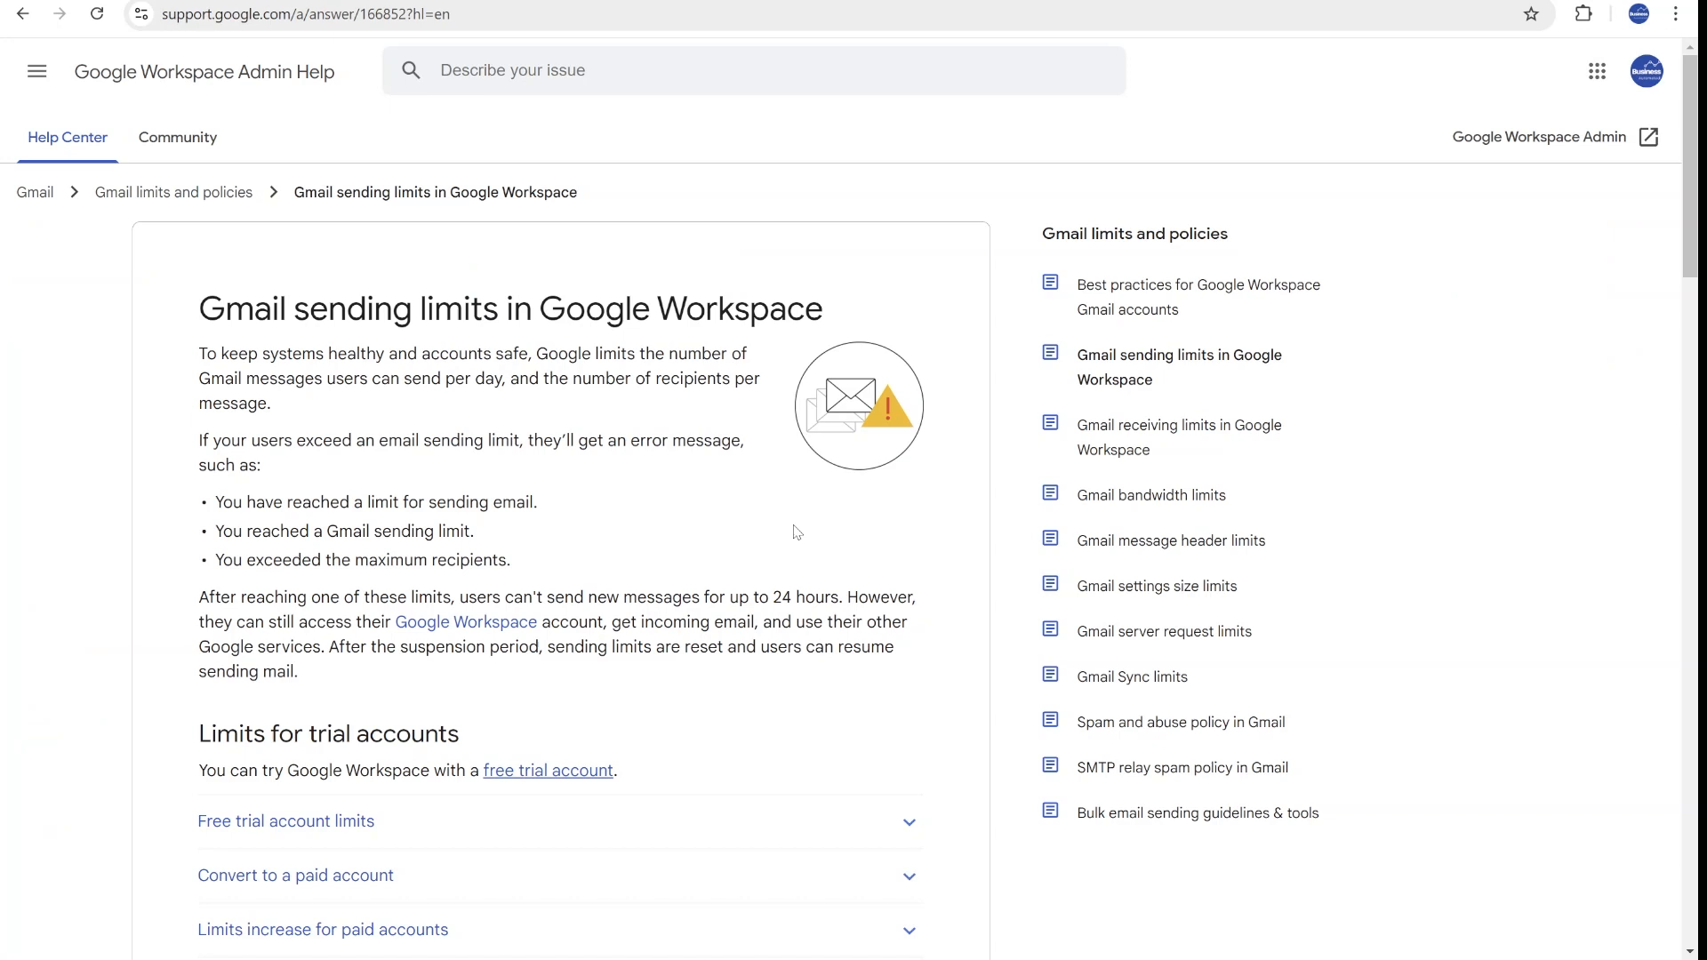
pyautogui.scroll(-3, 767, 543)
pyautogui.scroll(-3, 767, 534)
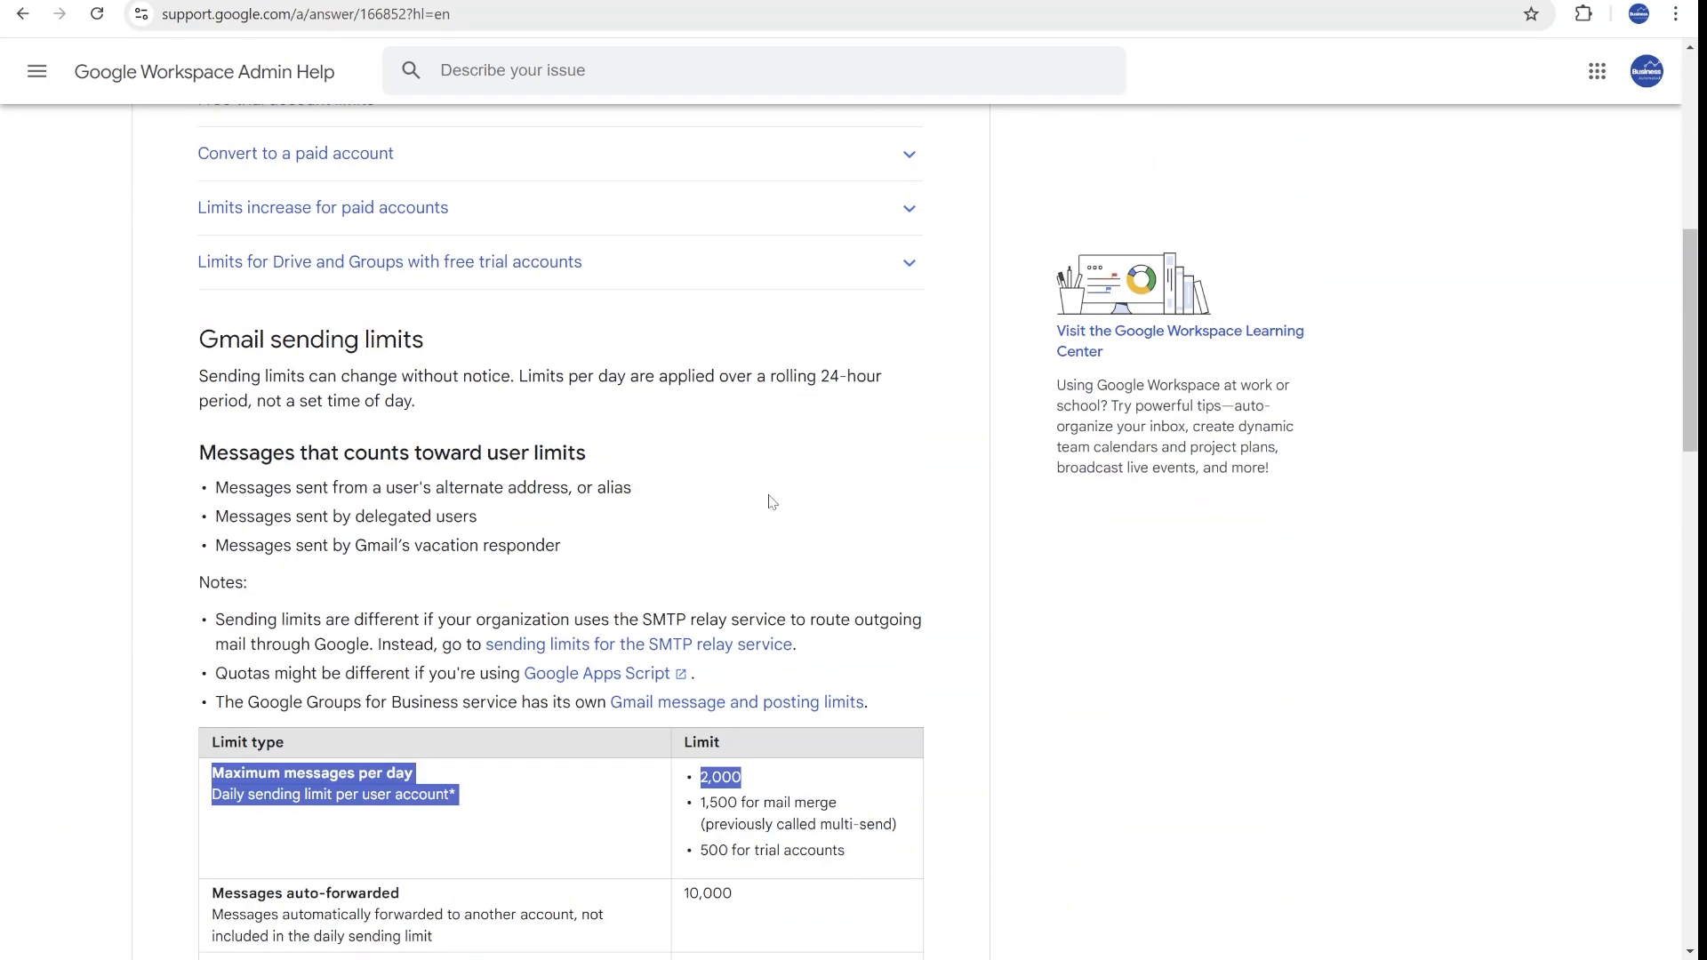
pyautogui.scroll(-2, 774, 500)
pyautogui.scroll(-1, 801, 472)
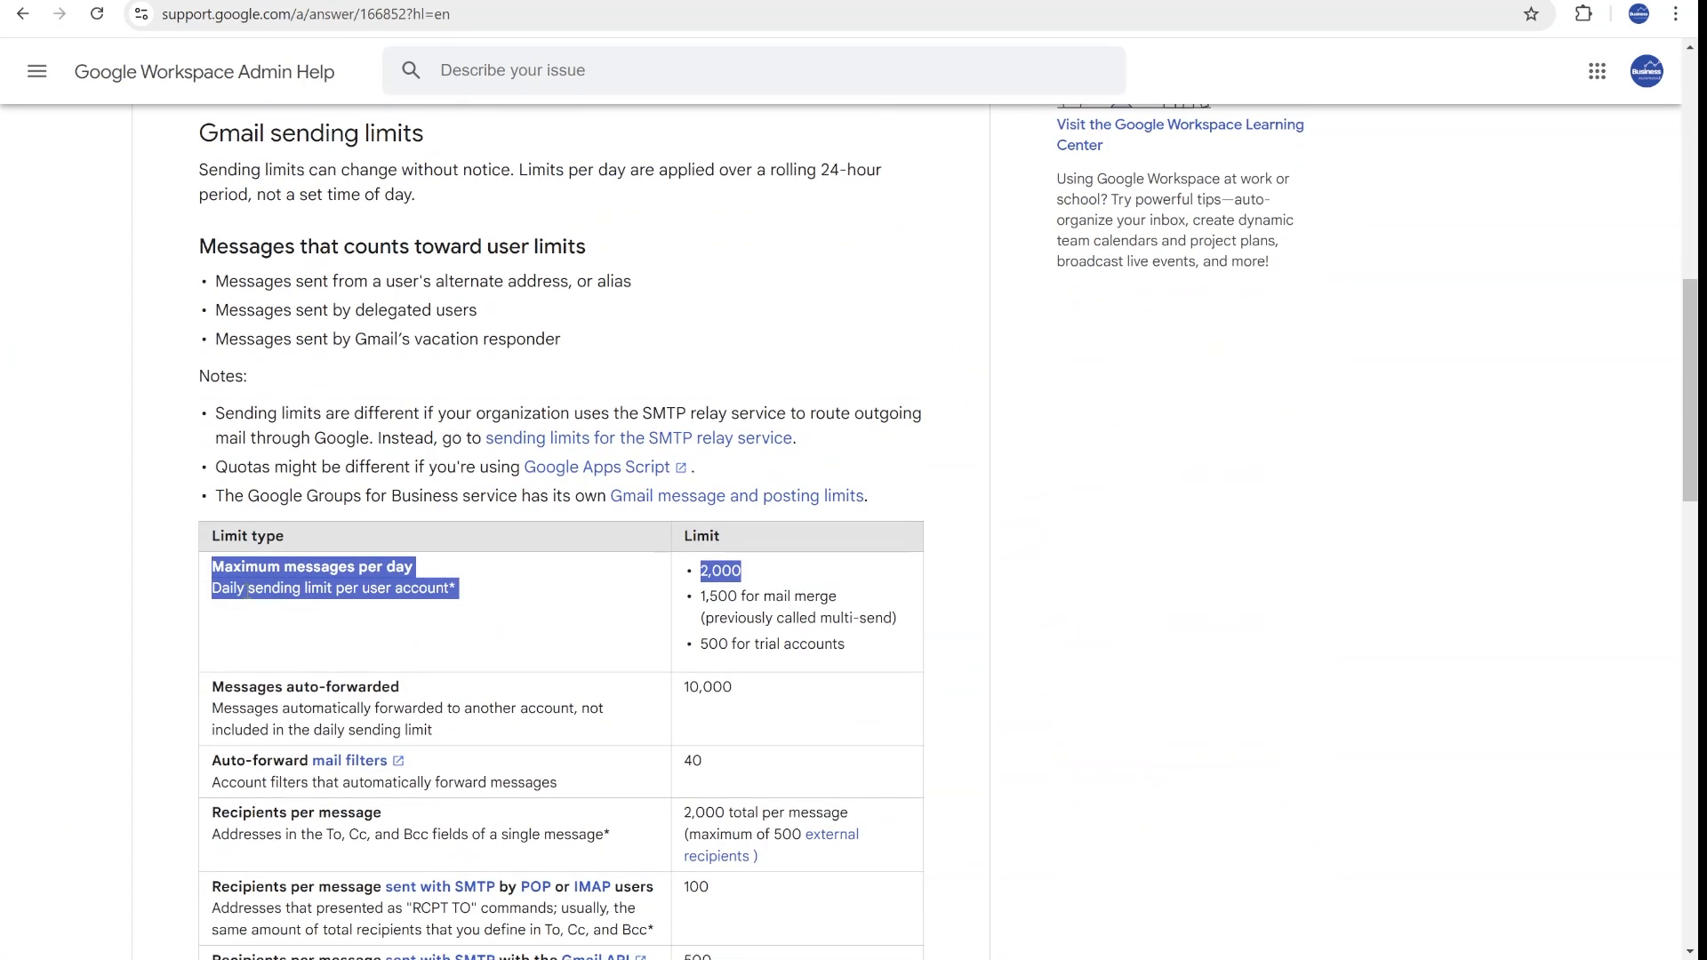
# Highlight Gmail's 2,000 messages per day limit on the help page and return to Airtable.
pyautogui.click(231, 567)
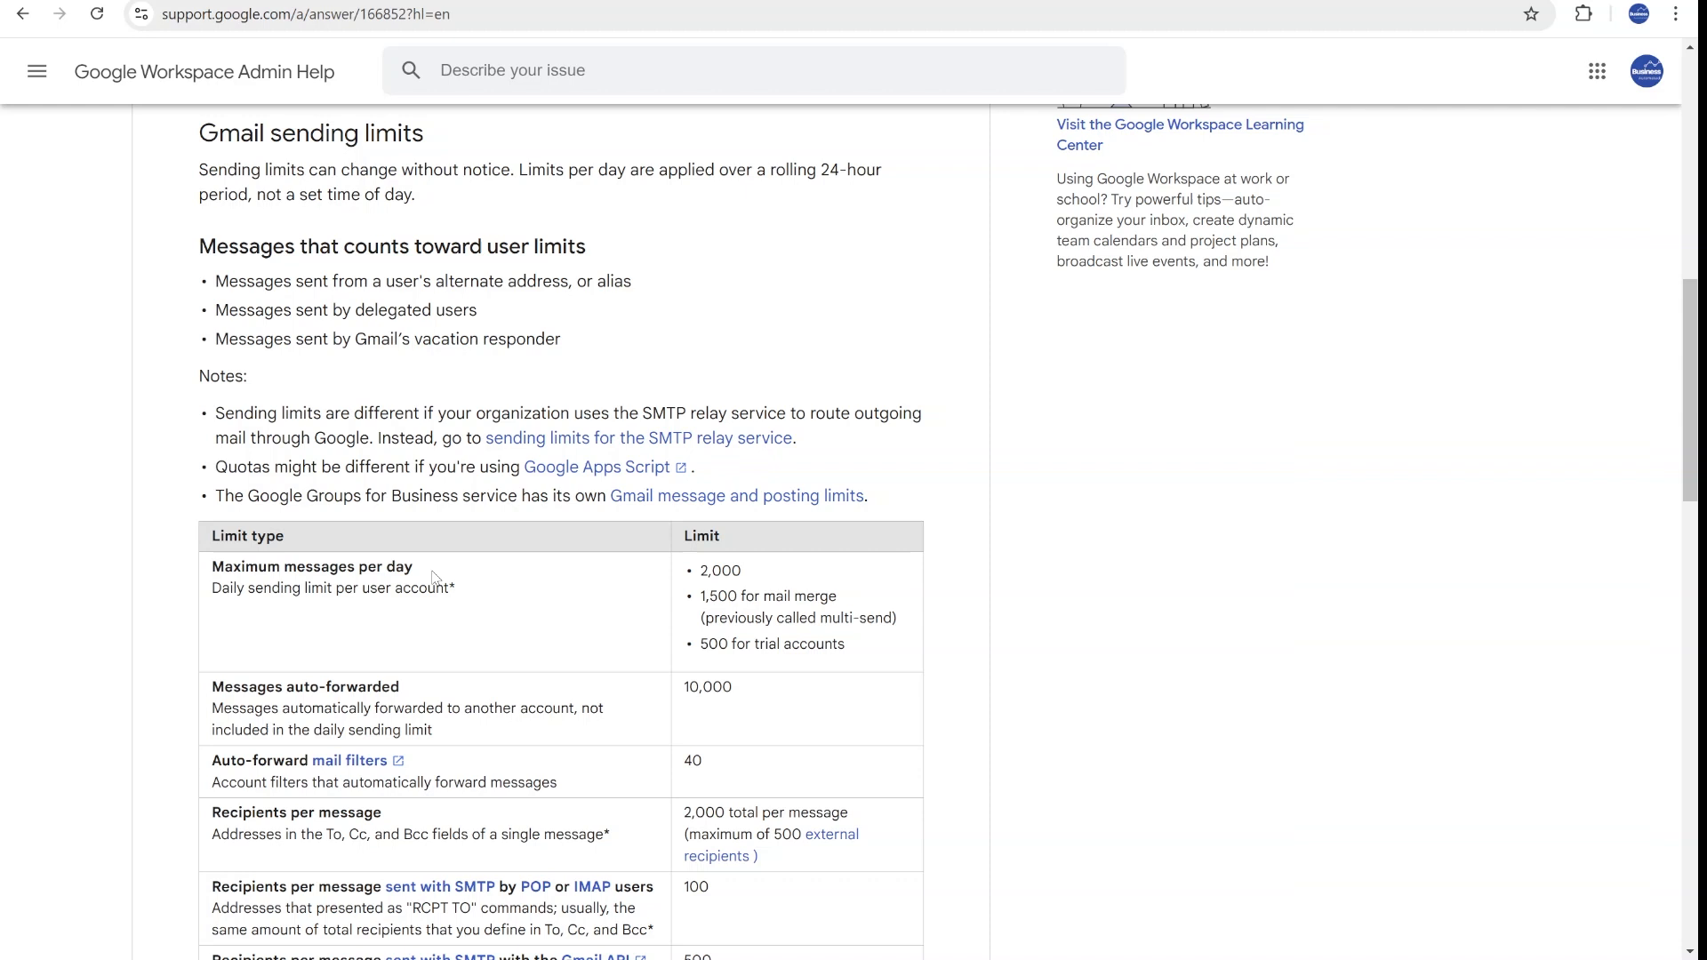
pyautogui.moveTo(745, 571); pyautogui.dragTo(682, 580)
pyautogui.scroll(-2, 812, 641)
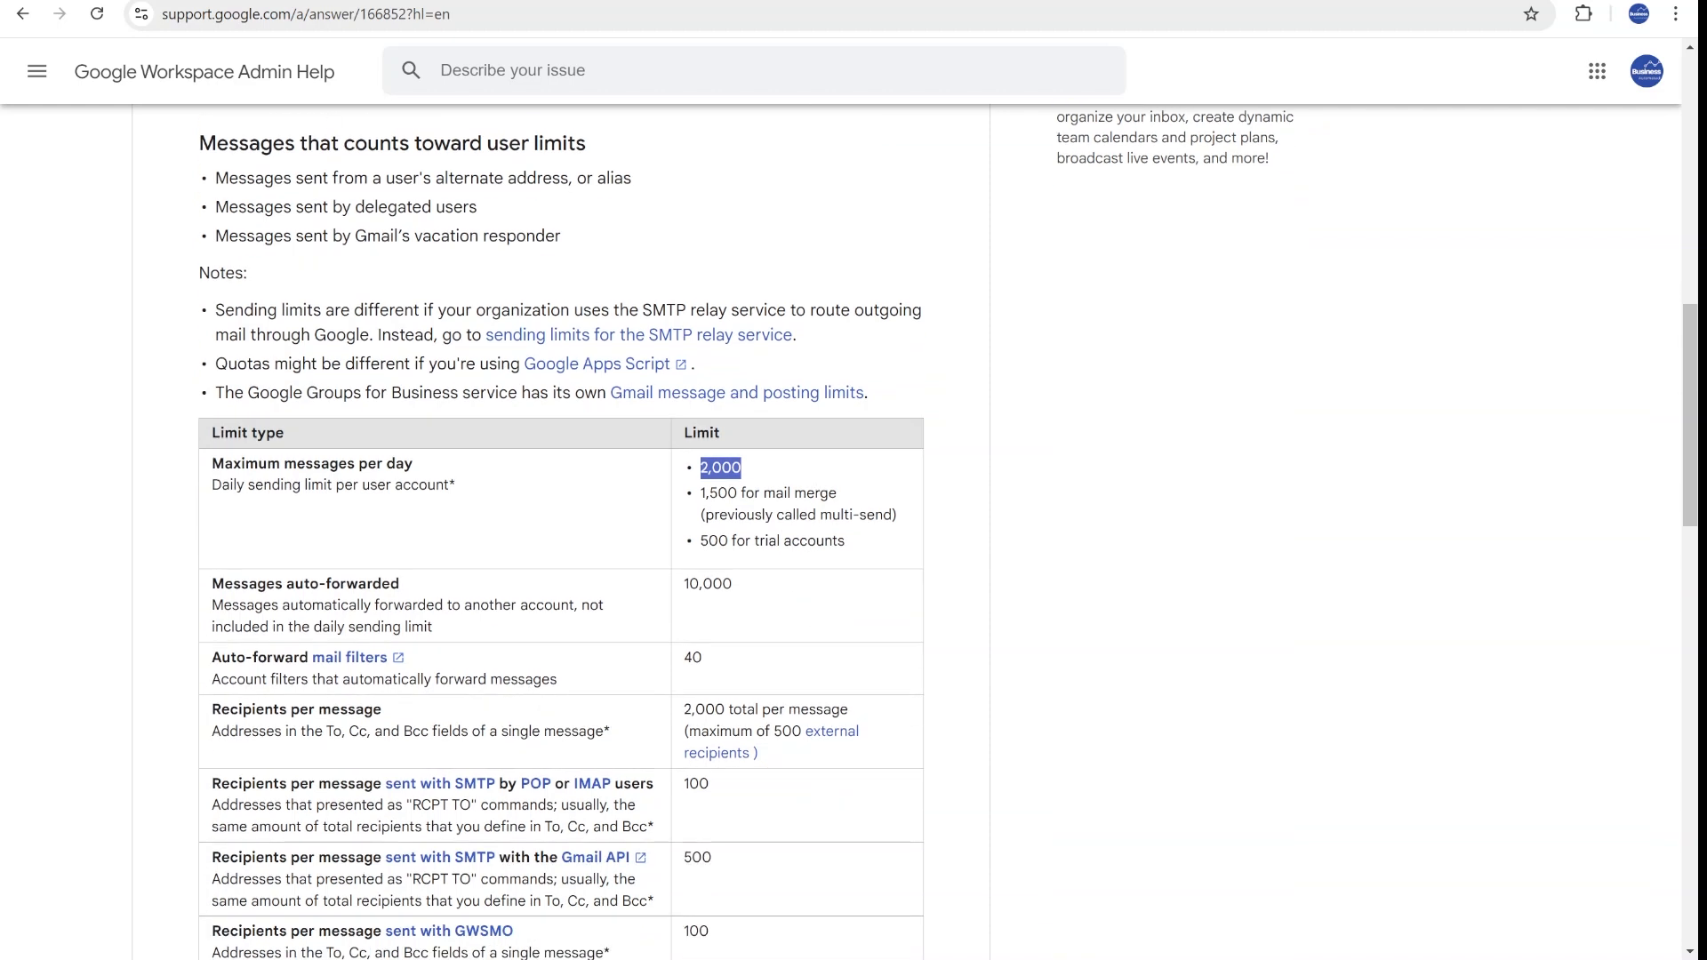
pyautogui.hotkey('ctrl', 'Tab')
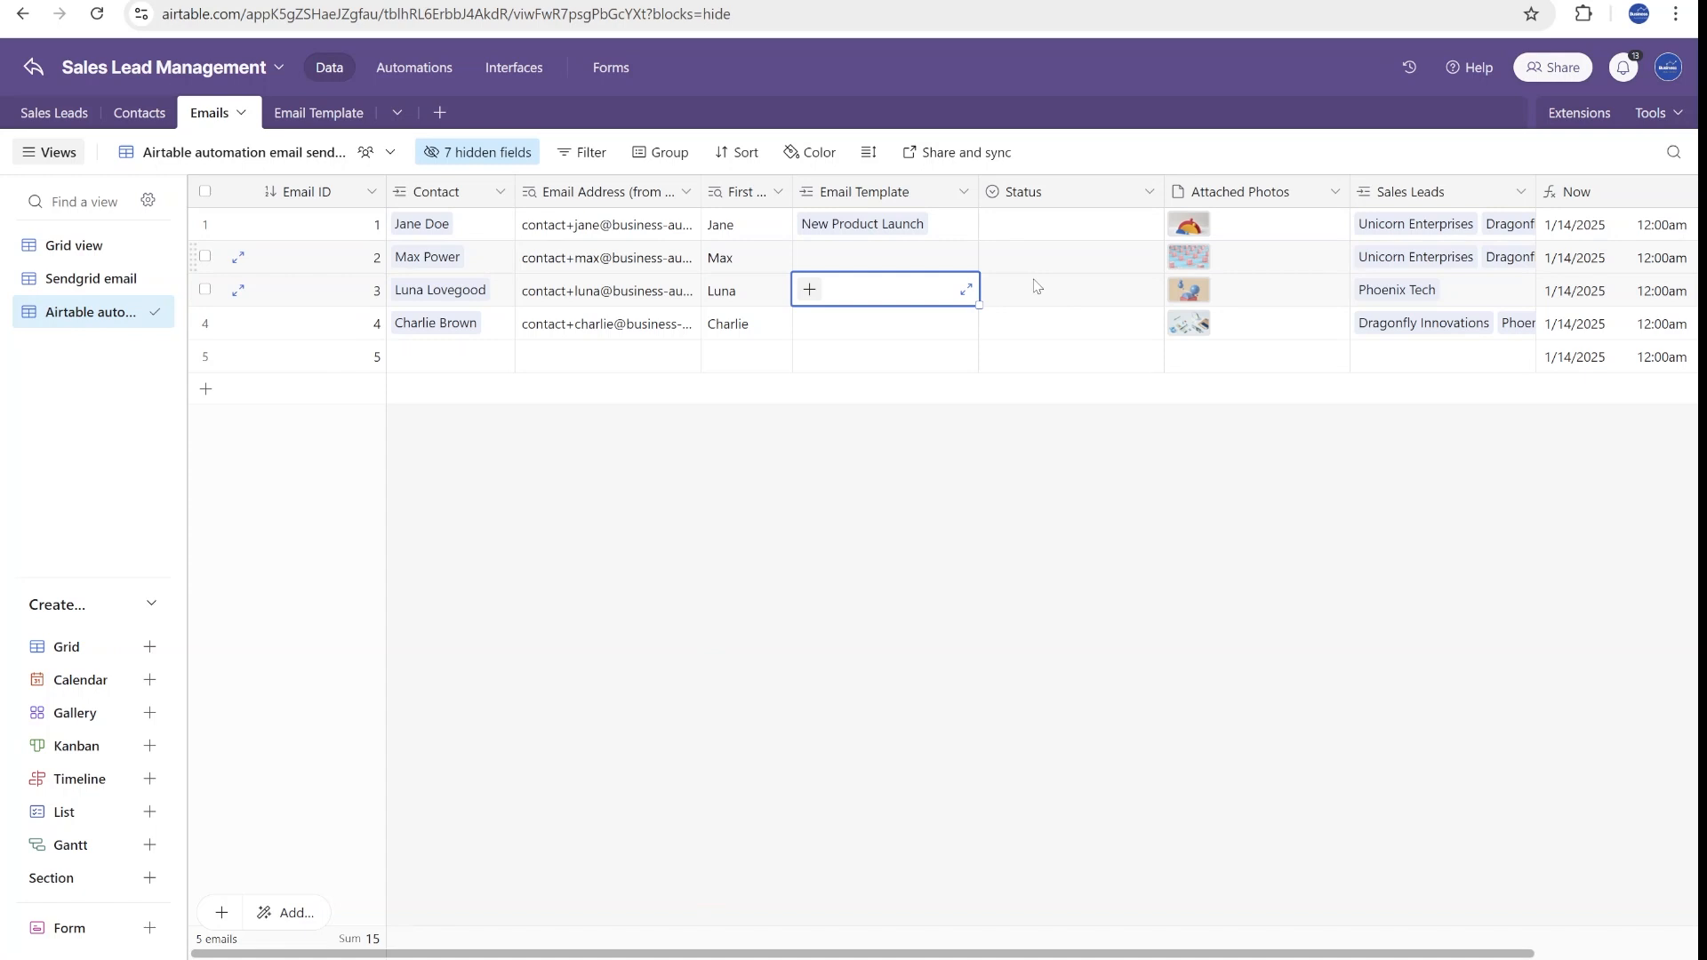
# In the Email Template table, widen the Subject column and browse the three template subjects.
pyautogui.moveTo(854, 257)
pyautogui.click(856, 258)
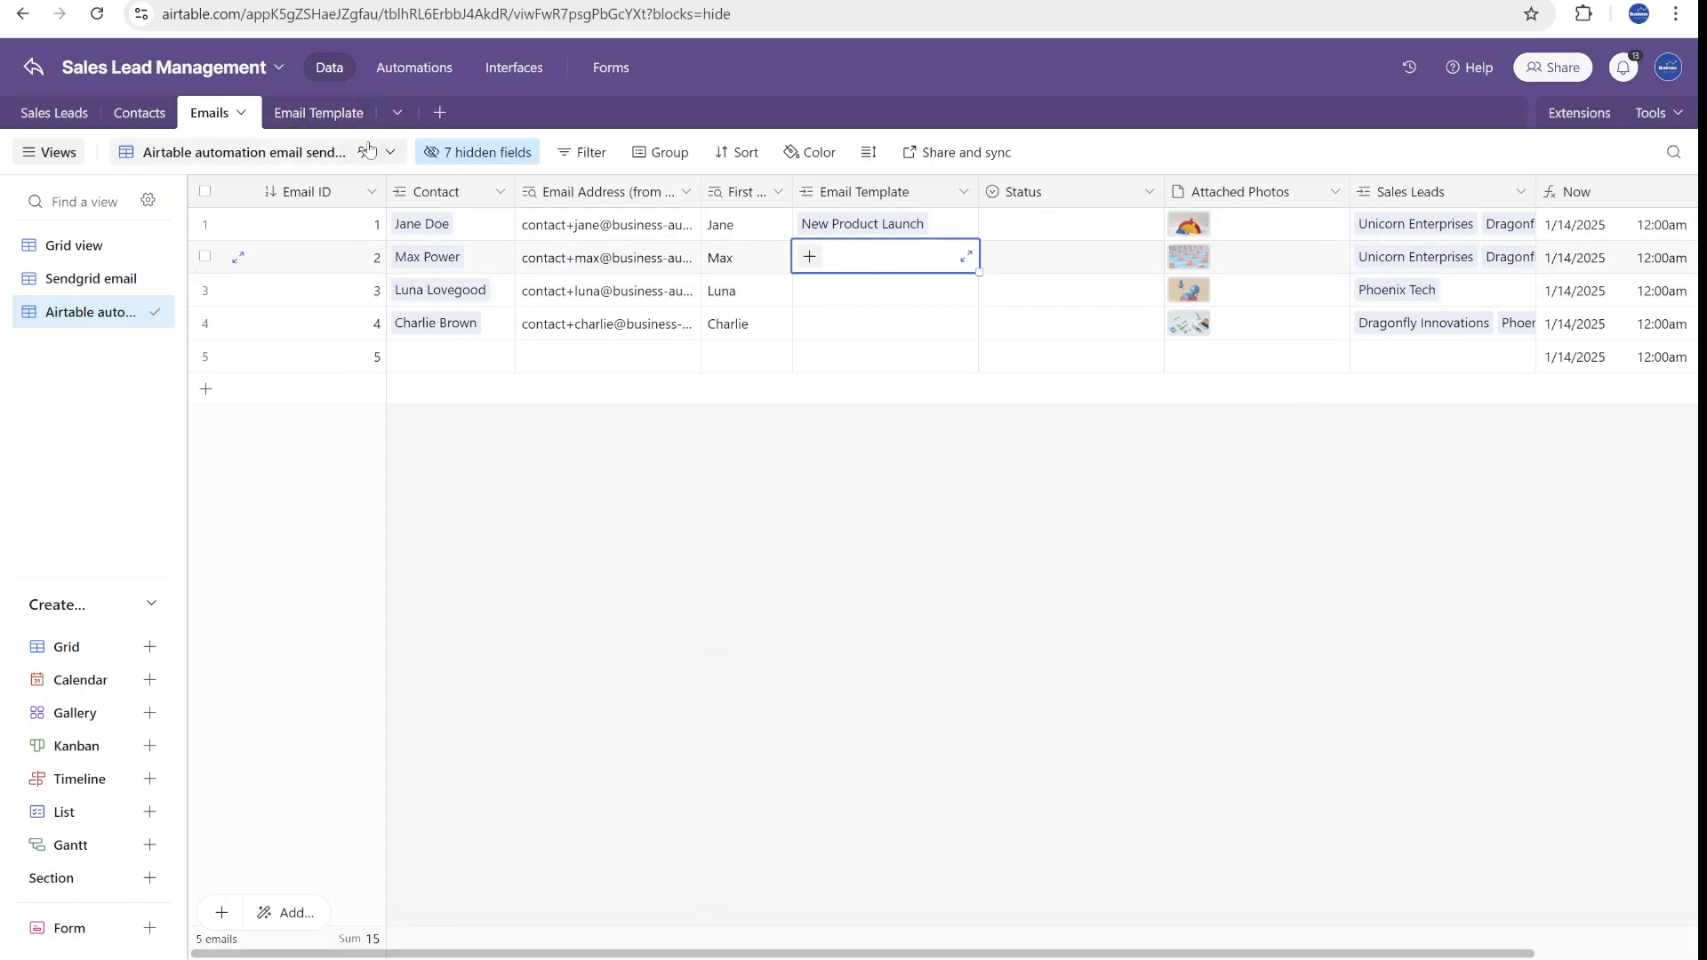
pyautogui.click(317, 112)
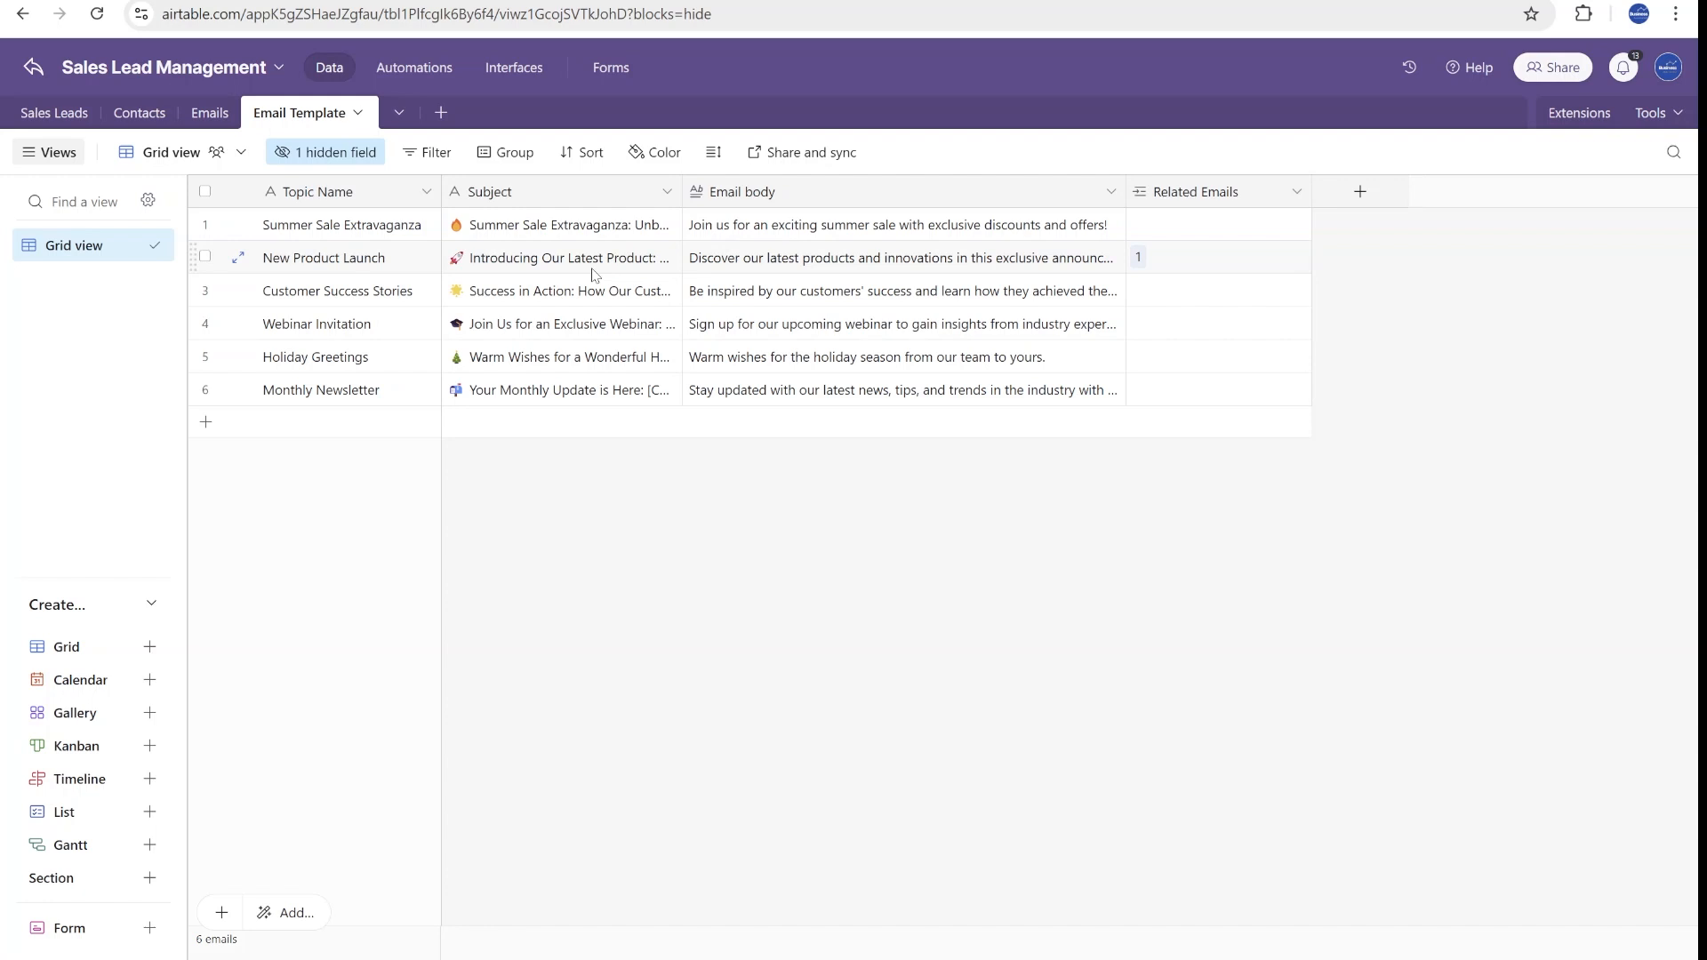
pyautogui.click(593, 257)
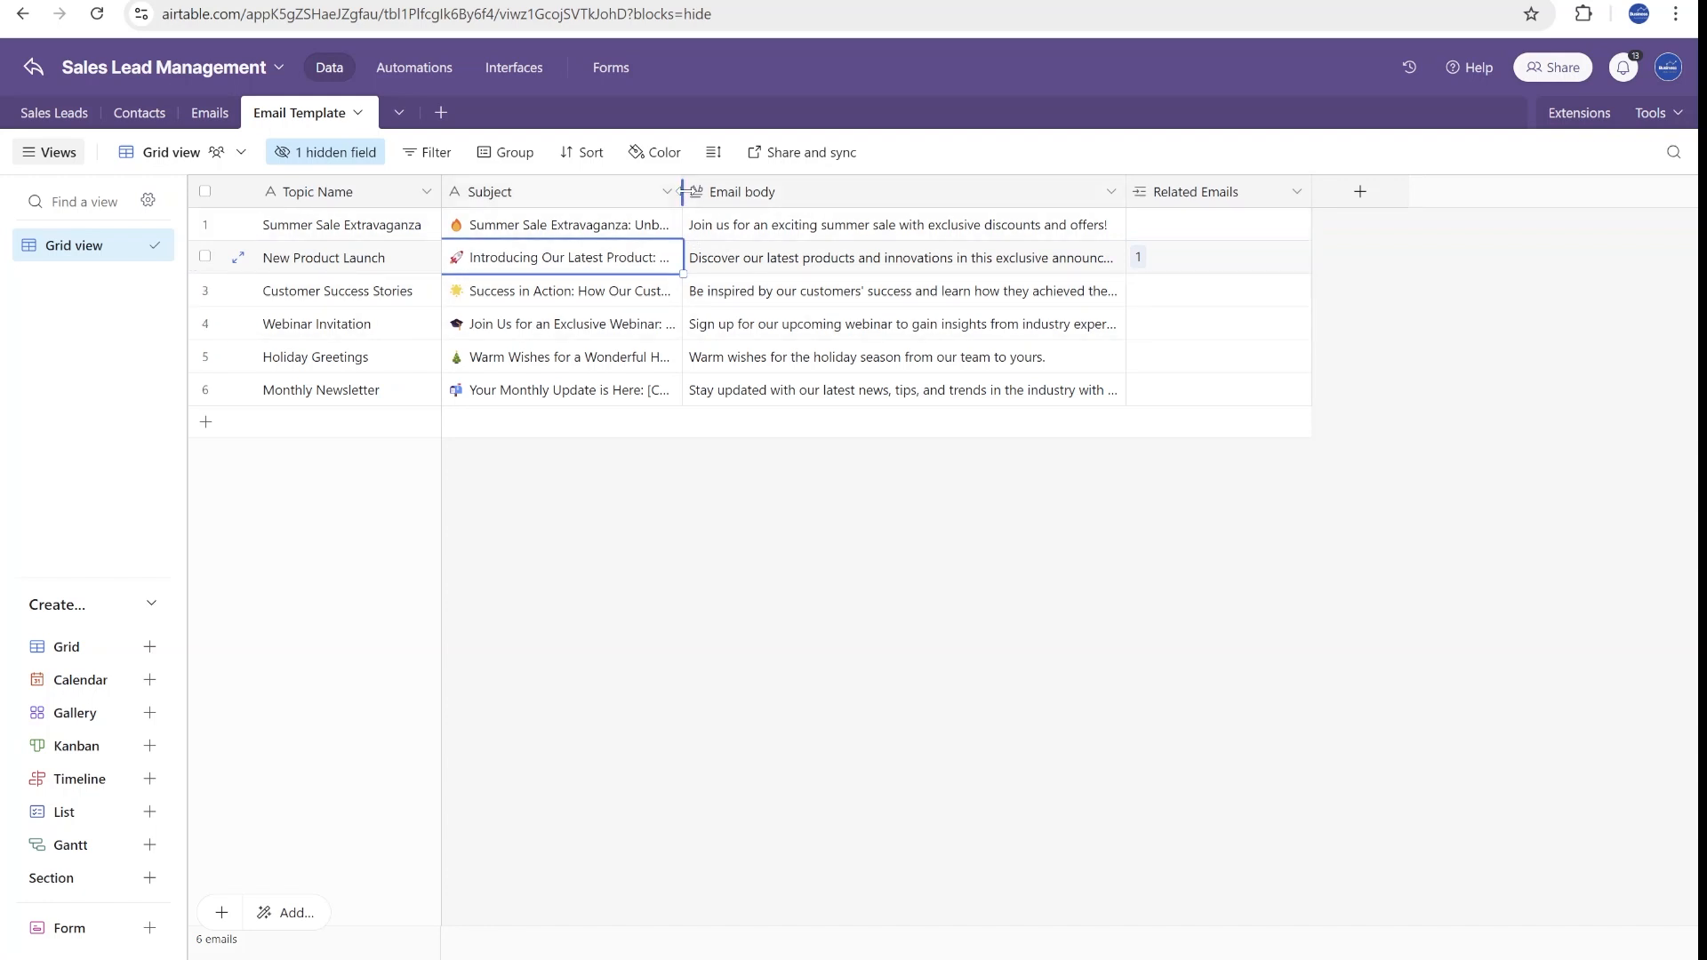
pyautogui.moveTo(682, 191); pyautogui.dragTo(845, 191)
pyautogui.click(684, 357)
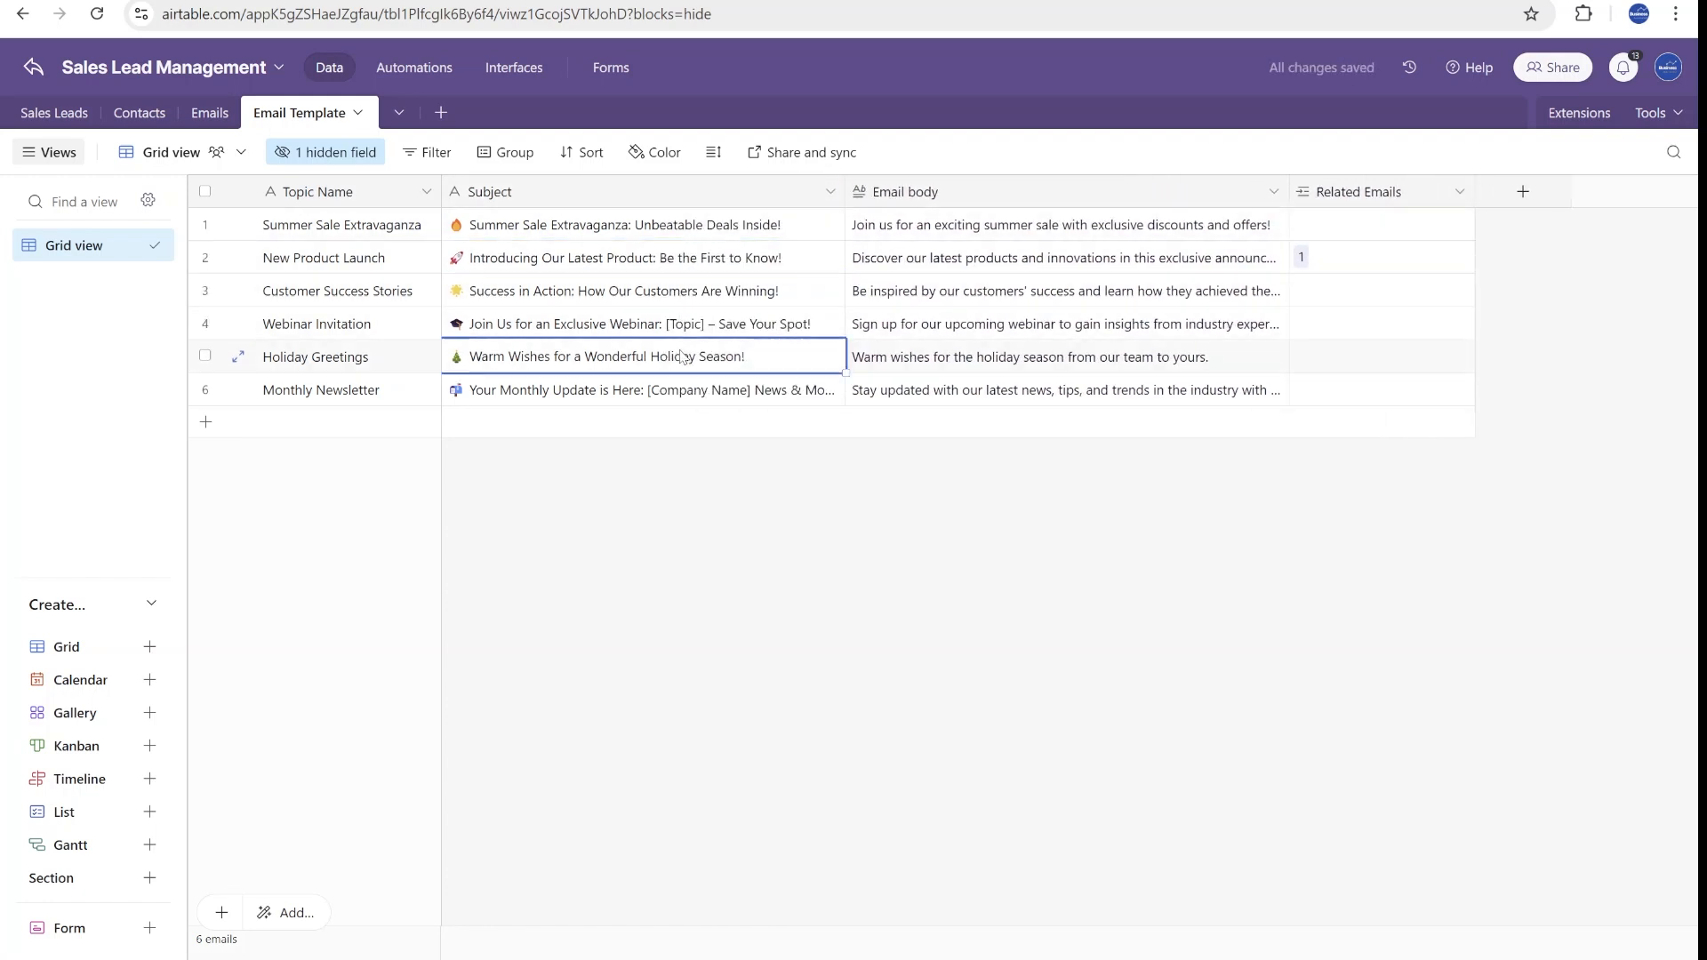
pyautogui.click(634, 258)
pyautogui.click(671, 292)
# Review the Email body field's rich-text settings and the New Product Launch body with its three bullet points.
pyautogui.click(949, 292)
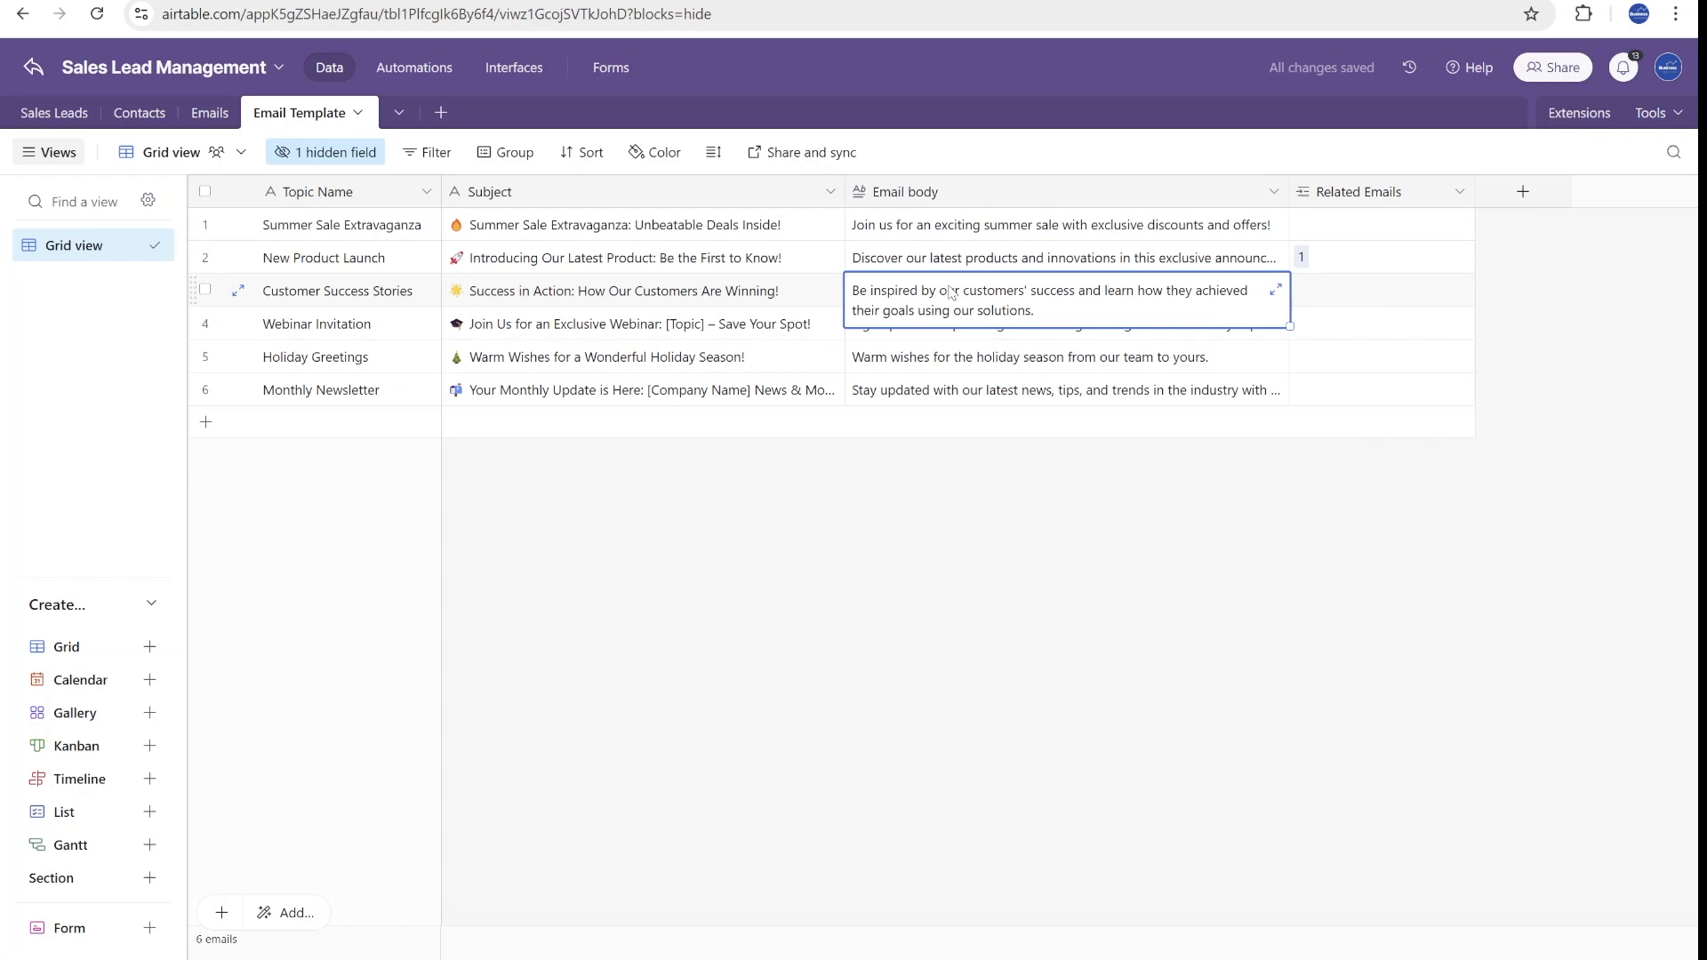
pyautogui.click(933, 260)
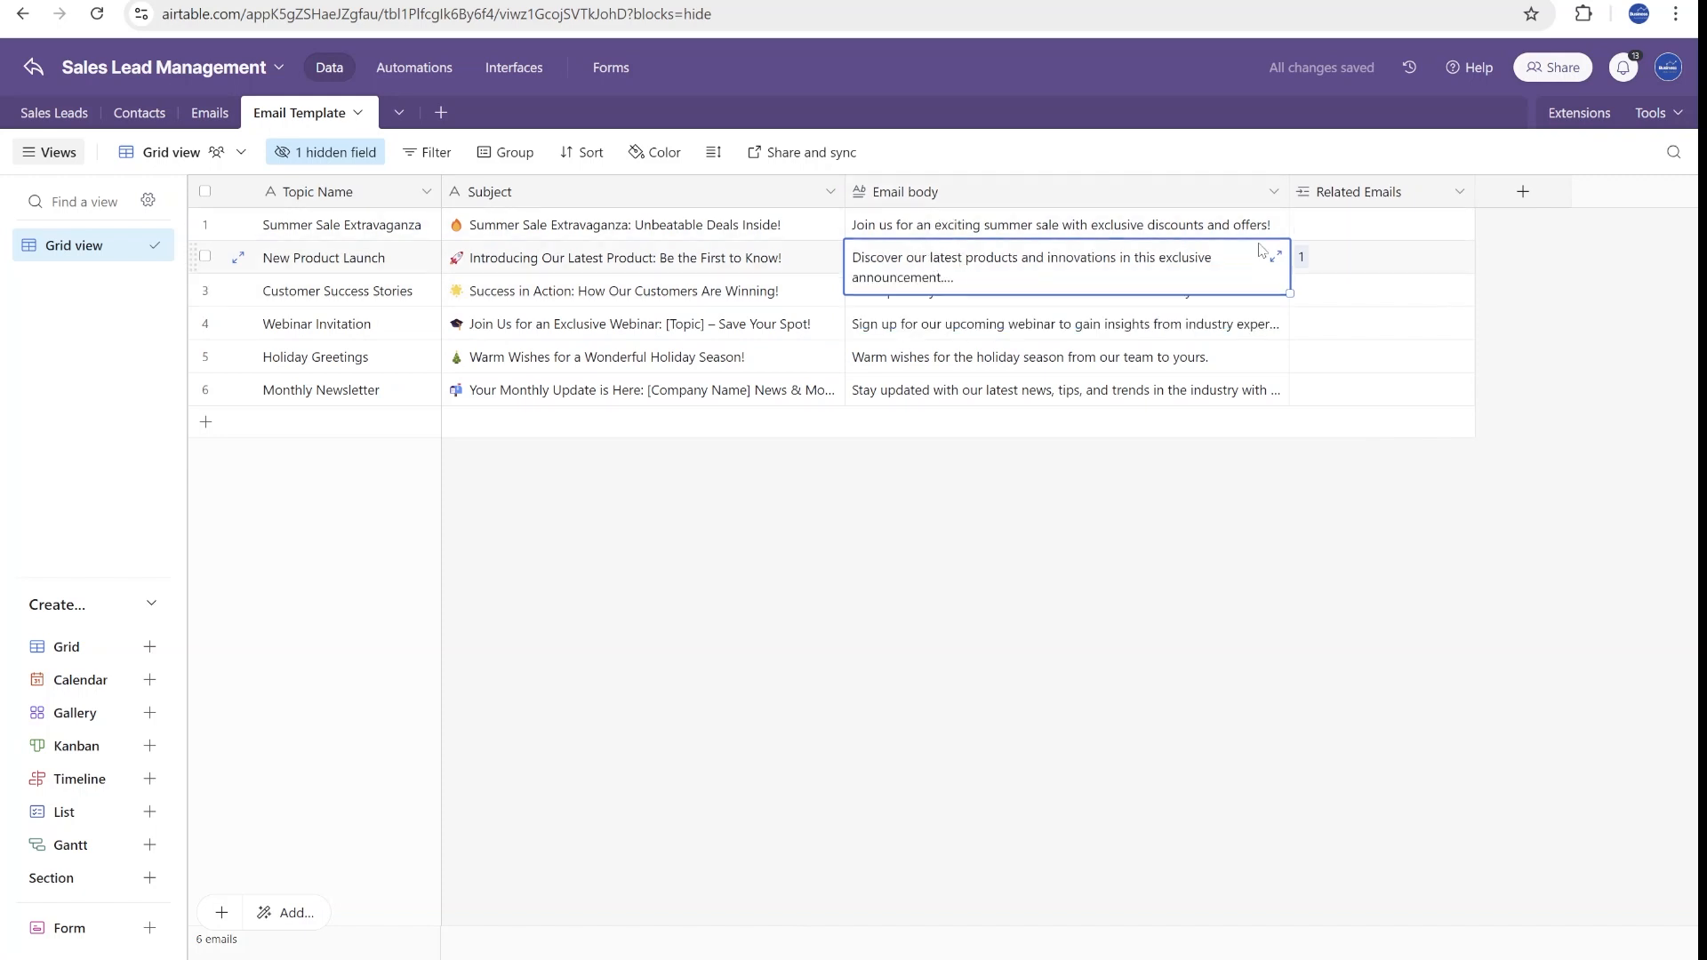
pyautogui.doubleClick(1081, 192)
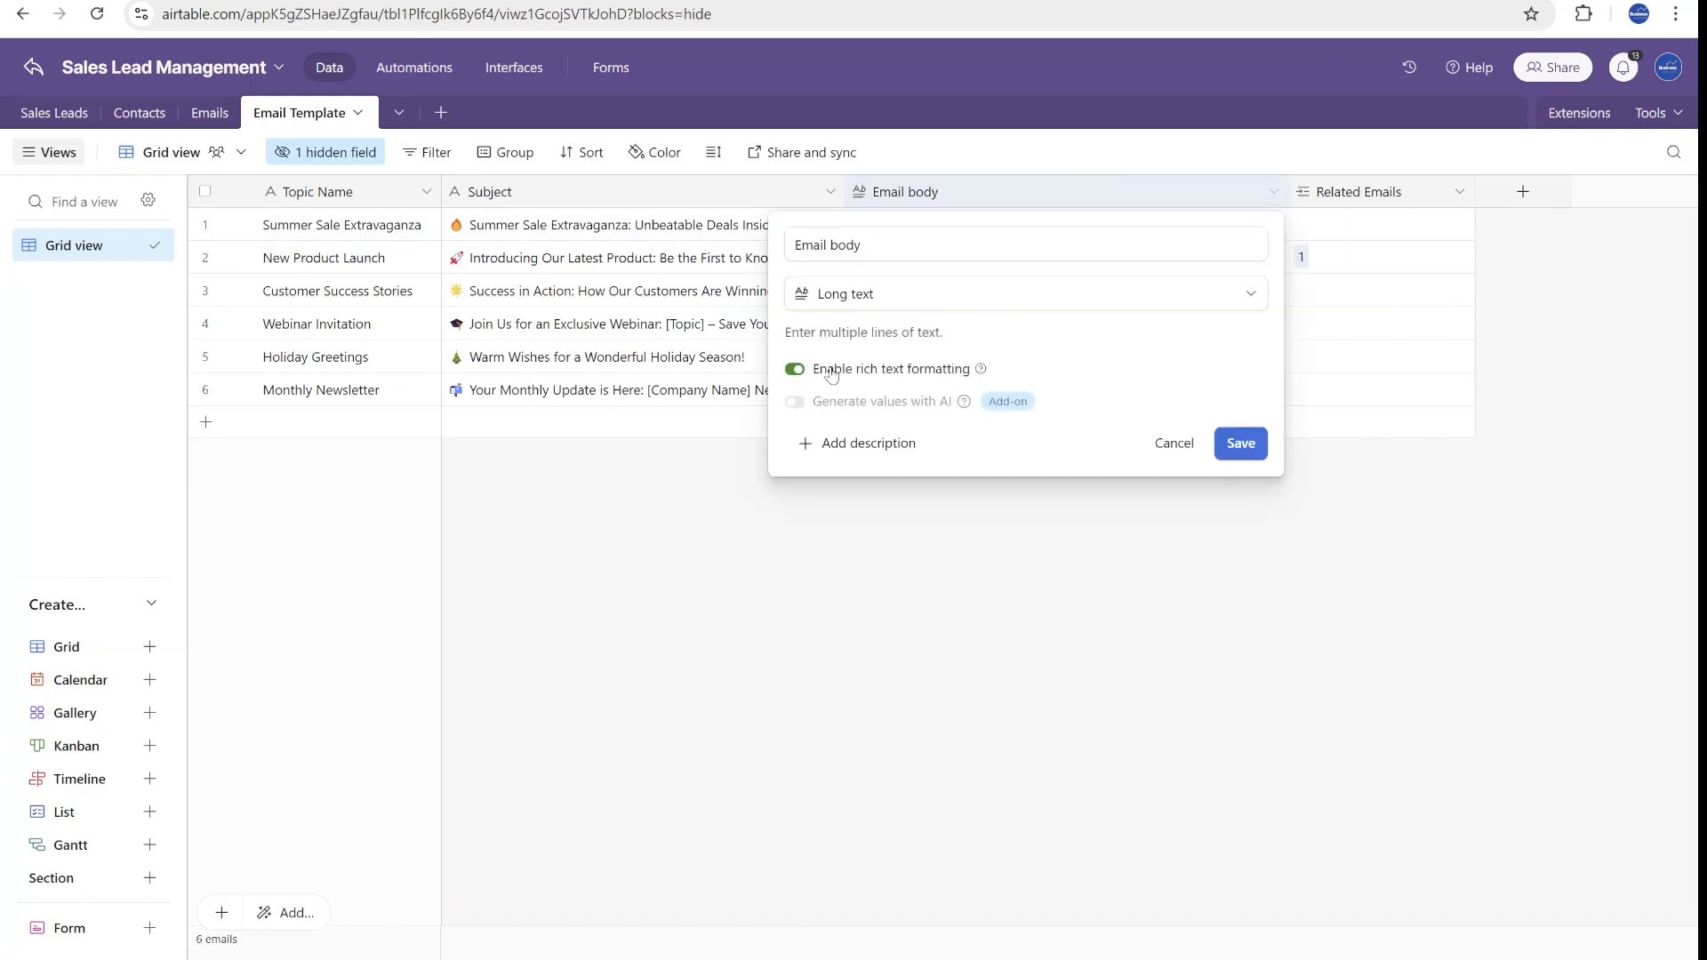
pyautogui.click(706, 298)
pyautogui.click(1067, 259)
pyautogui.click(1276, 258)
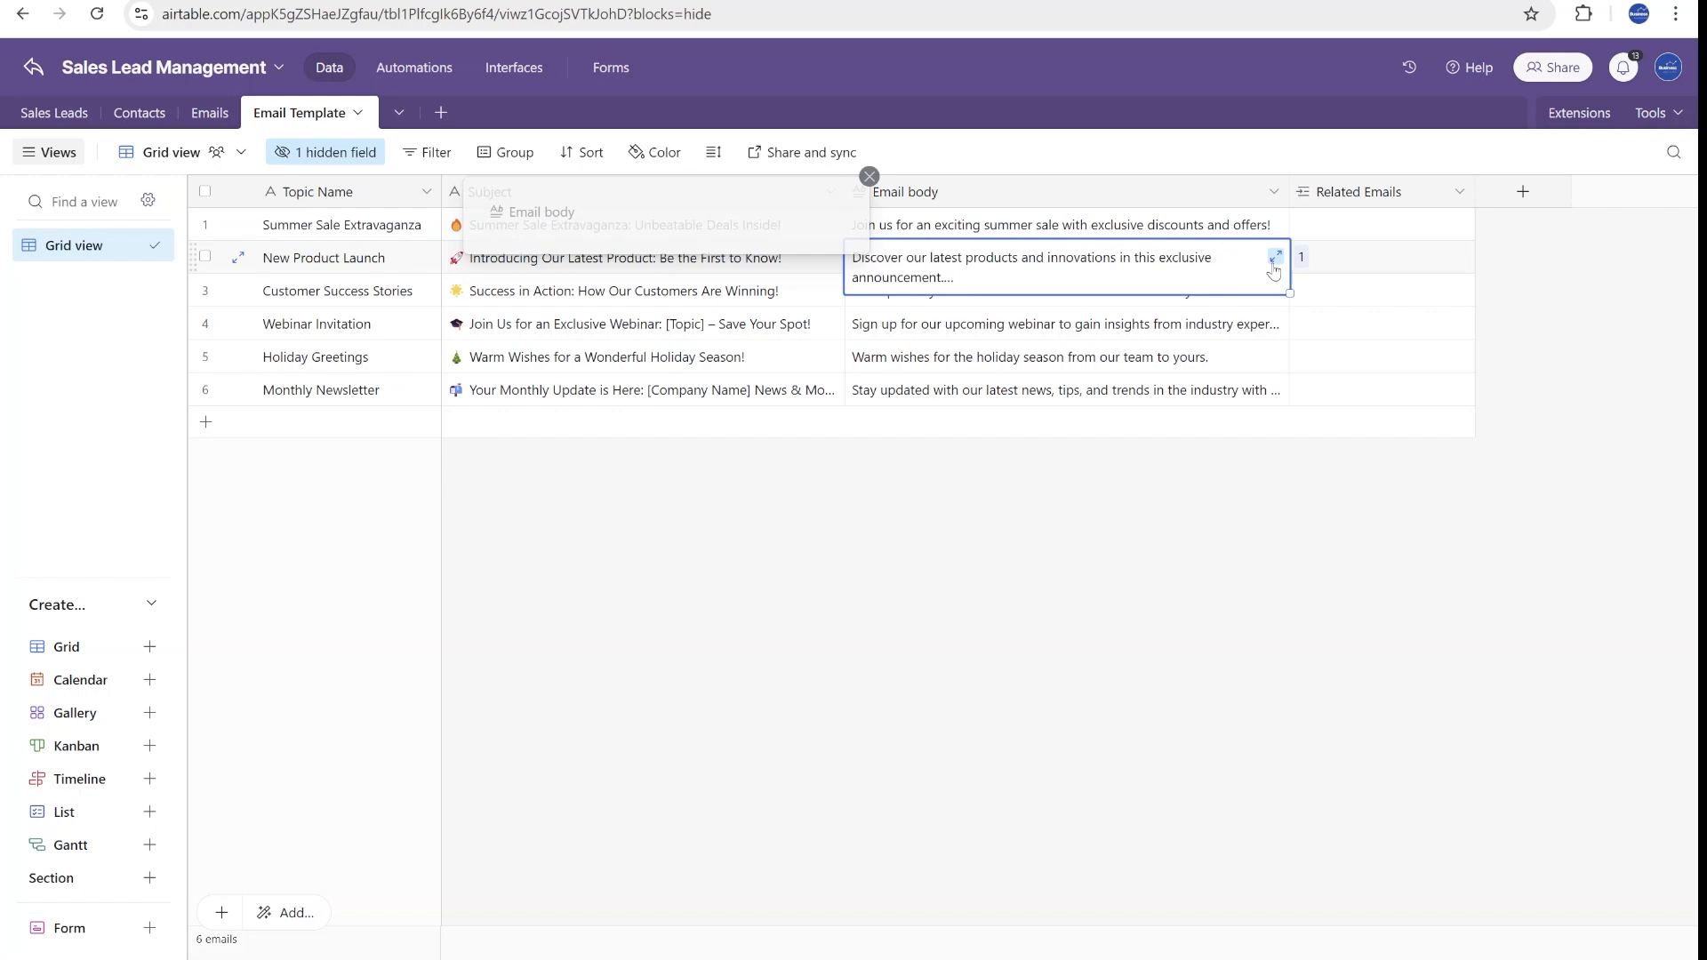
pyautogui.moveTo(475, 377); pyautogui.dragTo(400, 329)
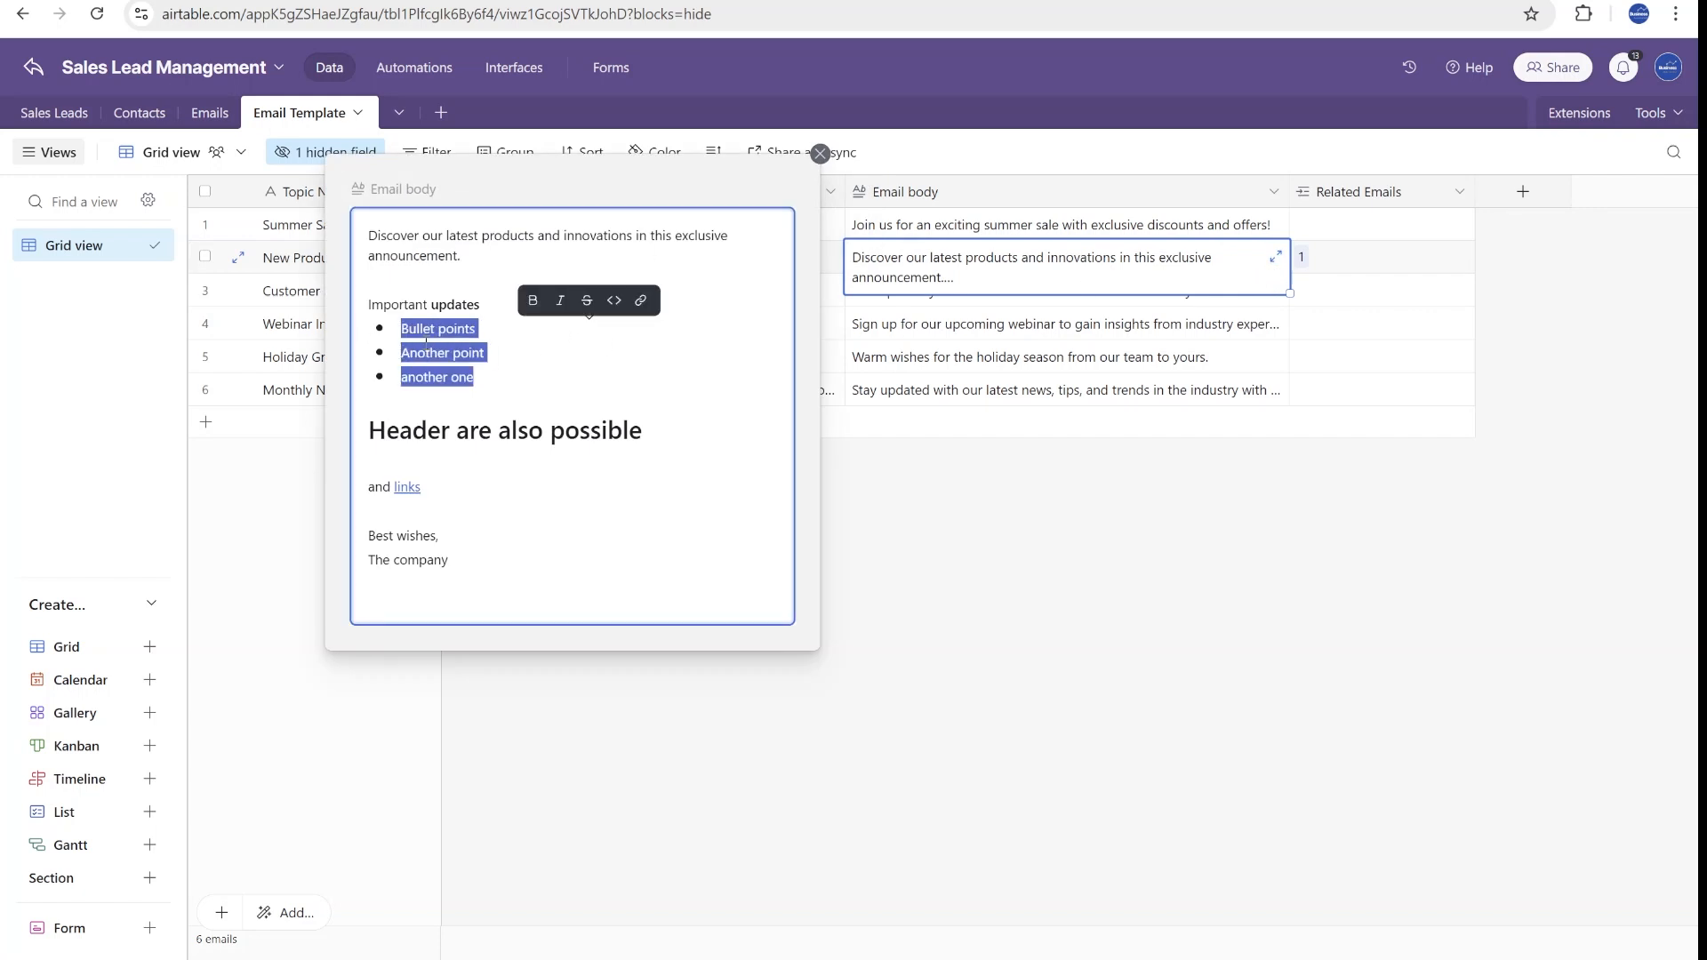
pyautogui.click(483, 481)
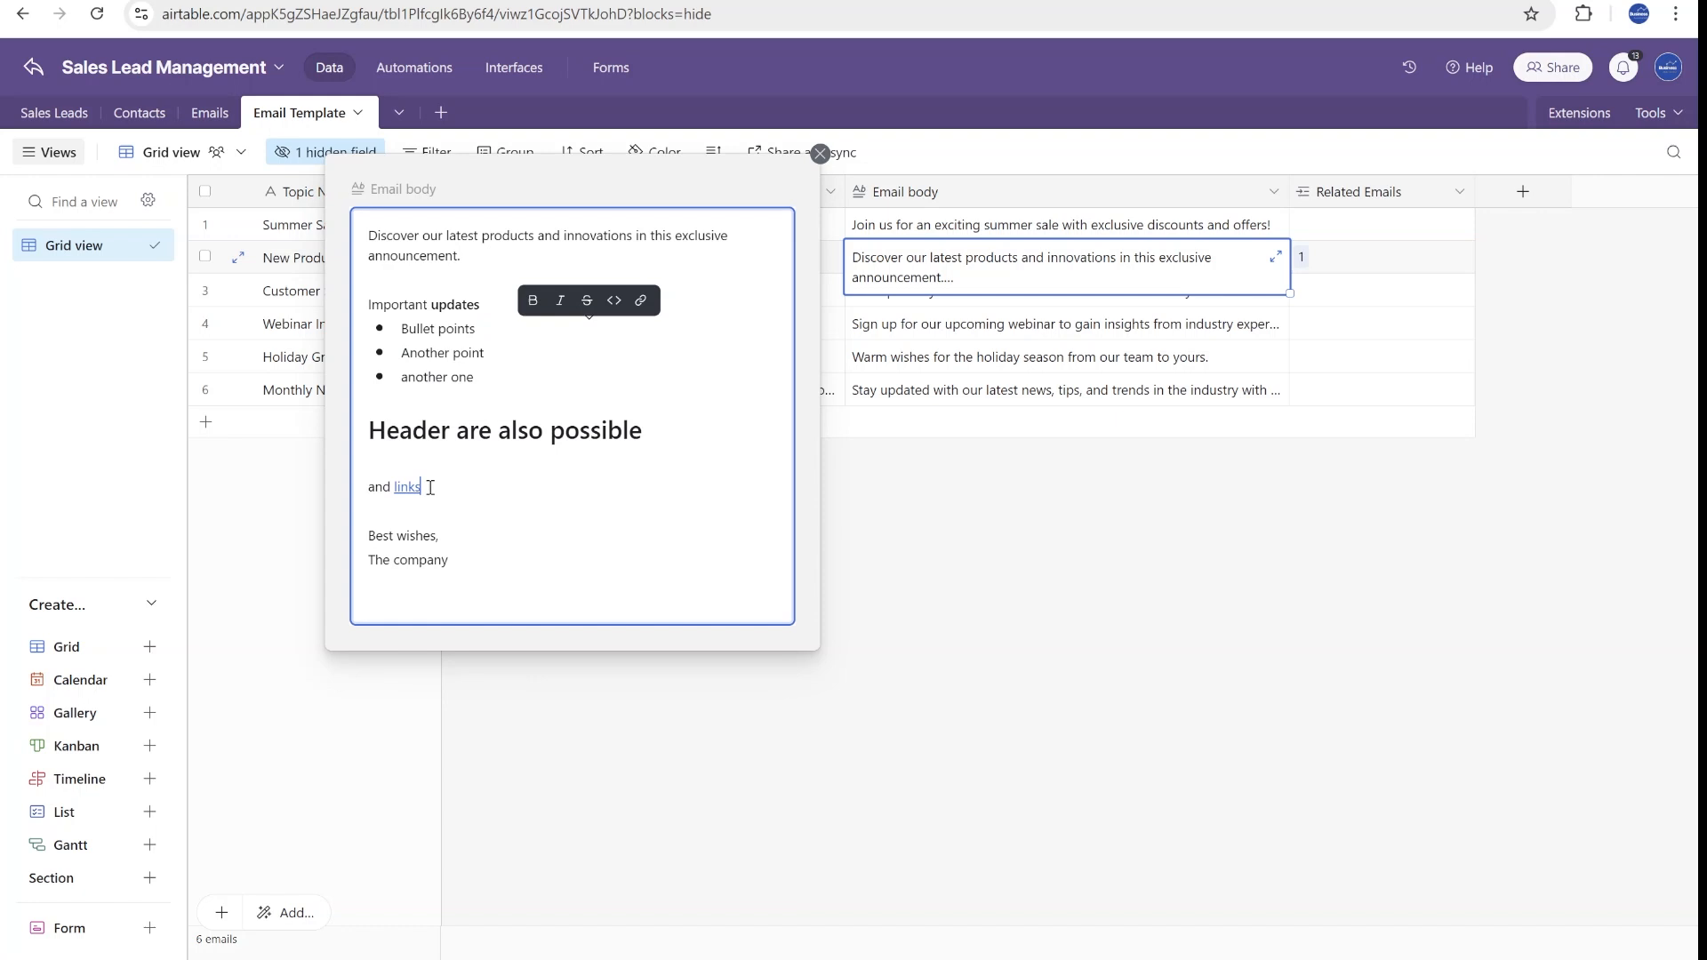
# Fill New Product Launch into all five email records' template cells, check Jane Doe's Status options, and go to Automations.
pyautogui.click(210, 113)
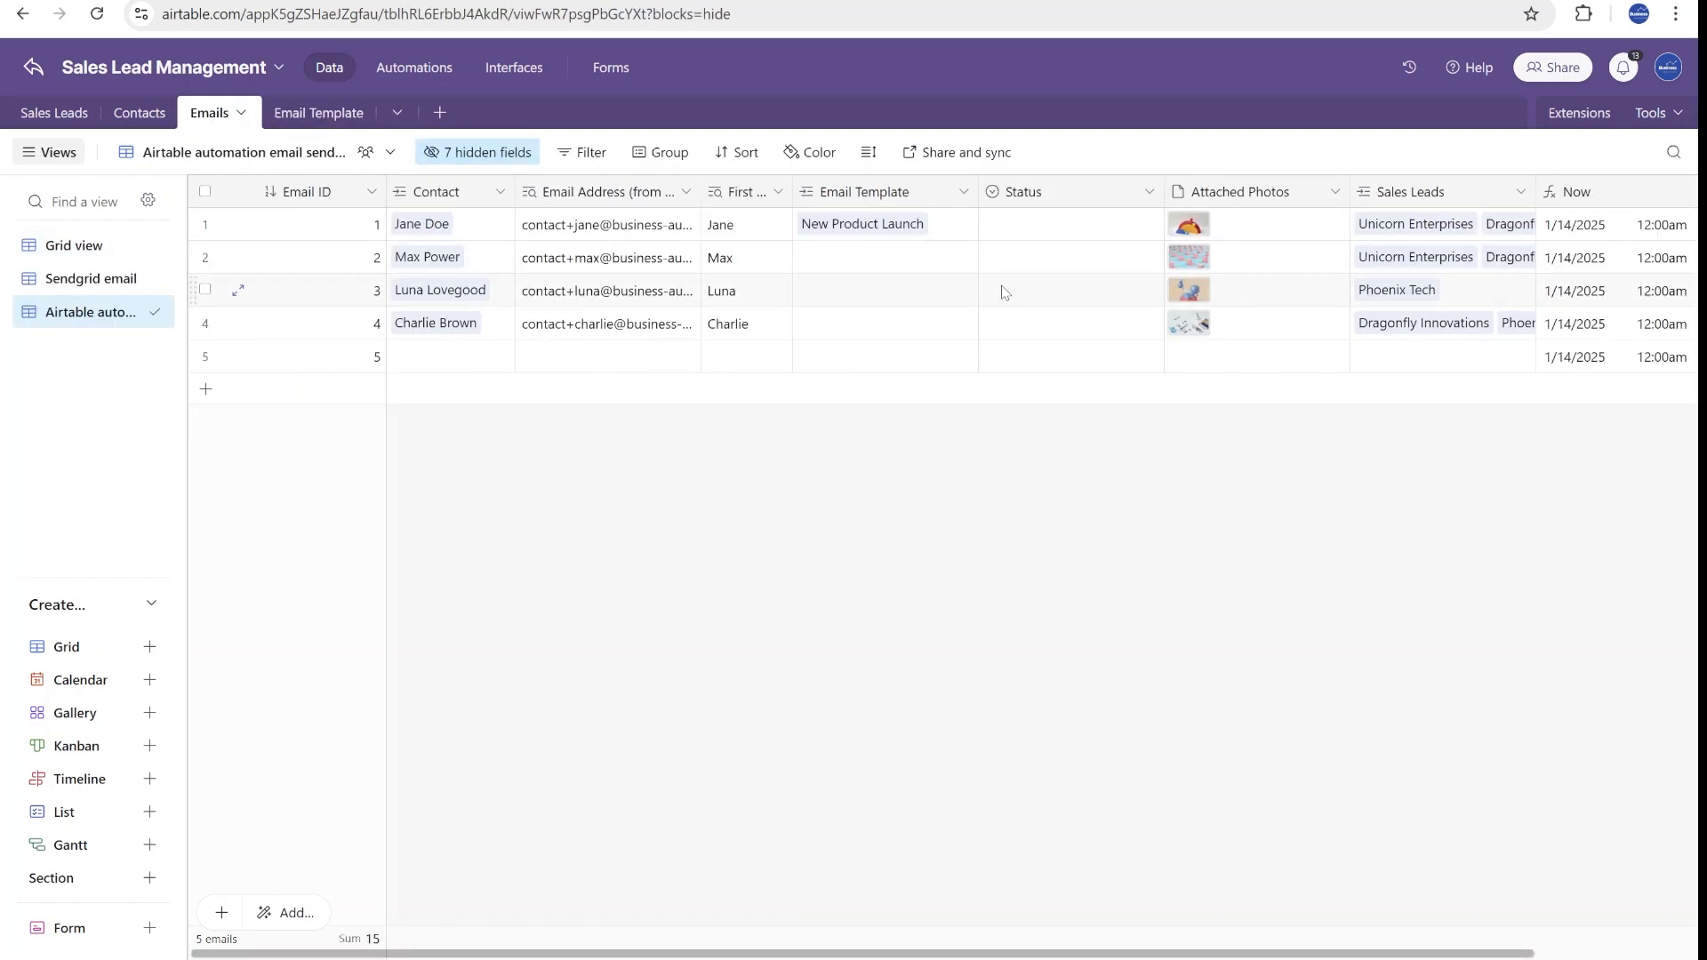
pyautogui.click(993, 255)
pyautogui.click(825, 250)
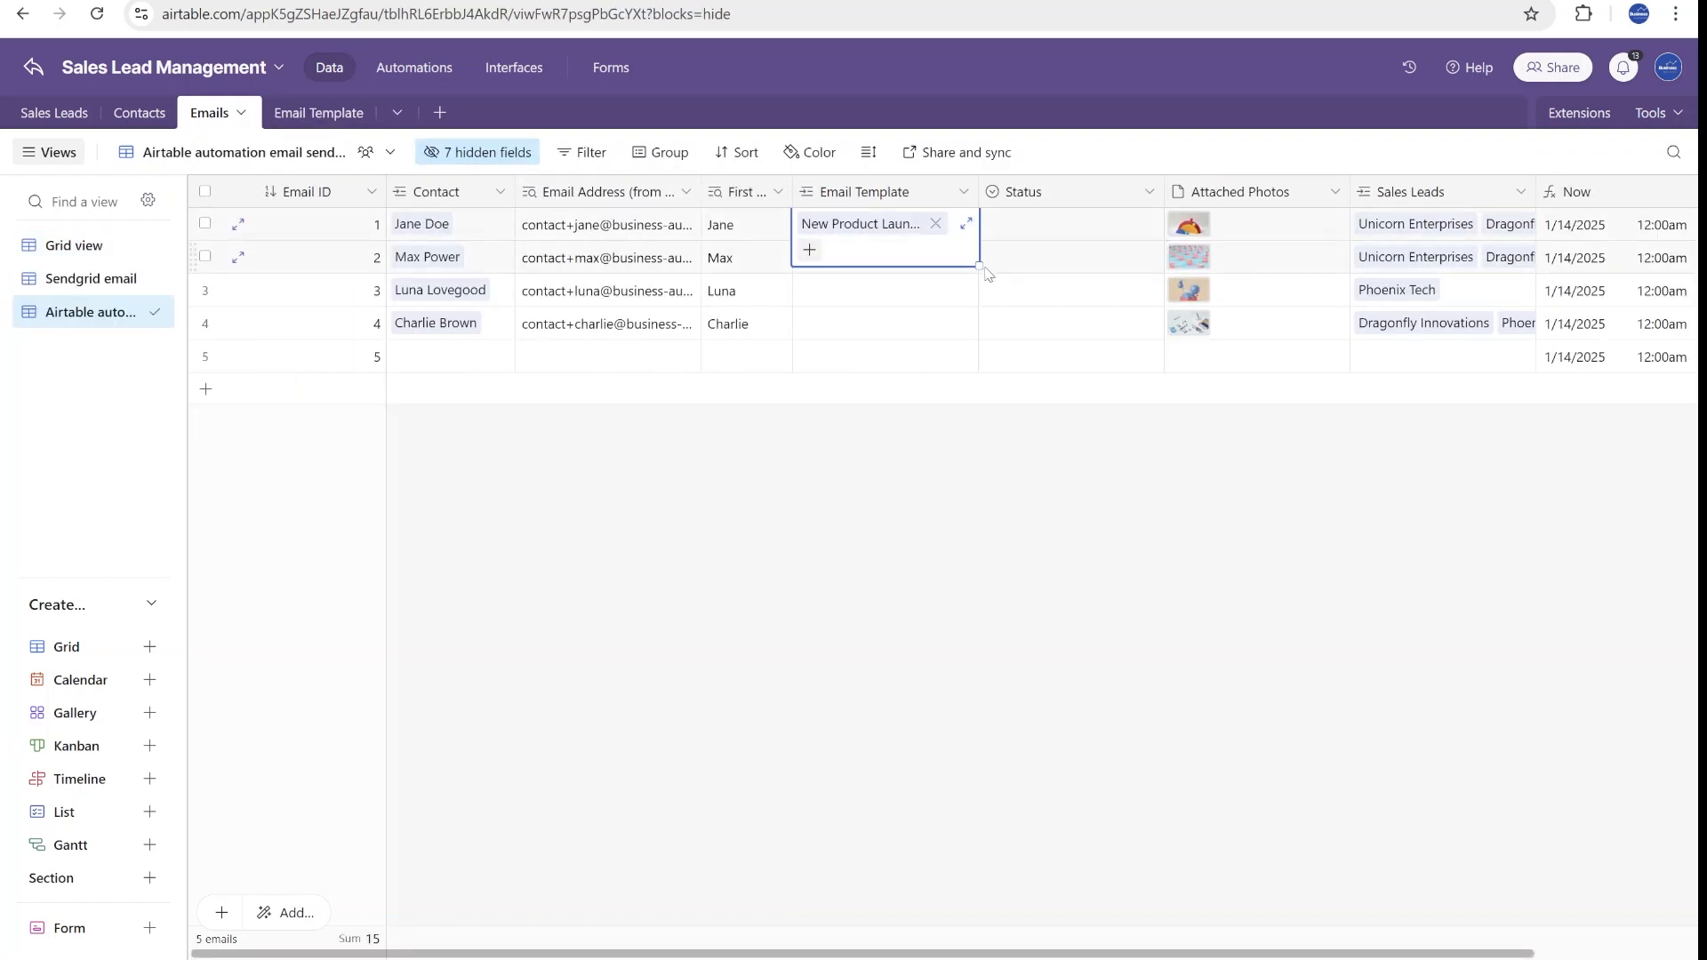
pyautogui.moveTo(979, 266); pyautogui.dragTo(986, 339)
pyautogui.click(1068, 224)
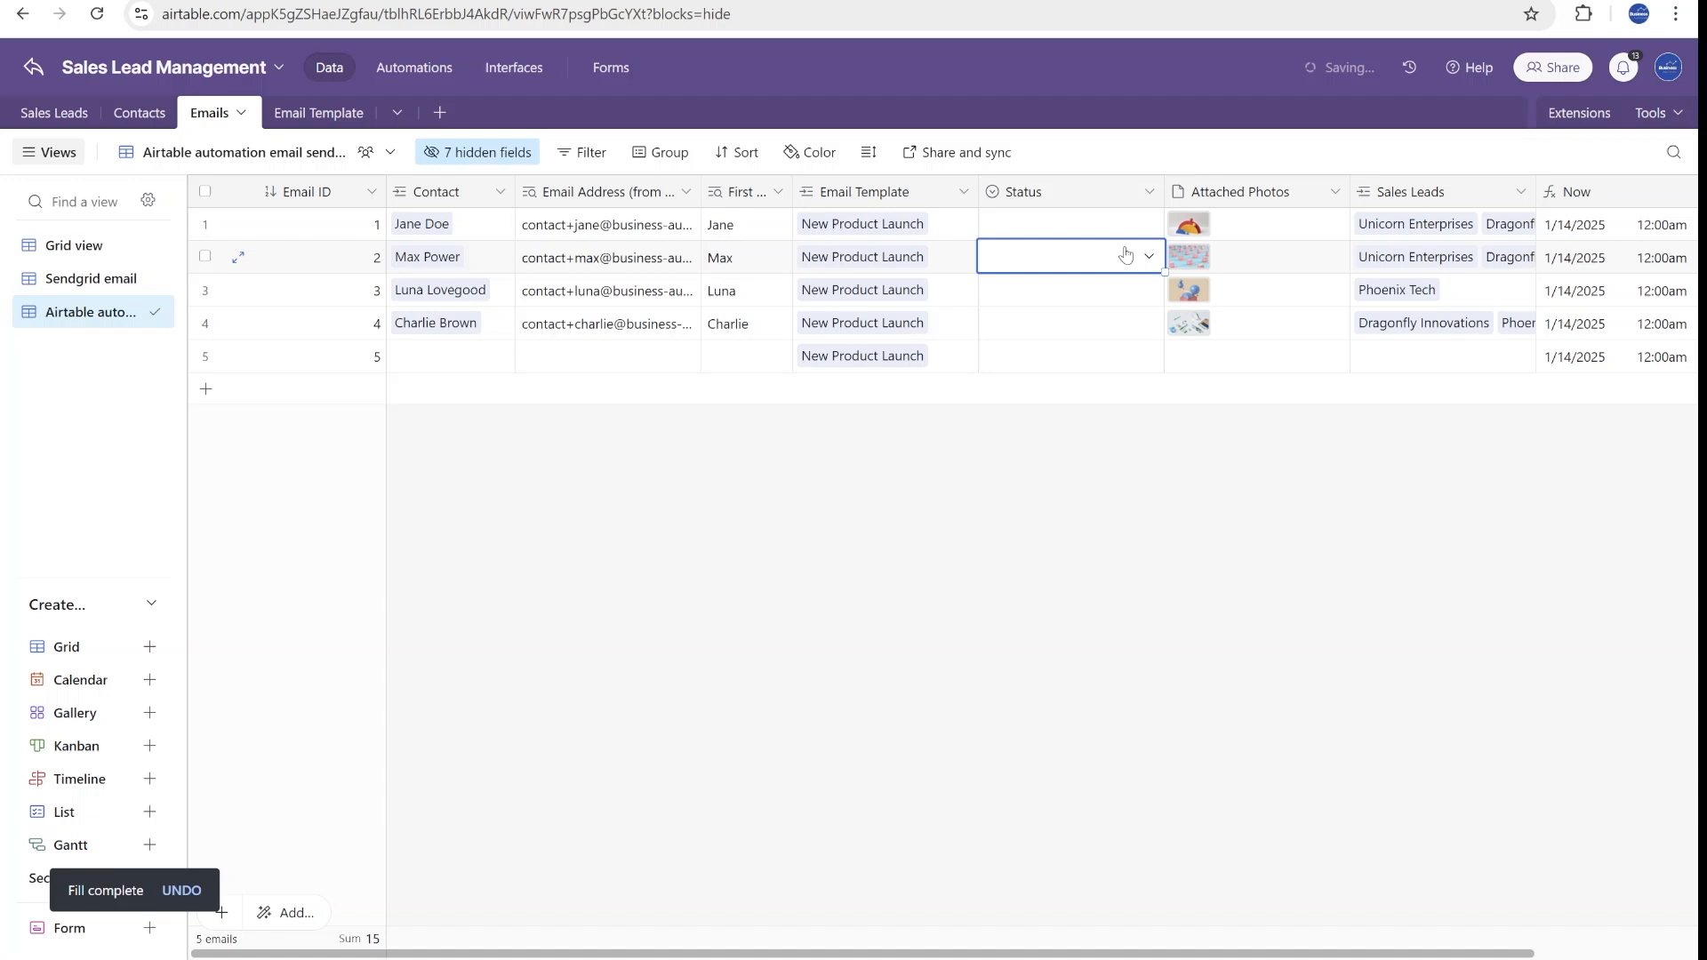
pyautogui.click(1055, 227)
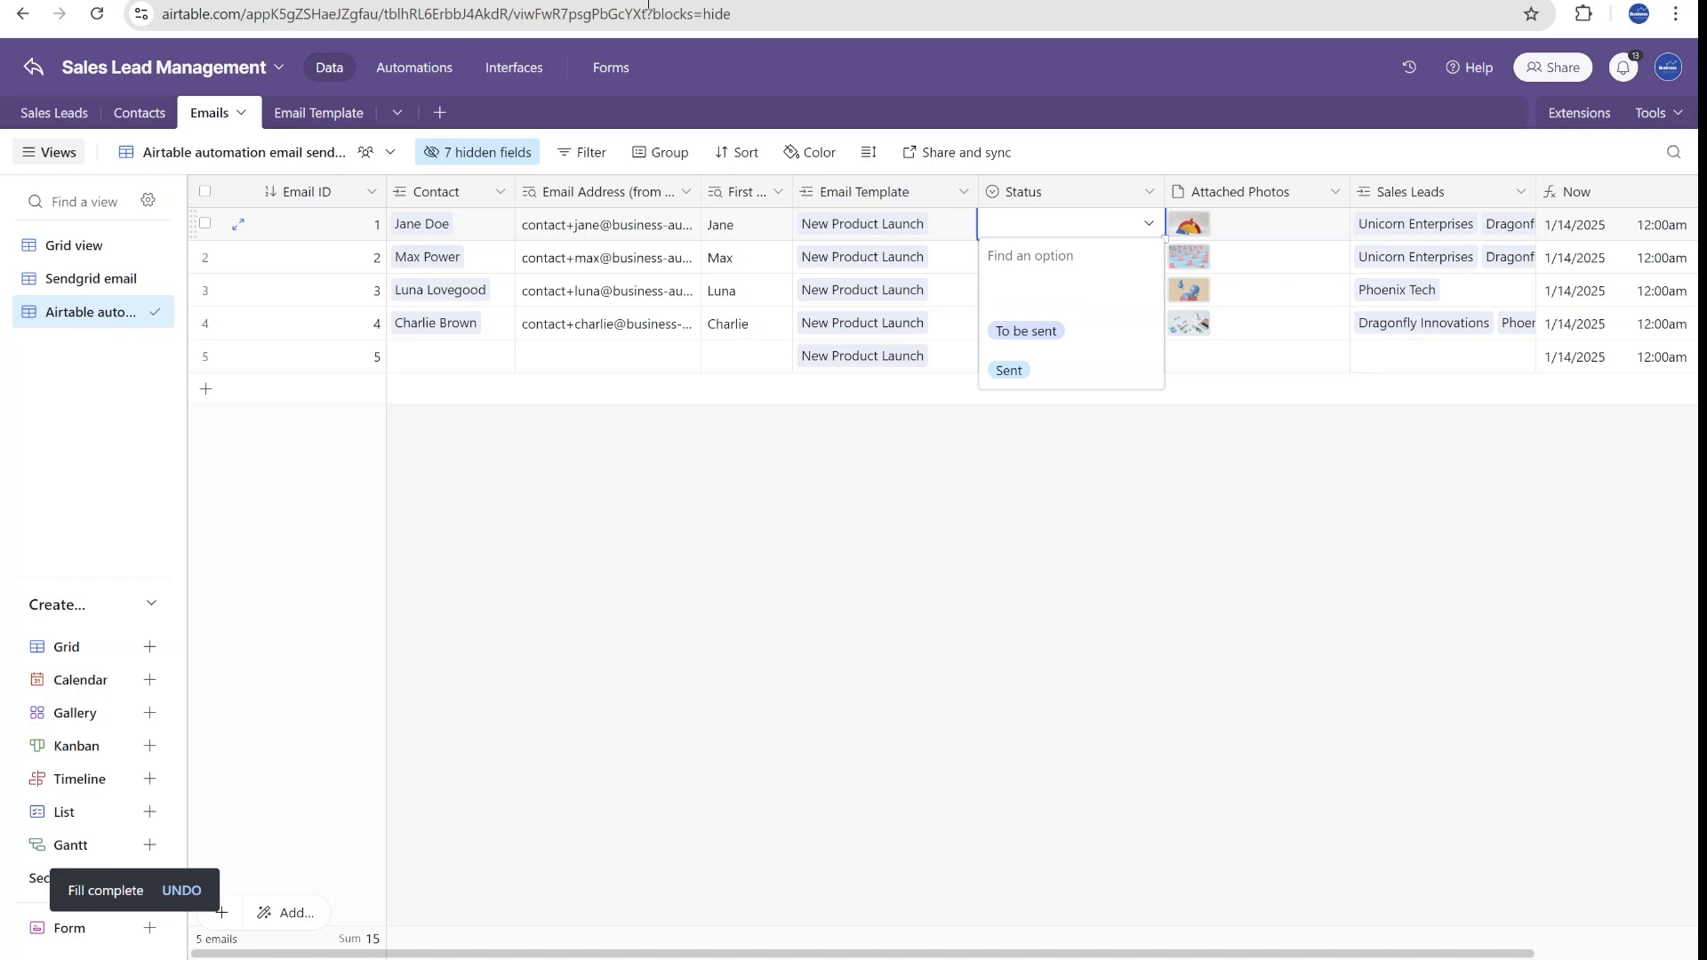
pyautogui.click(413, 67)
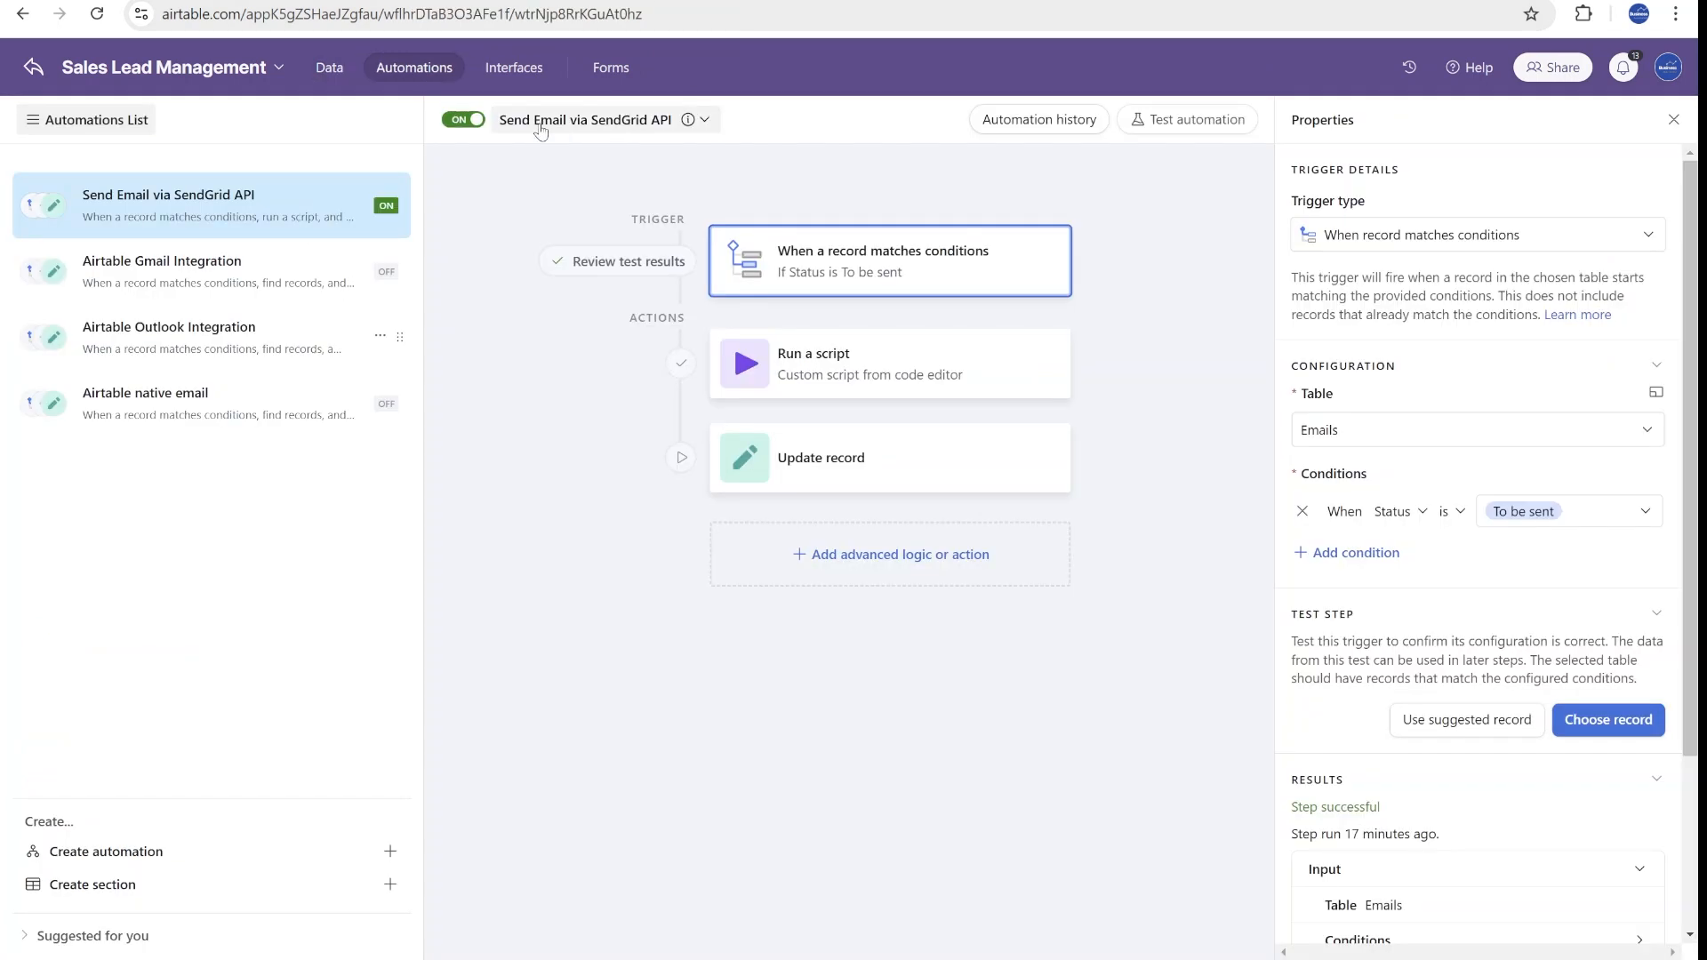
# Turn off the SendGrid automation, turn on the Gmail Integration one, and review its trigger and Find records step.
pyautogui.click(459, 124)
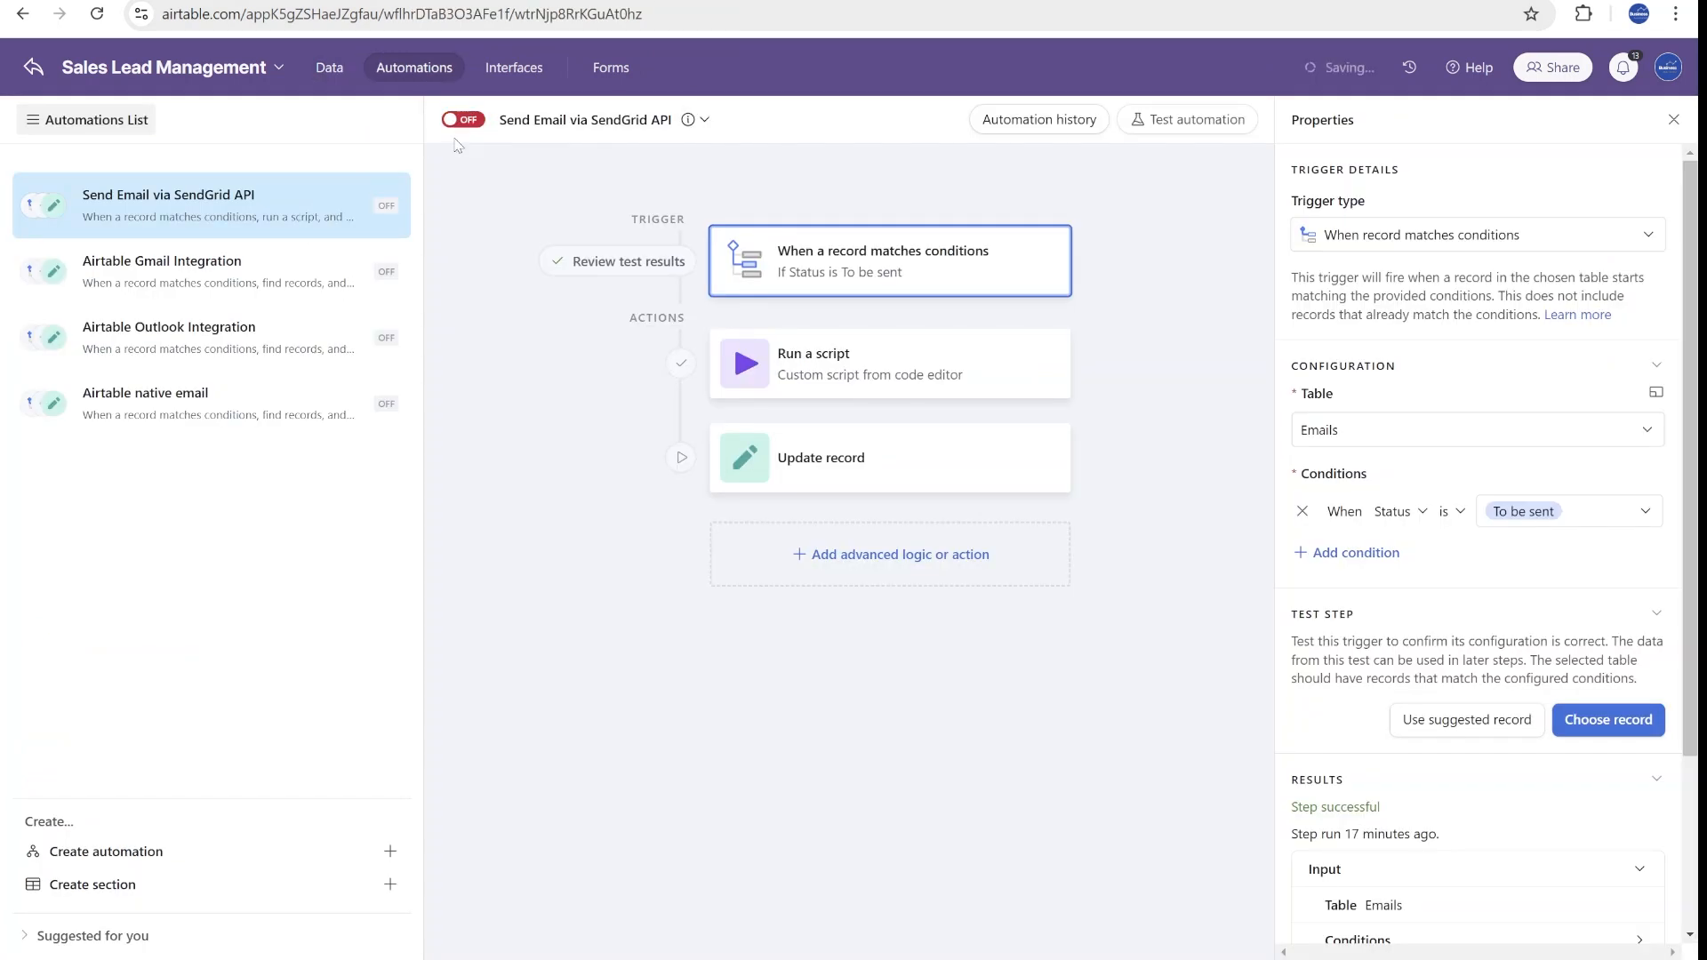
pyautogui.click(214, 270)
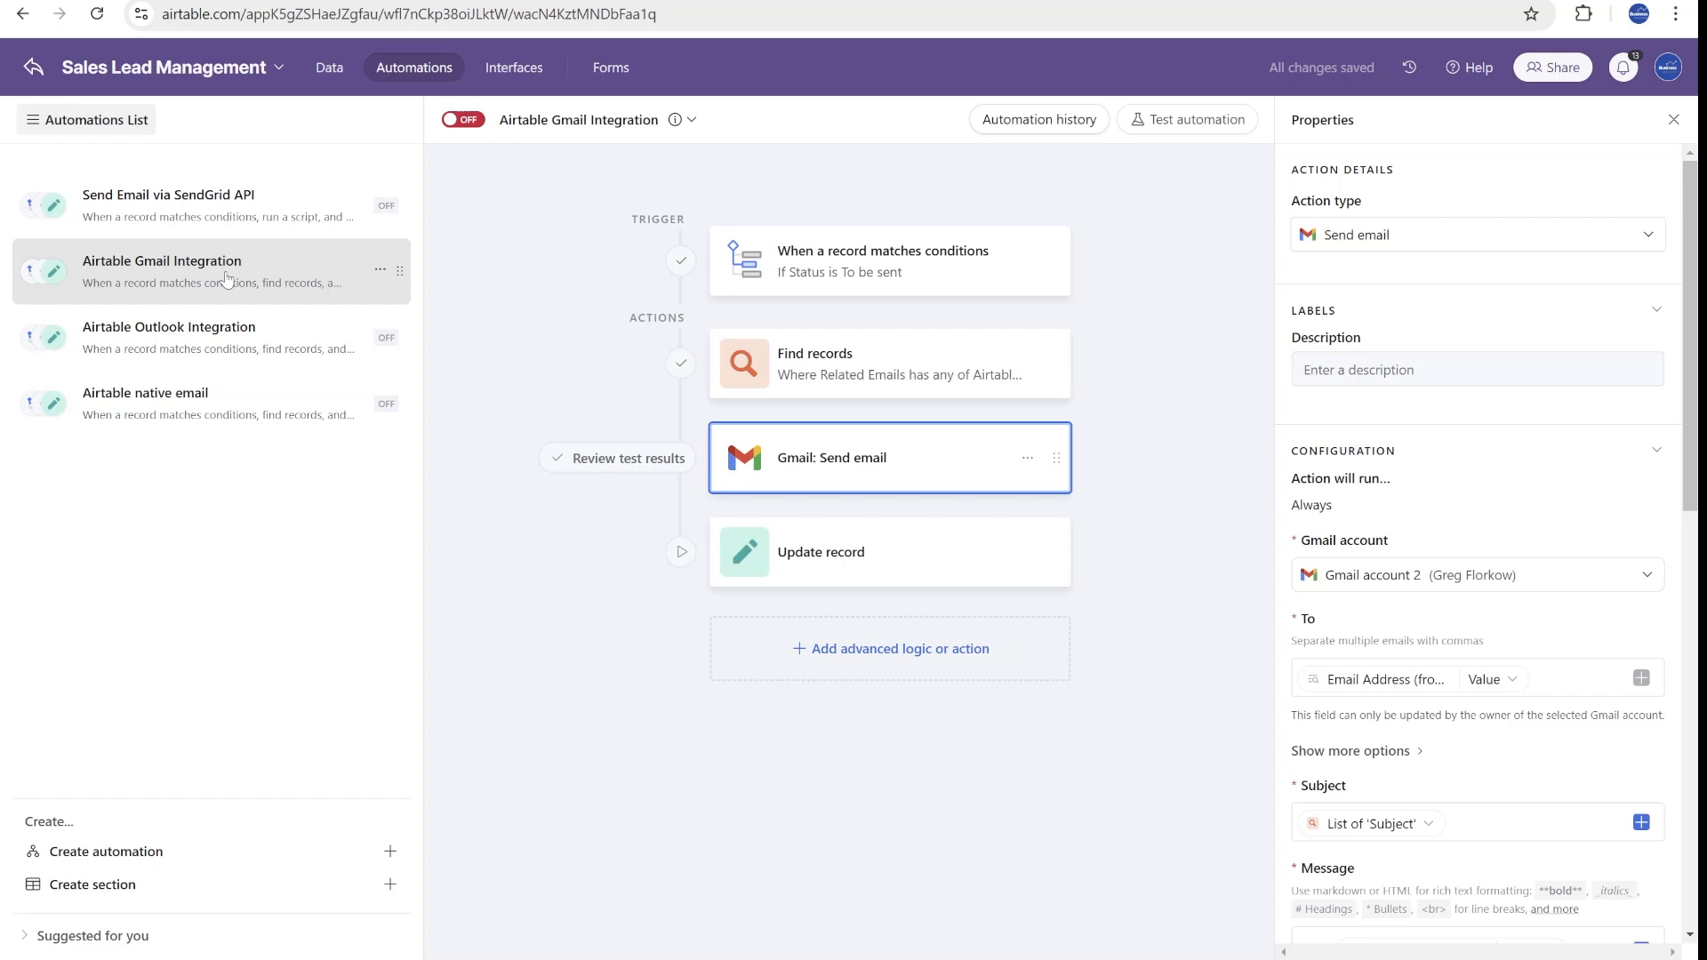
pyautogui.click(460, 120)
pyautogui.click(943, 254)
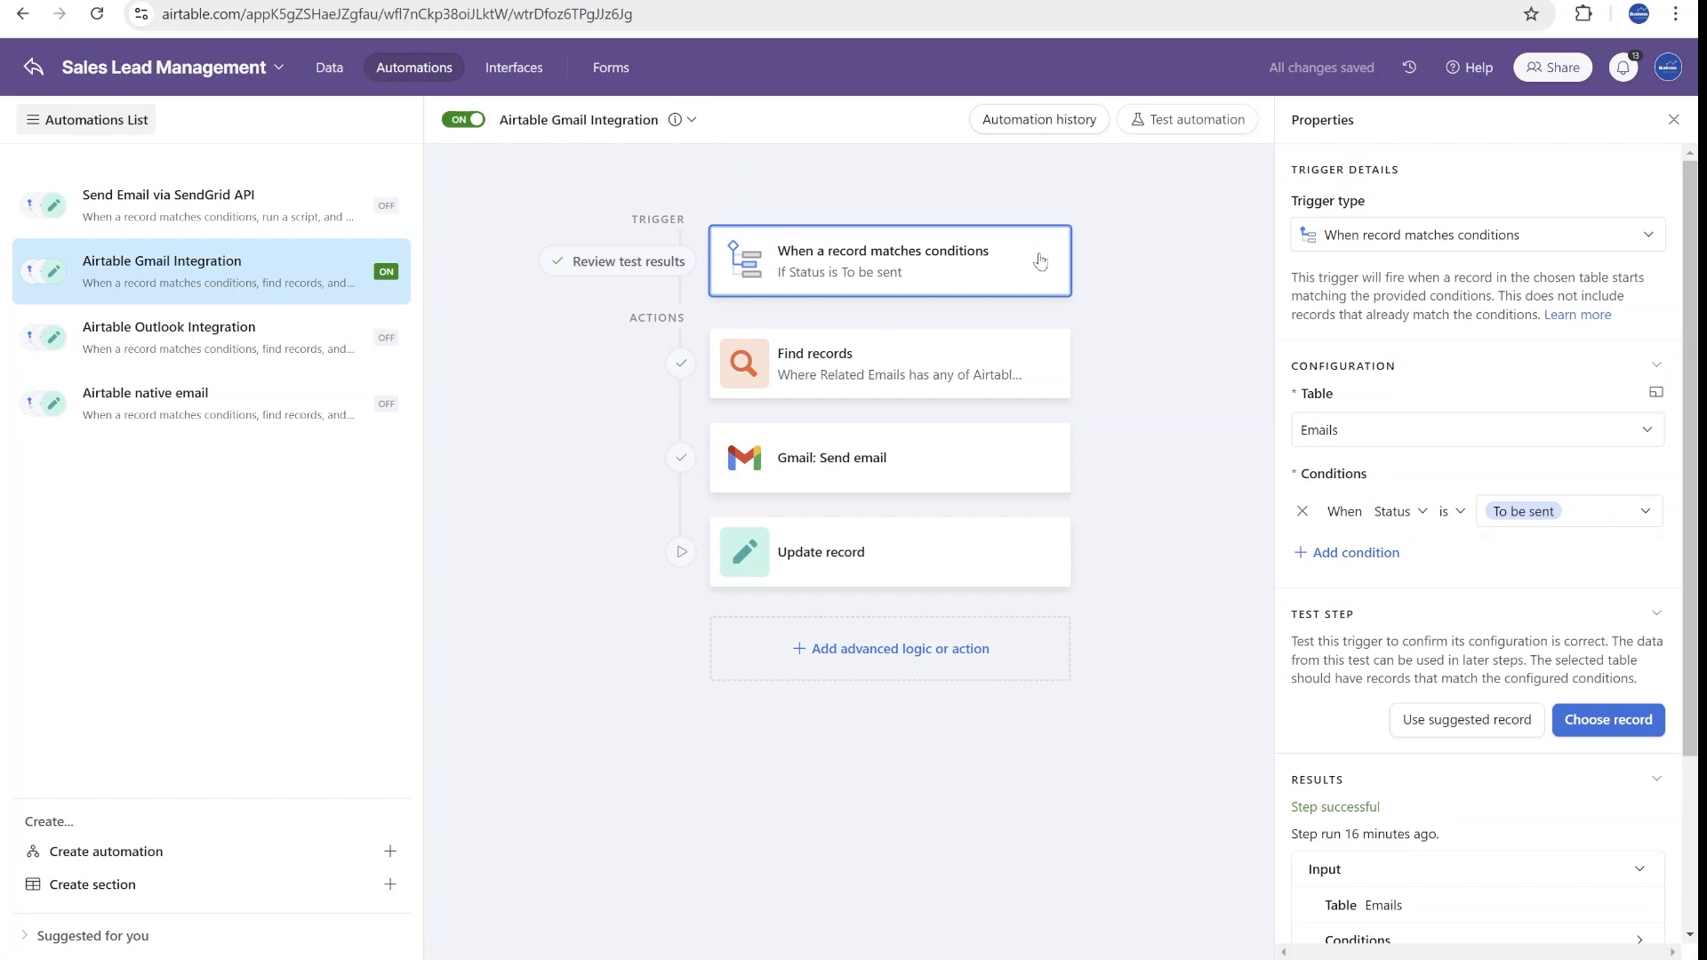
pyautogui.click(814, 353)
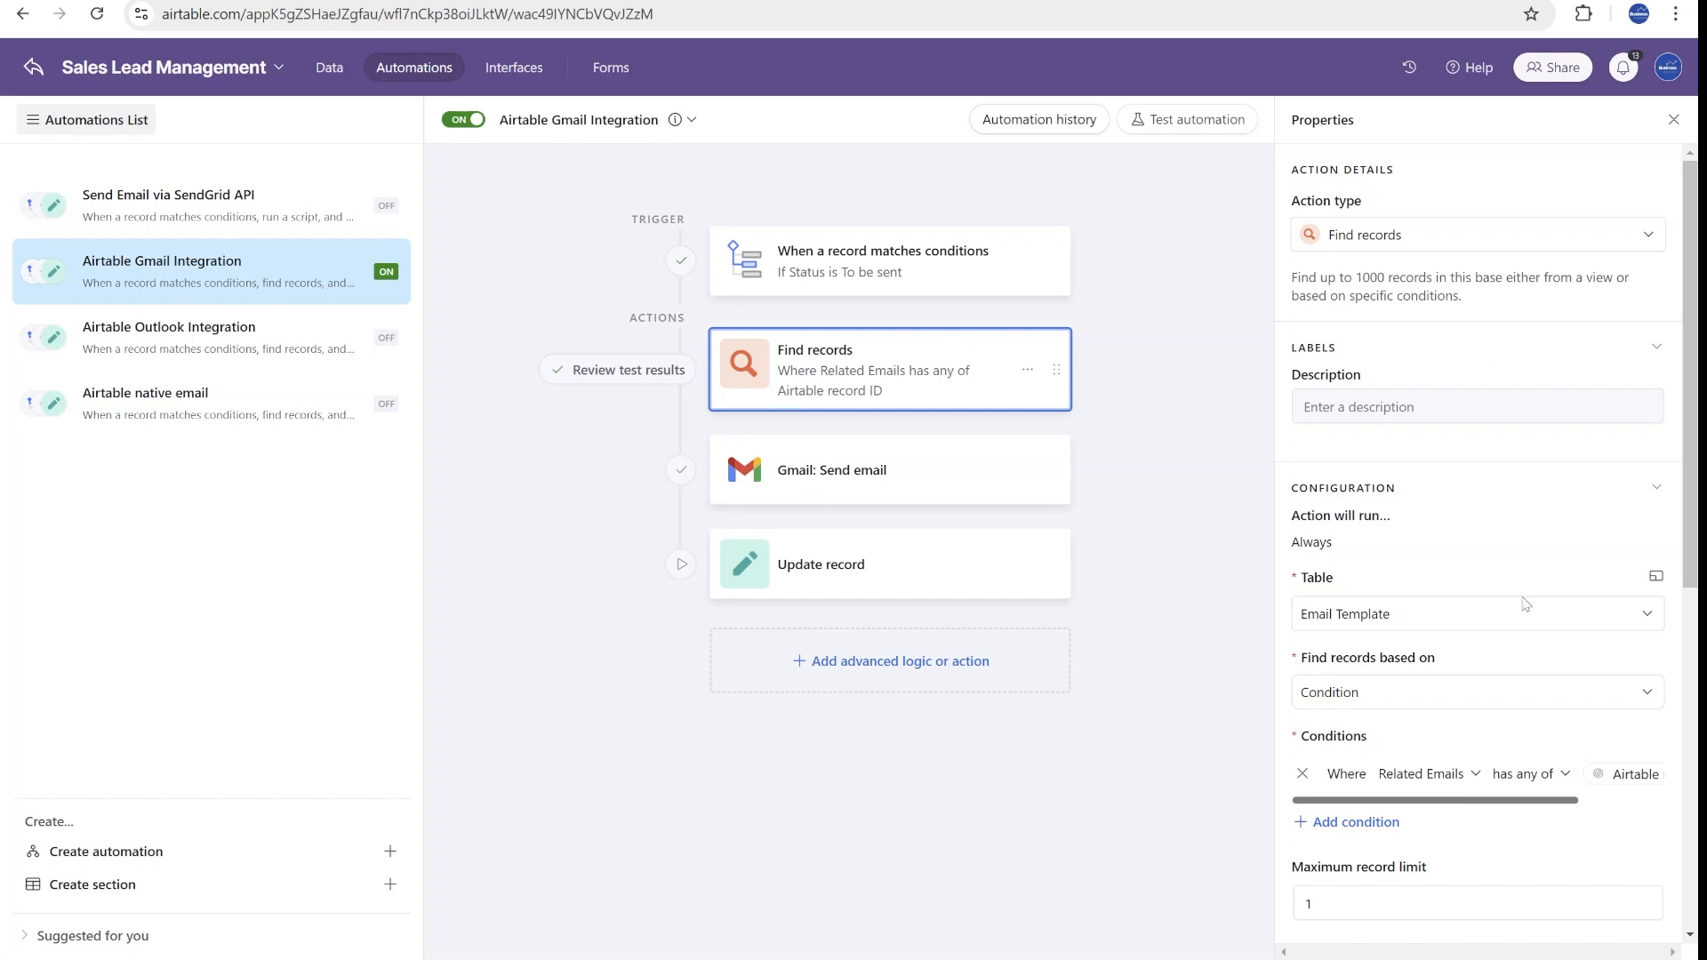
pyautogui.scroll(-2, 1527, 606)
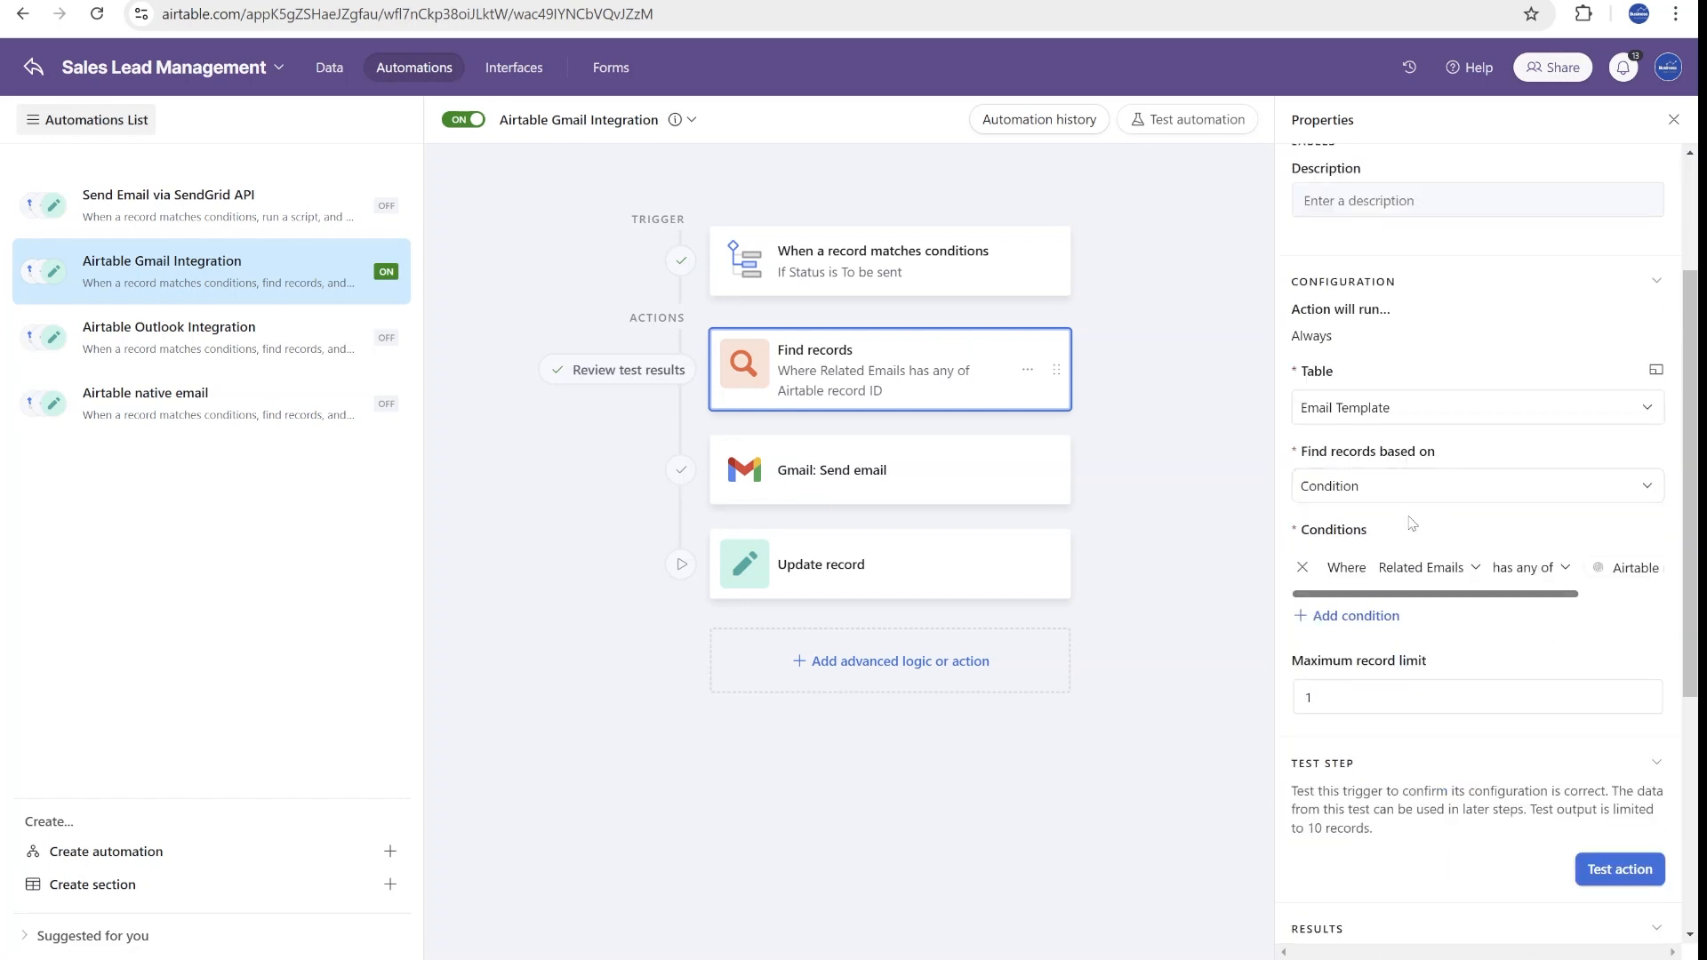
pyautogui.scroll(-1, 1412, 523)
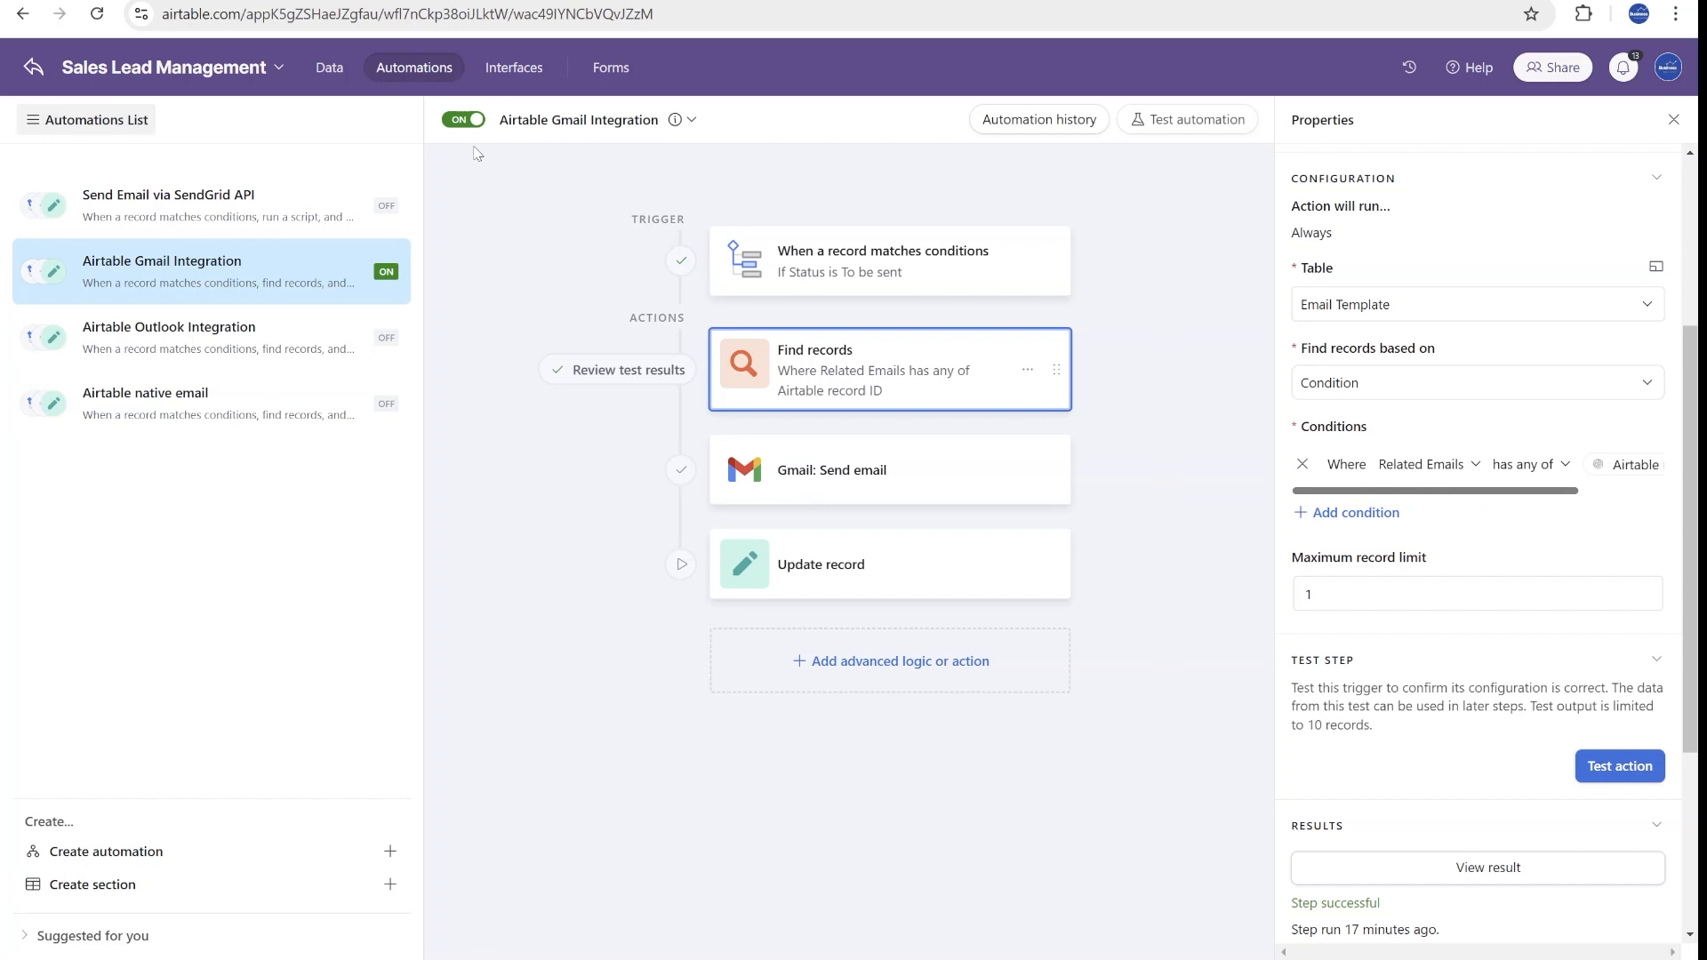
pyautogui.click(330, 67)
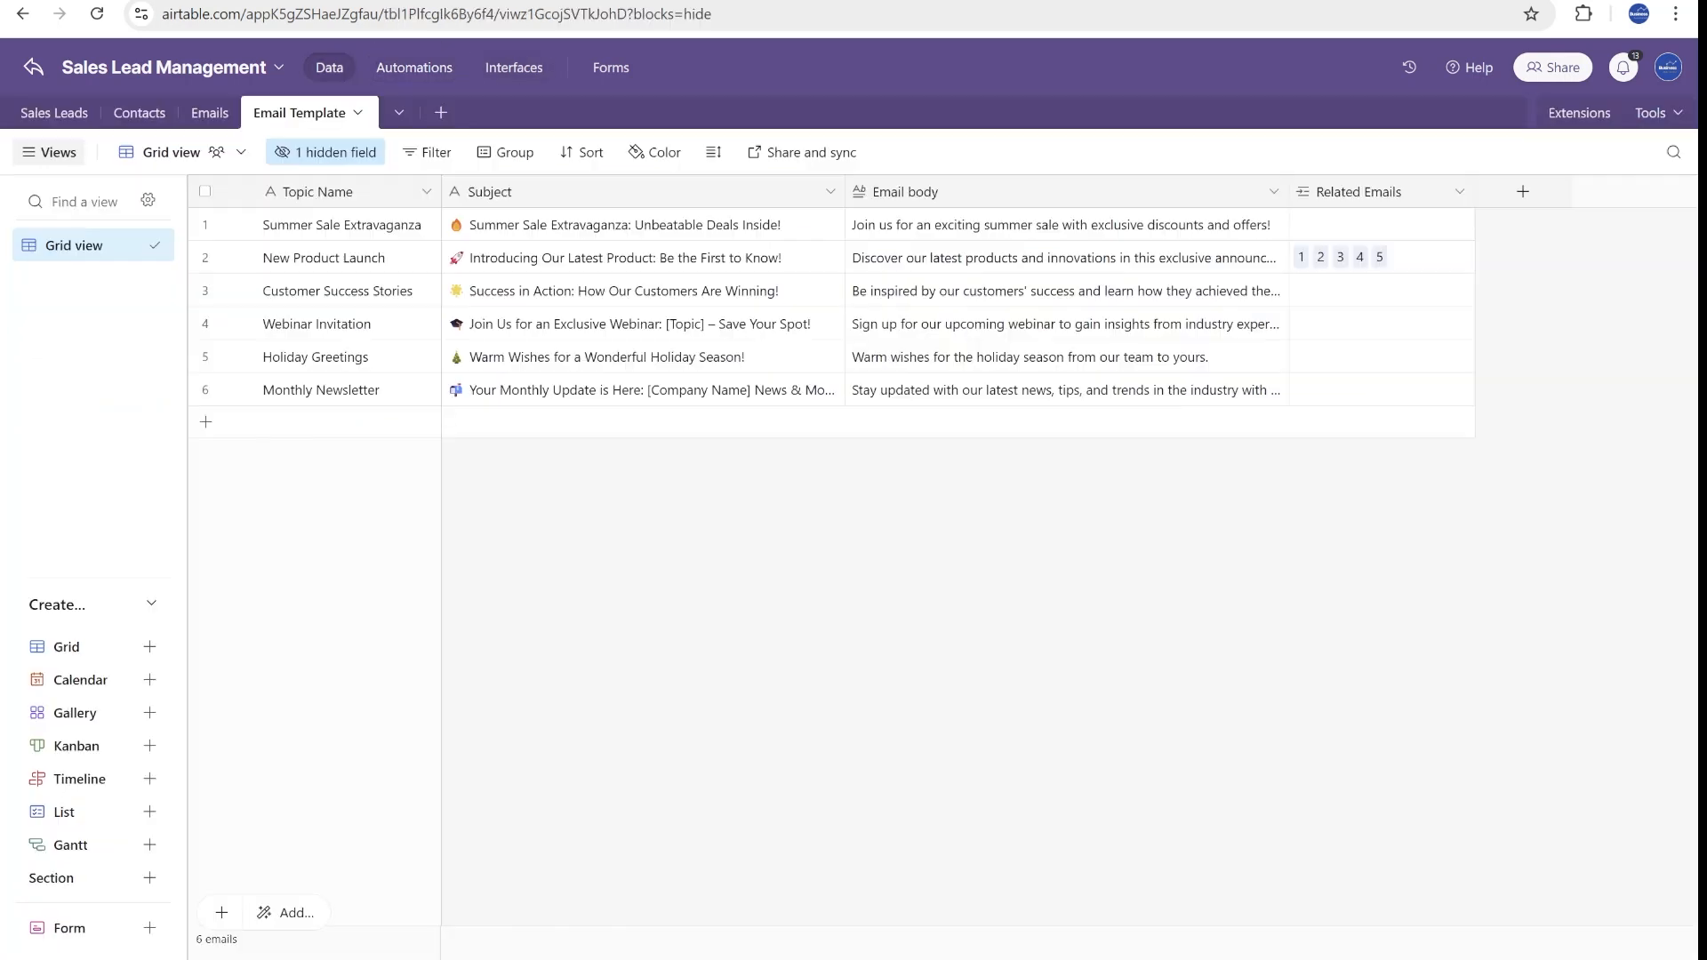
pyautogui.click(414, 67)
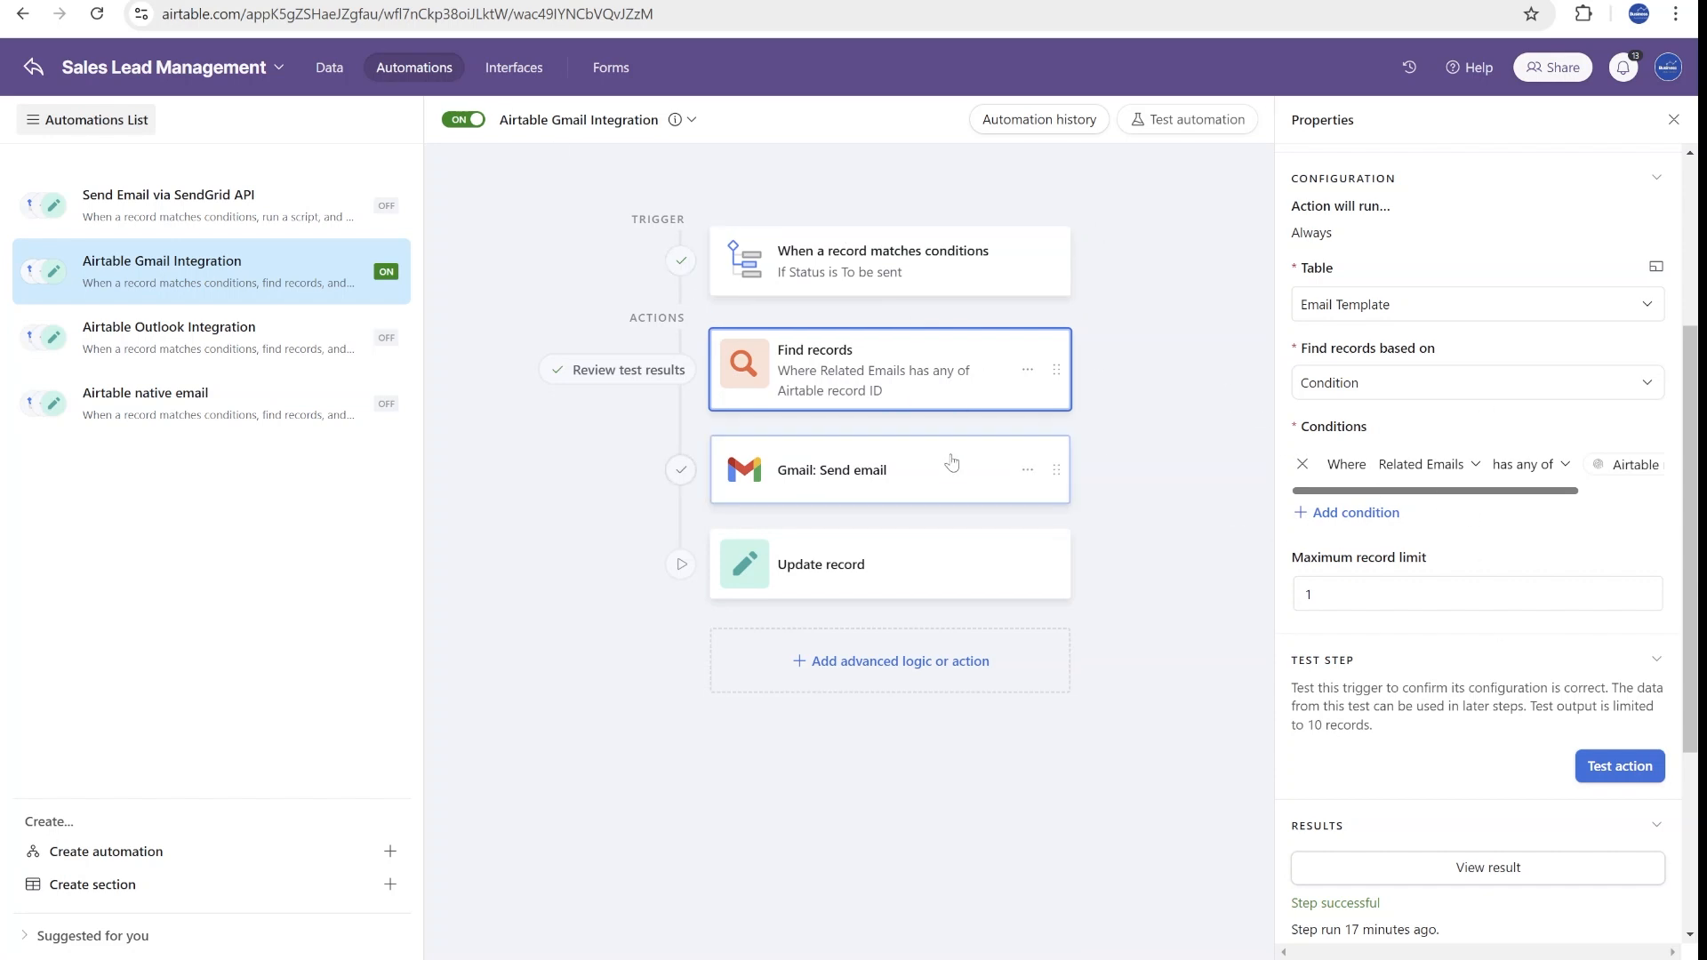
# Inspect the Gmail send-email step's Subject and Message, which insert the template's Subject and Email body after 'Dear'.
pyautogui.click(947, 468)
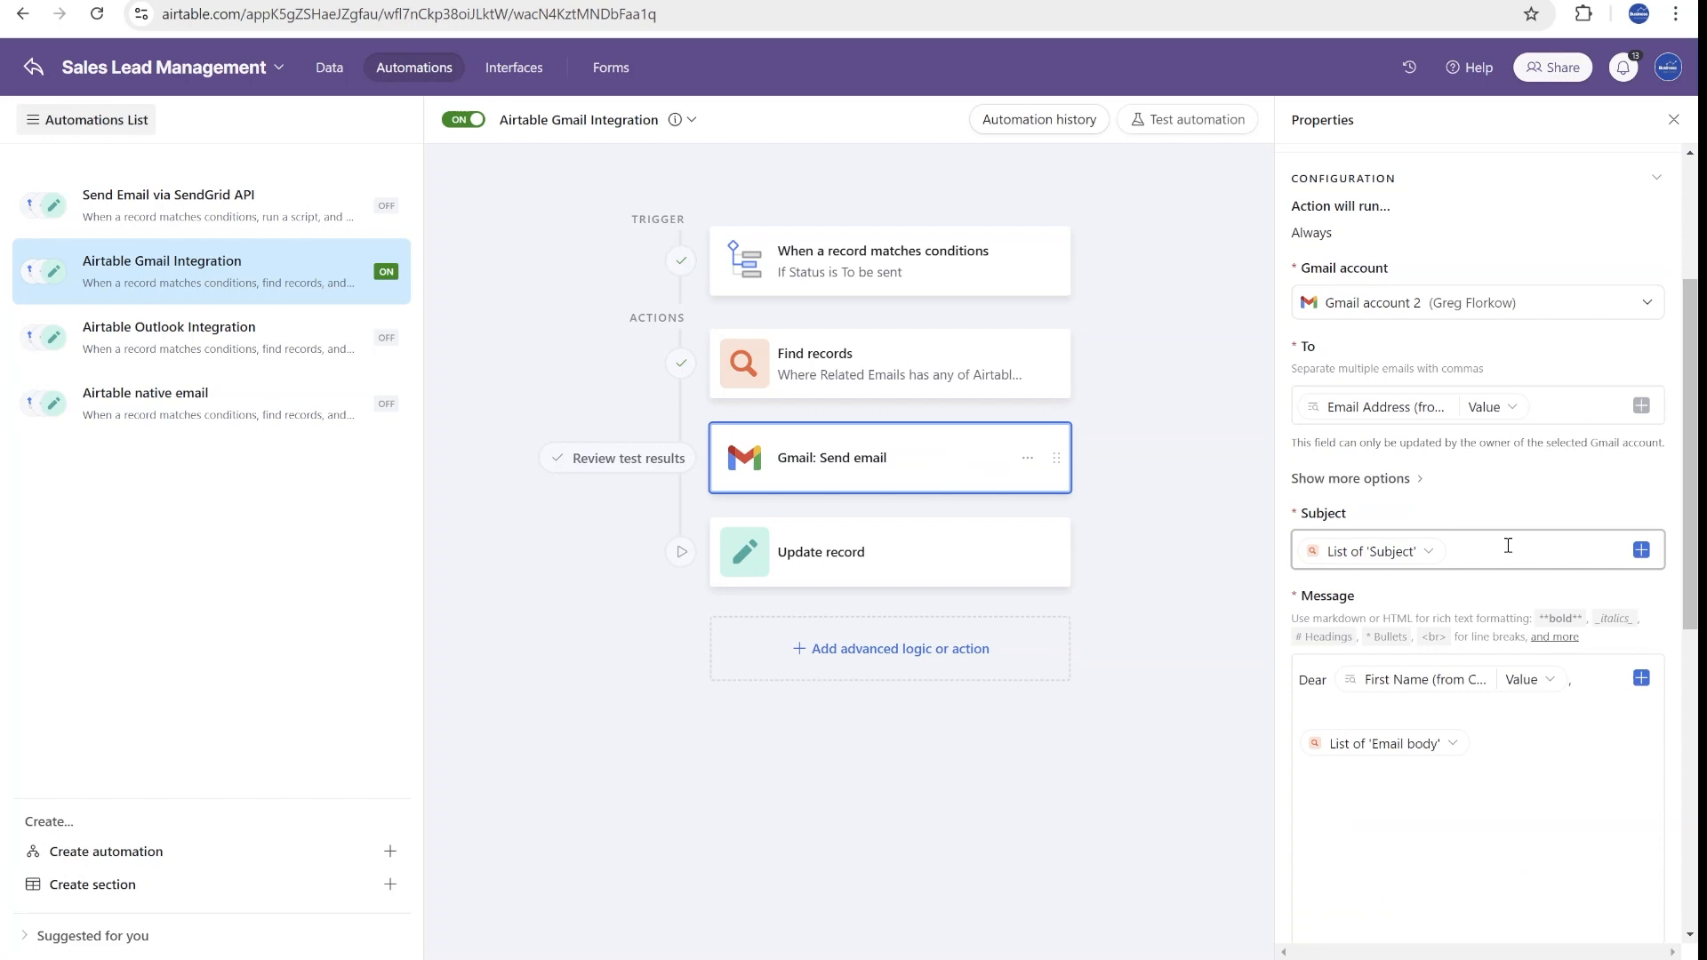
pyautogui.click(1507, 552)
pyautogui.click(1642, 552)
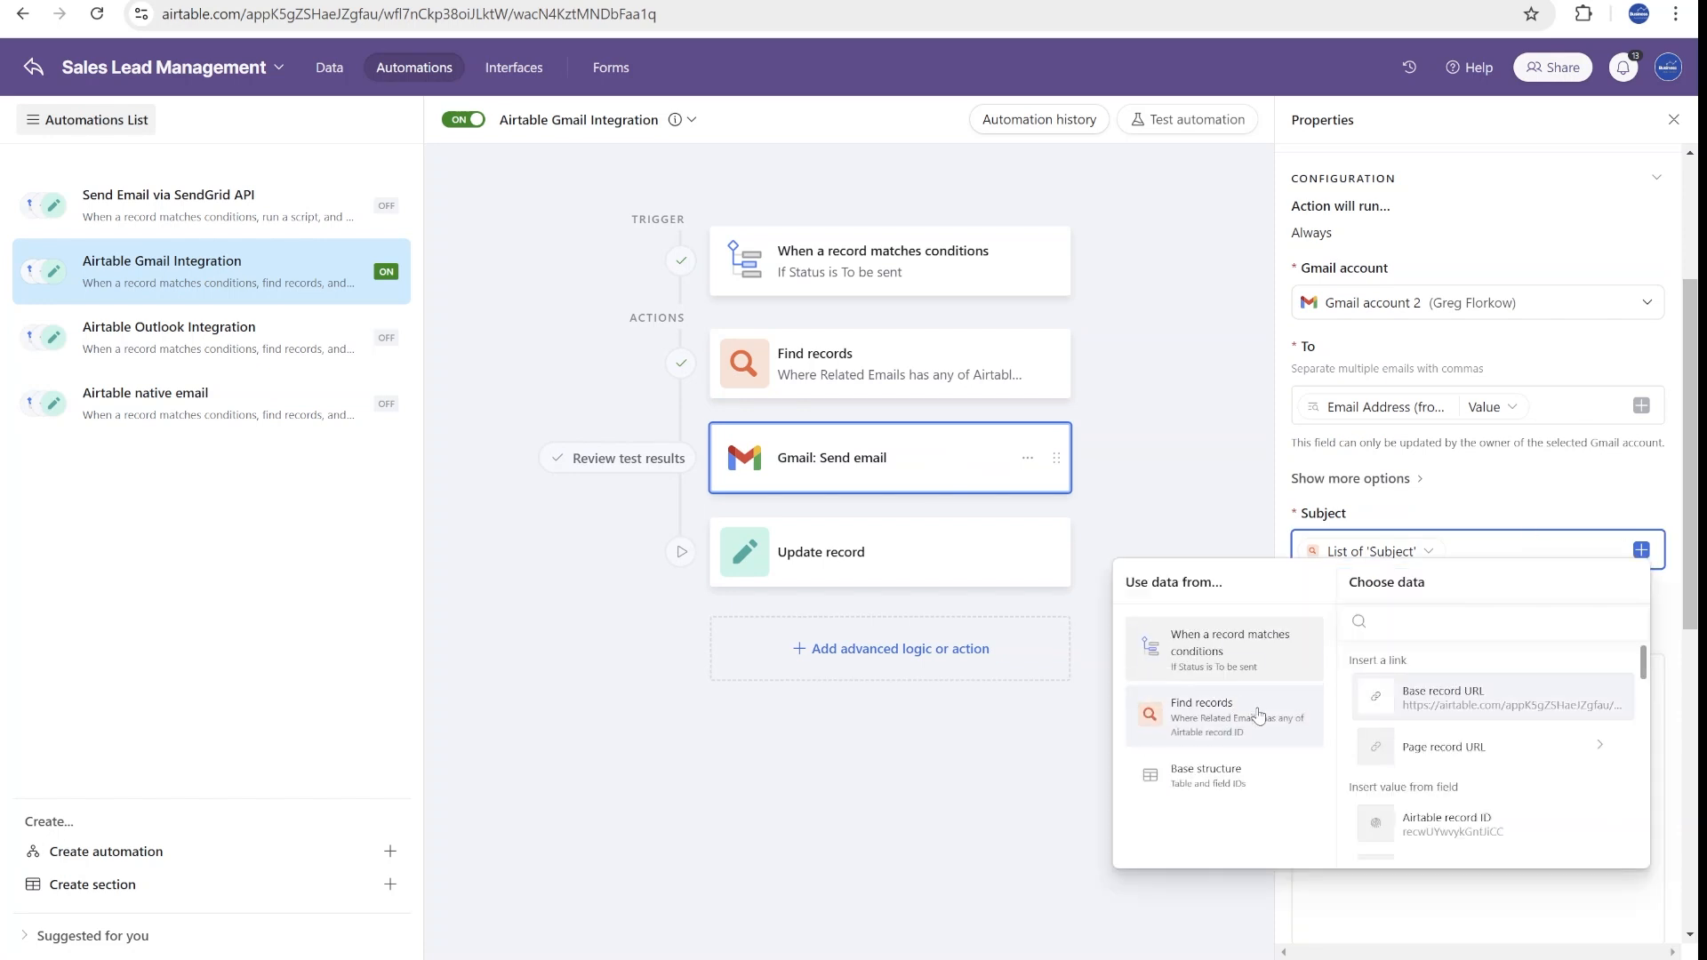
pyautogui.click(1512, 504)
pyautogui.scroll(-3, 1552, 644)
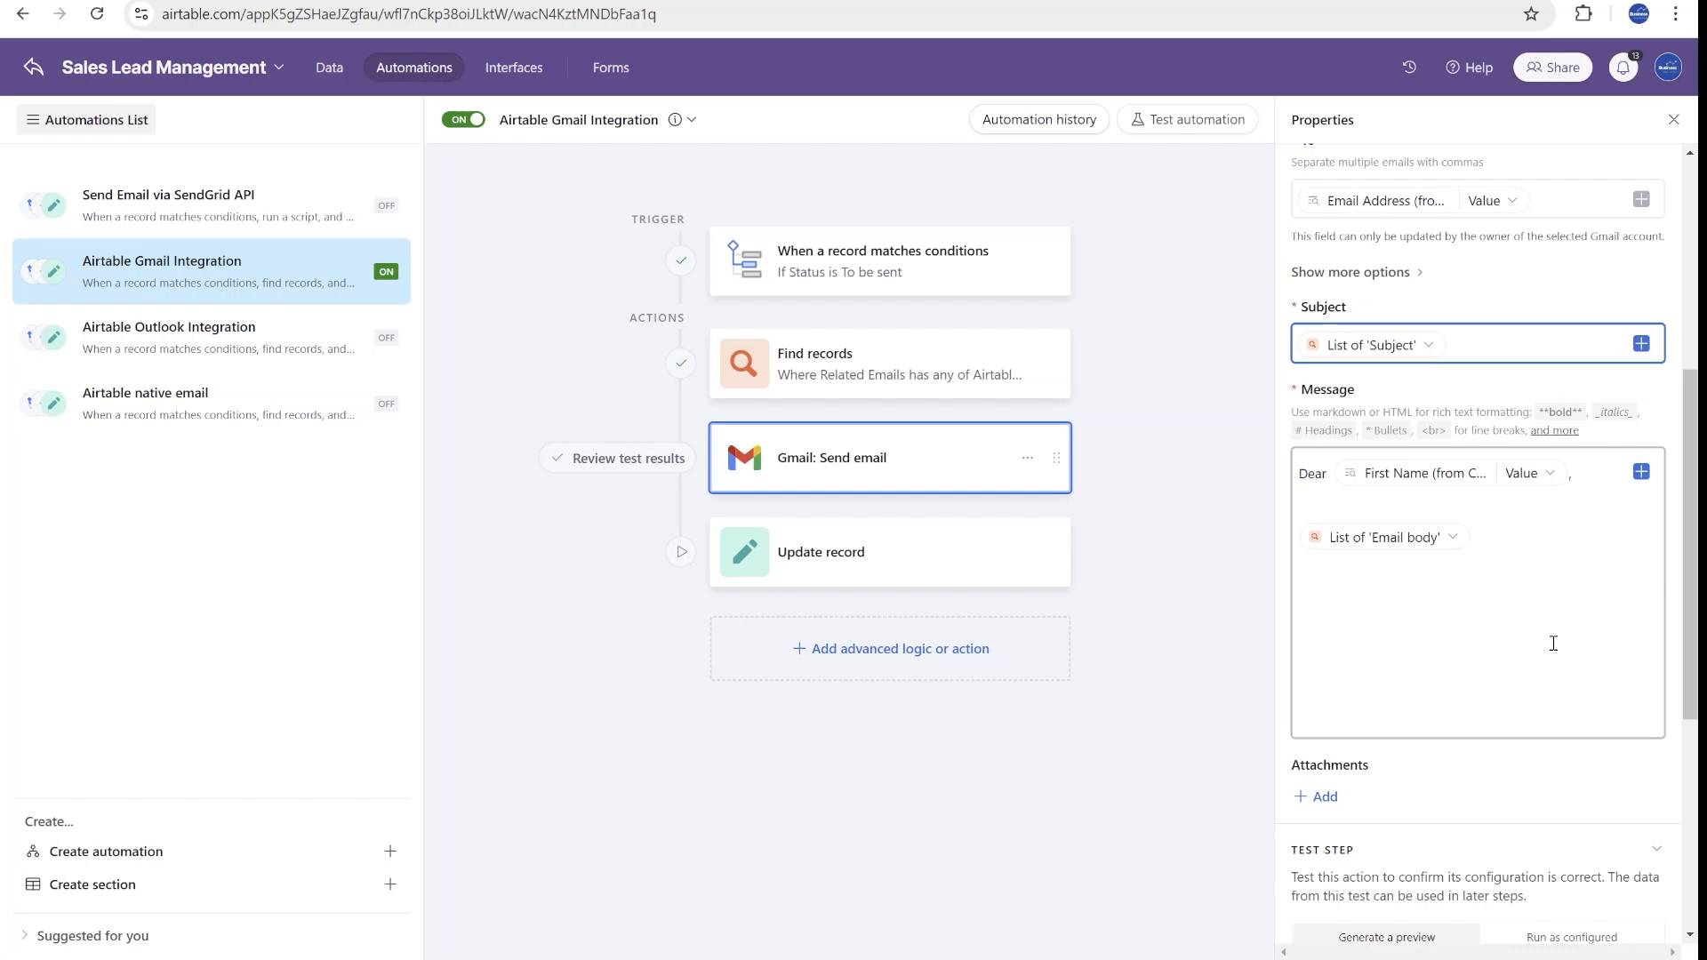
pyautogui.click(1550, 563)
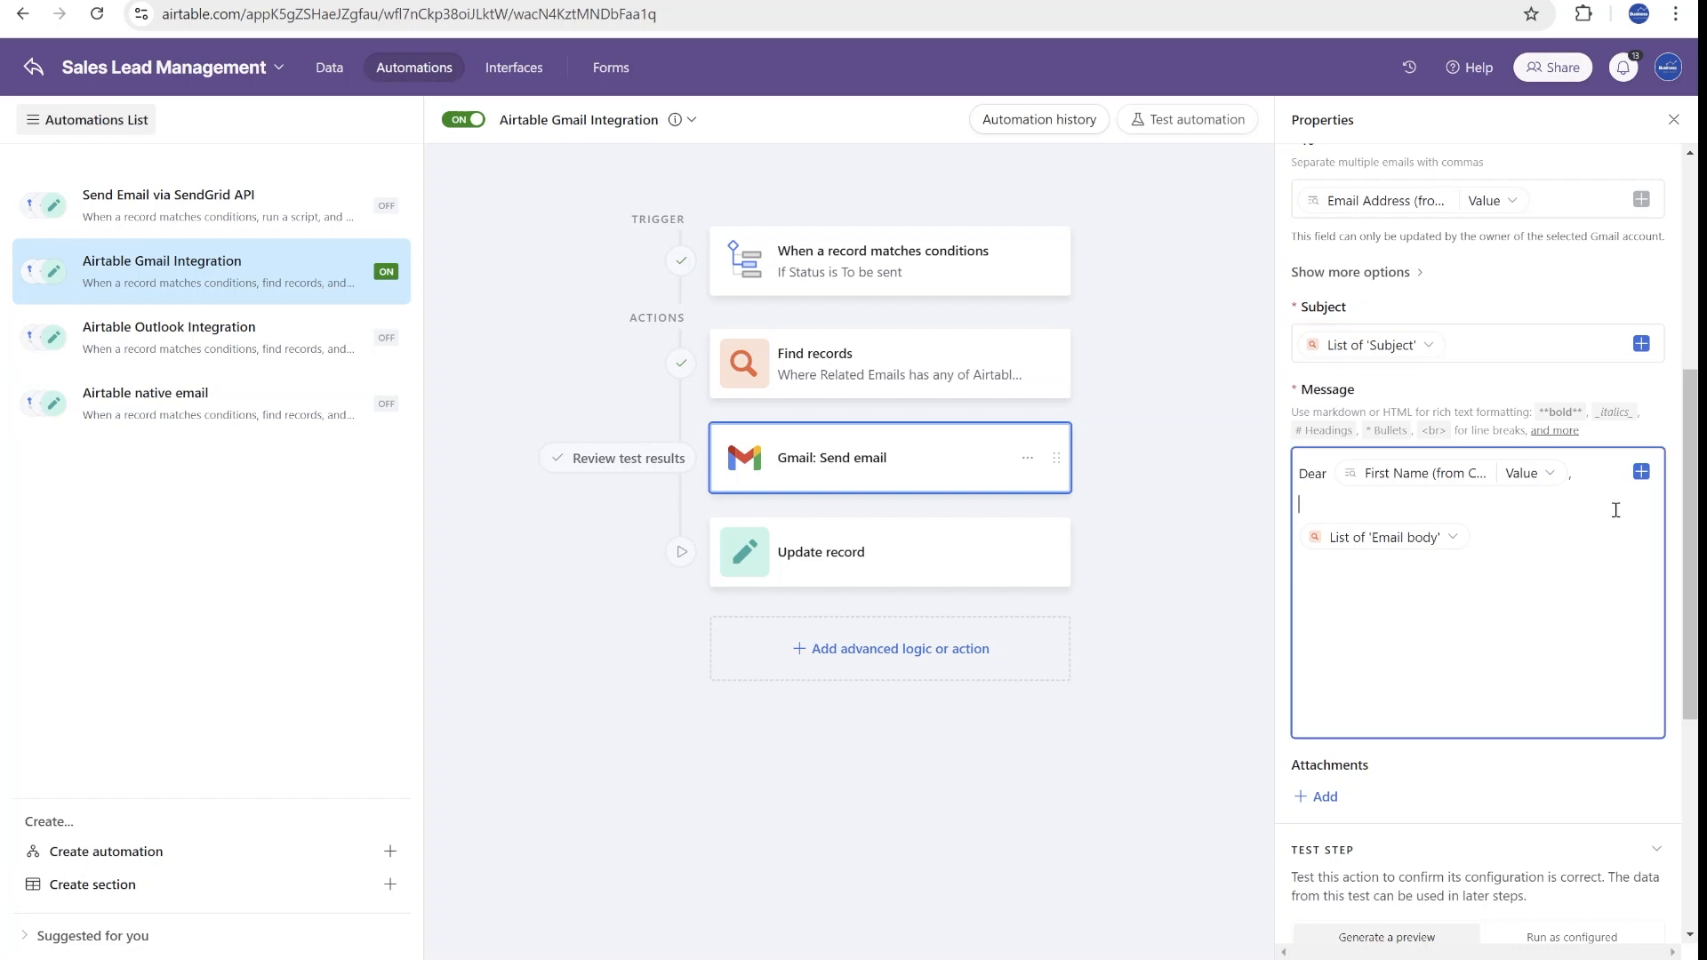
pyautogui.doubleClick(1314, 474)
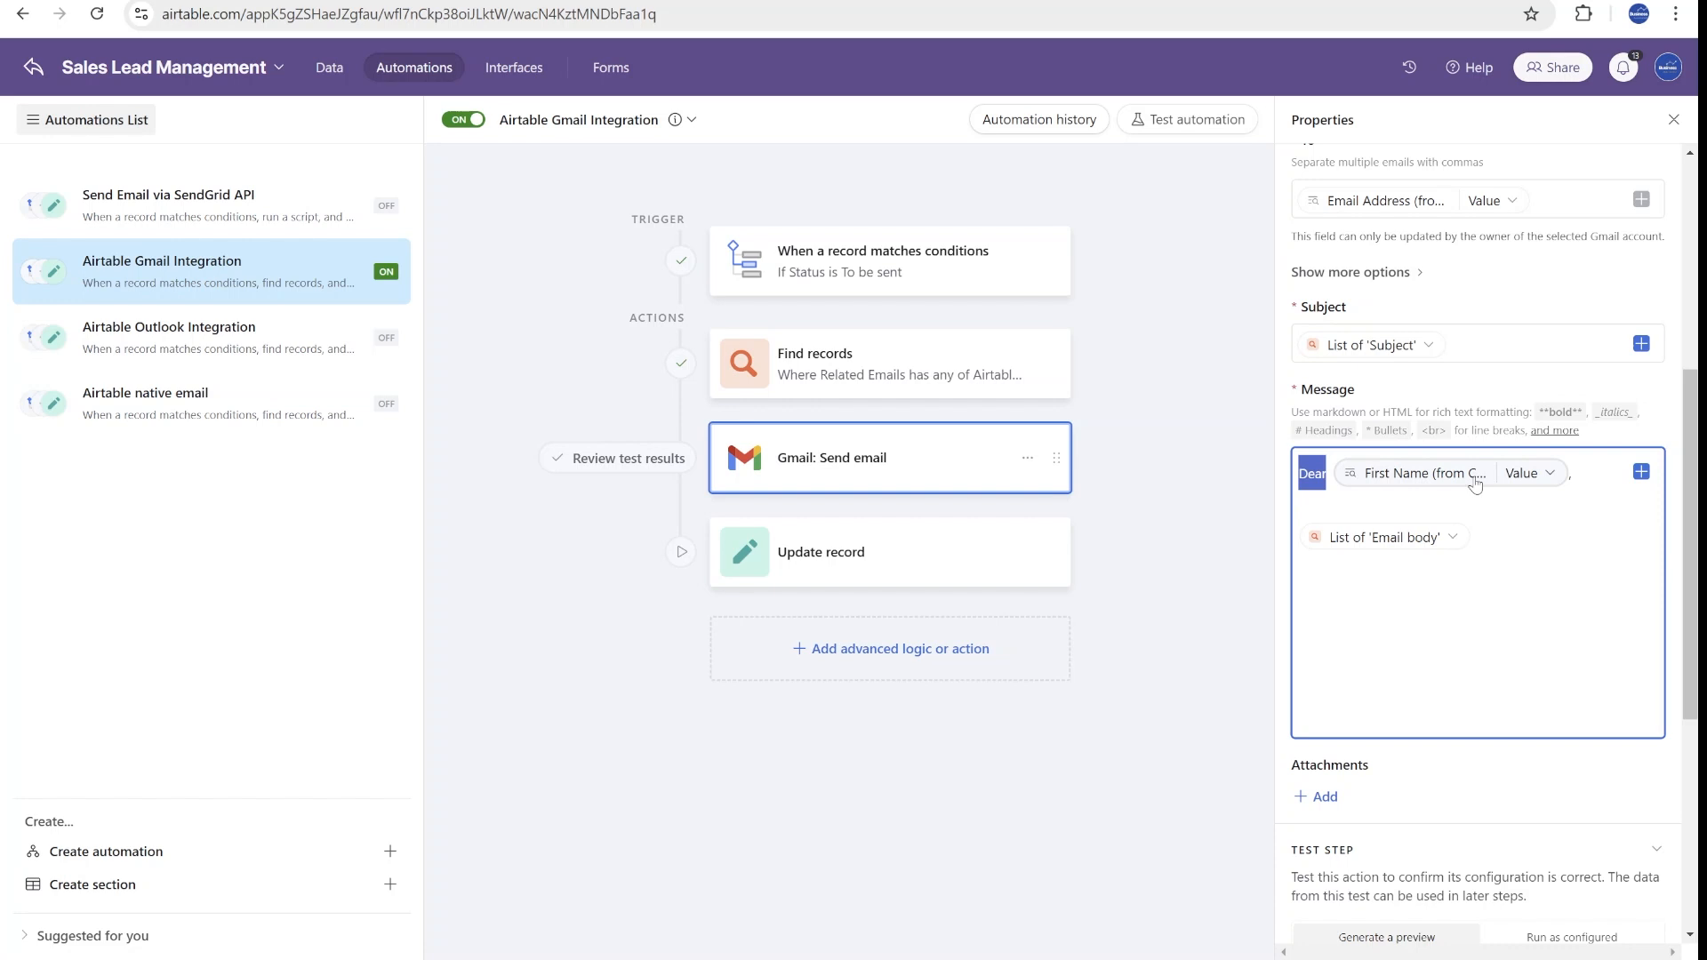
pyautogui.click(1511, 540)
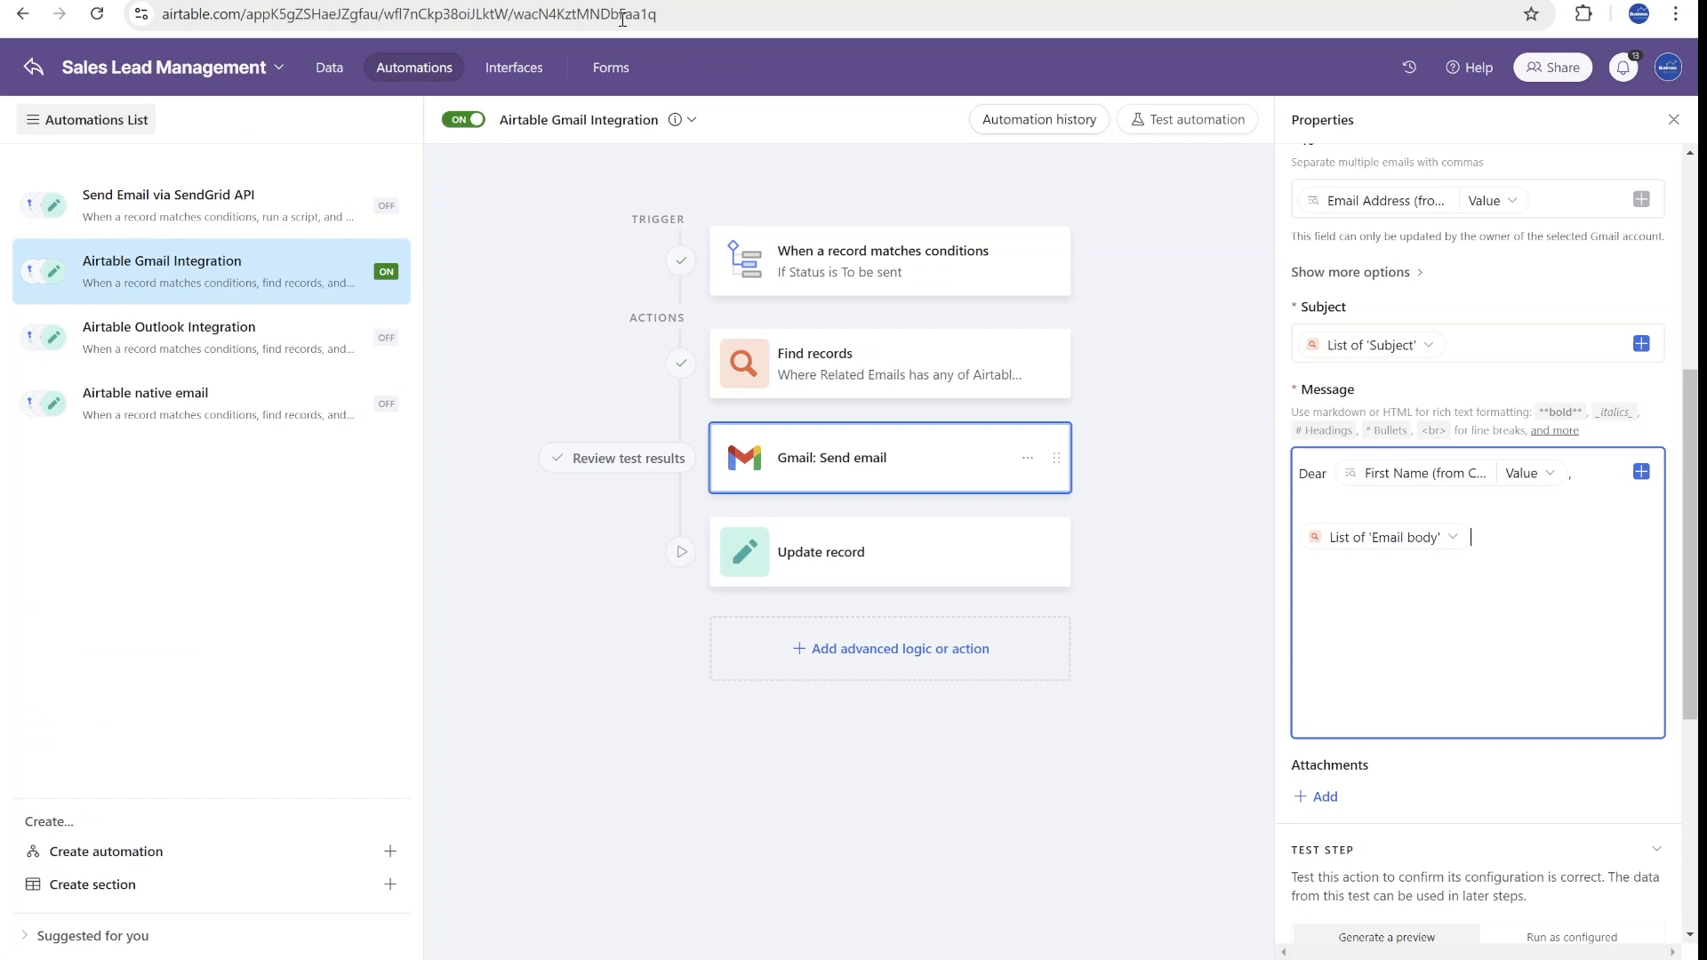
pyautogui.scroll(-2, 1479, 515)
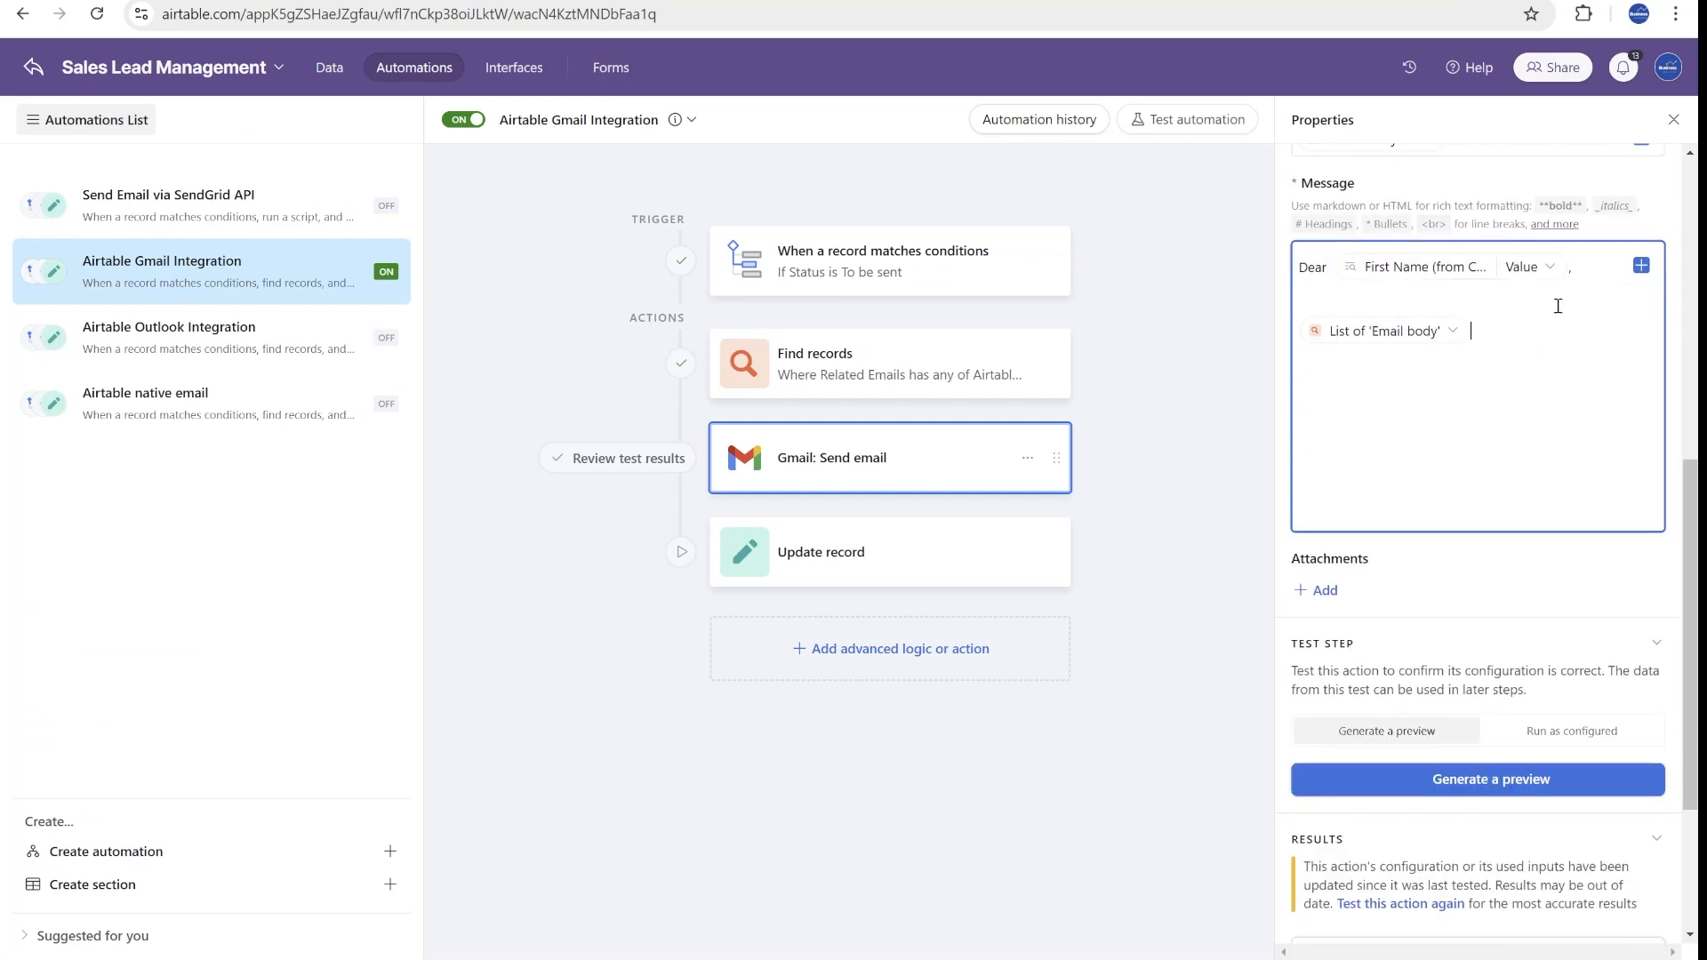
pyautogui.click(1377, 734)
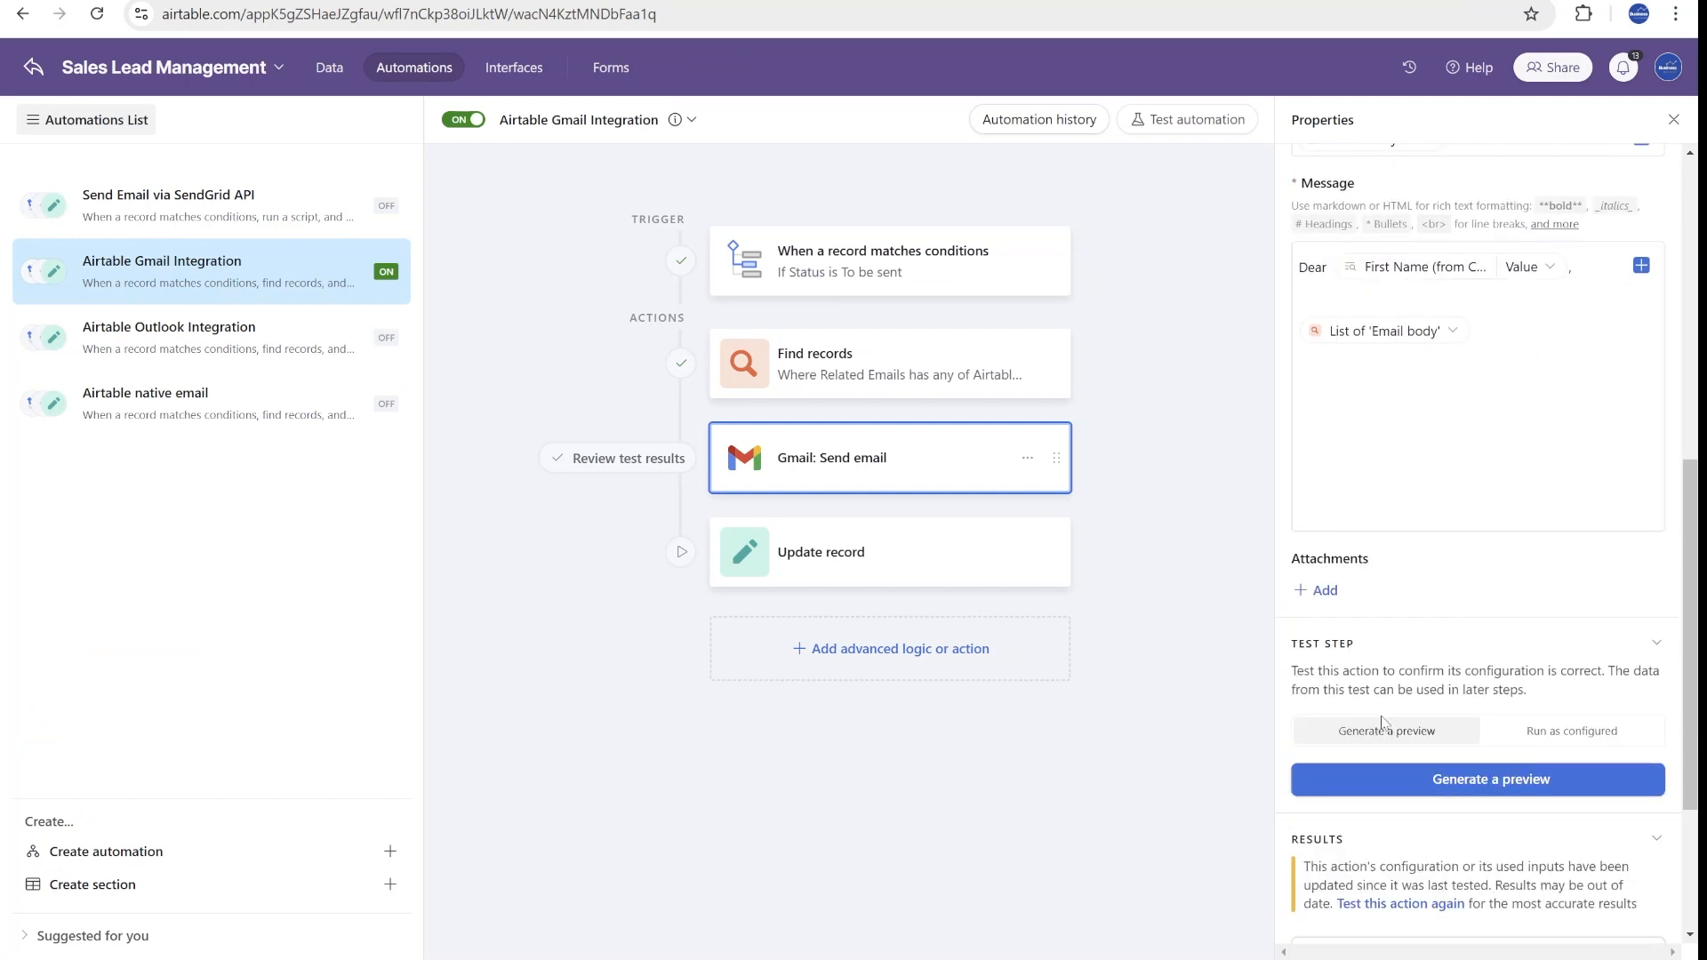
# Generate the Gmail test preview, check the recipient address and New Product Launch body, then close it.
pyautogui.click(1441, 787)
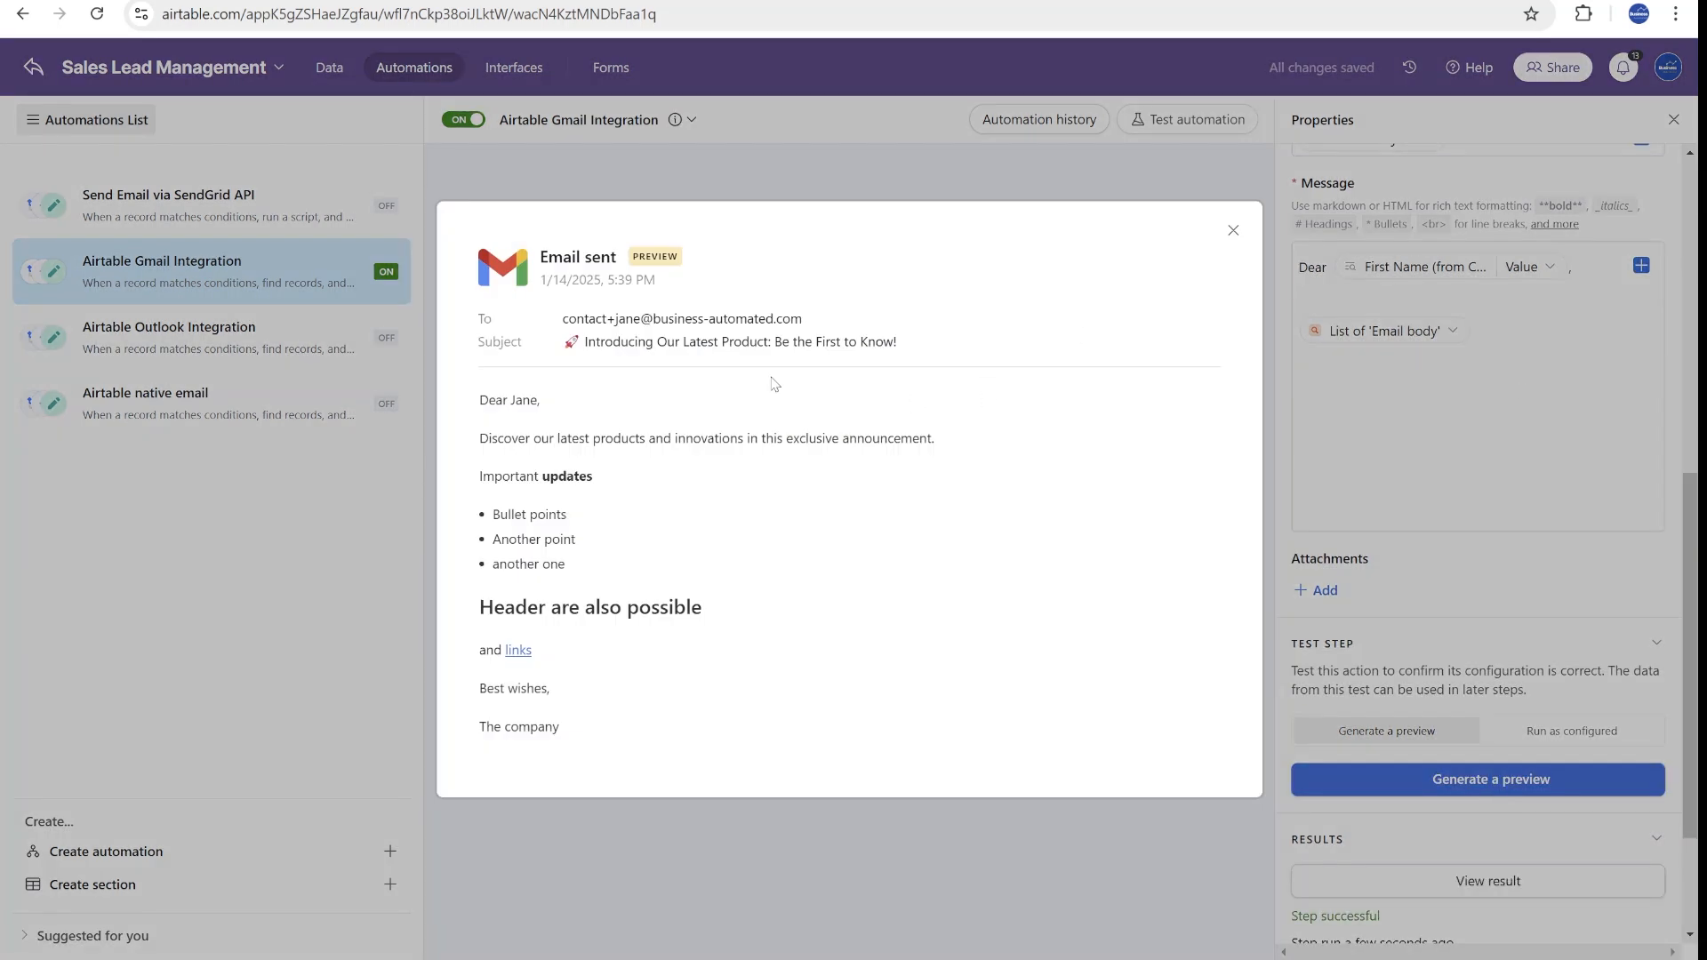
pyautogui.moveTo(562, 319); pyautogui.dragTo(952, 327)
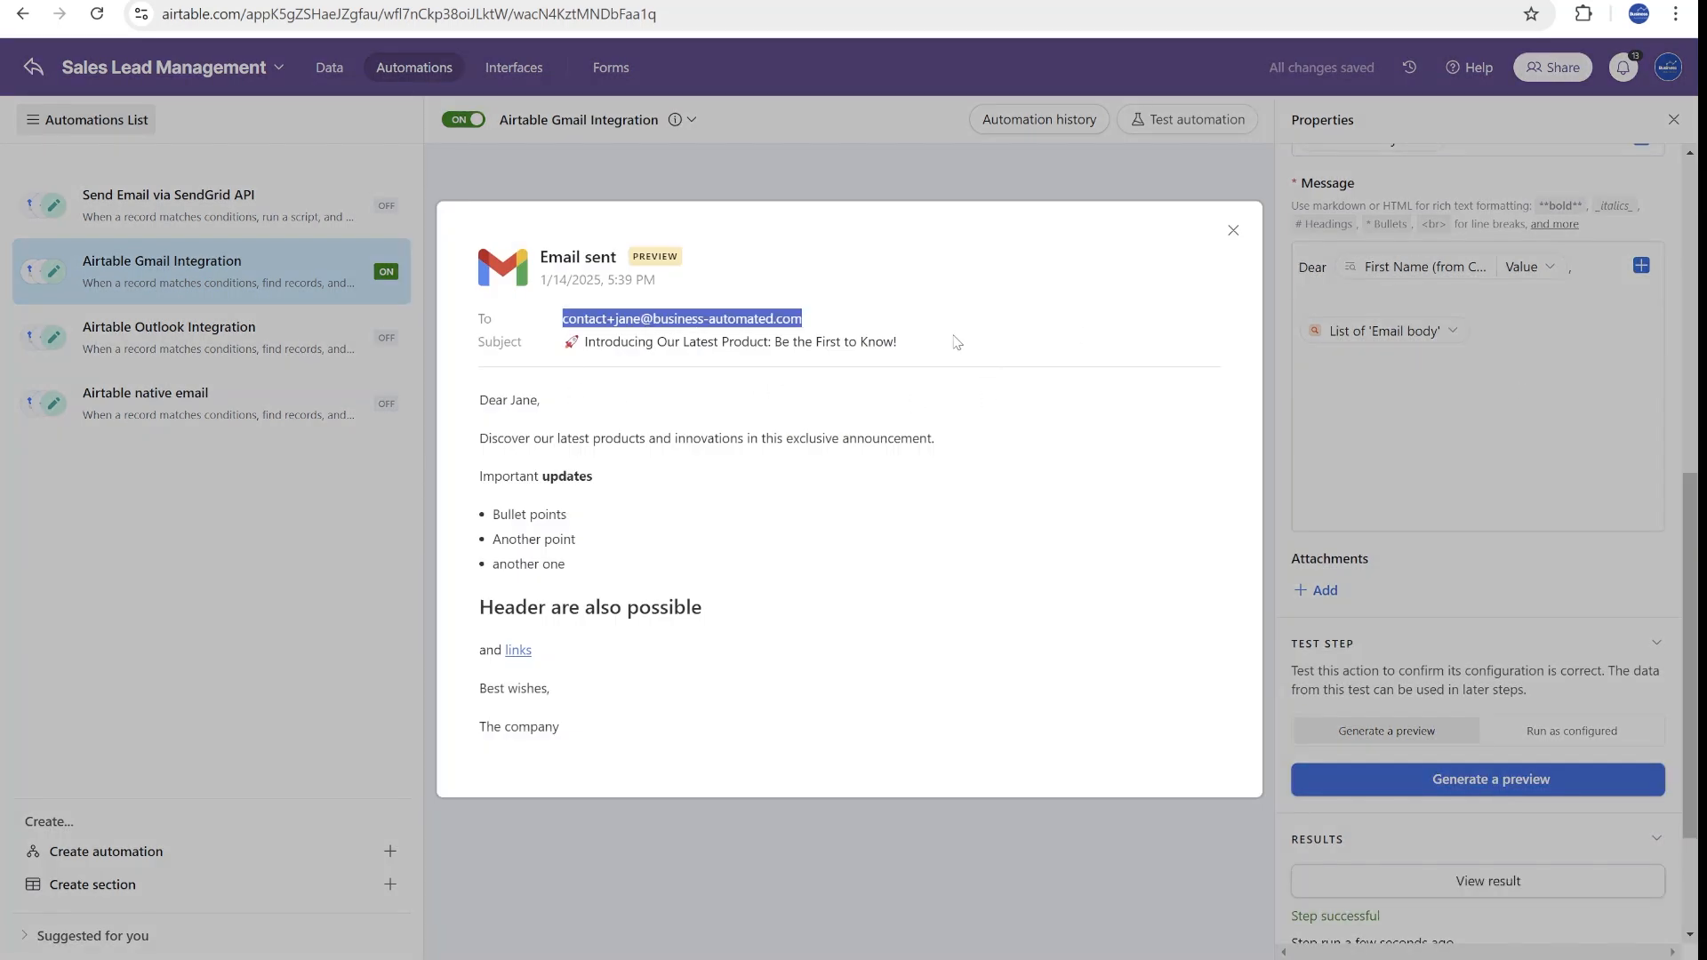
pyautogui.moveTo(561, 729); pyautogui.dragTo(450, 481)
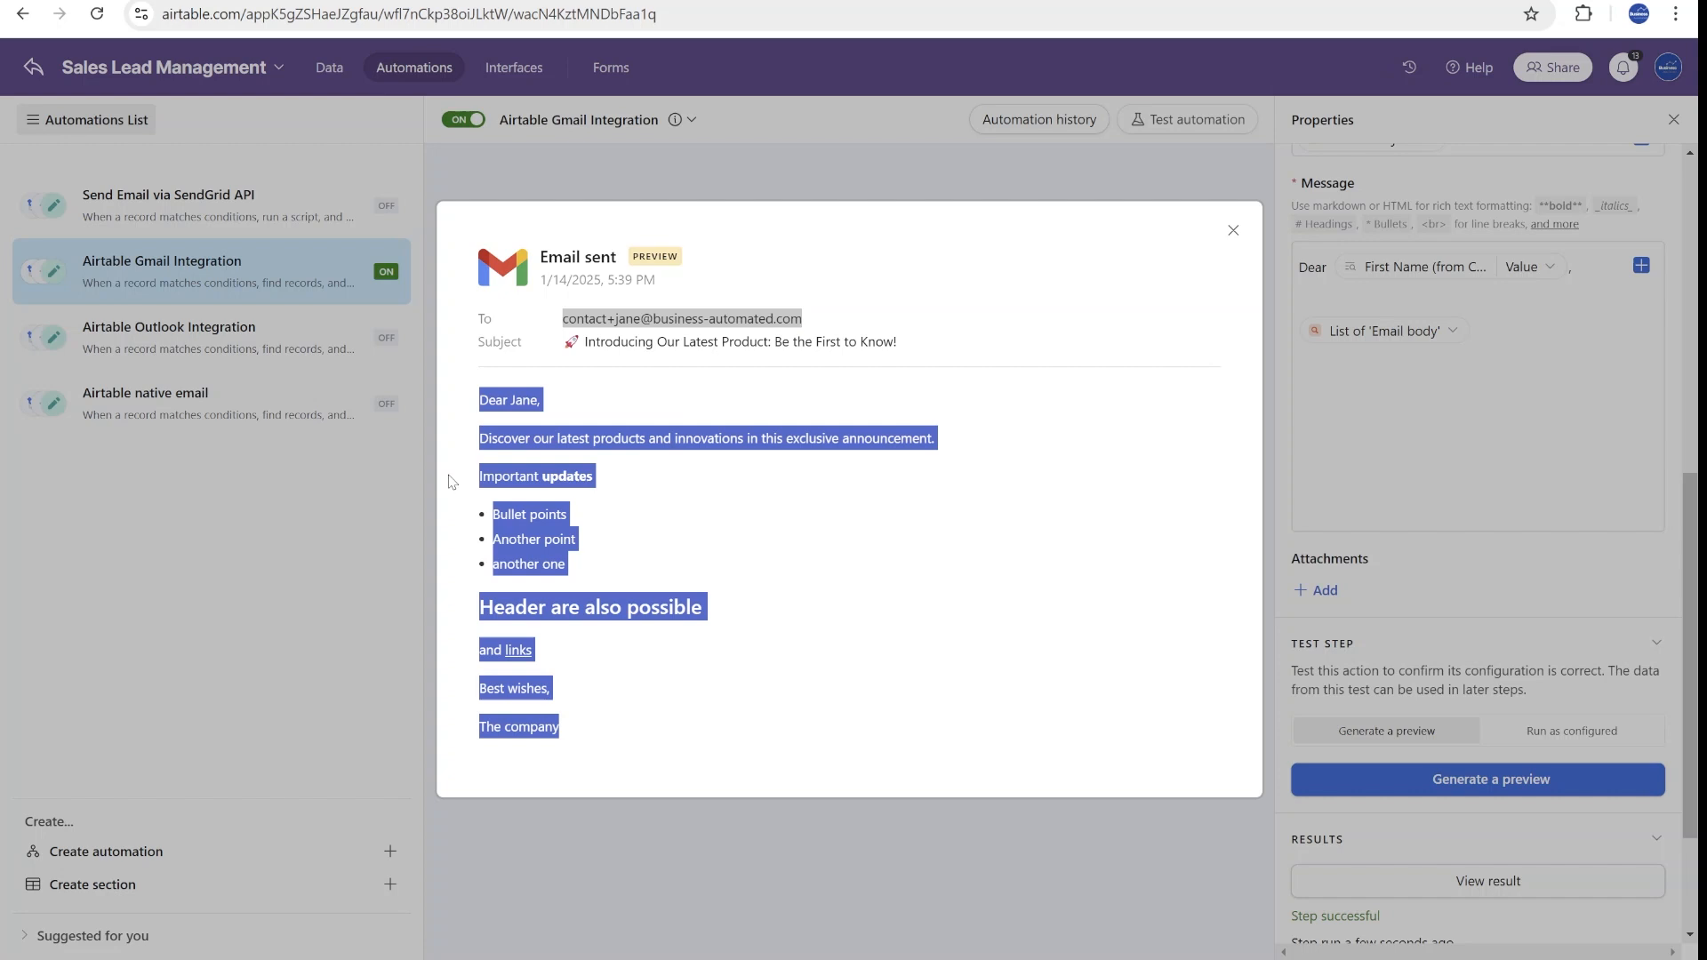
pyautogui.click(1299, 448)
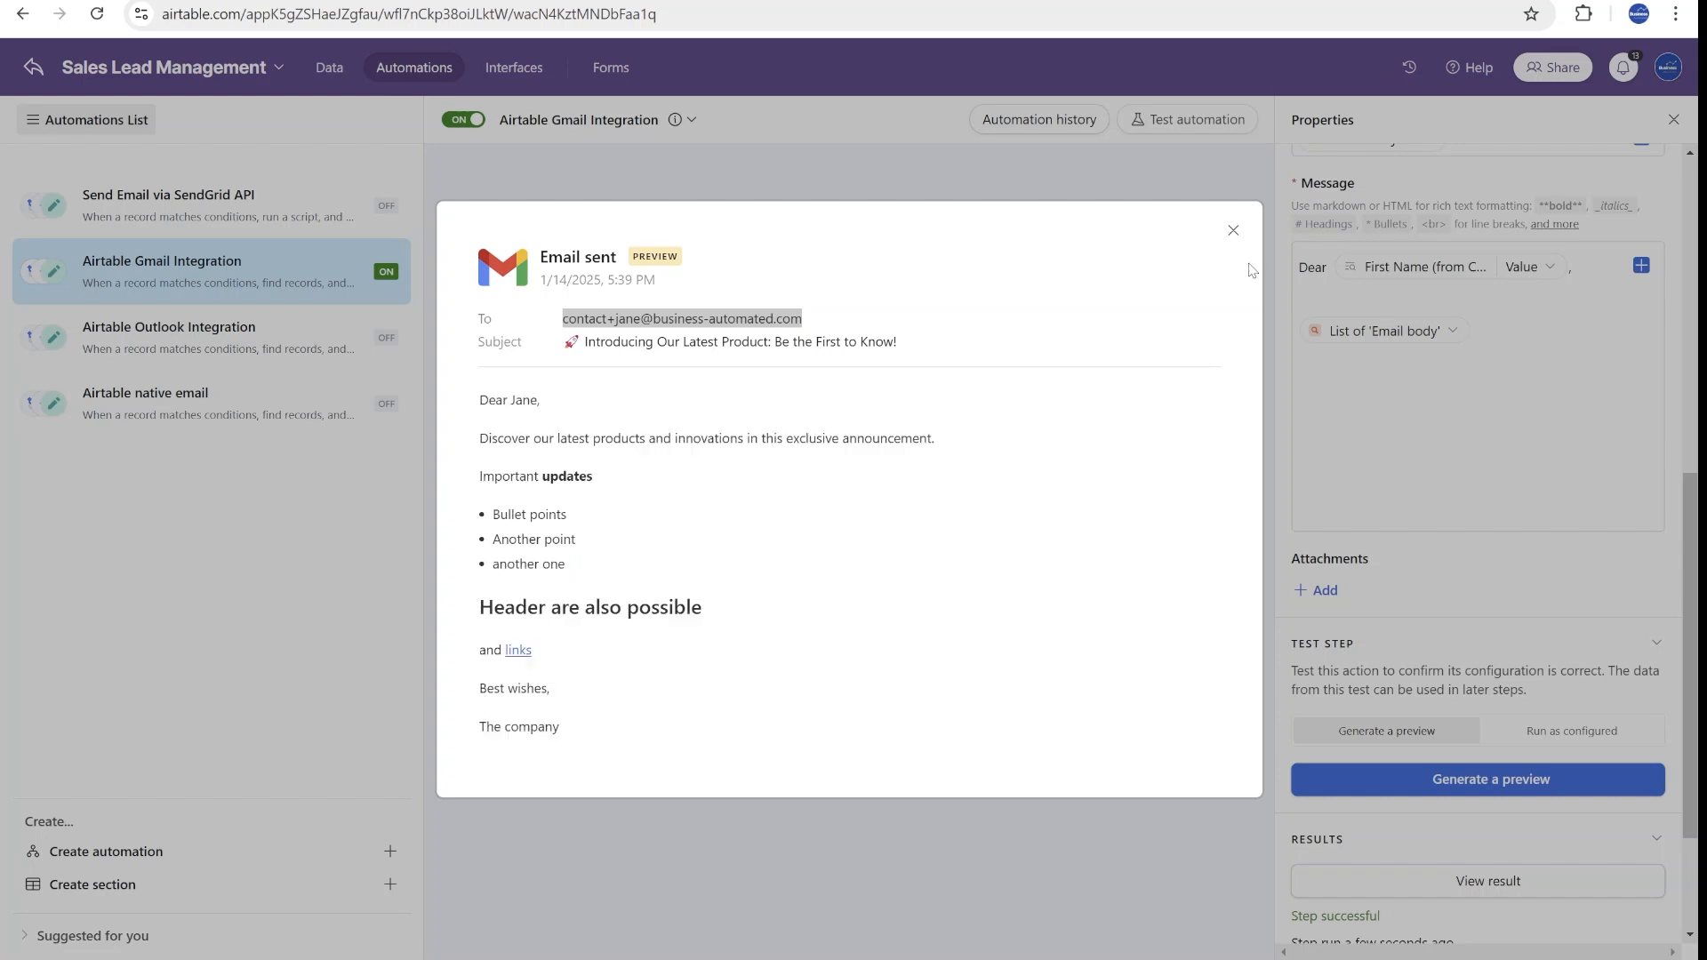
pyautogui.click(1232, 231)
# Set rows 1-3 of the Emails table to Status 'To be sent' and move over to Gmail.
pyautogui.click(330, 67)
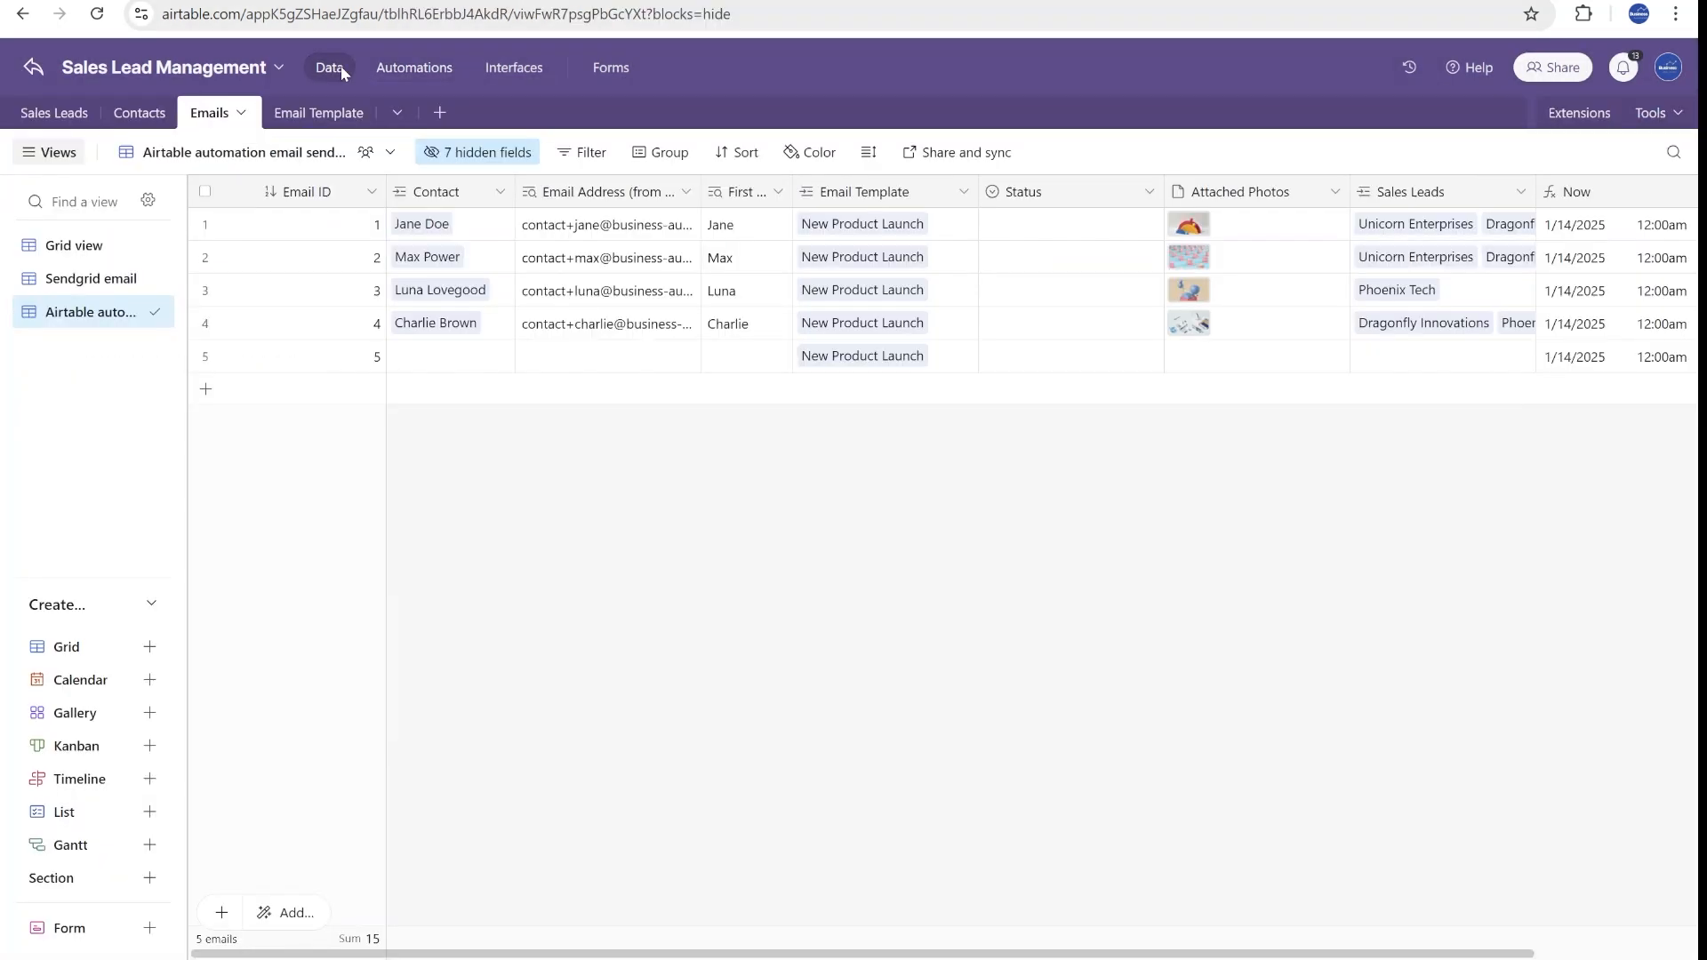
pyautogui.click(1068, 224)
pyautogui.click(1027, 331)
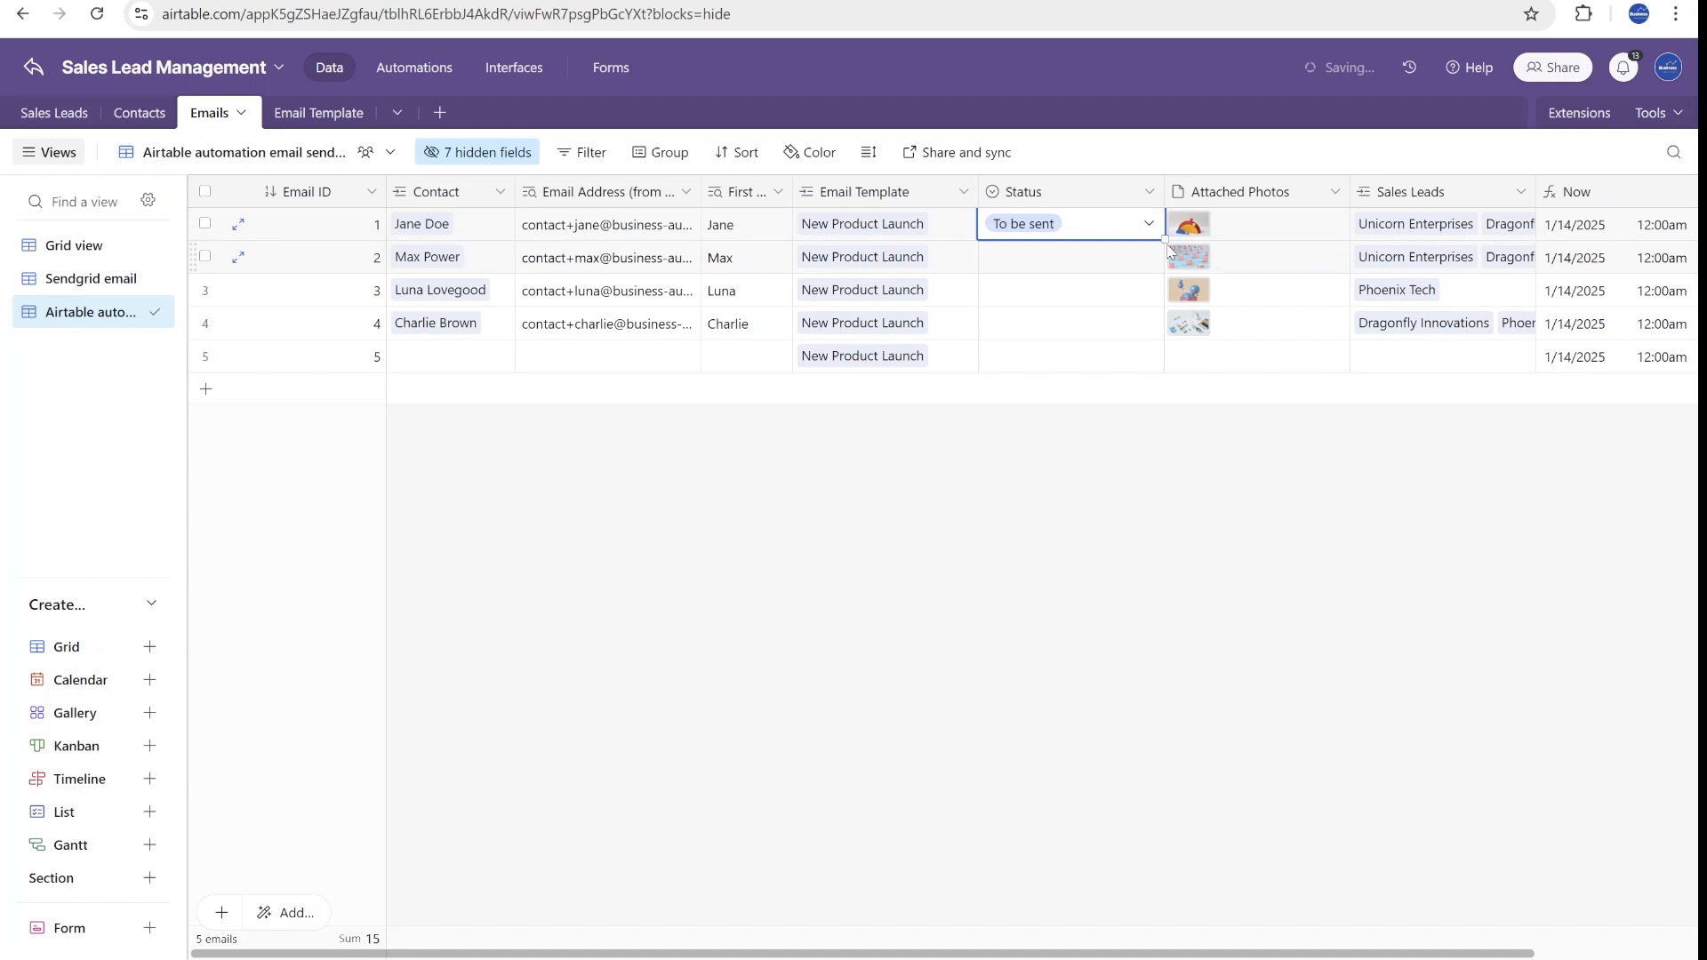
pyautogui.moveTo(1164, 238); pyautogui.dragTo(1164, 297)
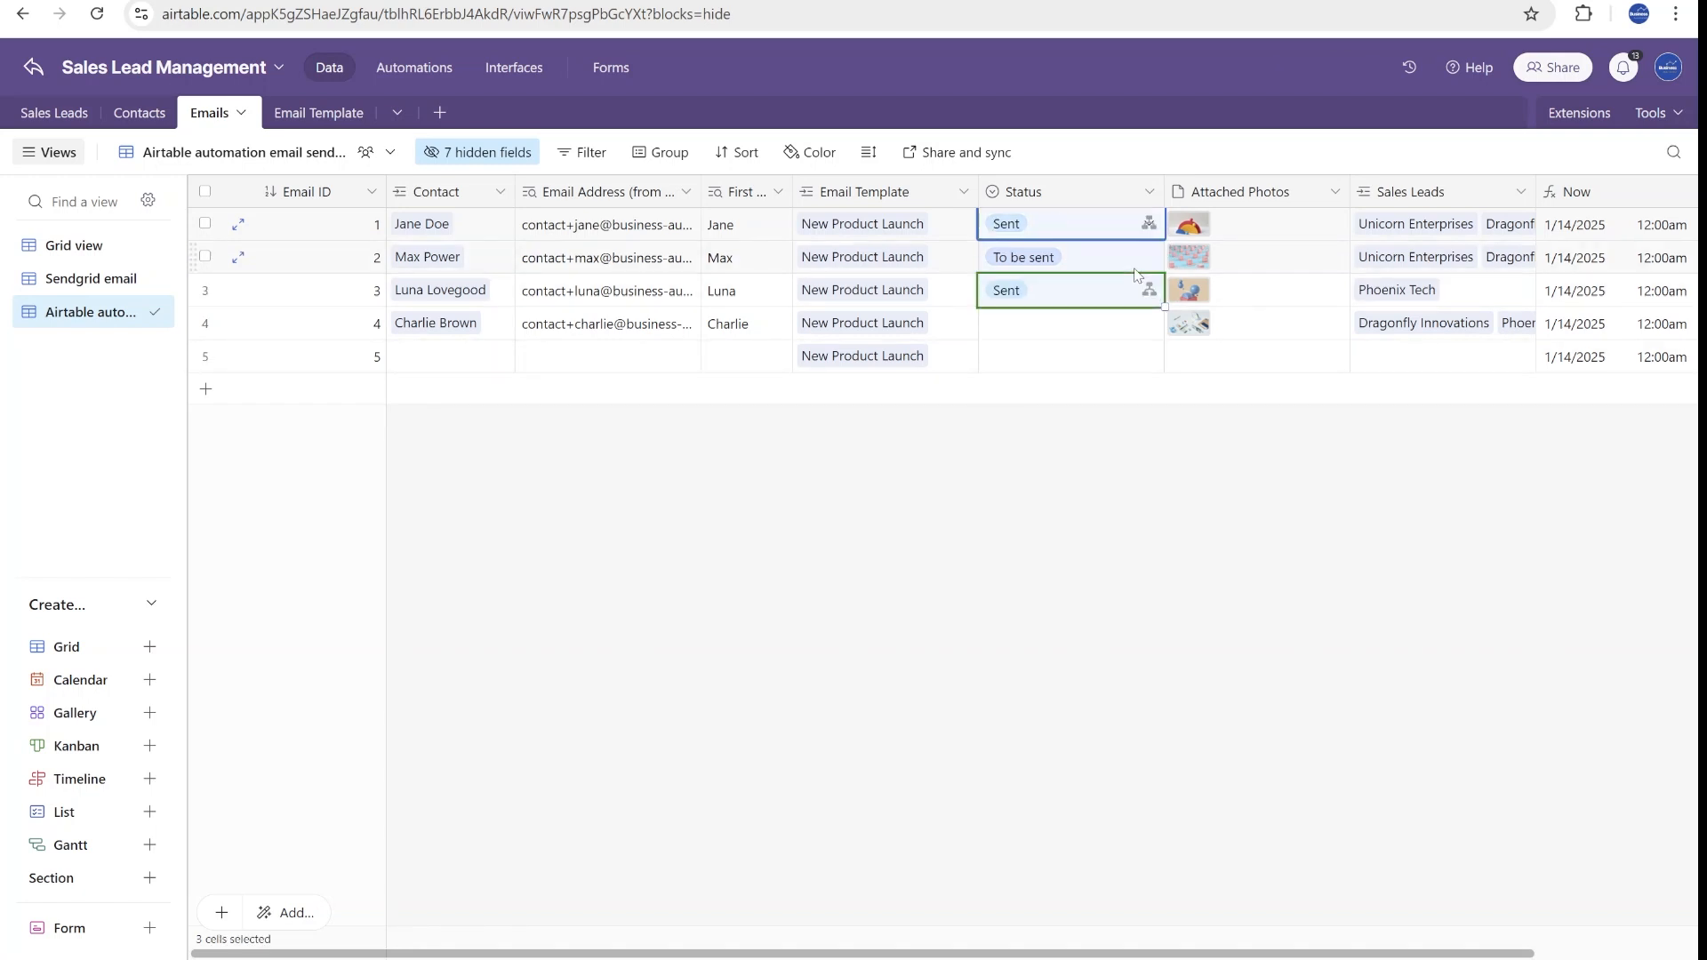
pyautogui.click(1096, 293)
pyautogui.press('Escape')
pyautogui.hotkey('ctrl', 'Tab')
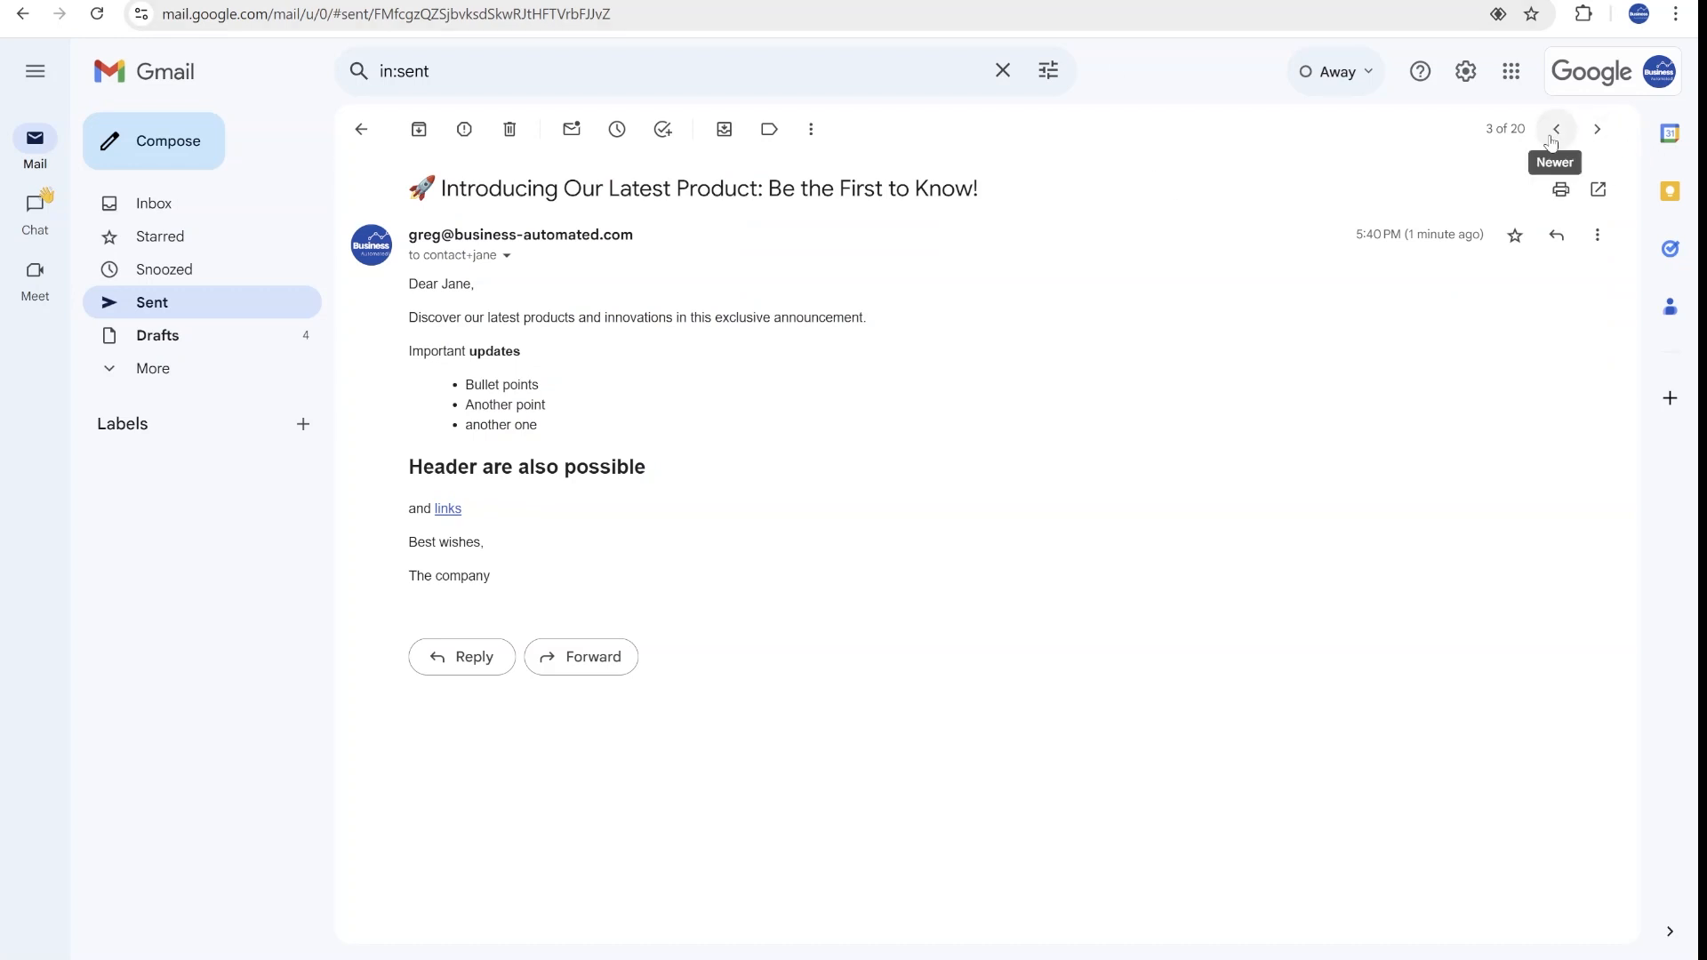
# Check the personalised greetings across the sent New Product Launch emails, then return to Airtable.
pyautogui.moveTo(475, 284); pyautogui.dragTo(468, 284)
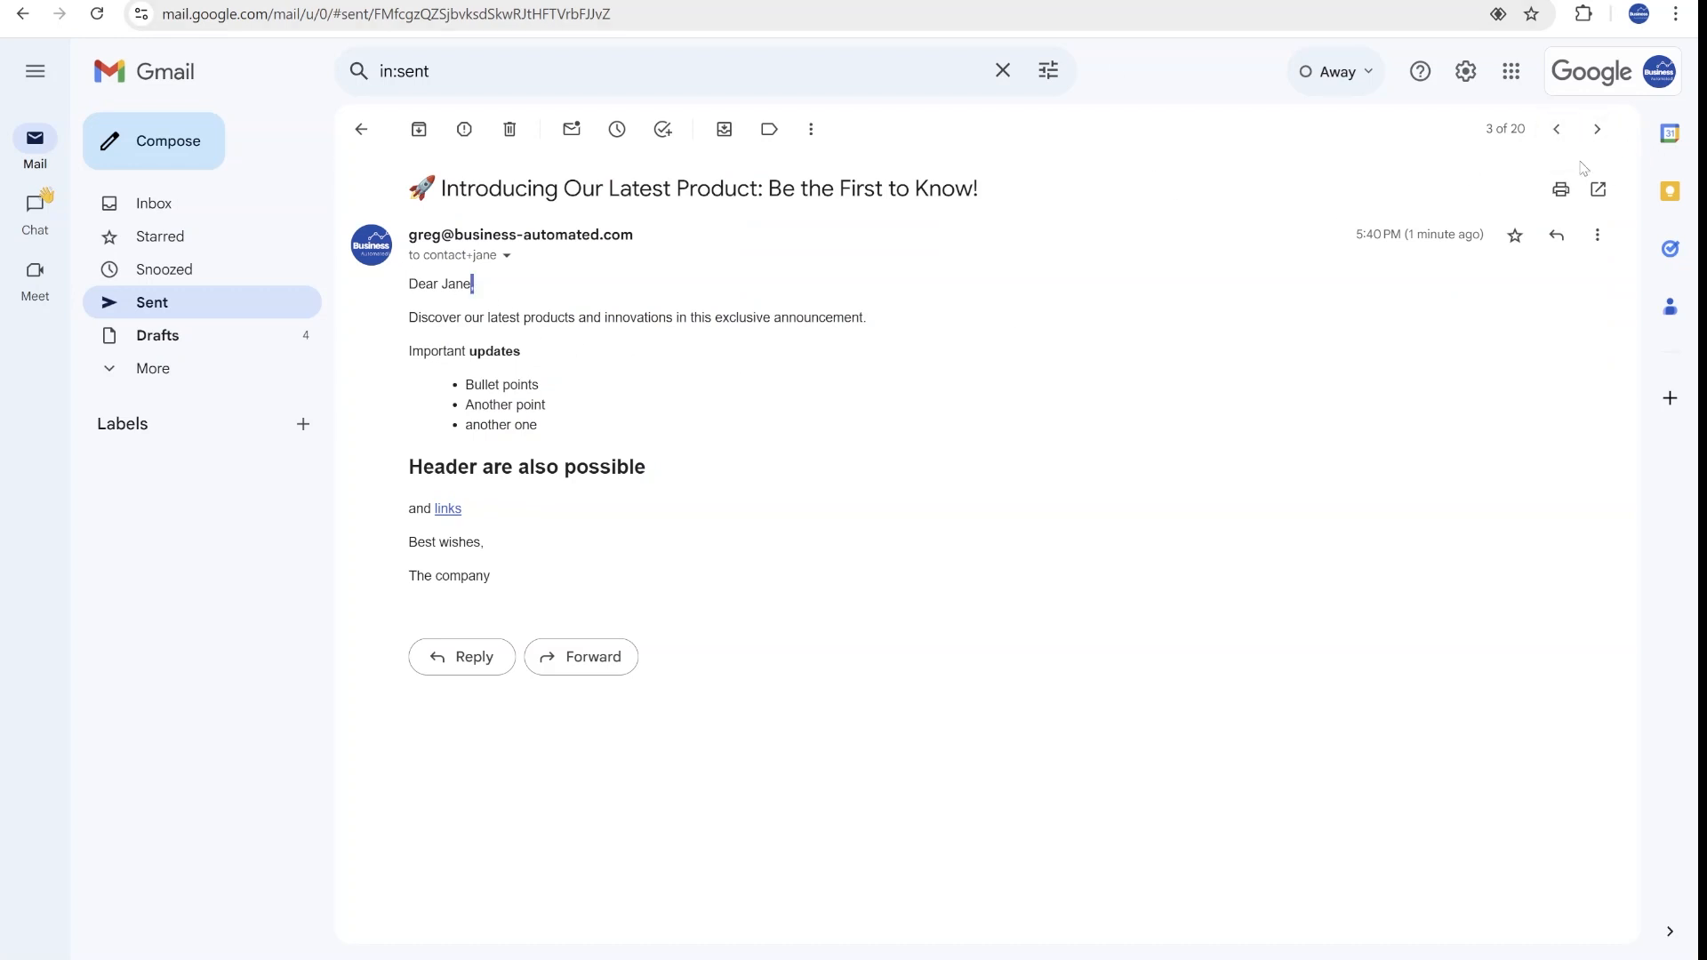
pyautogui.click(1596, 128)
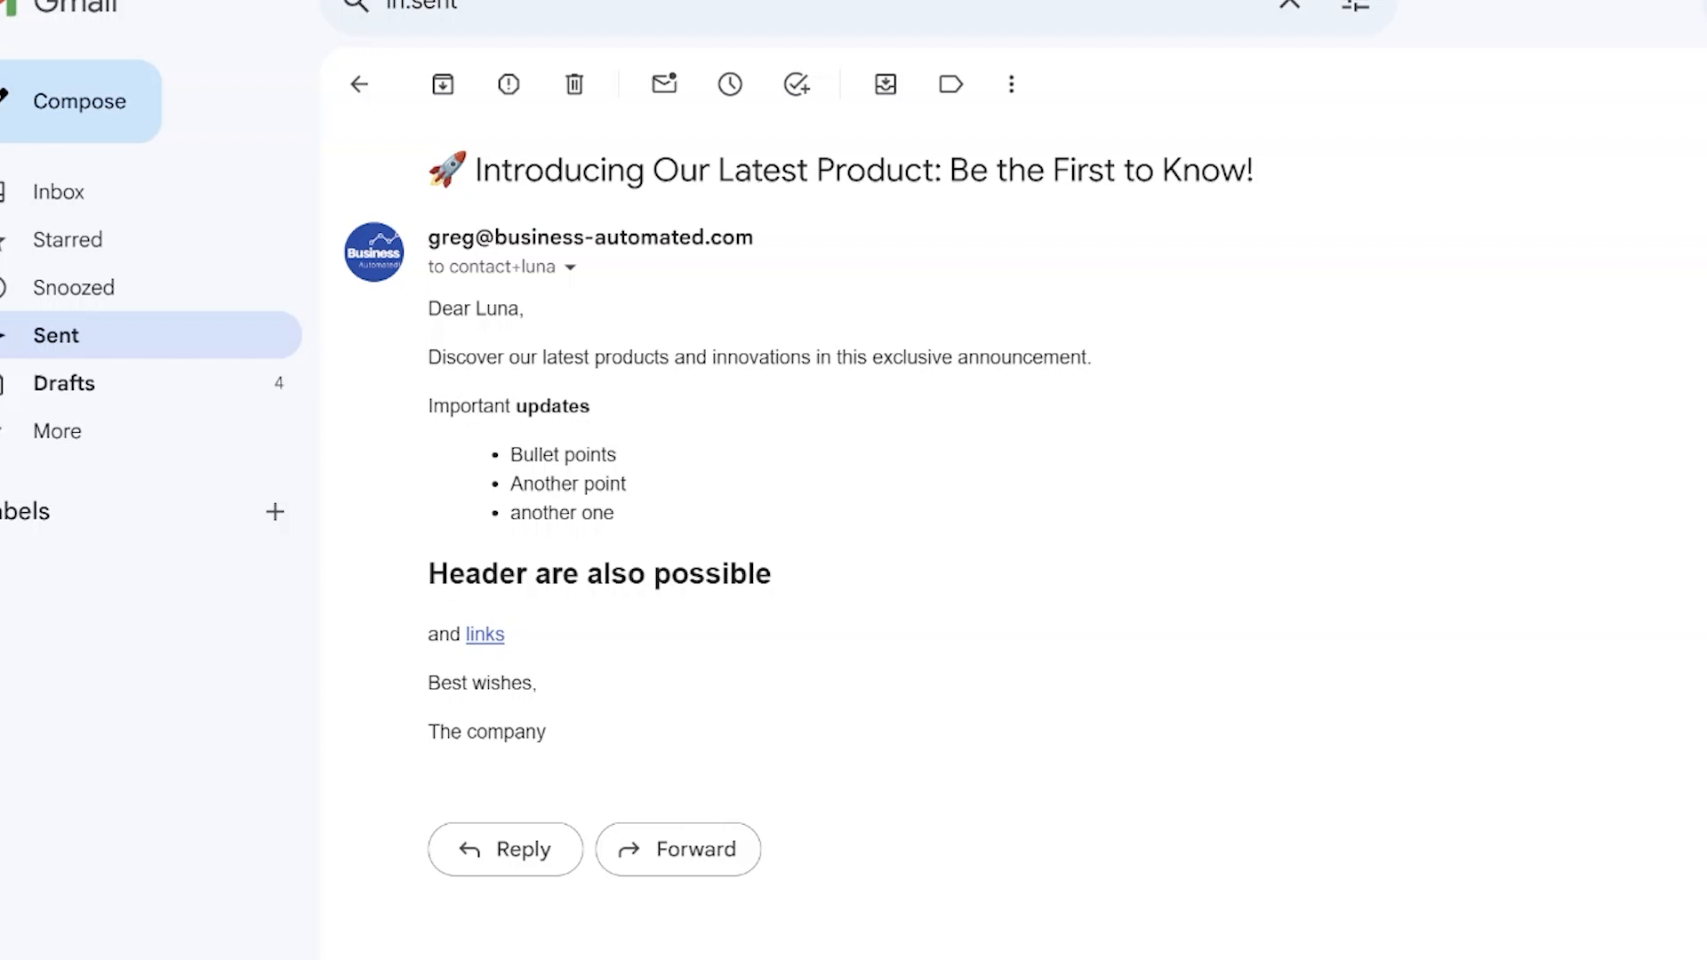
pyautogui.press('k')
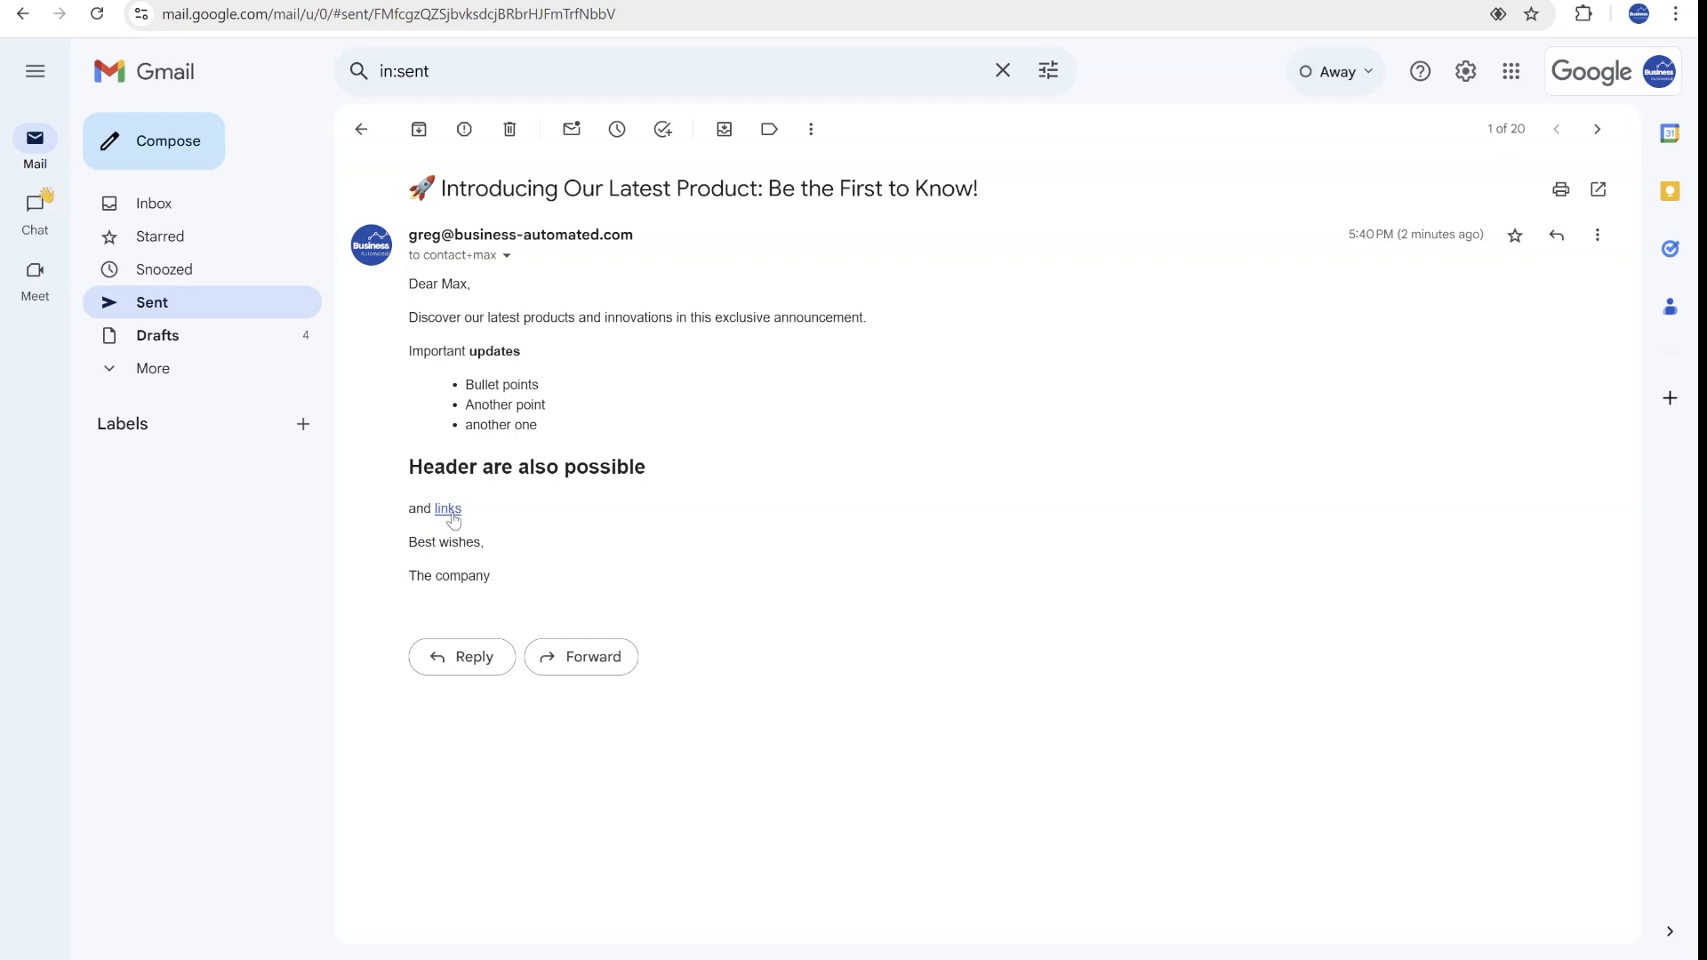
pyautogui.hotkey('ctrl', 'Tab')
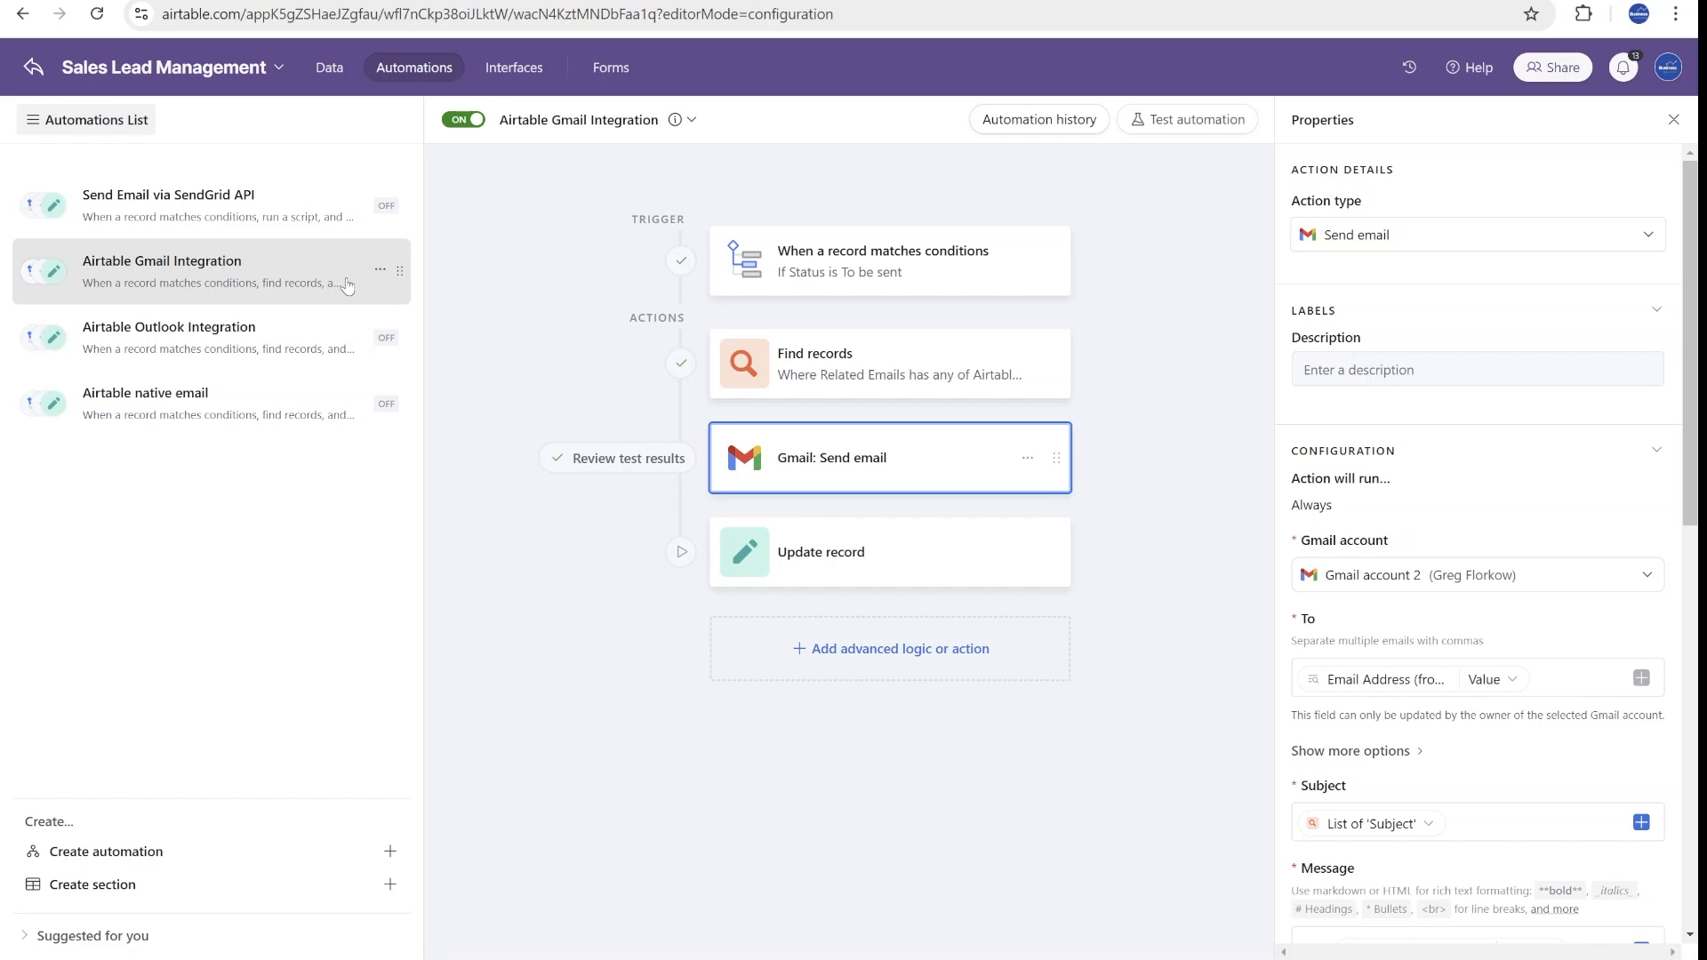
# Insert a native Send email action after the Outlook: Send email step in Outlook Integration.
pyautogui.click(241, 337)
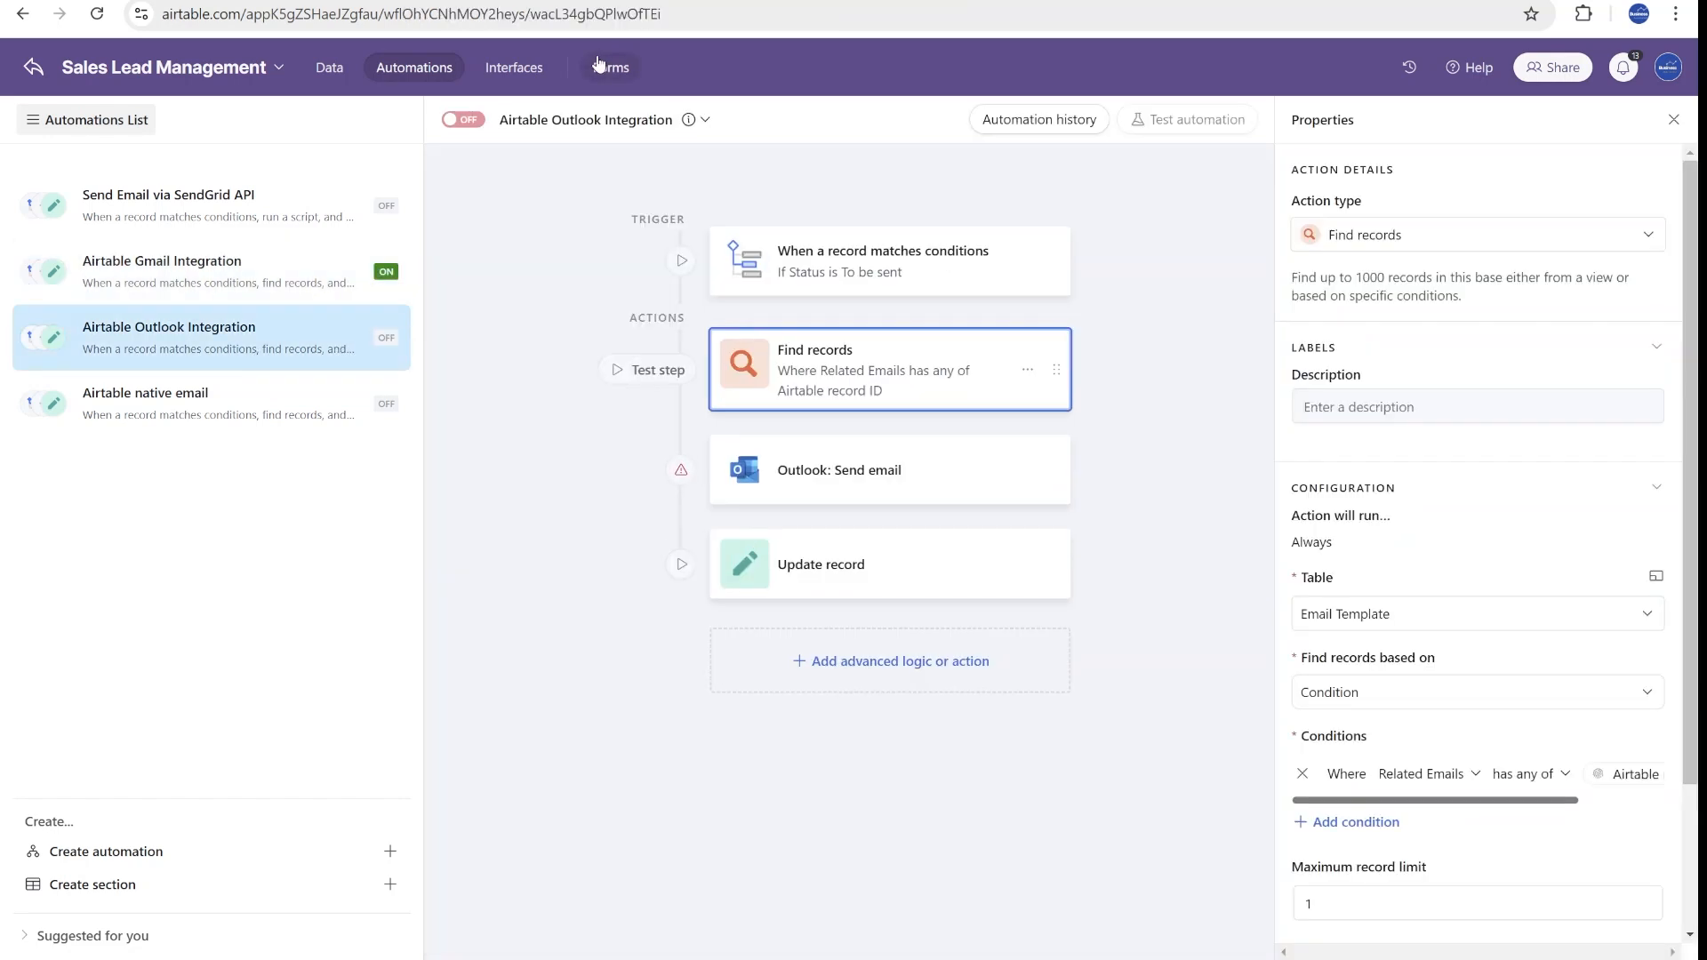
pyautogui.click(887, 470)
pyautogui.moveTo(891, 506)
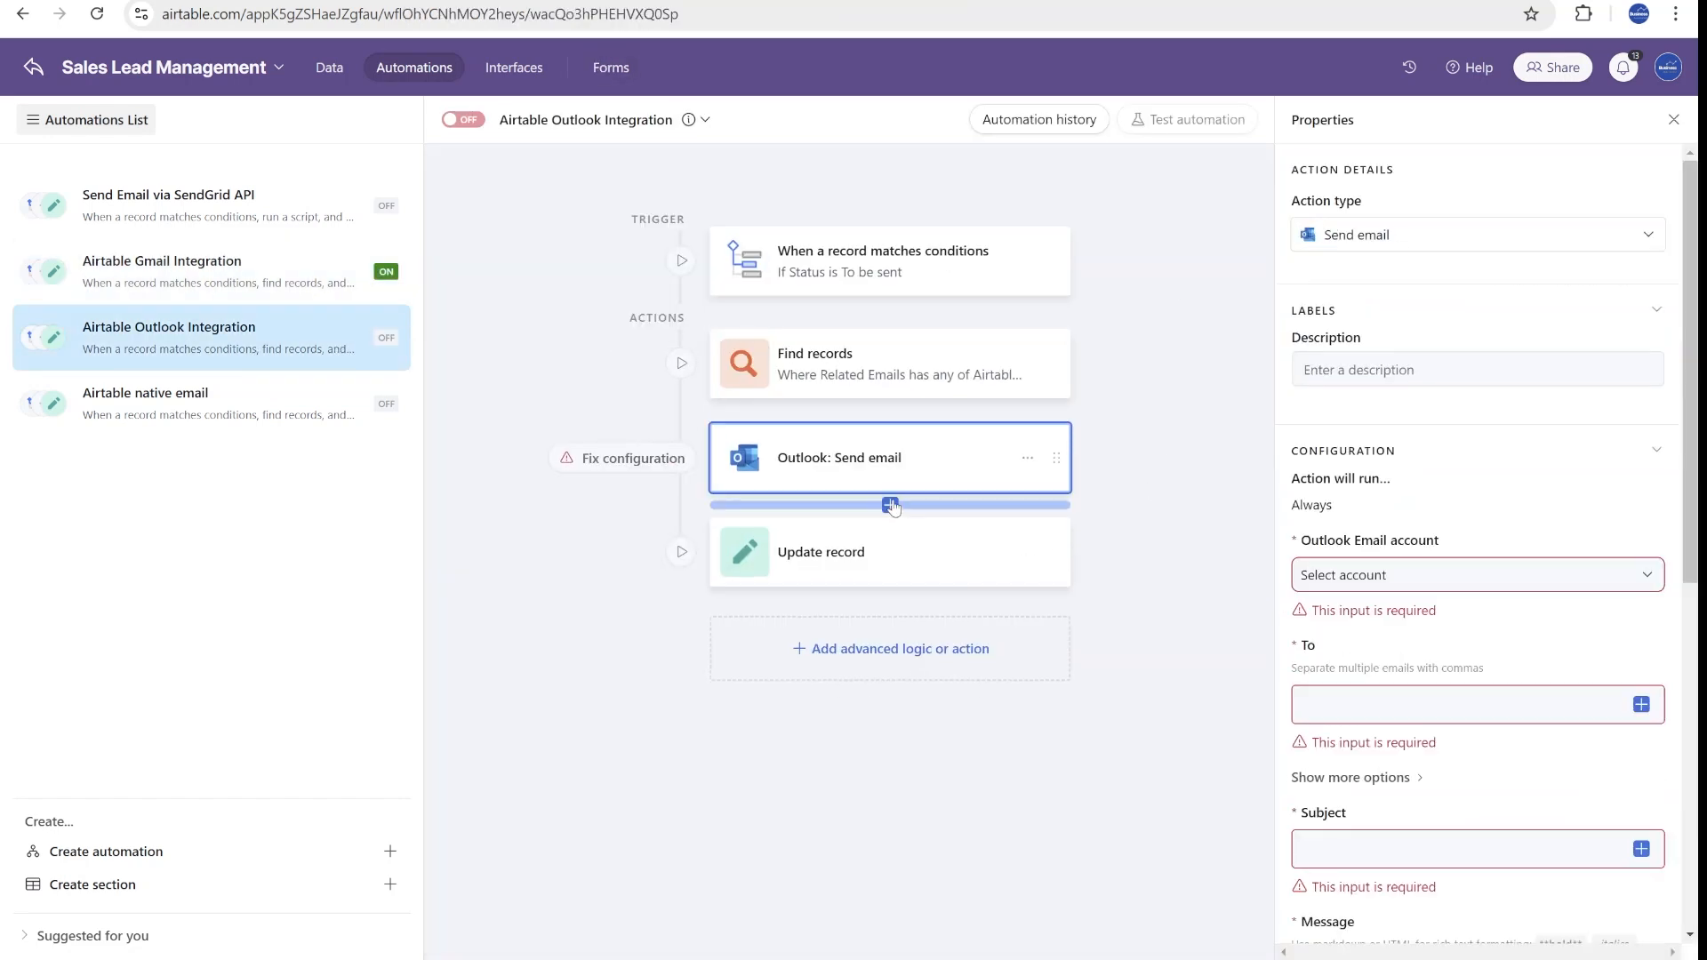
pyautogui.click(891, 507)
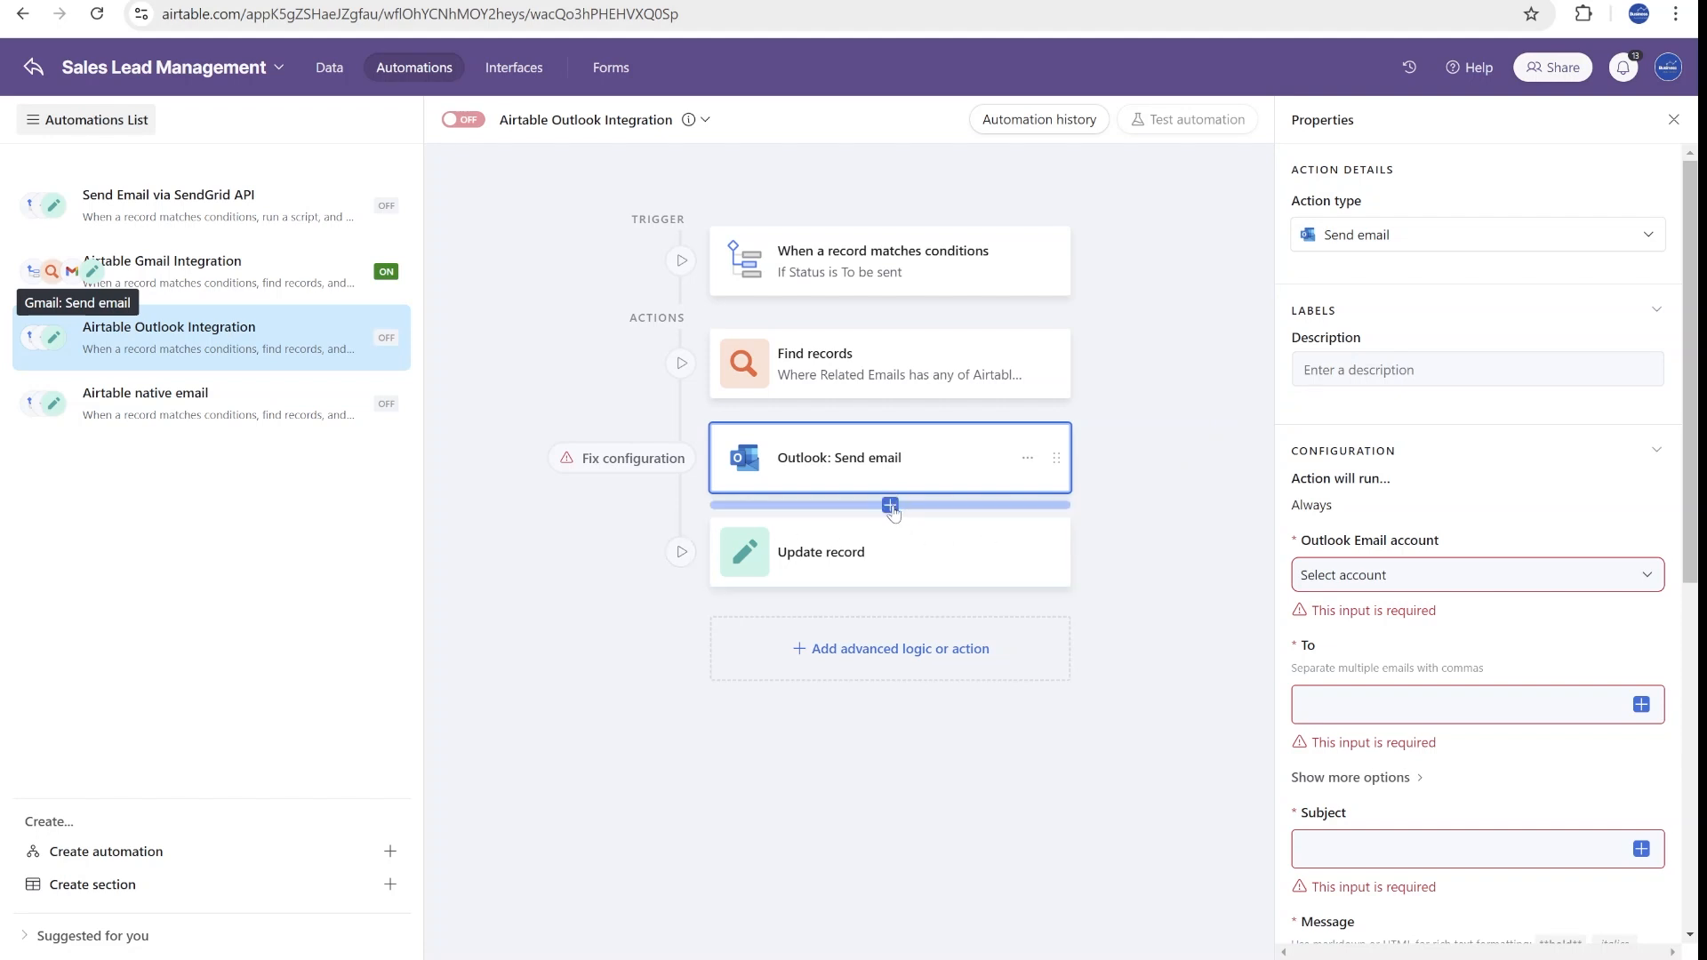
pyautogui.click(890, 509)
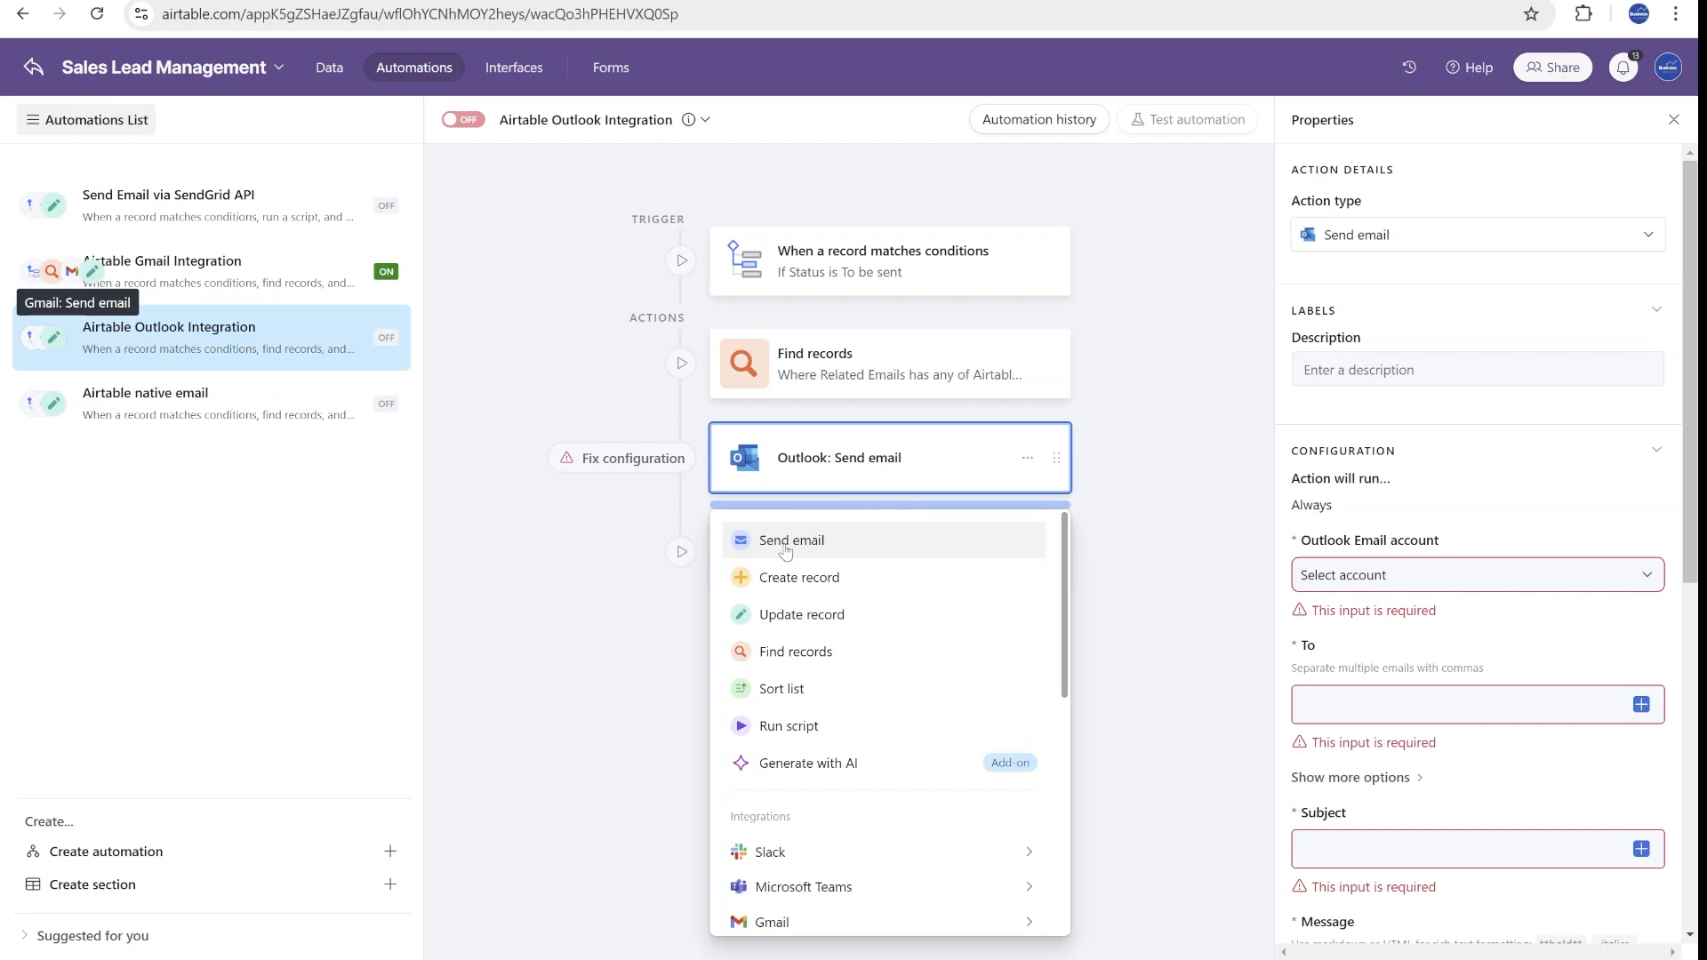
pyautogui.click(884, 544)
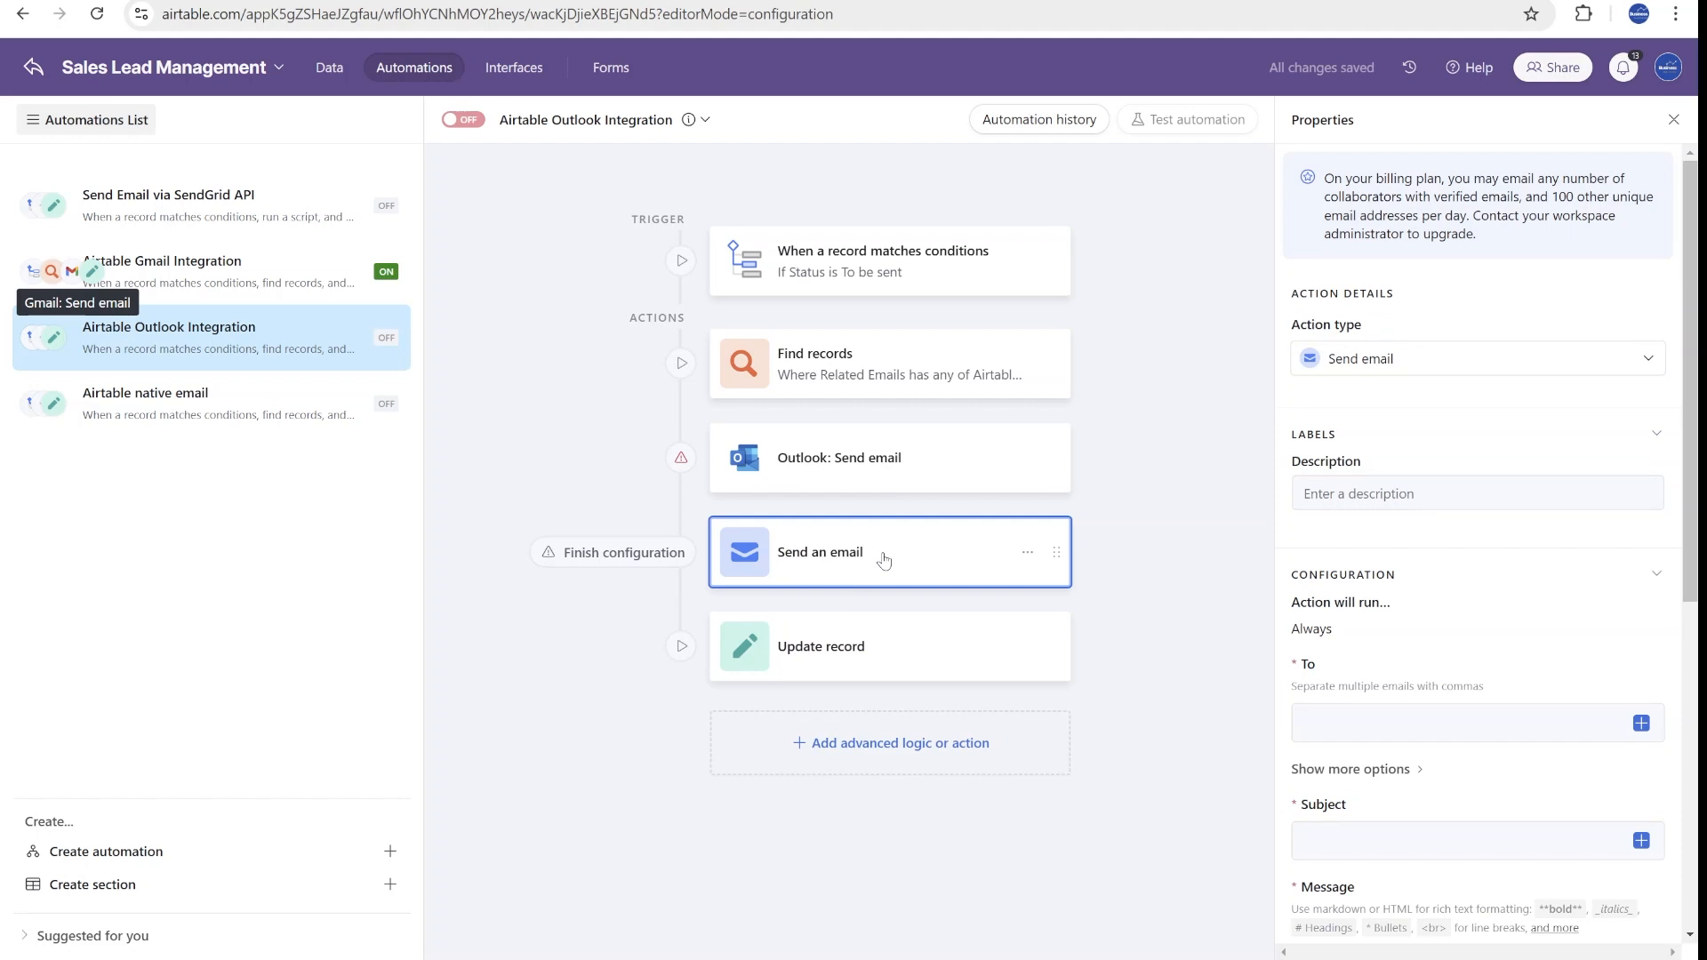
pyautogui.moveTo(214, 270)
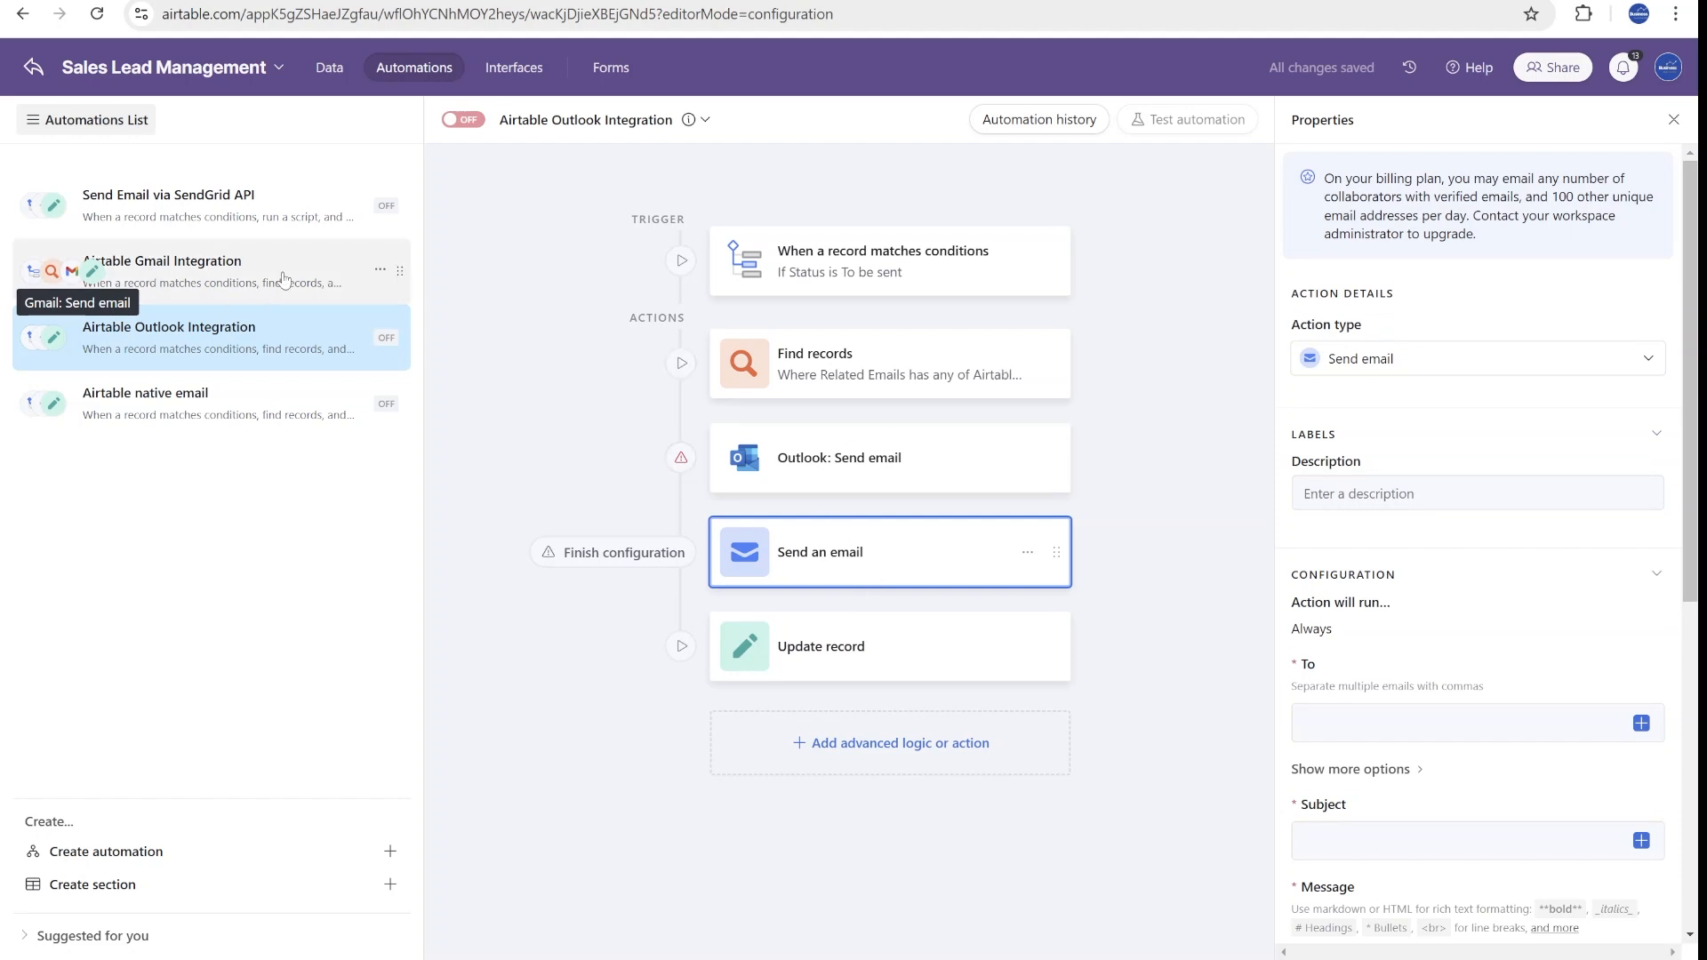
# Select the Airtable native email automation's message step and generate its email preview.
pyautogui.click(284, 279)
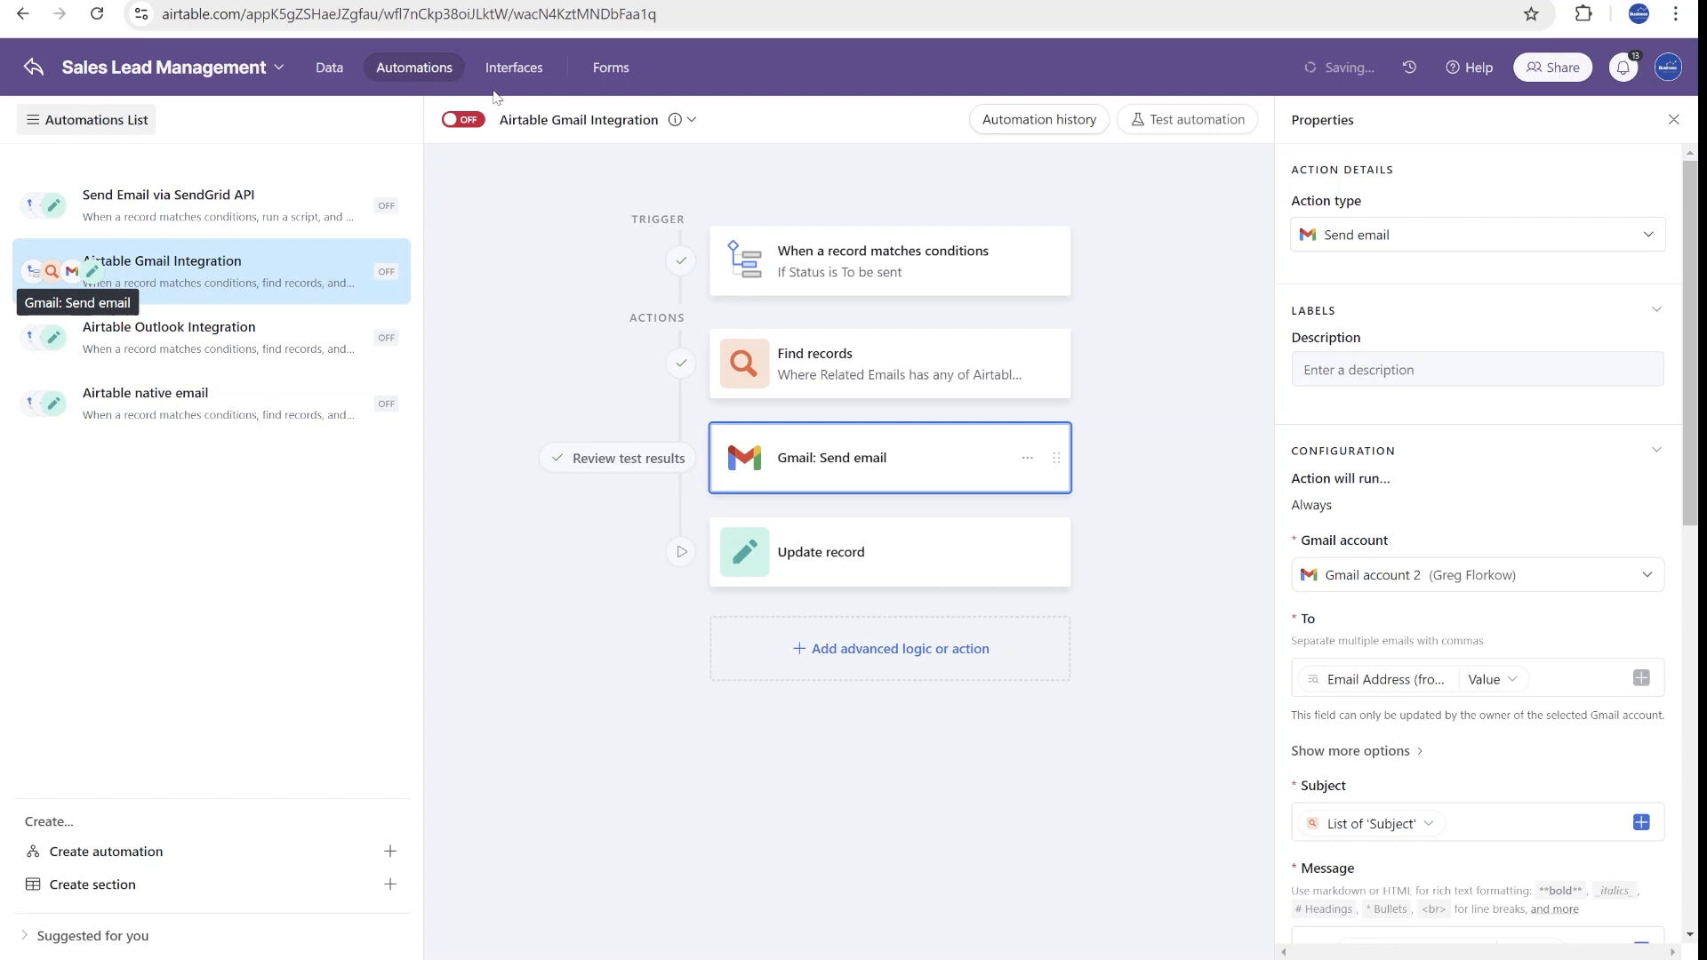
pyautogui.click(200, 403)
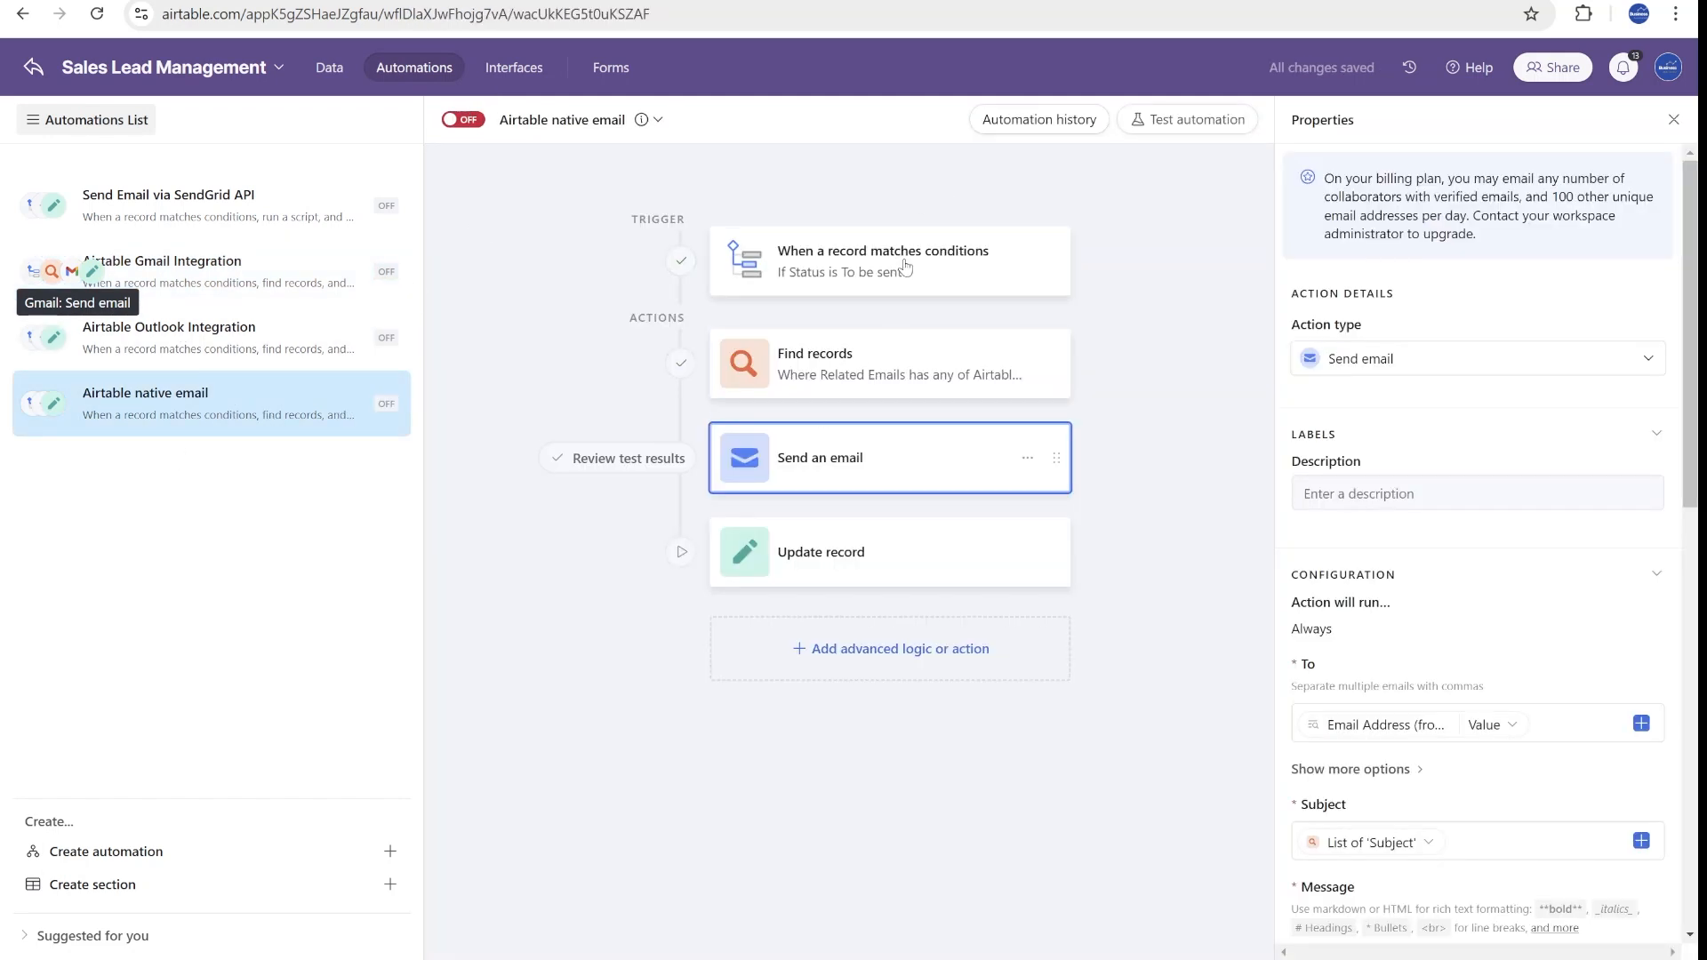
pyautogui.scroll(-3, 1551, 447)
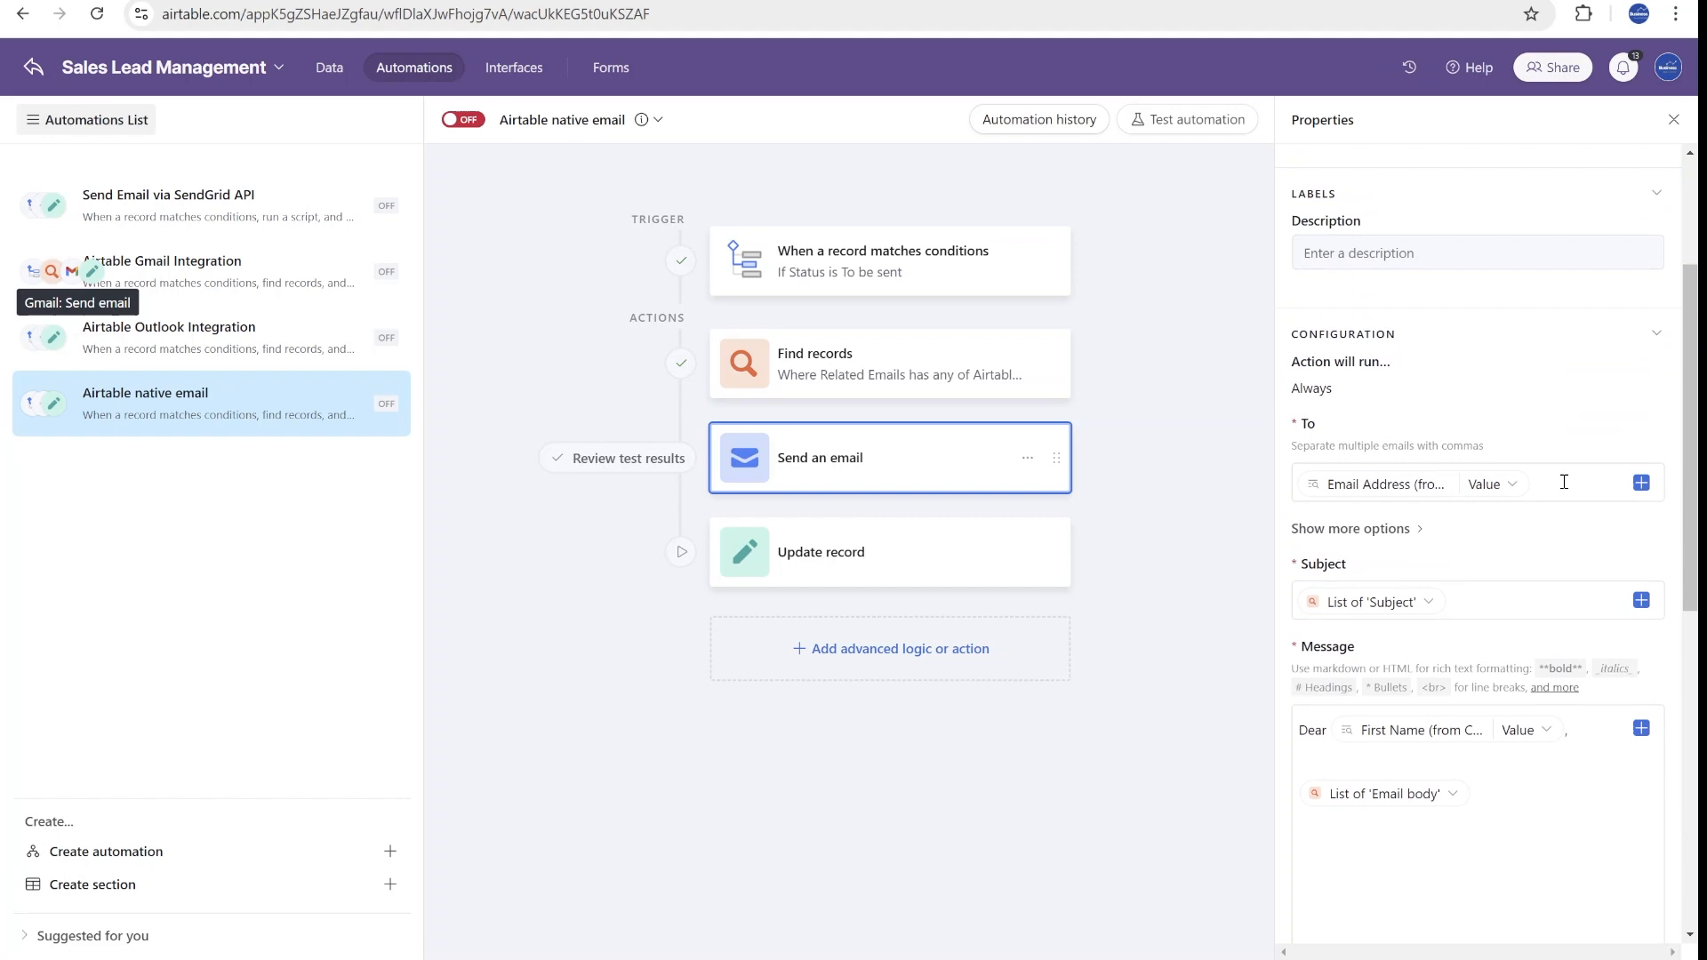
pyautogui.scroll(-3, 1365, 377)
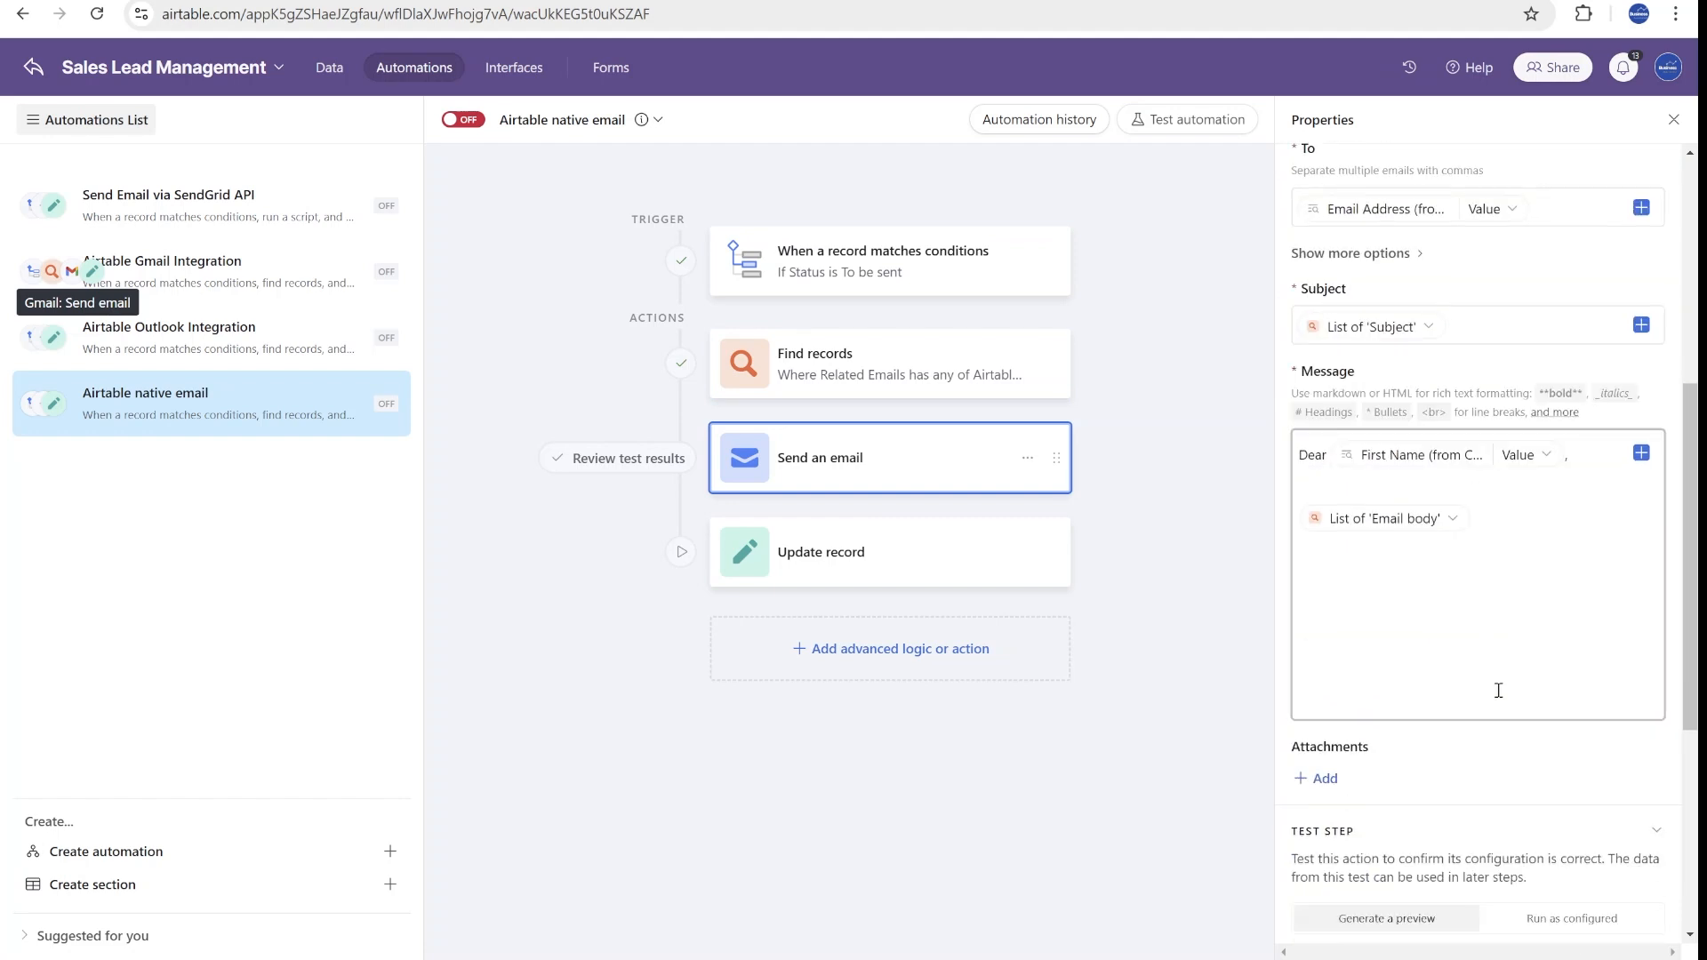
pyautogui.click(1498, 690)
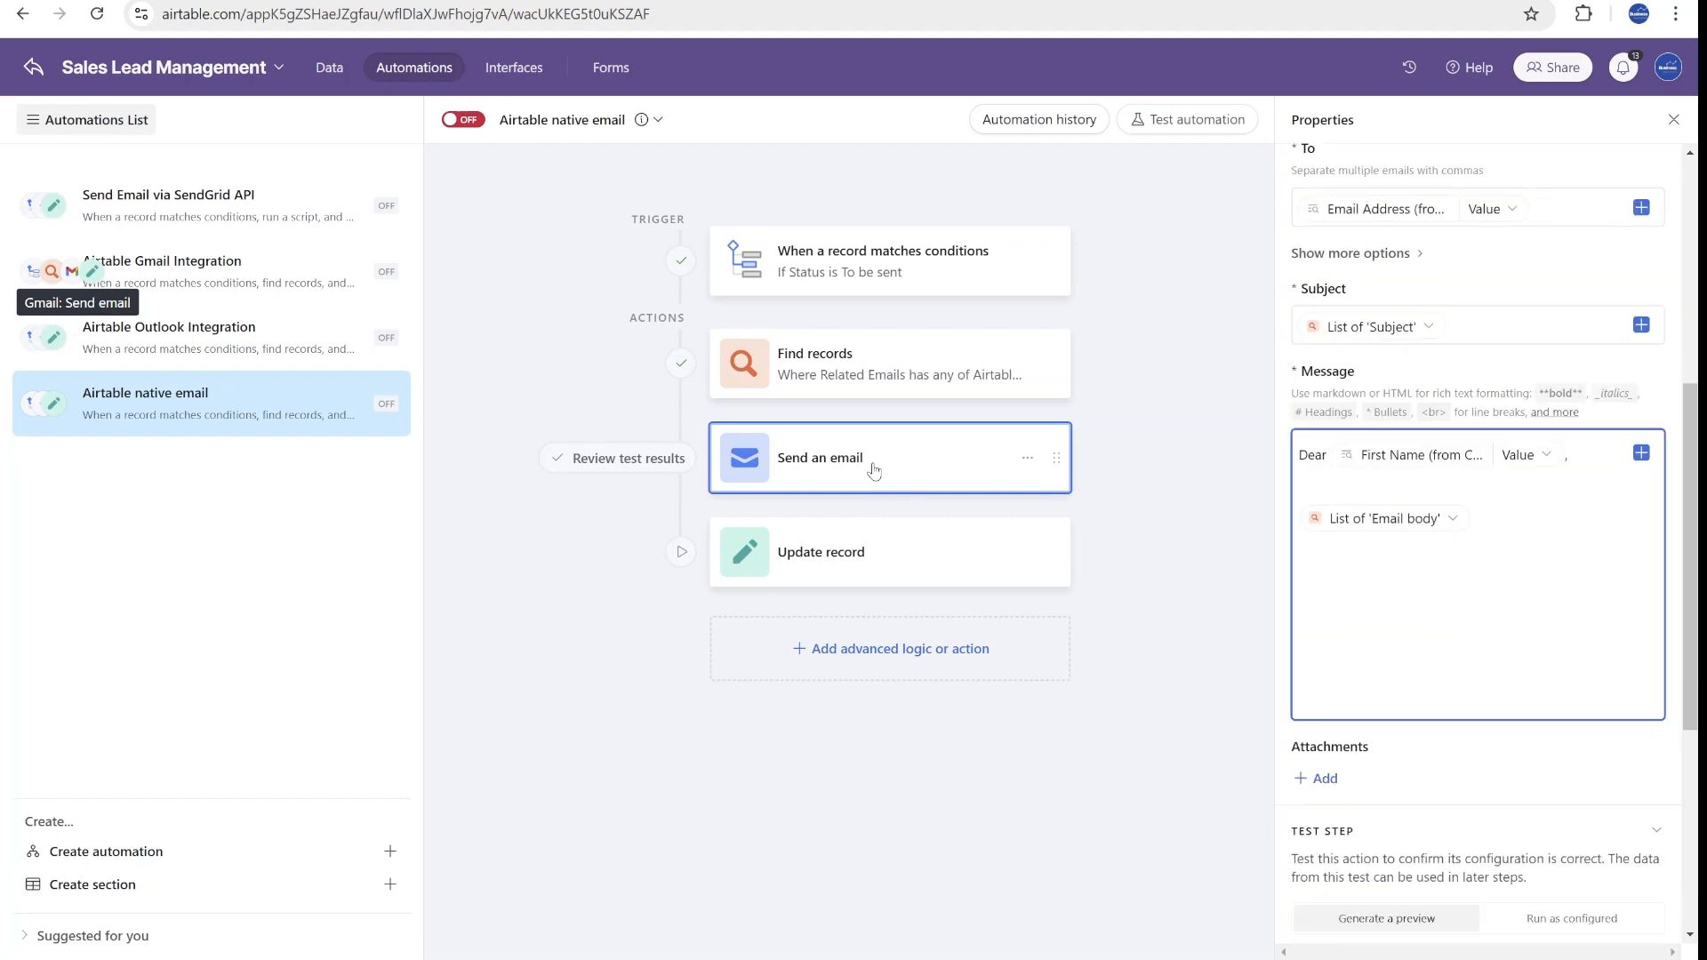
pyautogui.scroll(-5, 1489, 501)
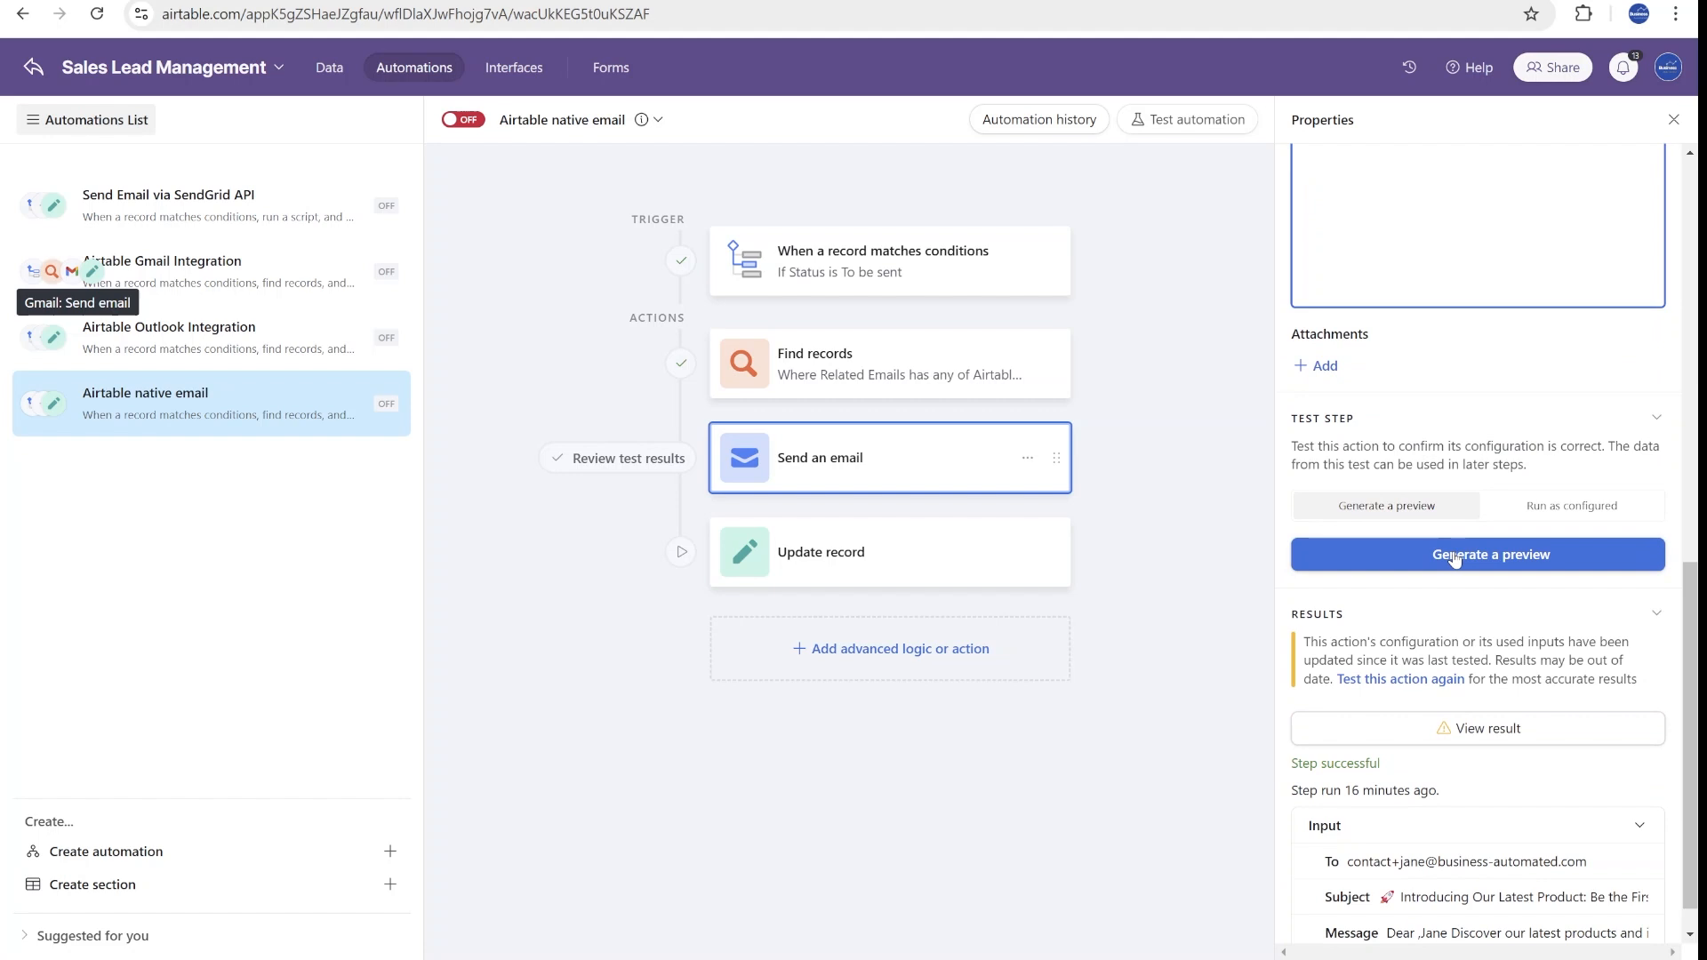
pyautogui.click(1459, 553)
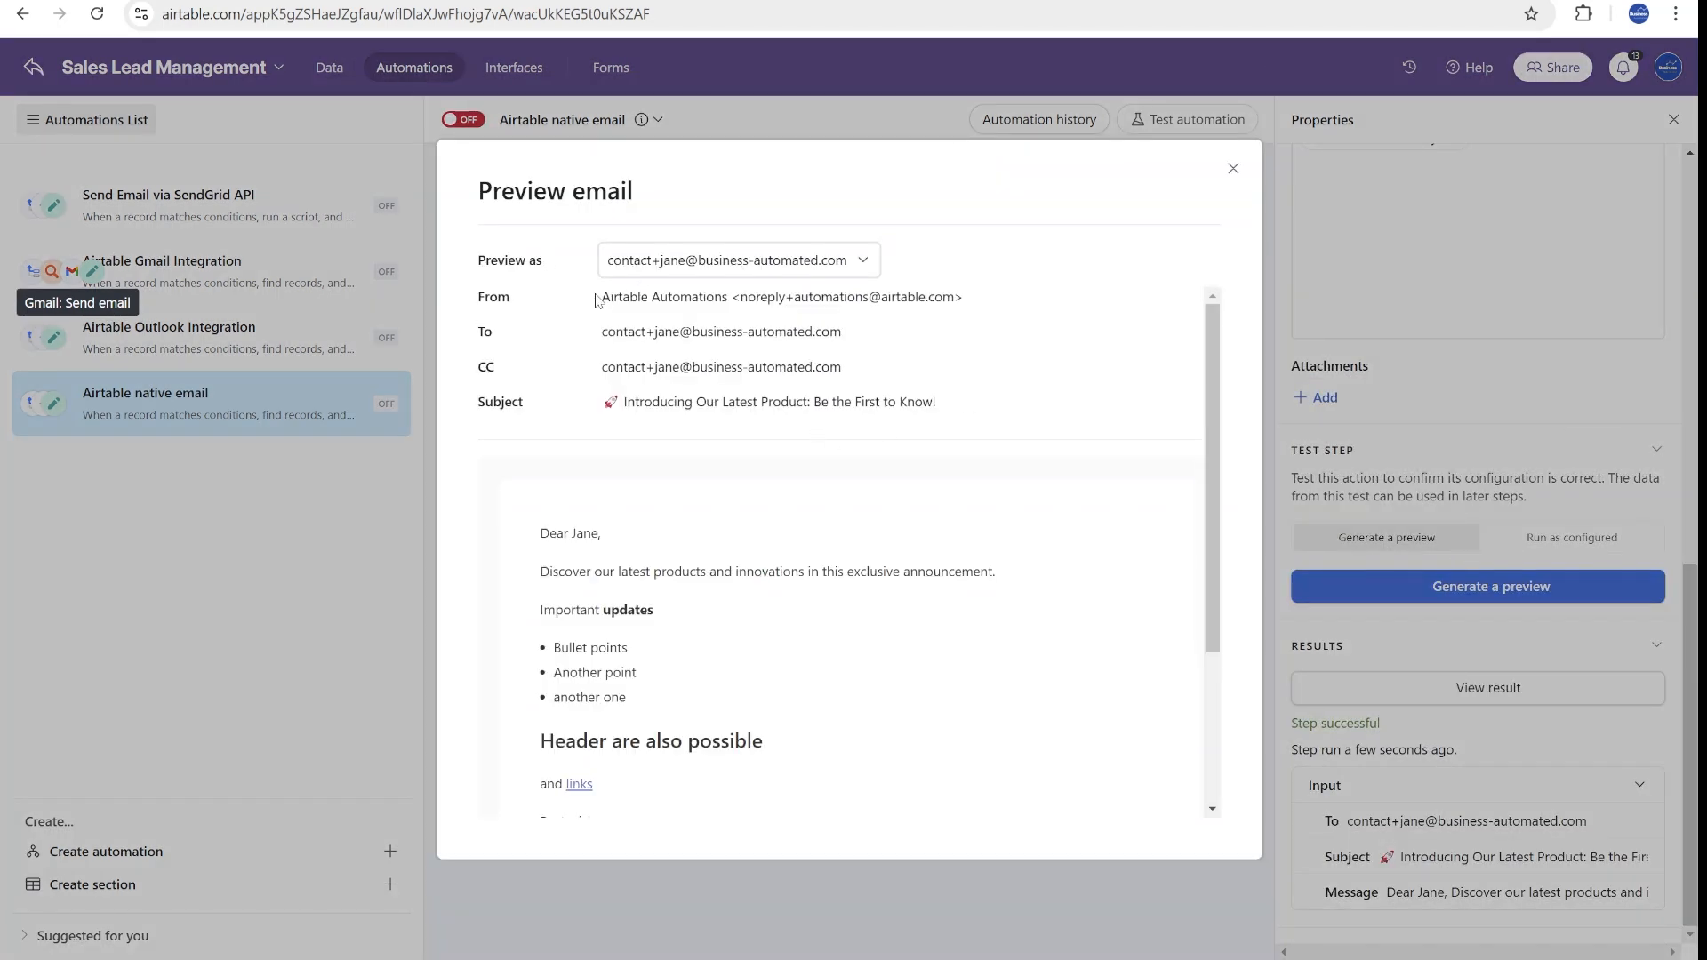
pyautogui.moveTo(598, 297); pyautogui.dragTo(1002, 310)
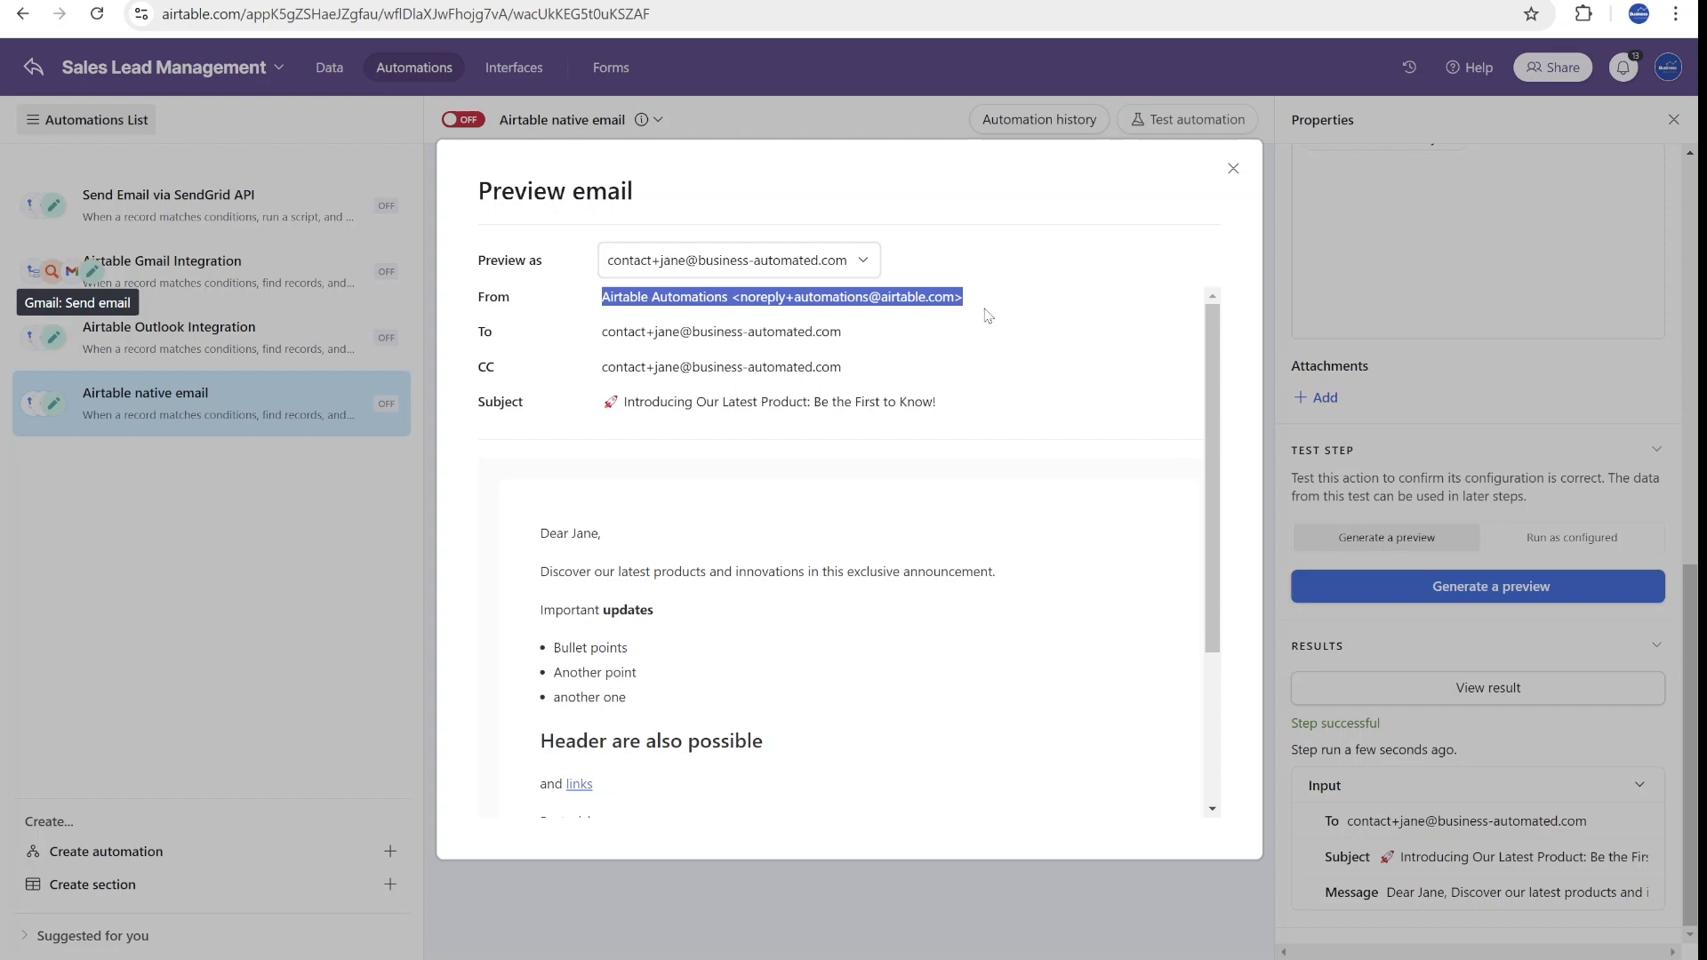
pyautogui.scroll(-5, 1007, 343)
pyautogui.scroll(-2, 801, 600)
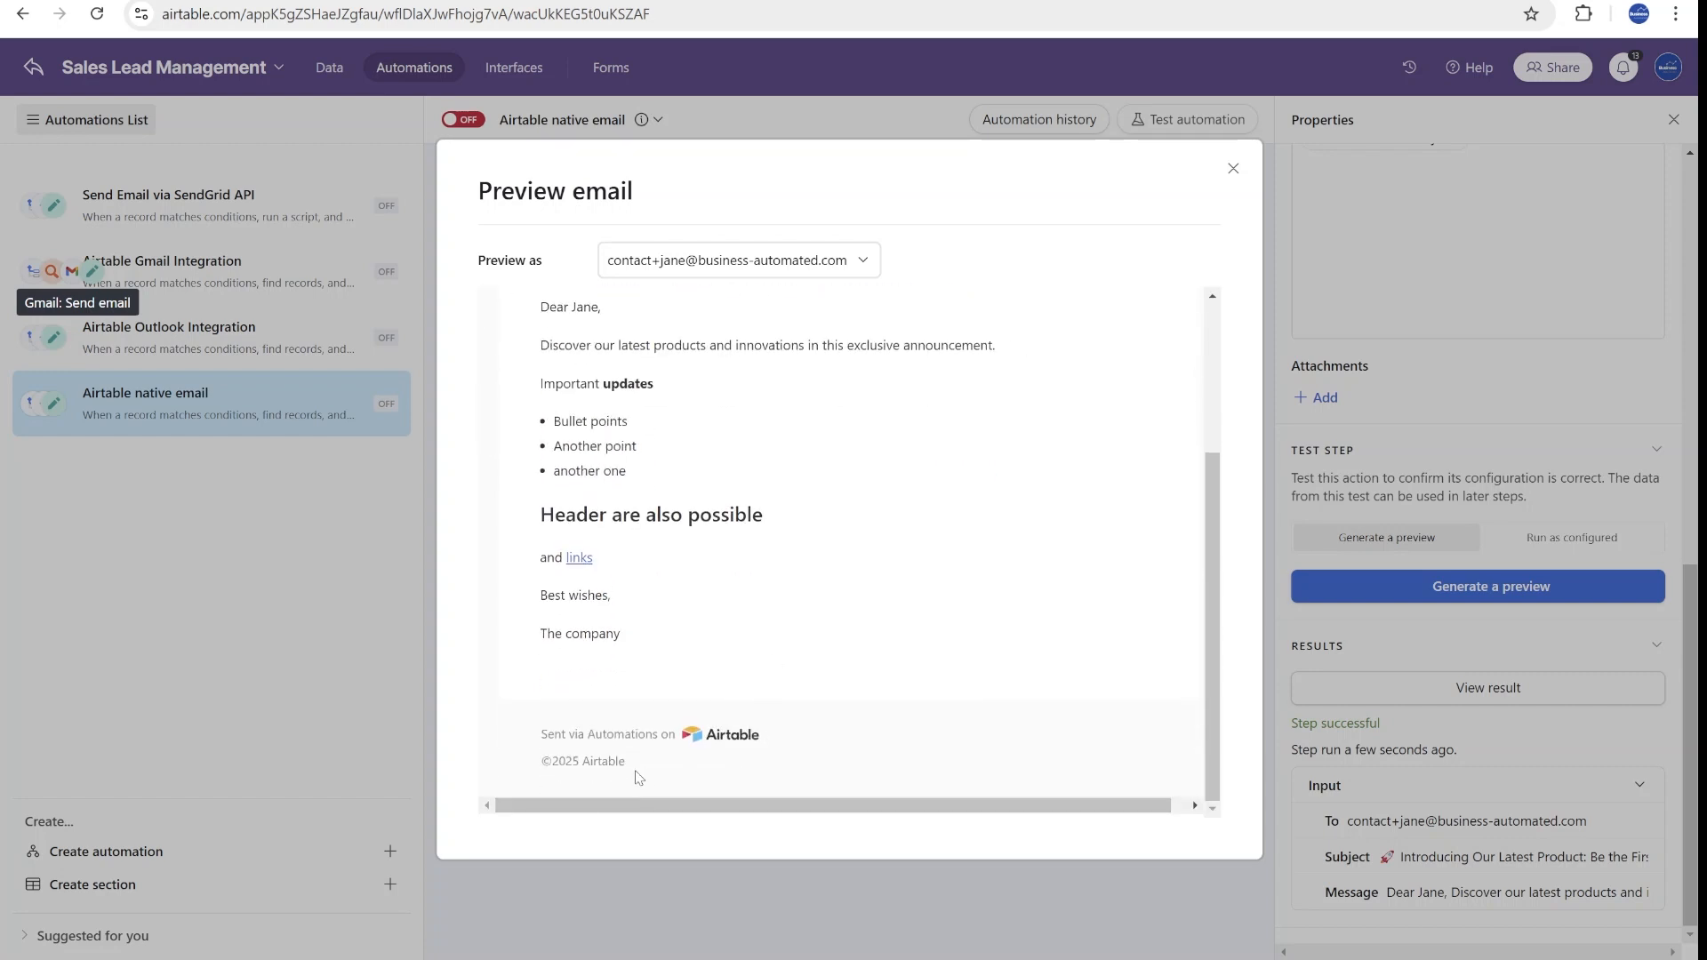
pyautogui.moveTo(625, 763); pyautogui.dragTo(518, 754)
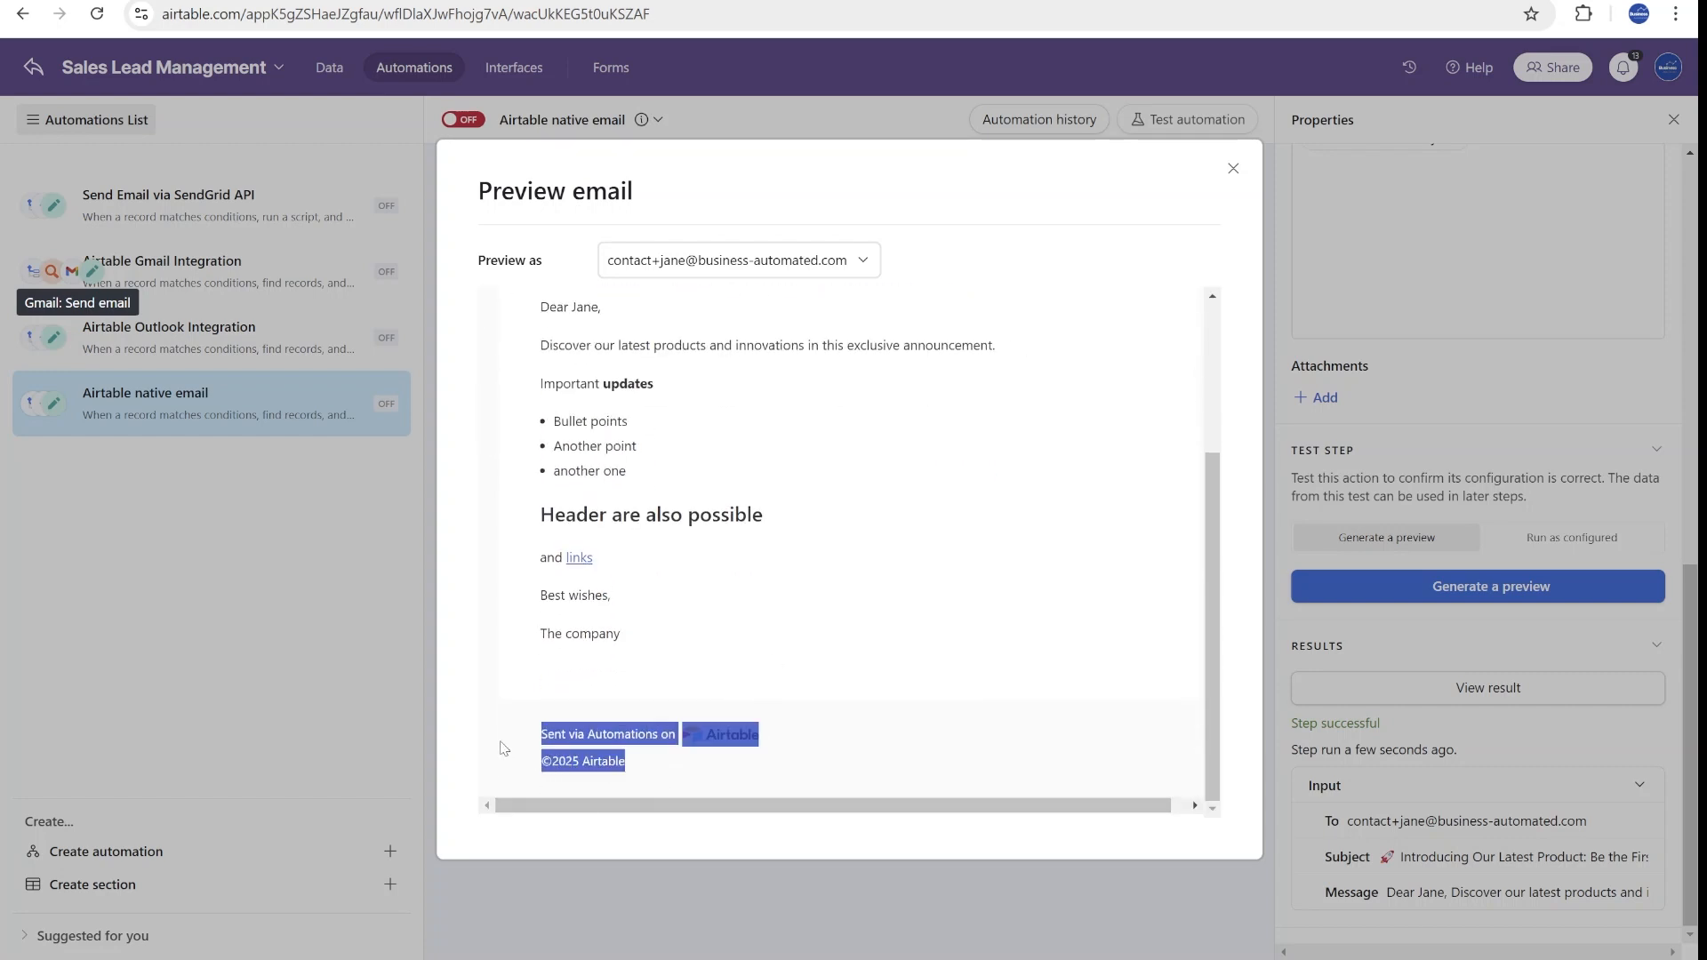
pyautogui.scroll(5, 958, 753)
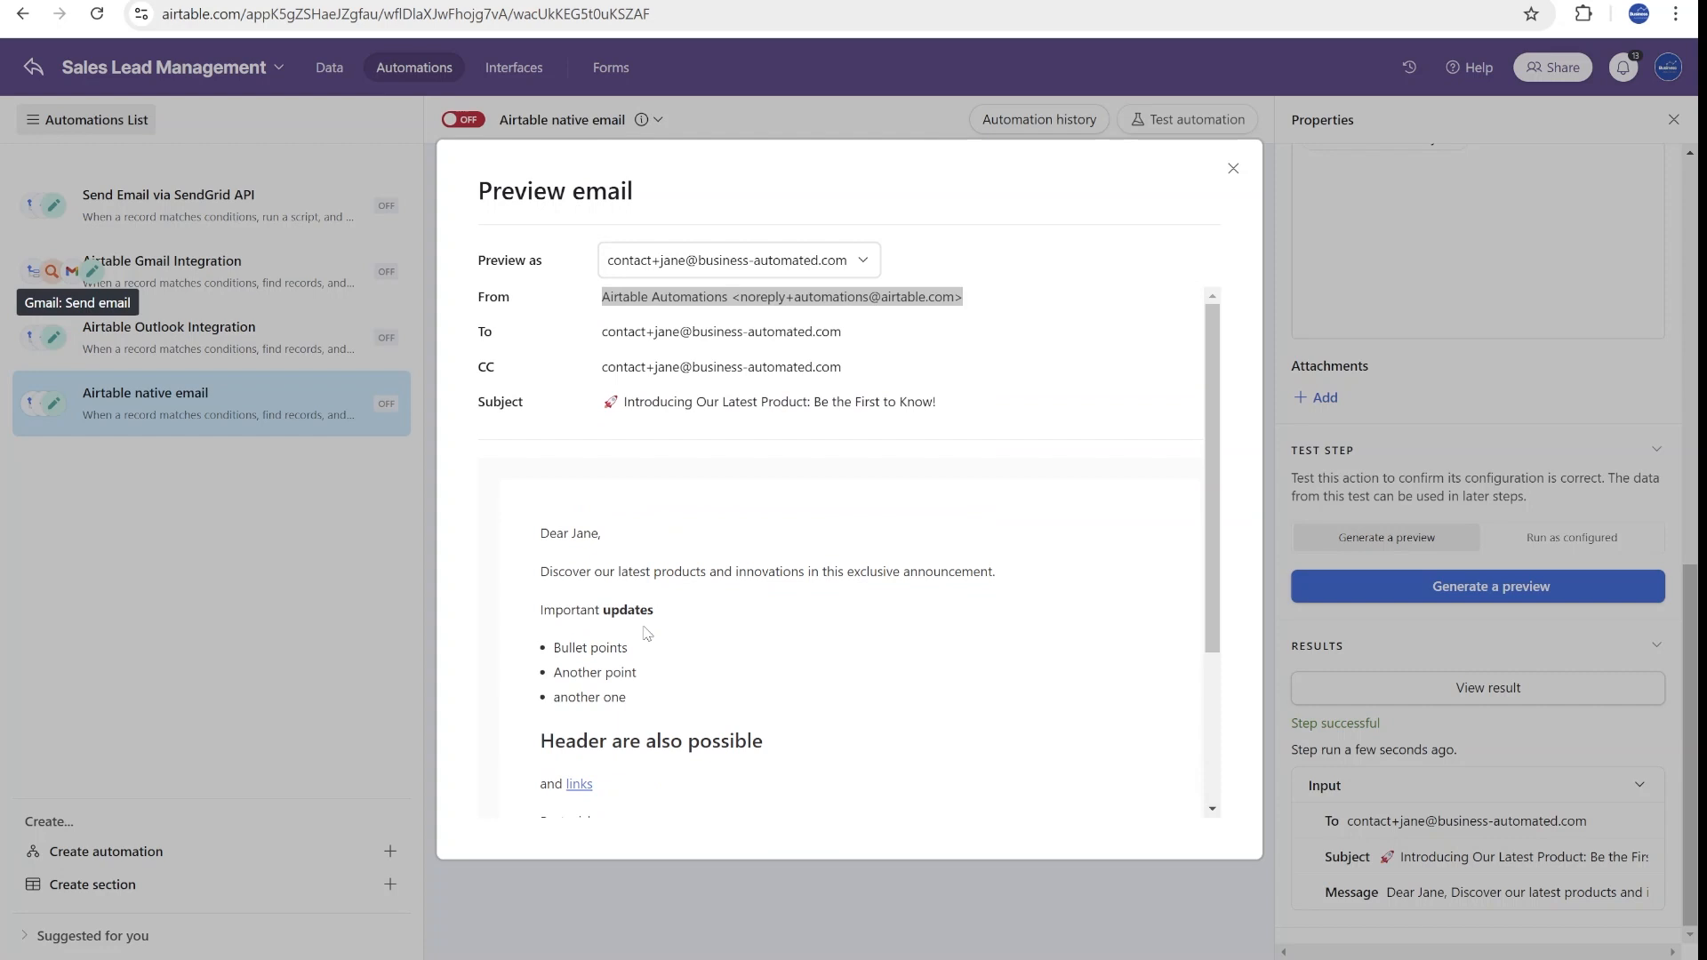
pyautogui.scroll(-5, 600, 561)
pyautogui.click(928, 722)
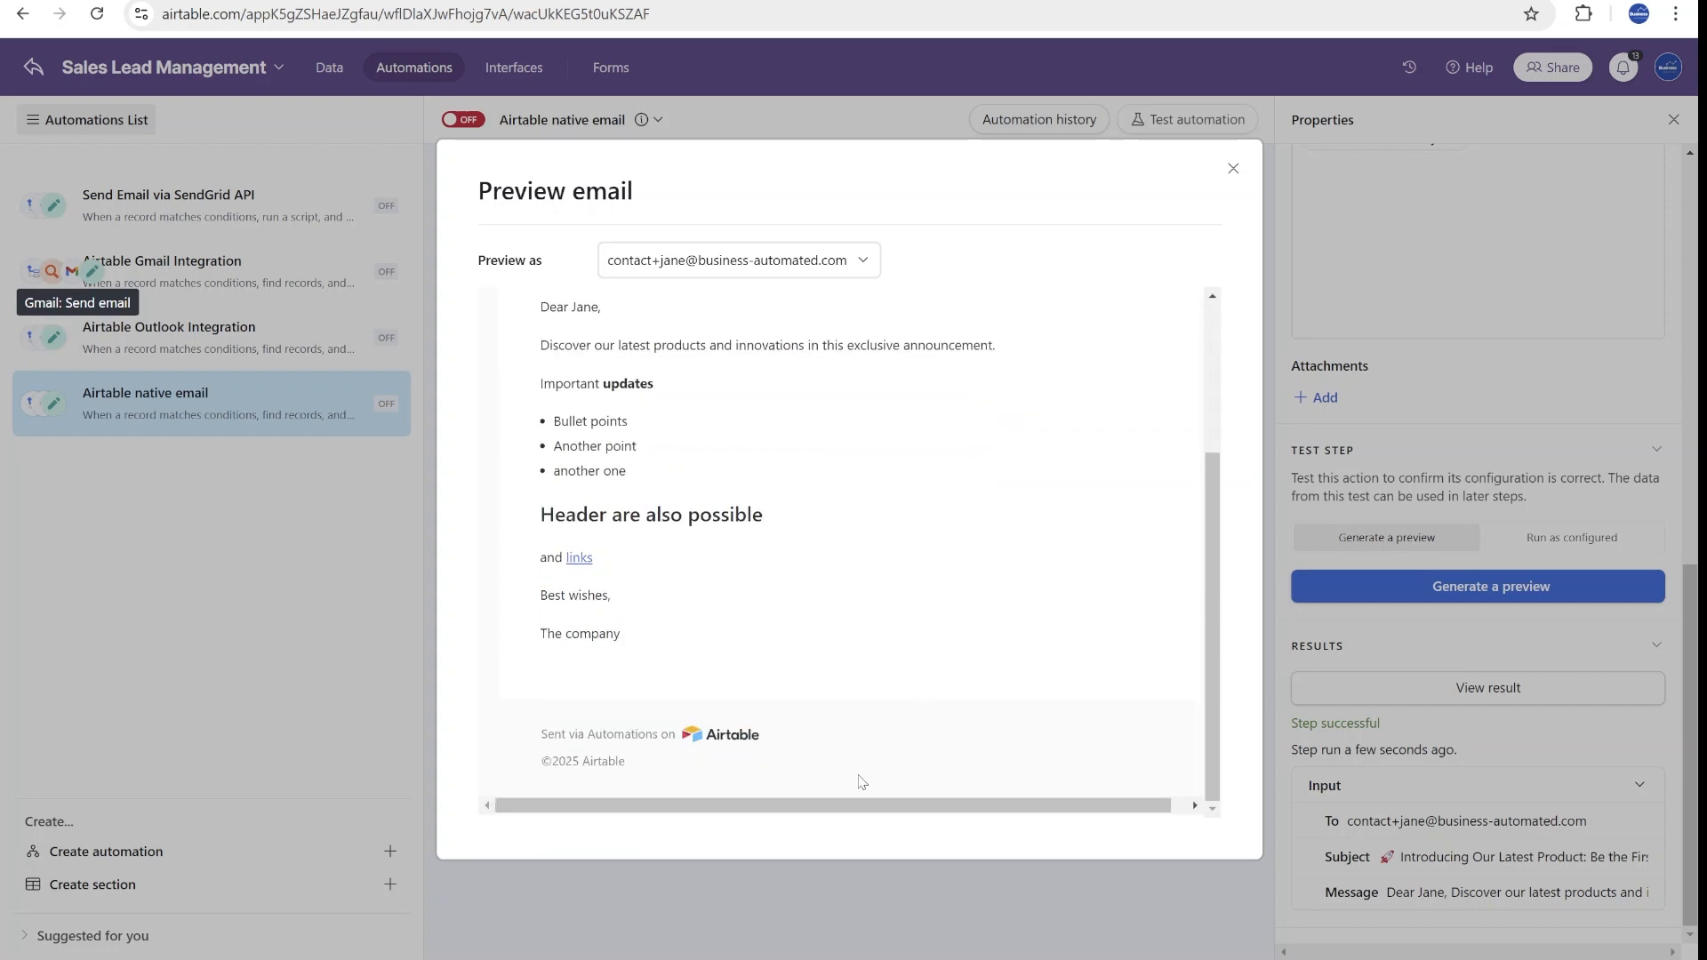
pyautogui.hscroll(2, 853, 747)
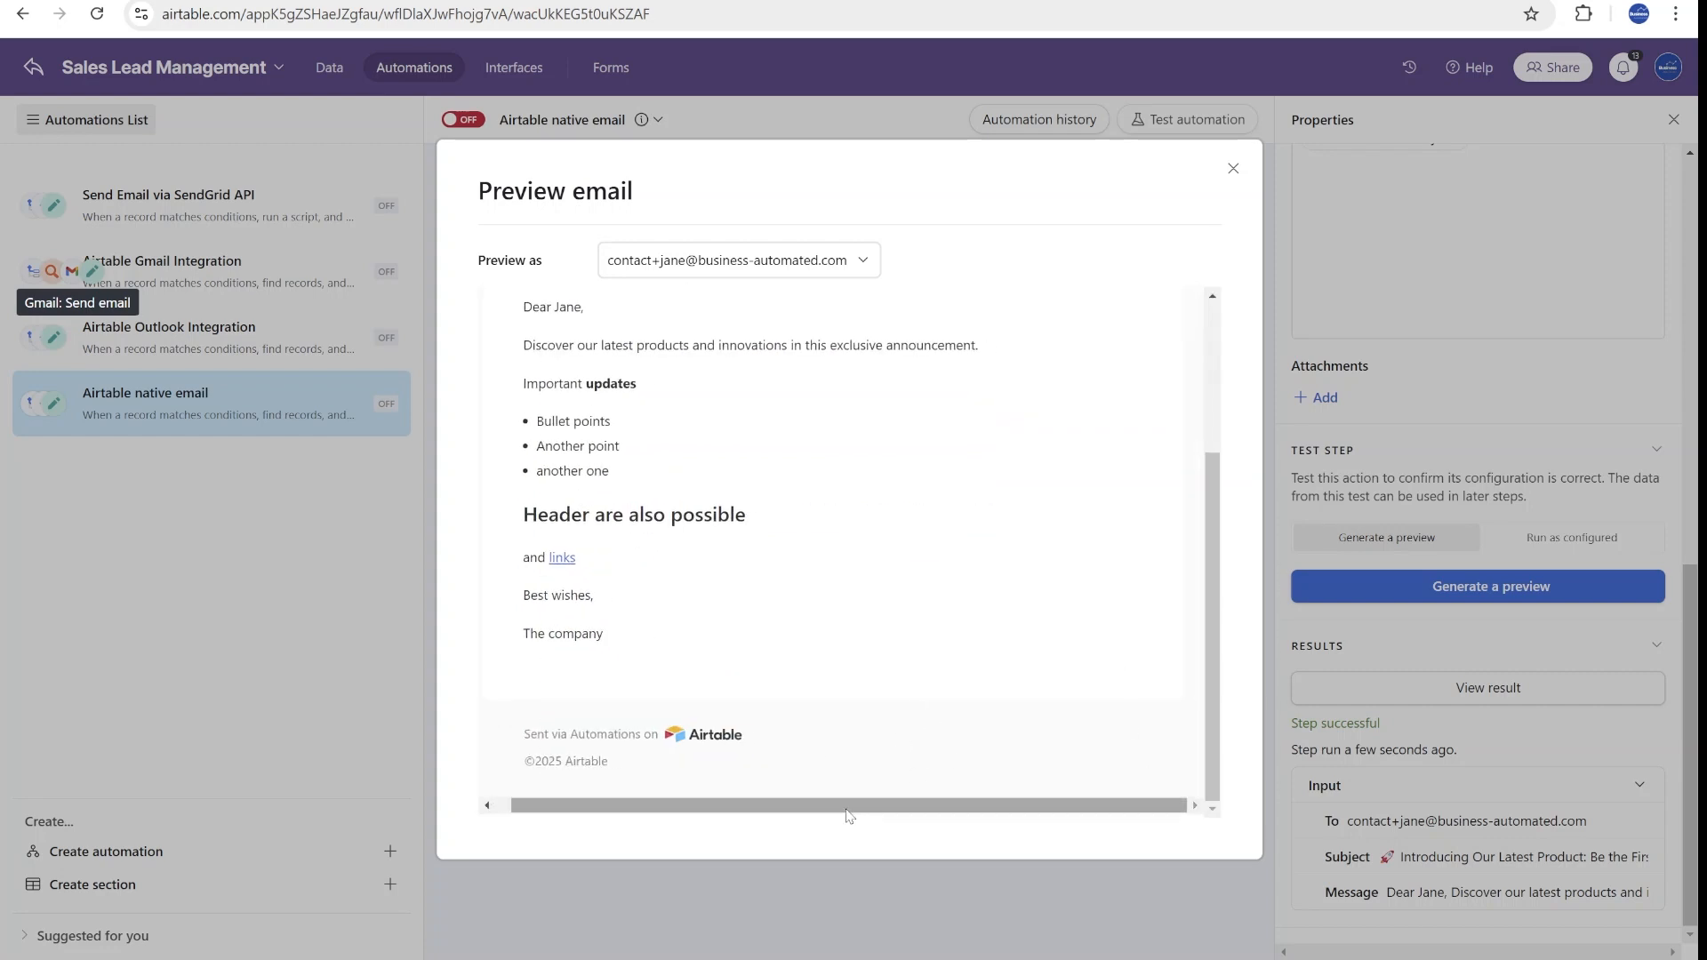
pyautogui.moveTo(849, 807); pyautogui.dragTo(827, 806)
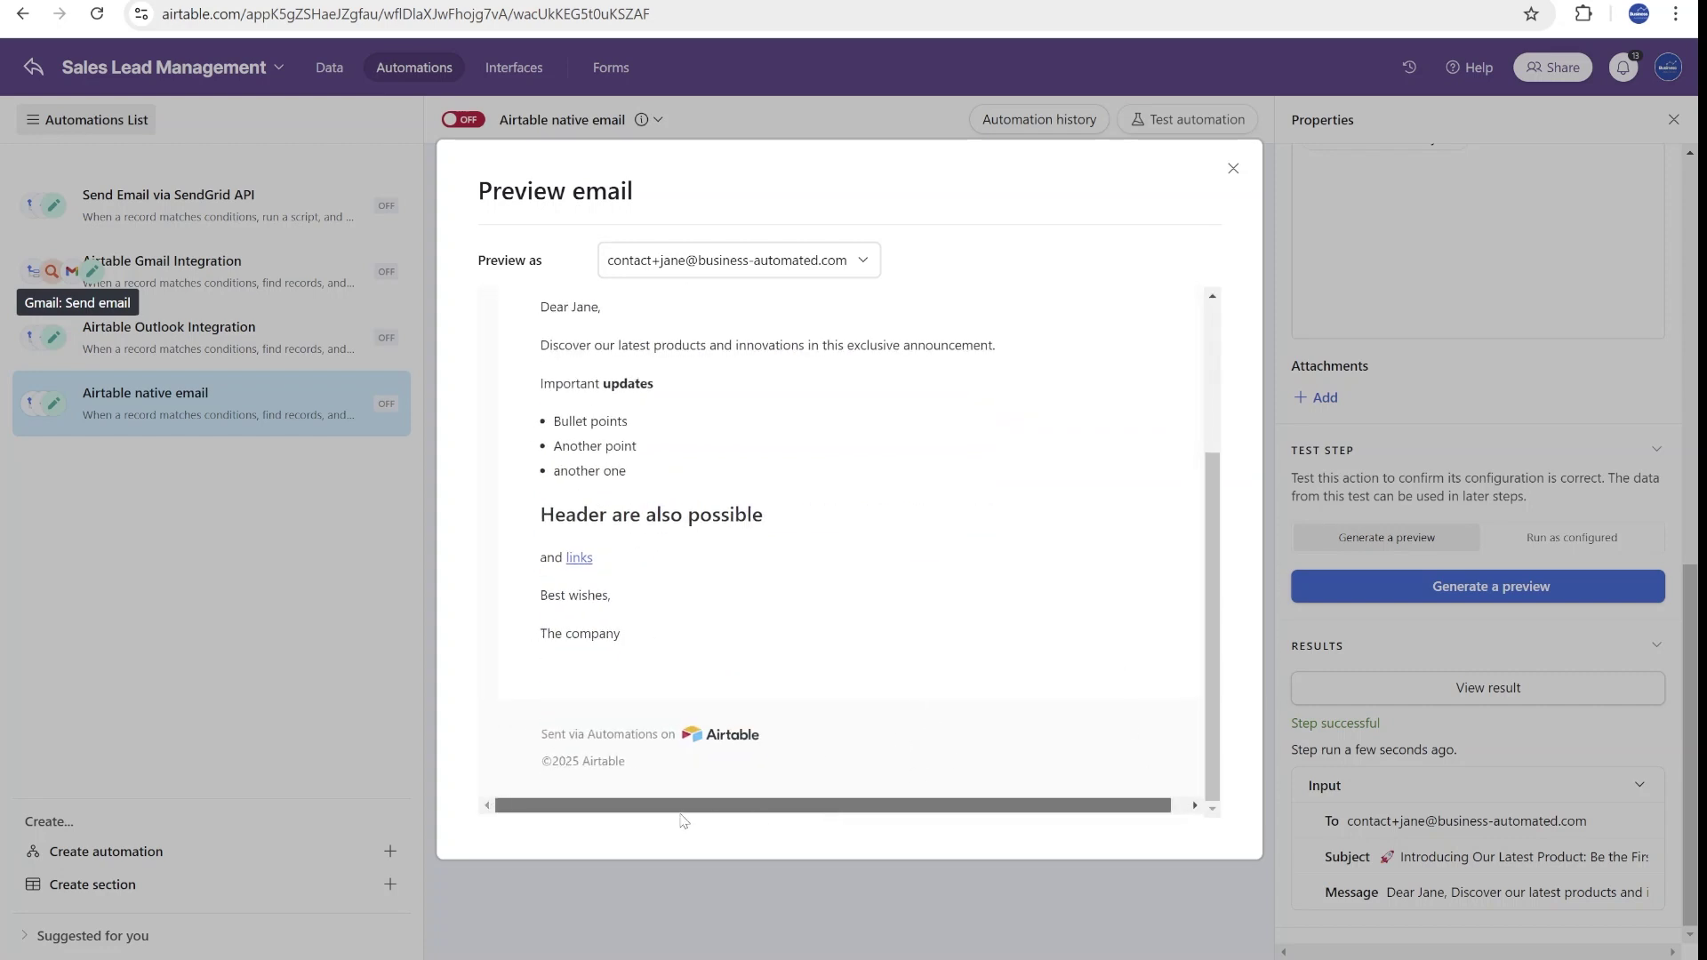
pyautogui.moveTo(645, 769); pyautogui.dragTo(554, 446)
pyautogui.scroll(5, 747, 534)
pyautogui.click(1233, 168)
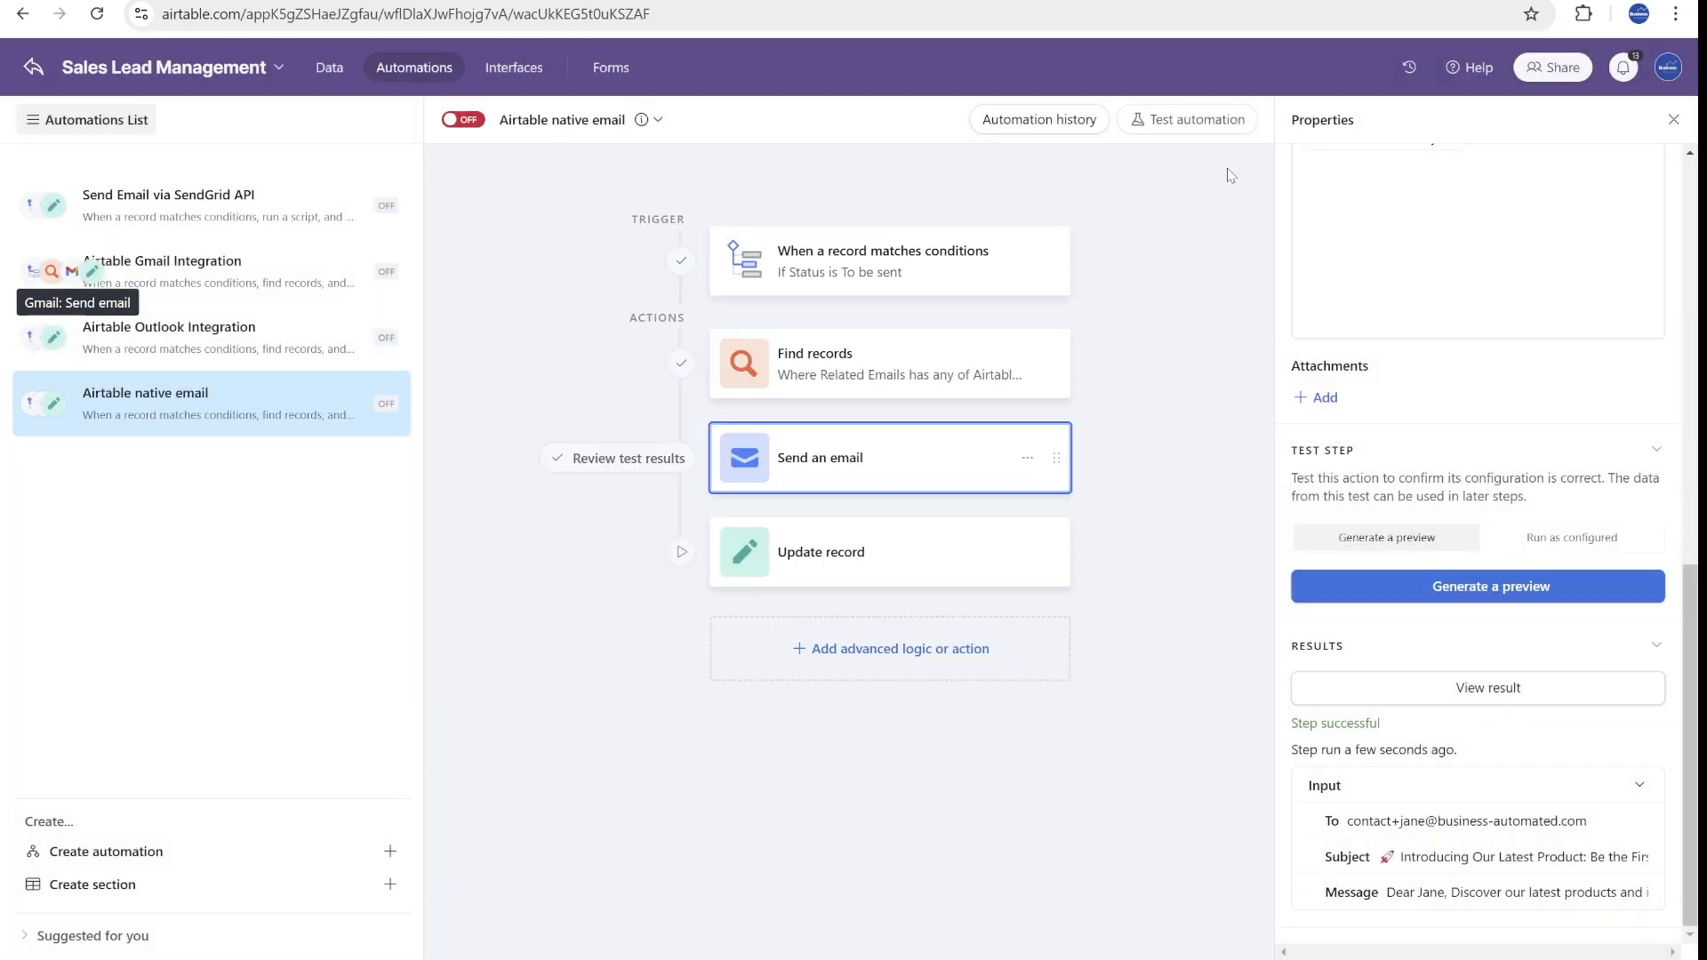
# Switch the native email automation on, fill 'To be sent' down all four Emails rows, and go to Gmail.
pyautogui.click(463, 120)
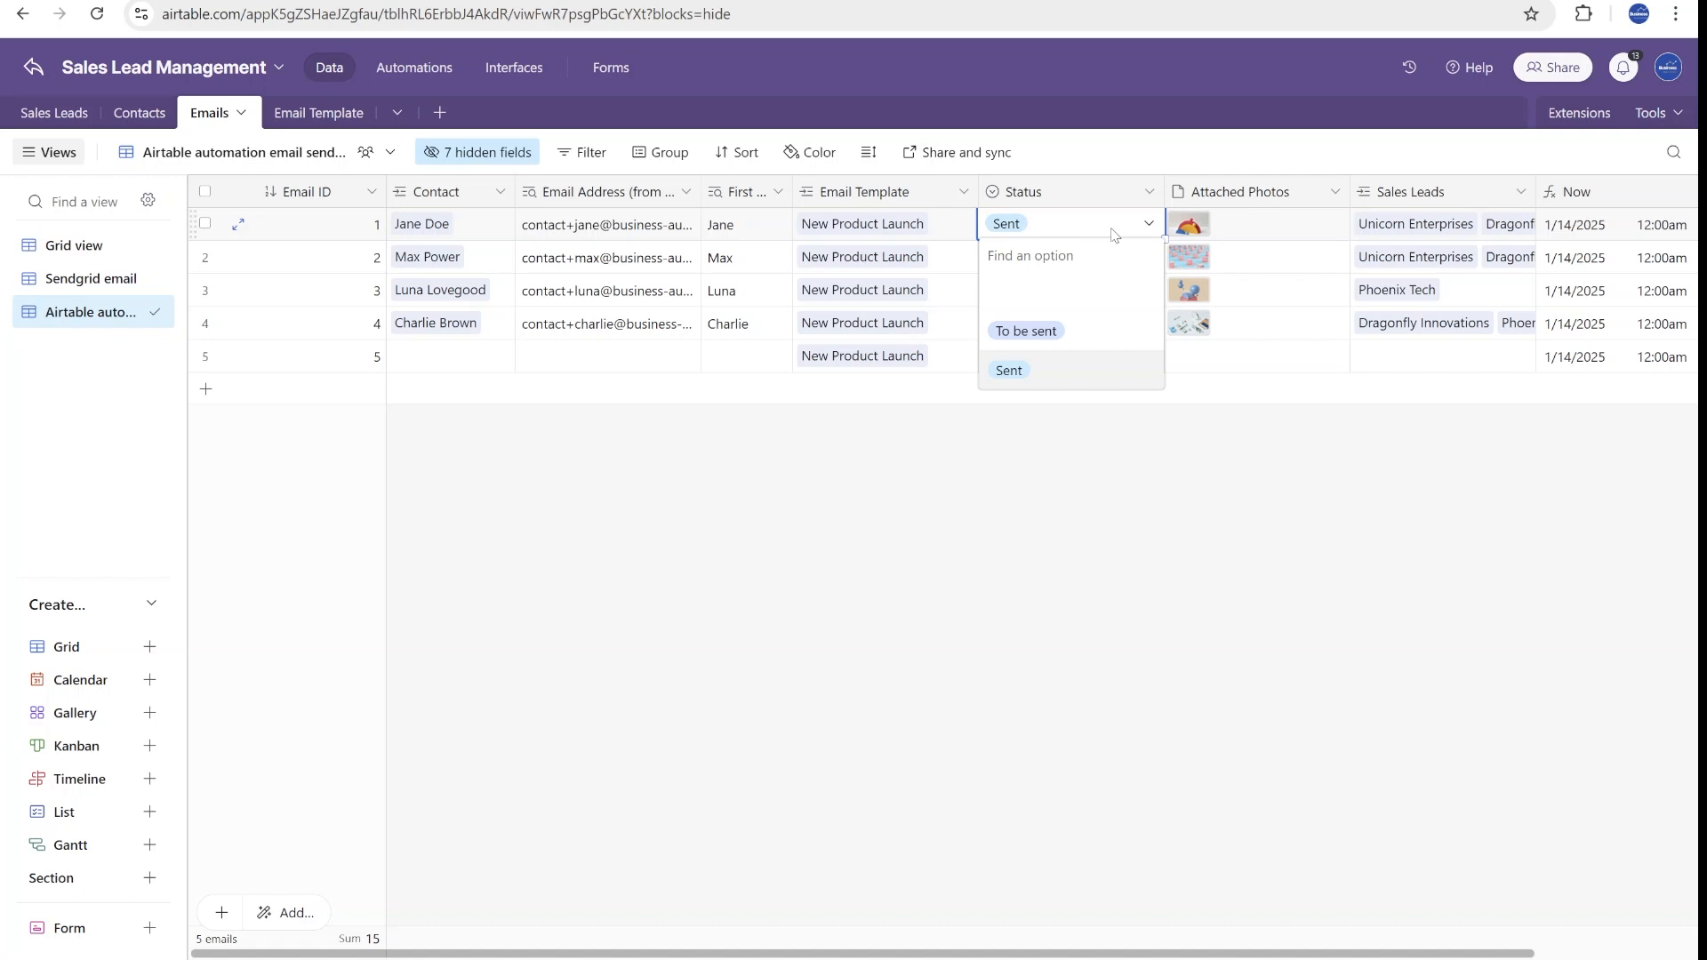
pyautogui.click(1027, 331)
pyautogui.moveTo(1165, 237); pyautogui.dragTo(1147, 333)
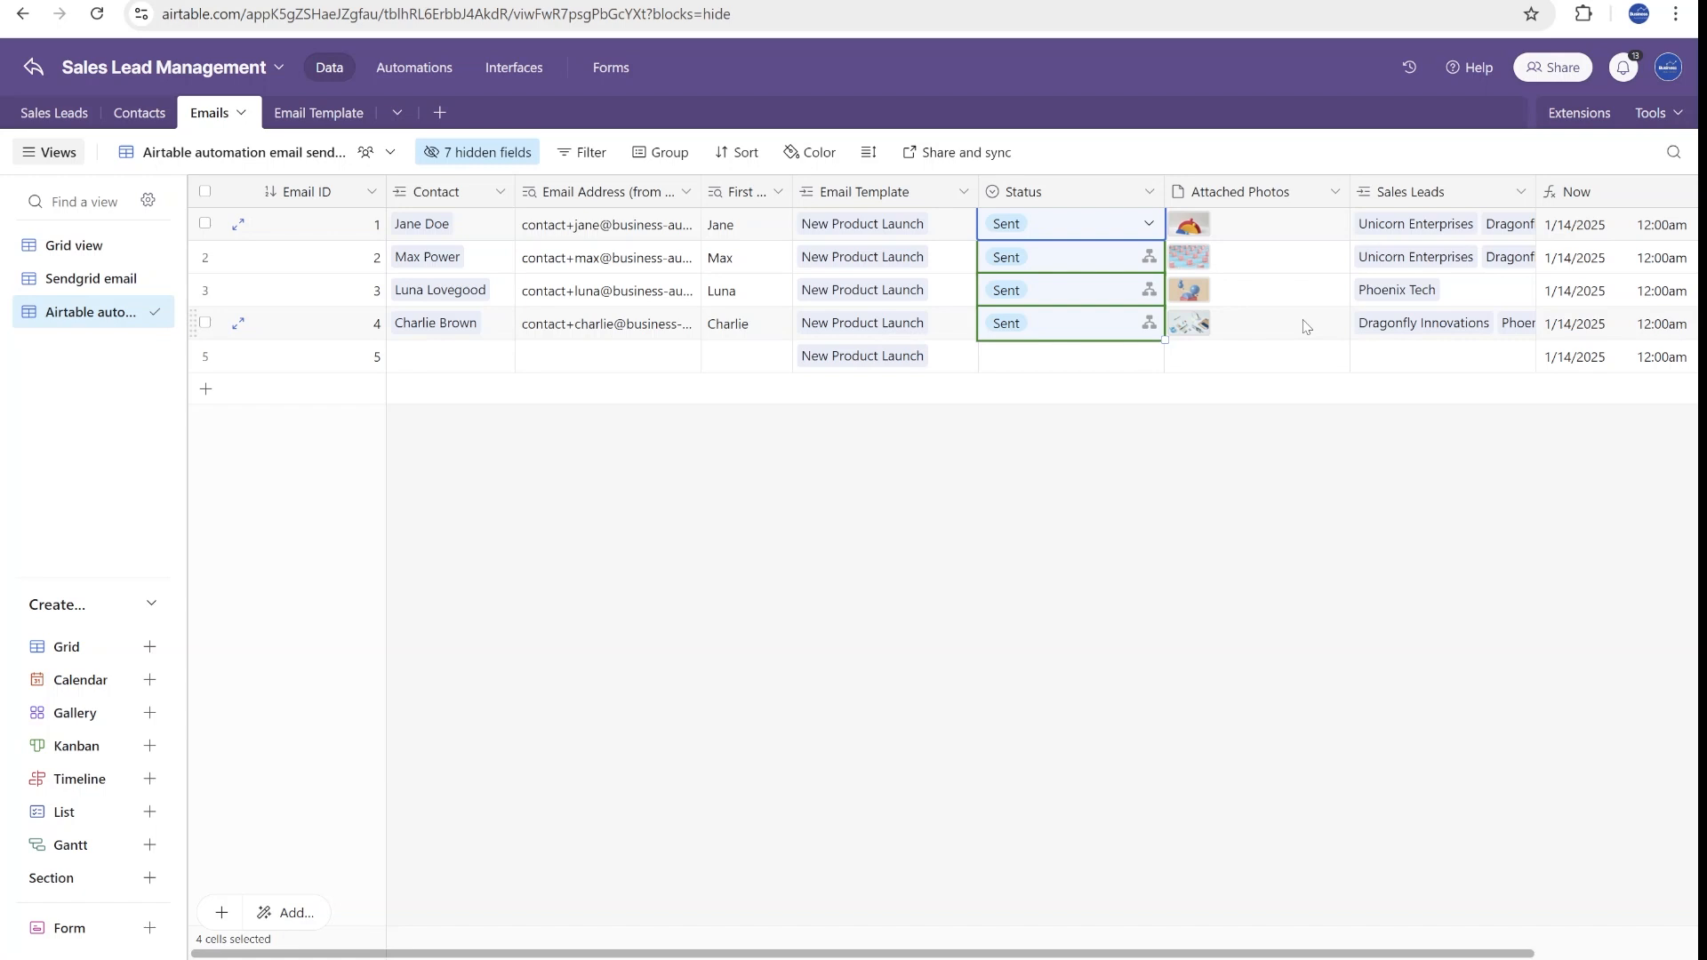
pyautogui.press('Escape')
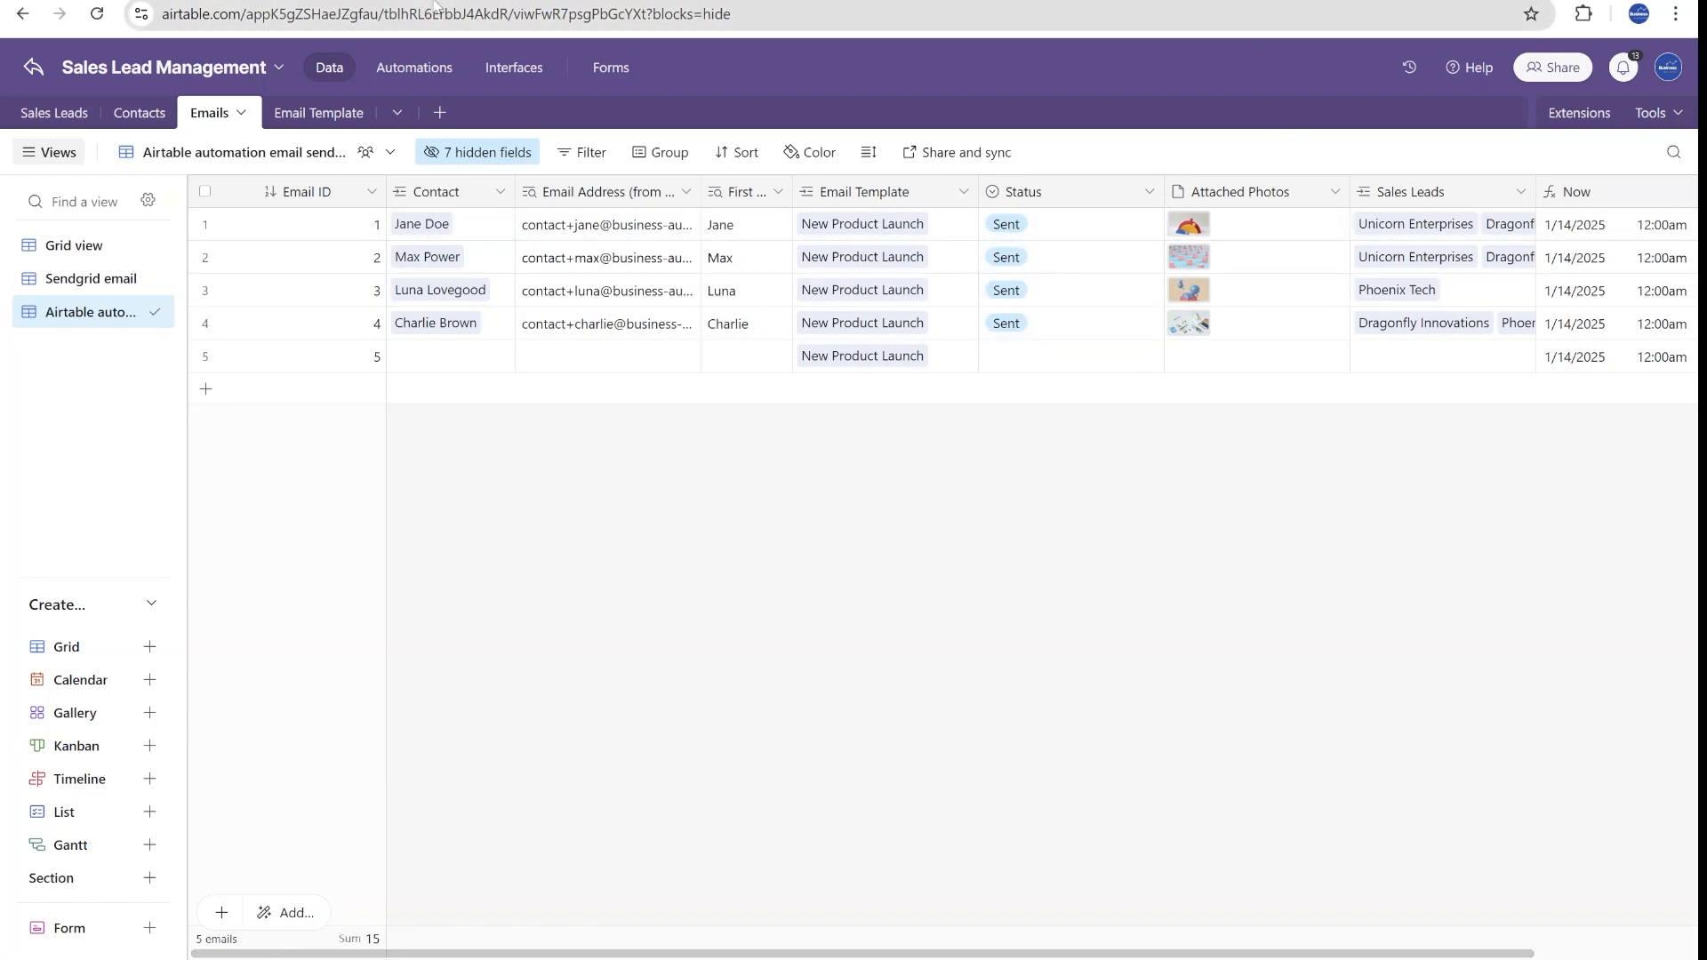
pyautogui.hotkey('ctrl', 'Tab')
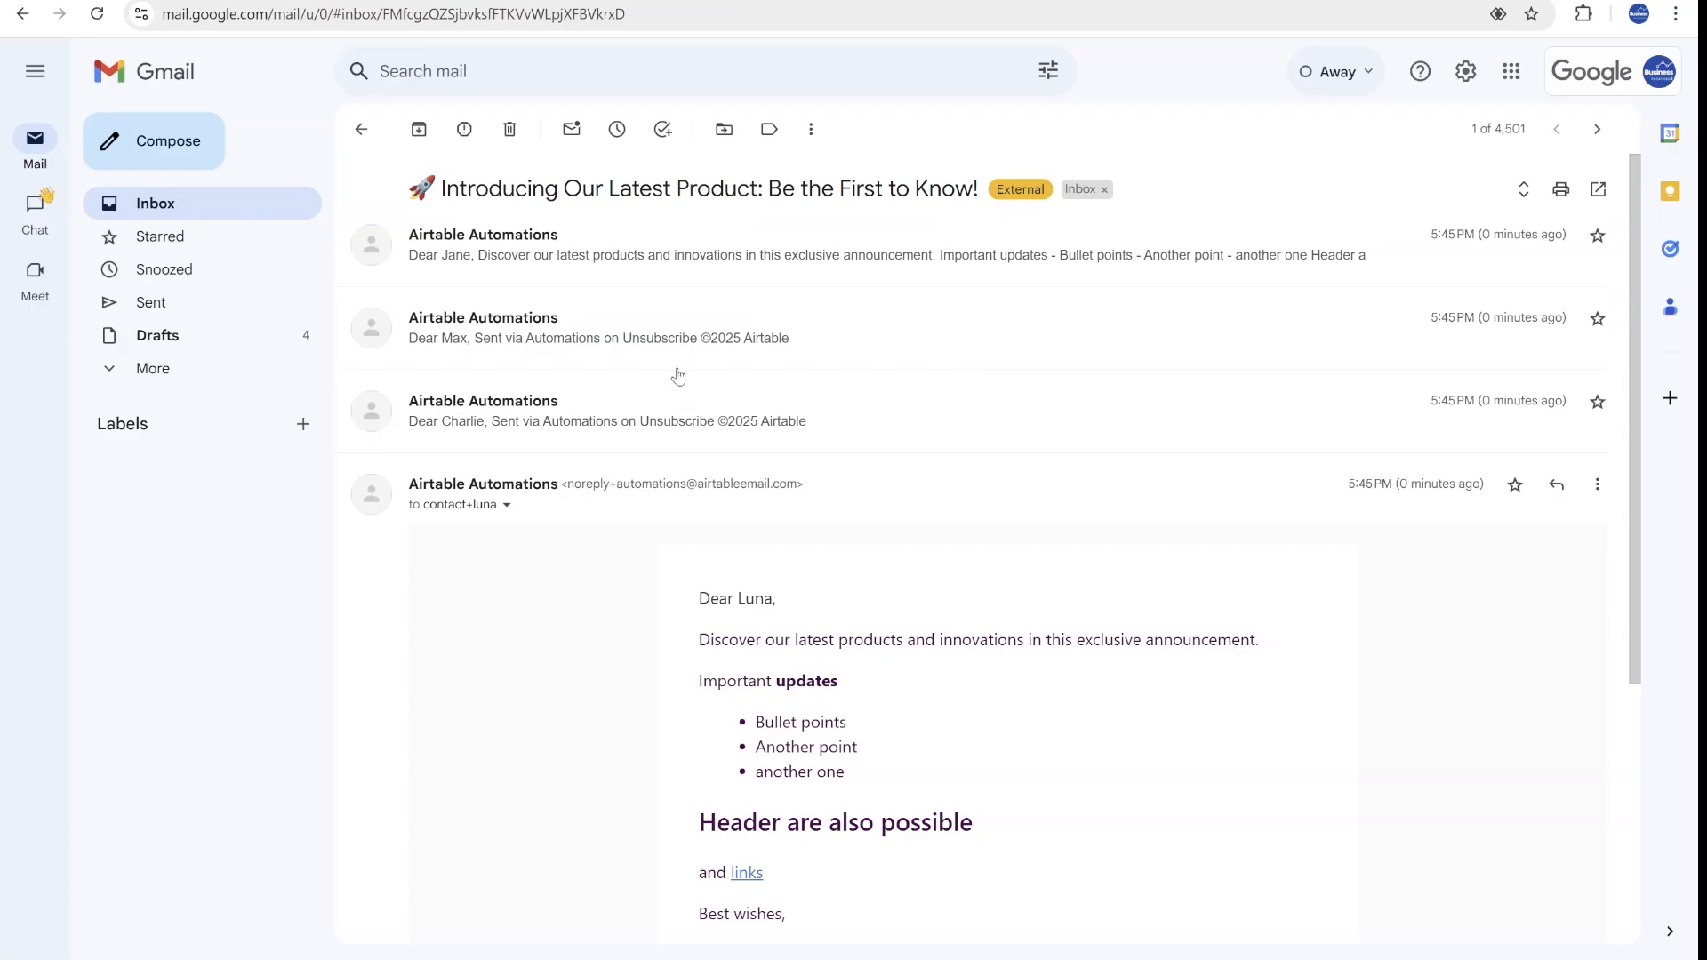
pyautogui.scroll(-2, 1014, 625)
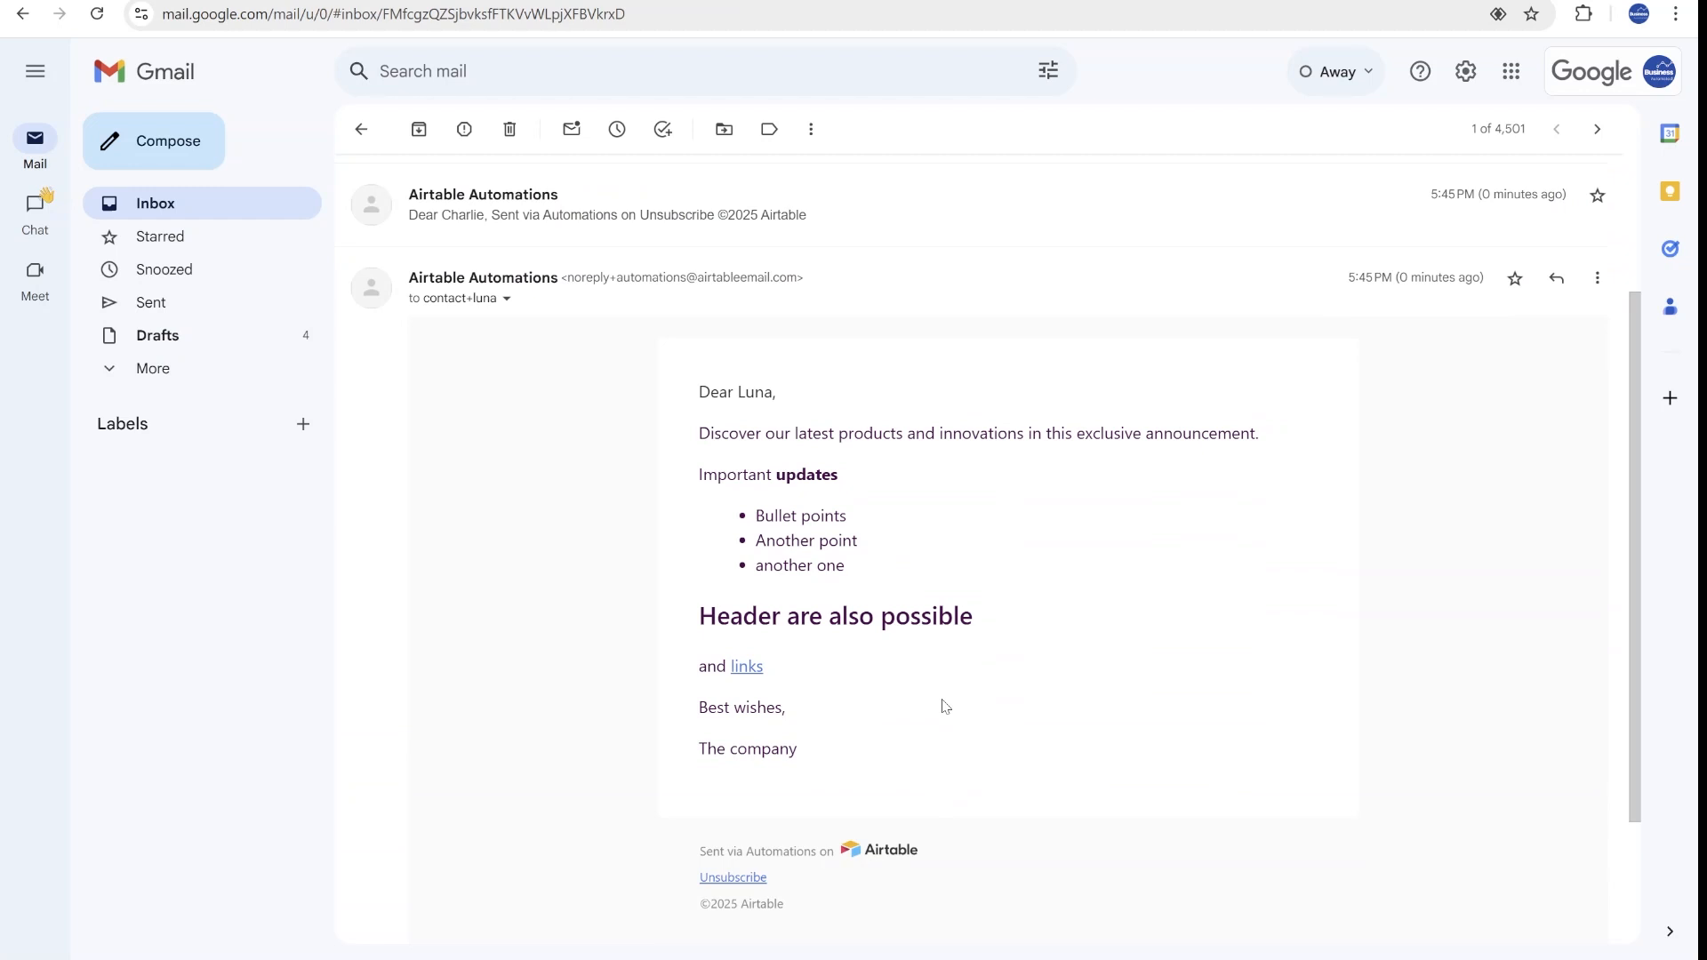
pyautogui.scroll(2, 946, 707)
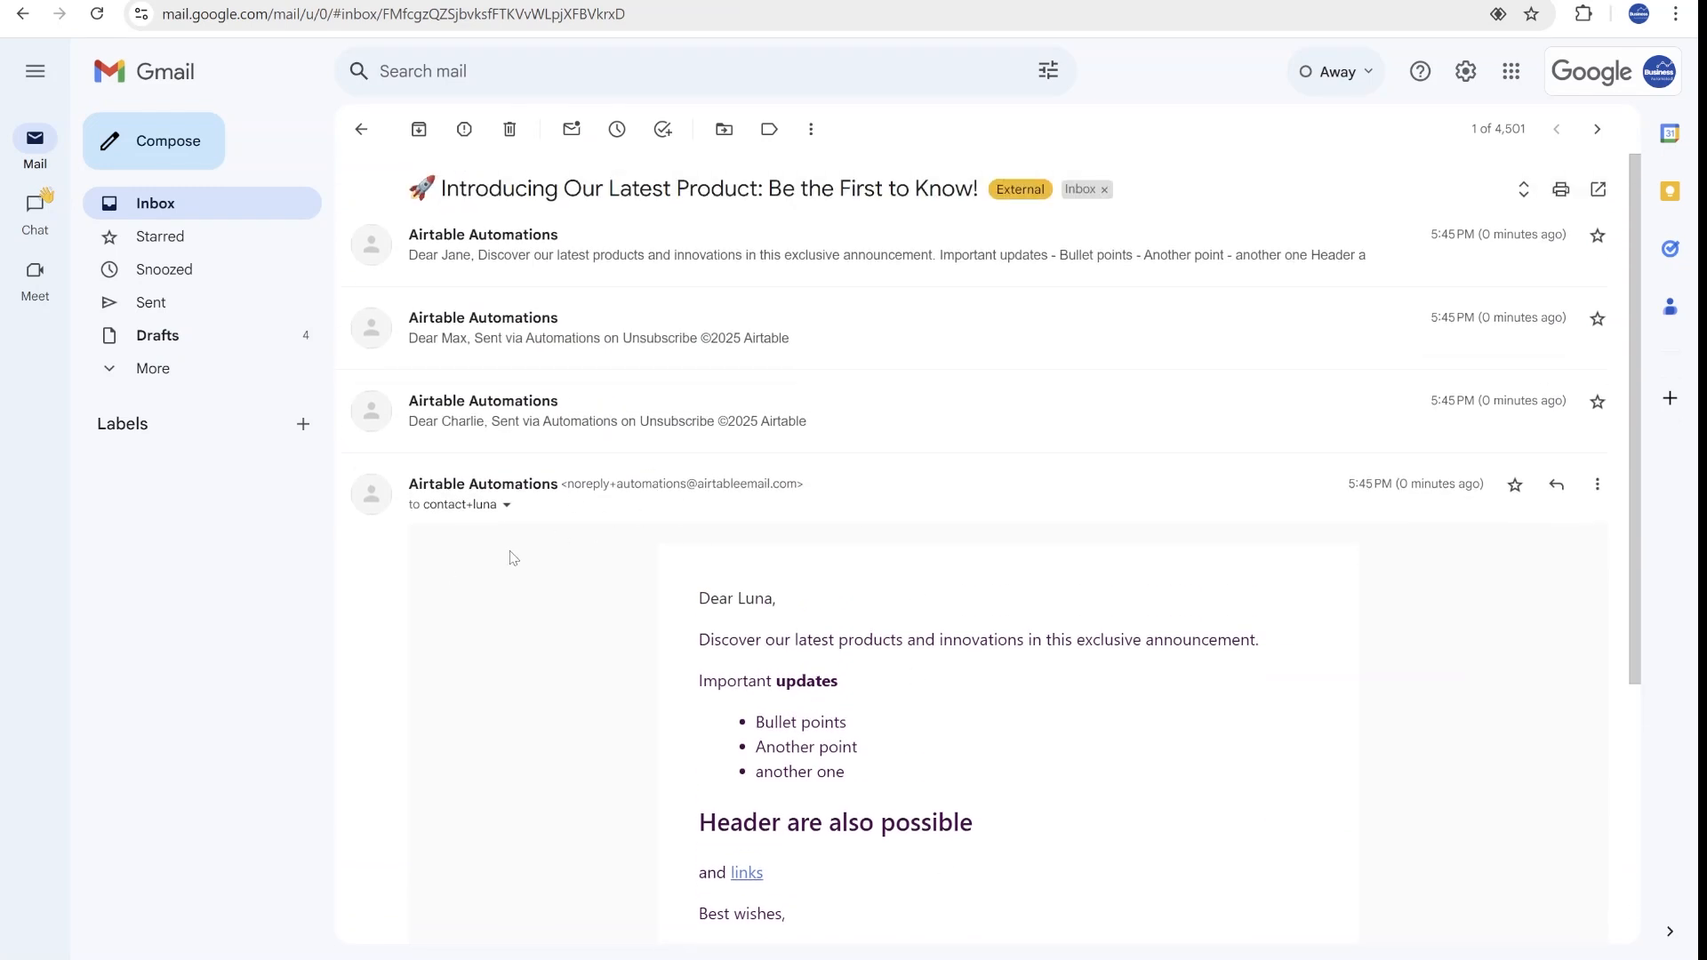
# Expand each Airtable Automations message in the Gmail thread and highlight the email's three bullet points.
pyautogui.click(507, 505)
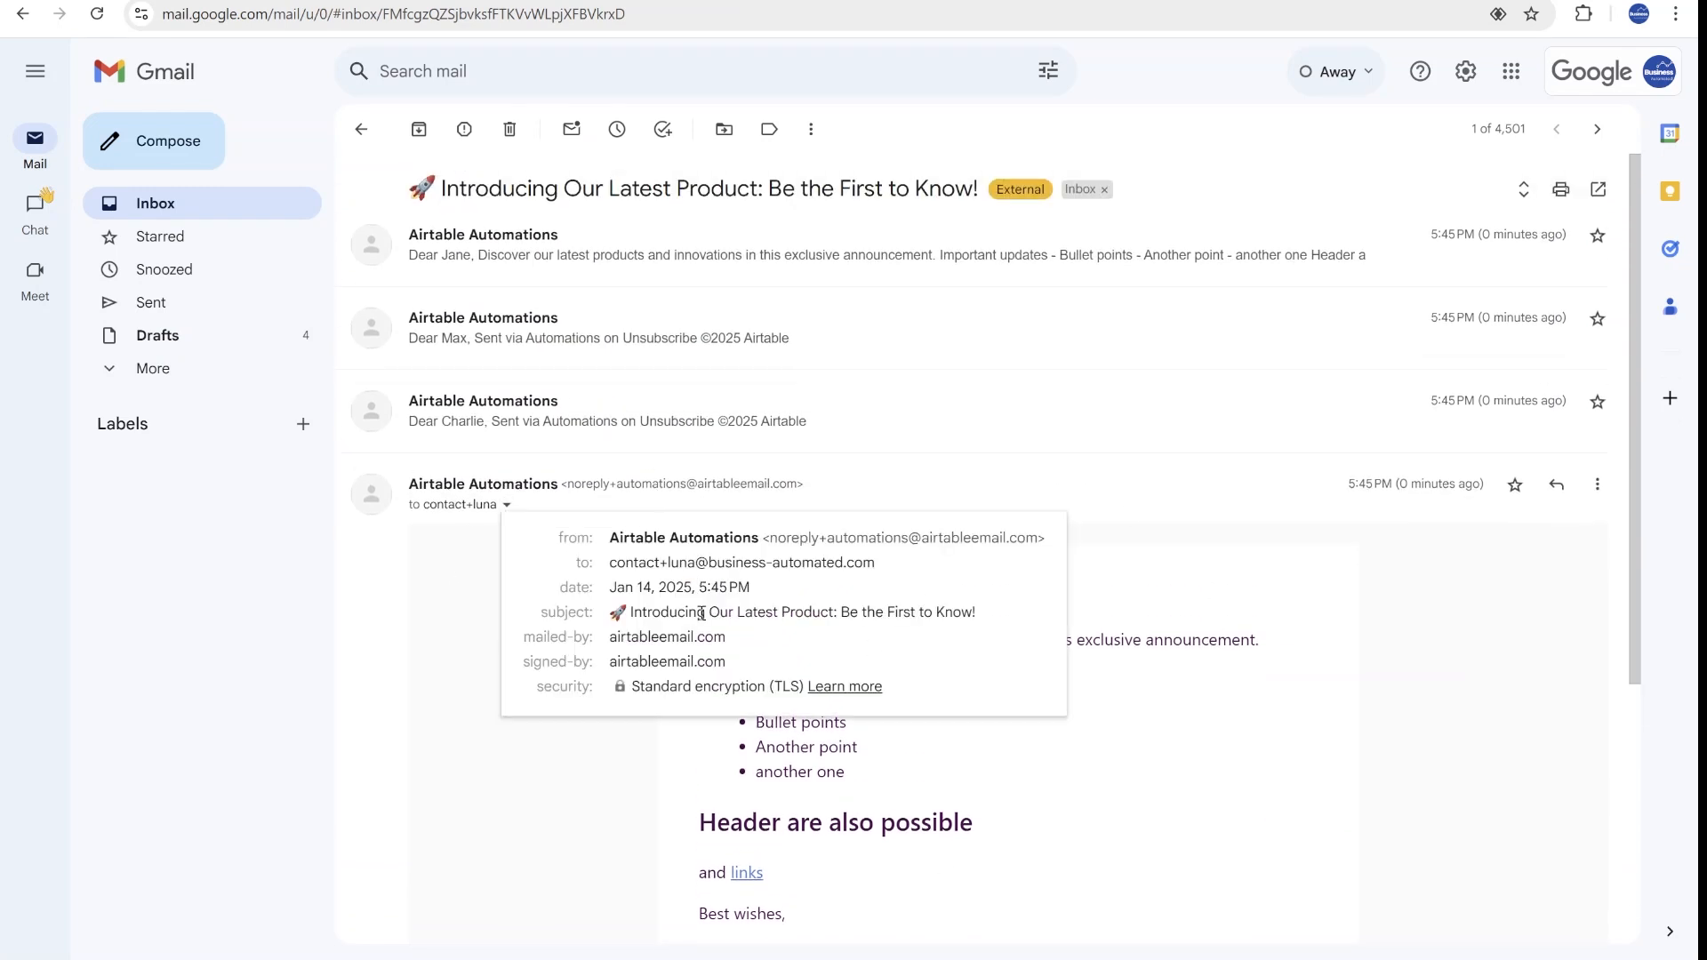
pyautogui.click(1394, 719)
pyautogui.scroll(-5, 1340, 746)
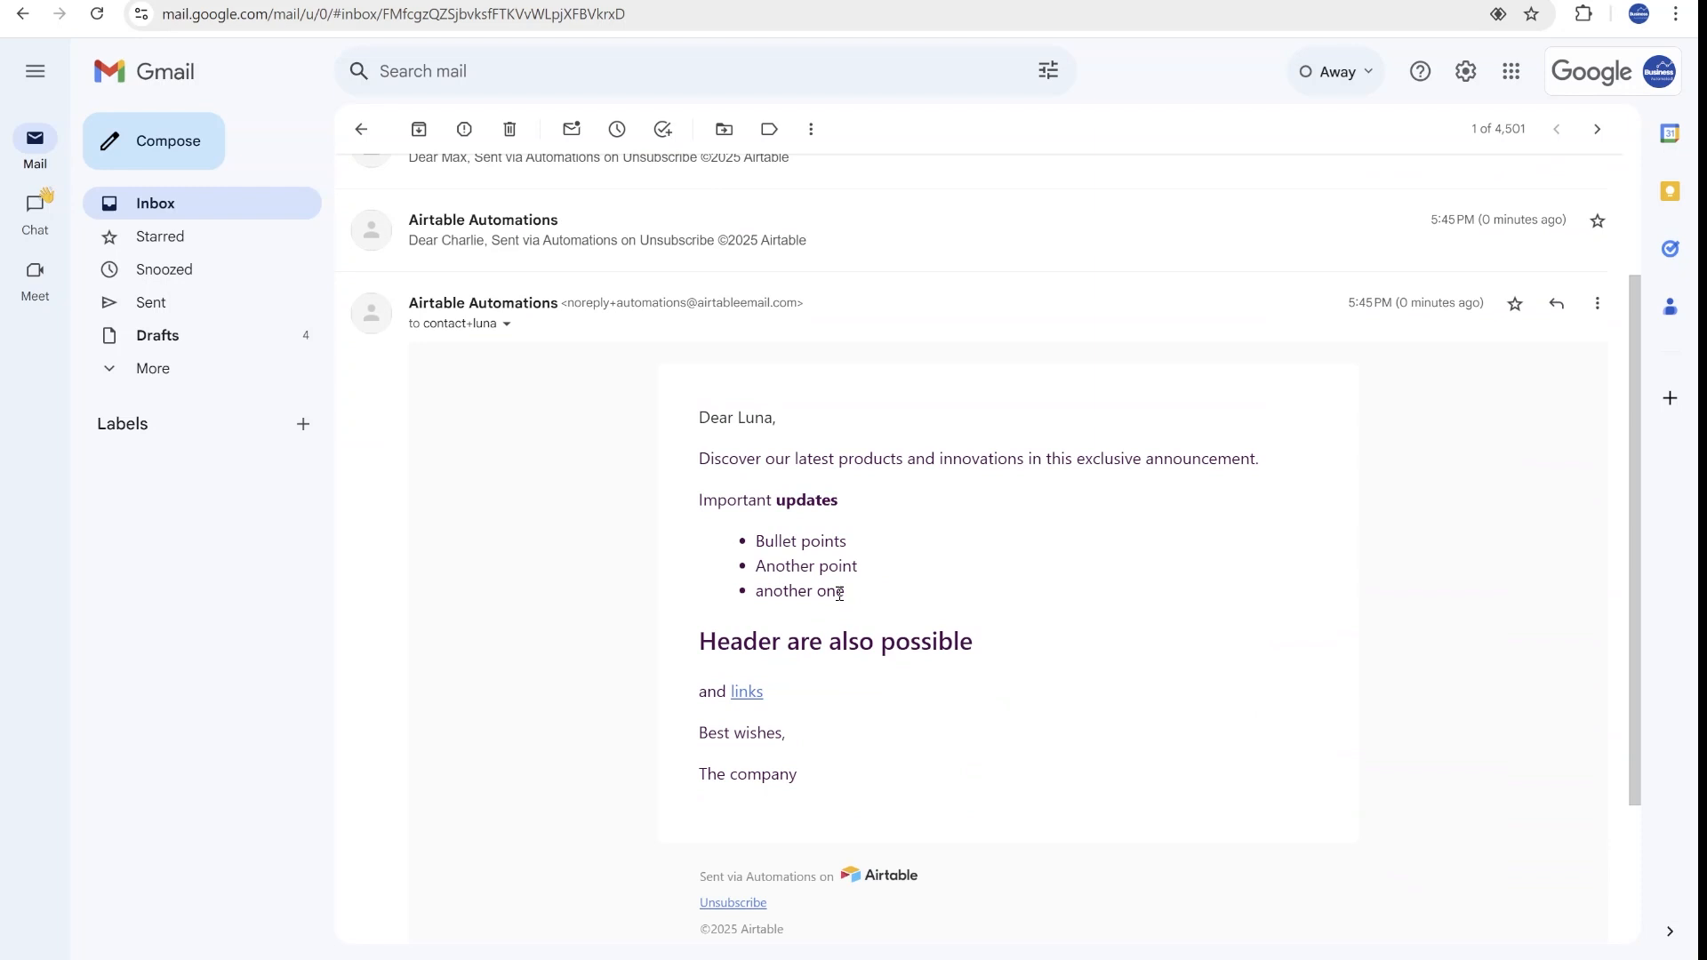
pyautogui.scroll(3, 1011, 804)
pyautogui.click(952, 401)
pyautogui.scroll(-3, 908, 434)
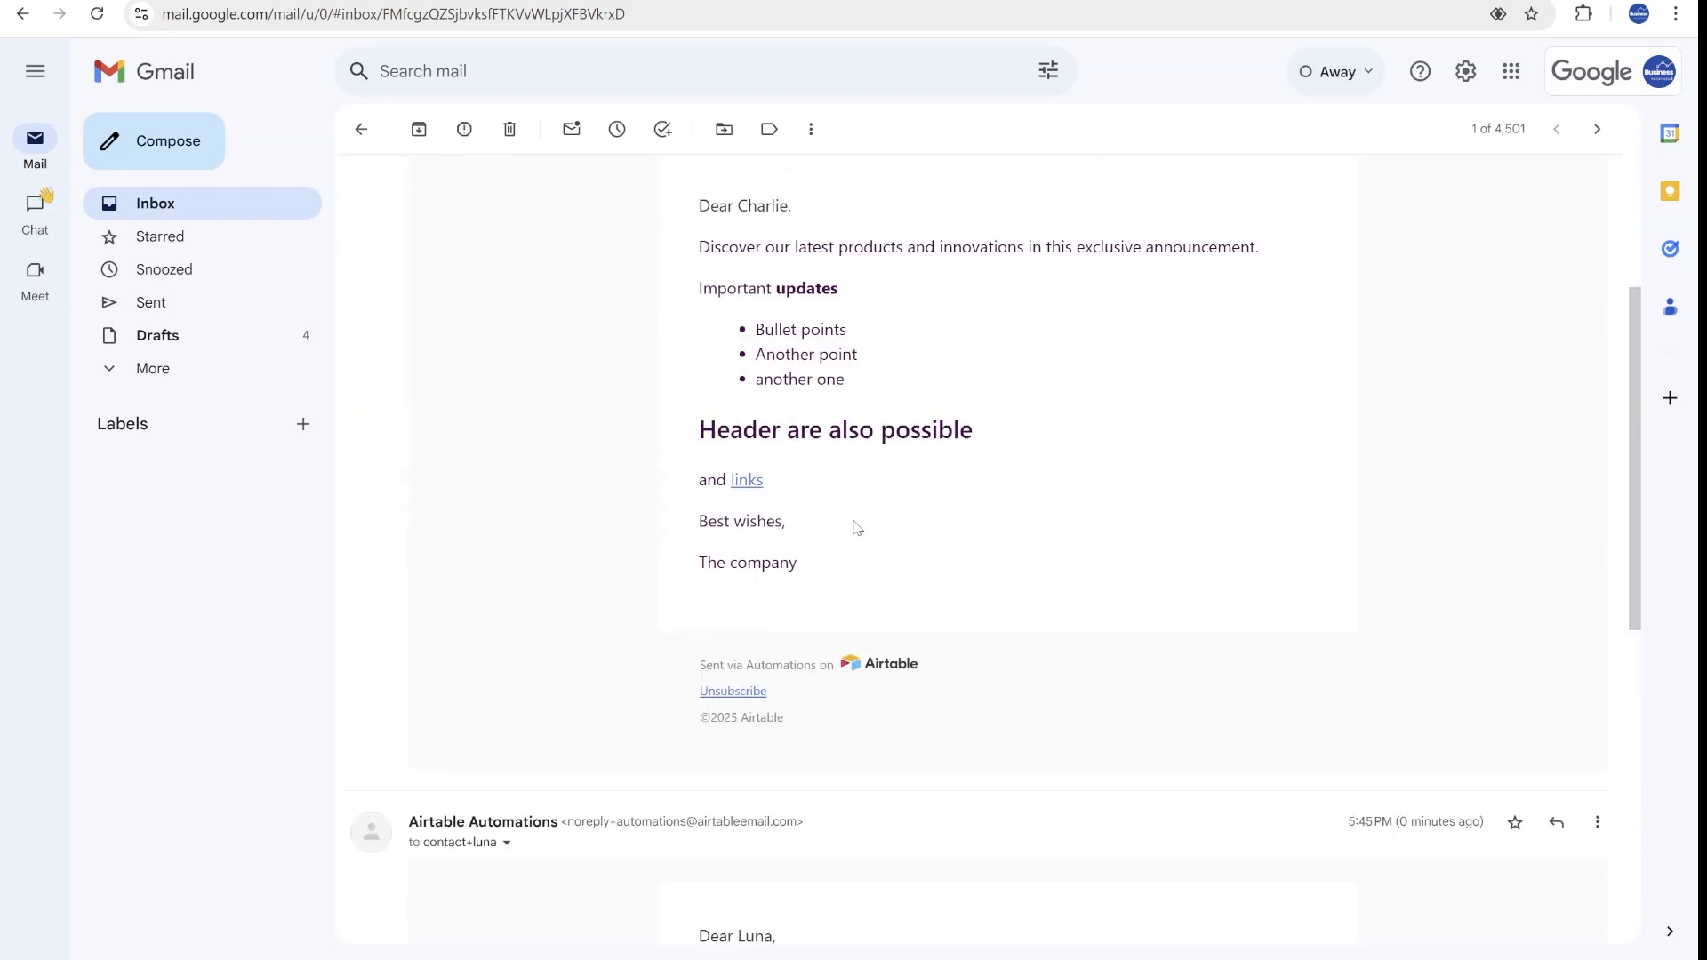
pyautogui.scroll(8, 854, 534)
pyautogui.click(827, 307)
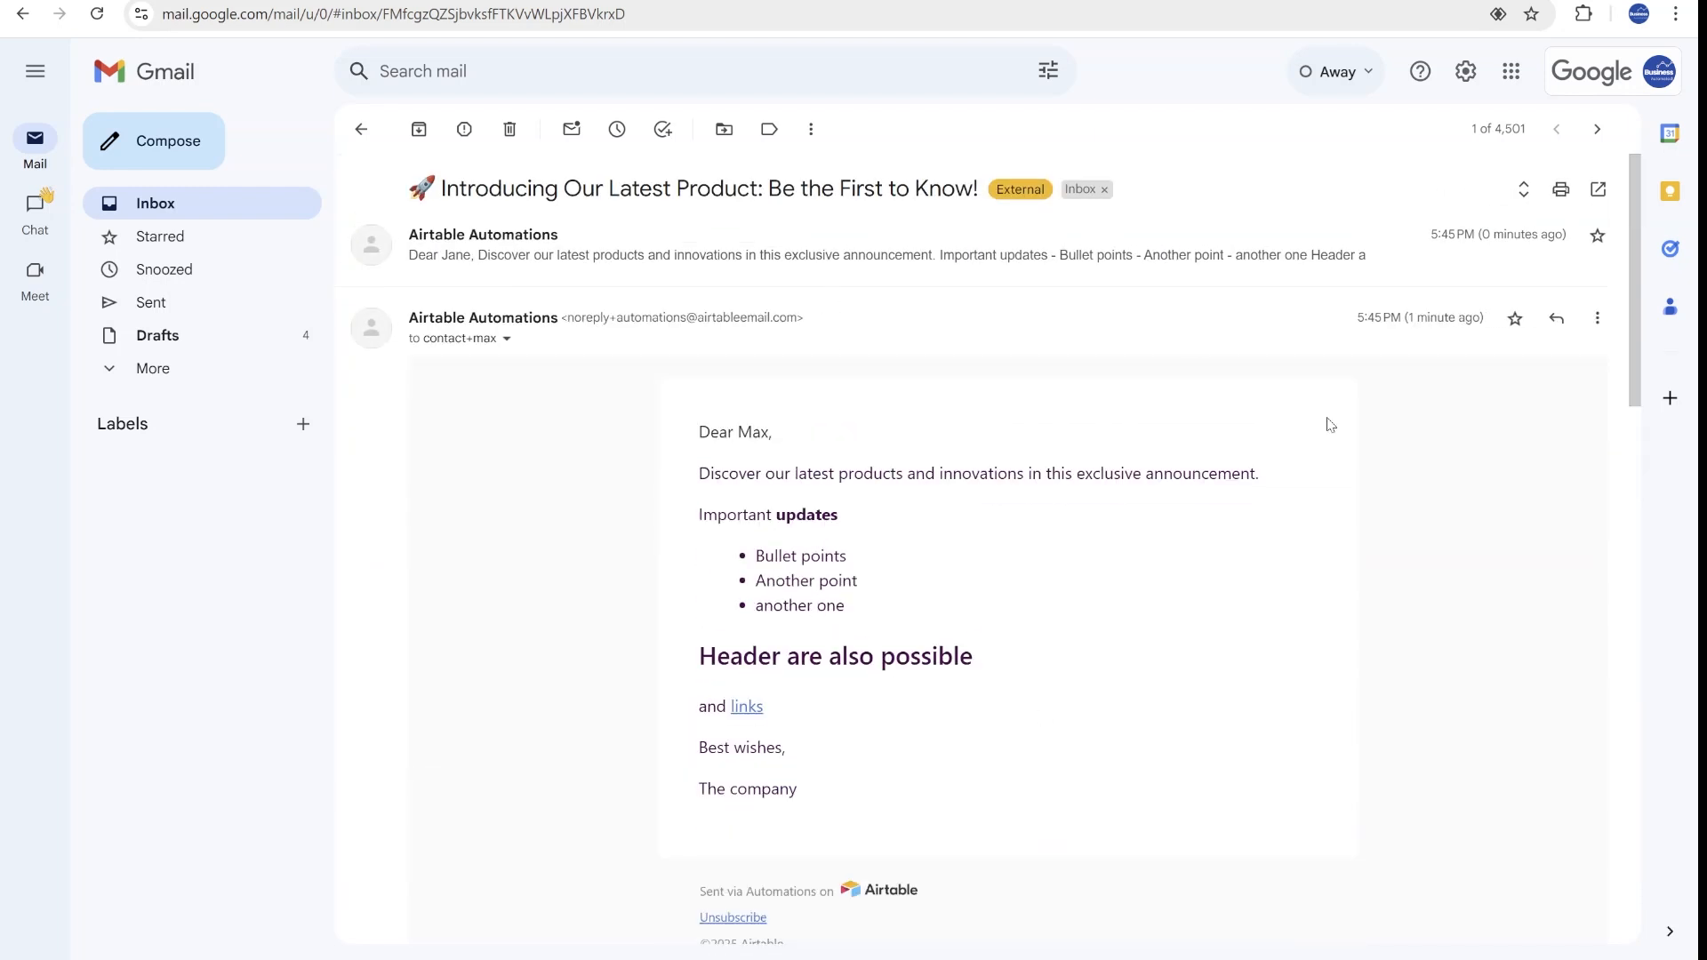
pyautogui.scroll(-3, 1329, 426)
pyautogui.scroll(3, 1067, 655)
pyautogui.click(896, 260)
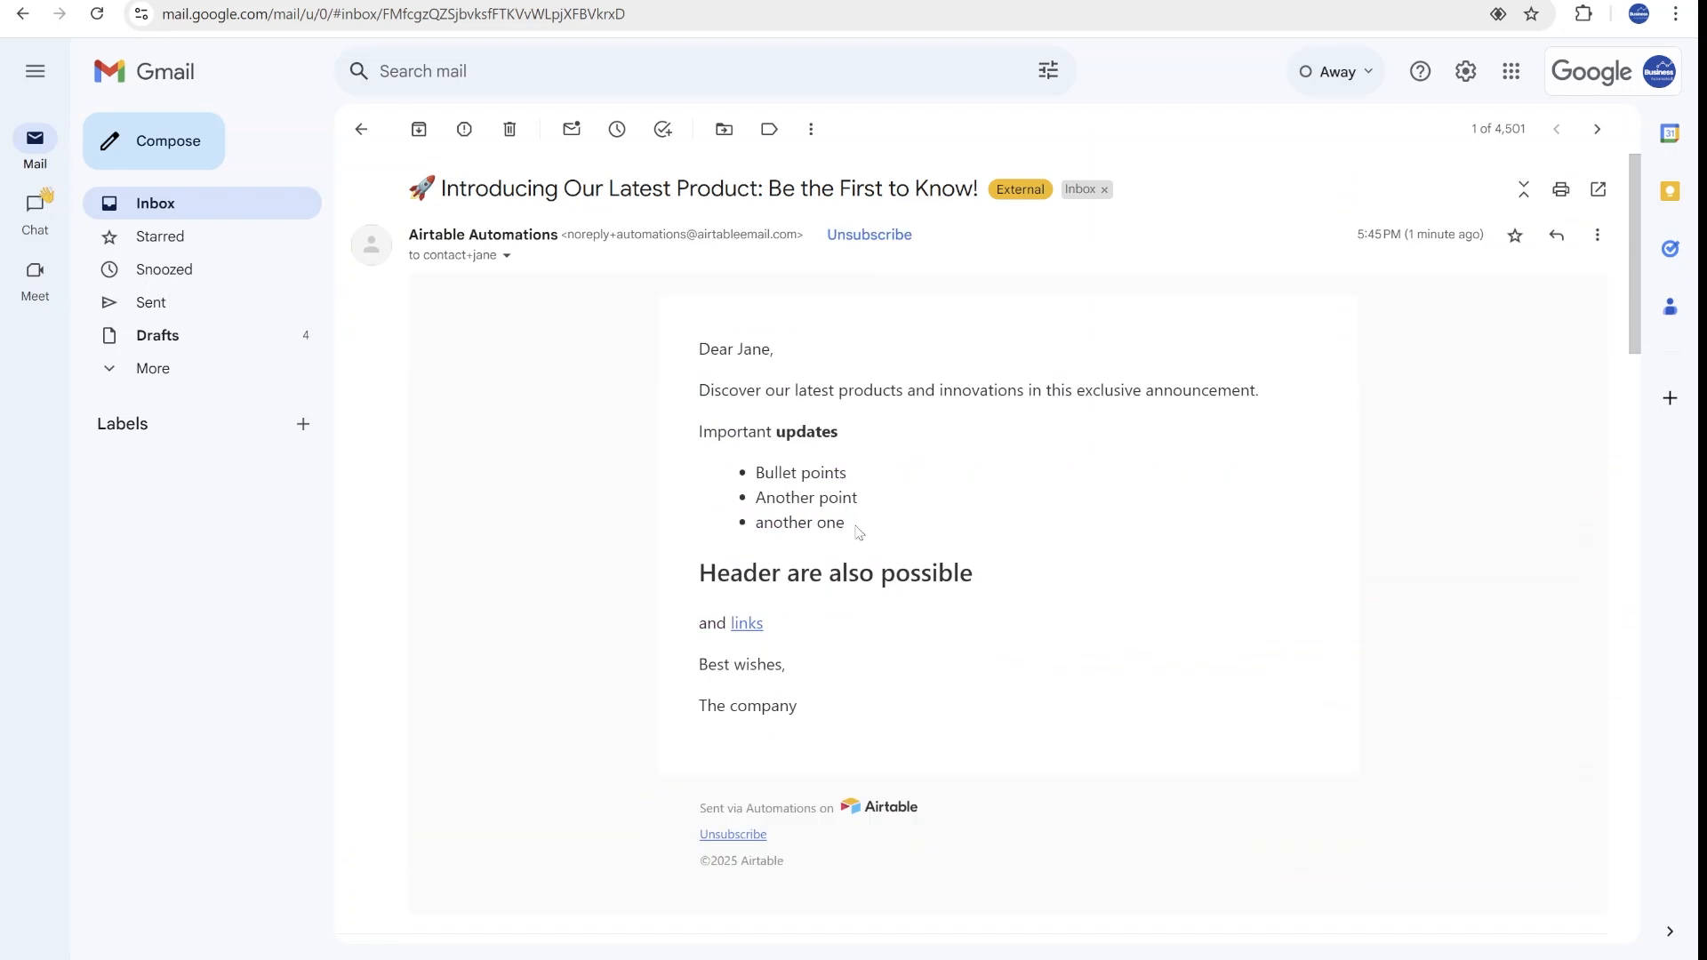
pyautogui.moveTo(848, 524); pyautogui.dragTo(750, 473)
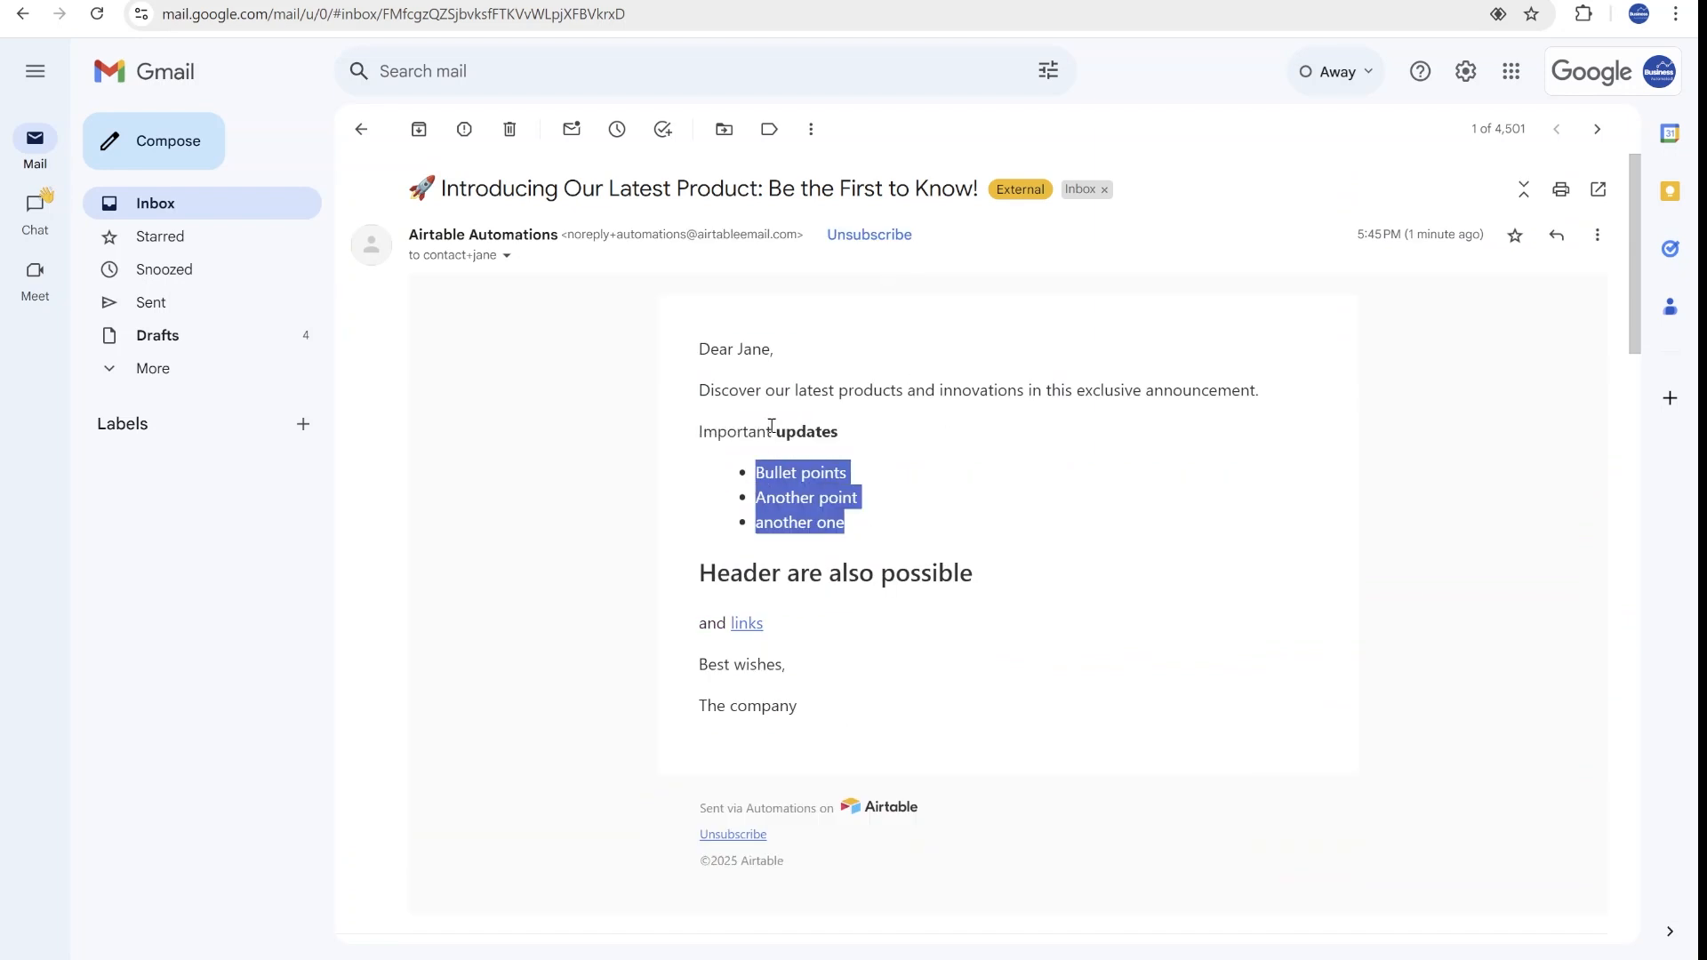
pyautogui.scroll(-3, 867, 523)
pyautogui.scroll(3, 1231, 618)
pyautogui.scroll(-5, 1222, 580)
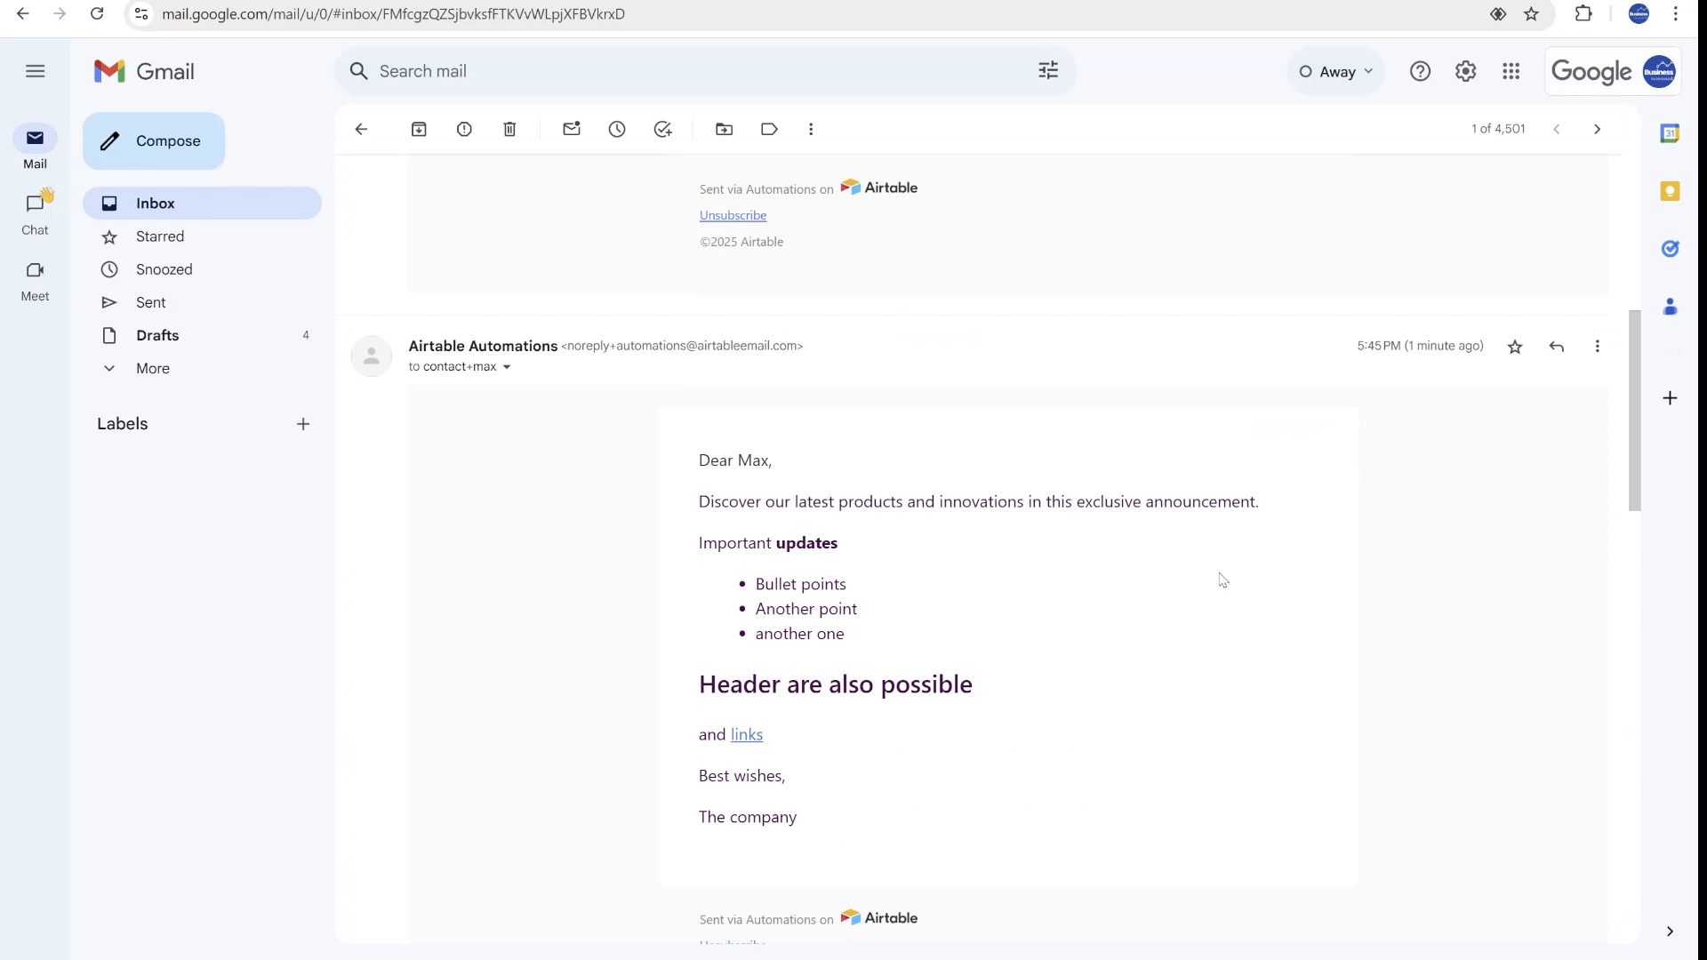
pyautogui.scroll(-5, 1221, 580)
pyautogui.scroll(-3, 1222, 580)
pyautogui.scroll(-4, 1125, 603)
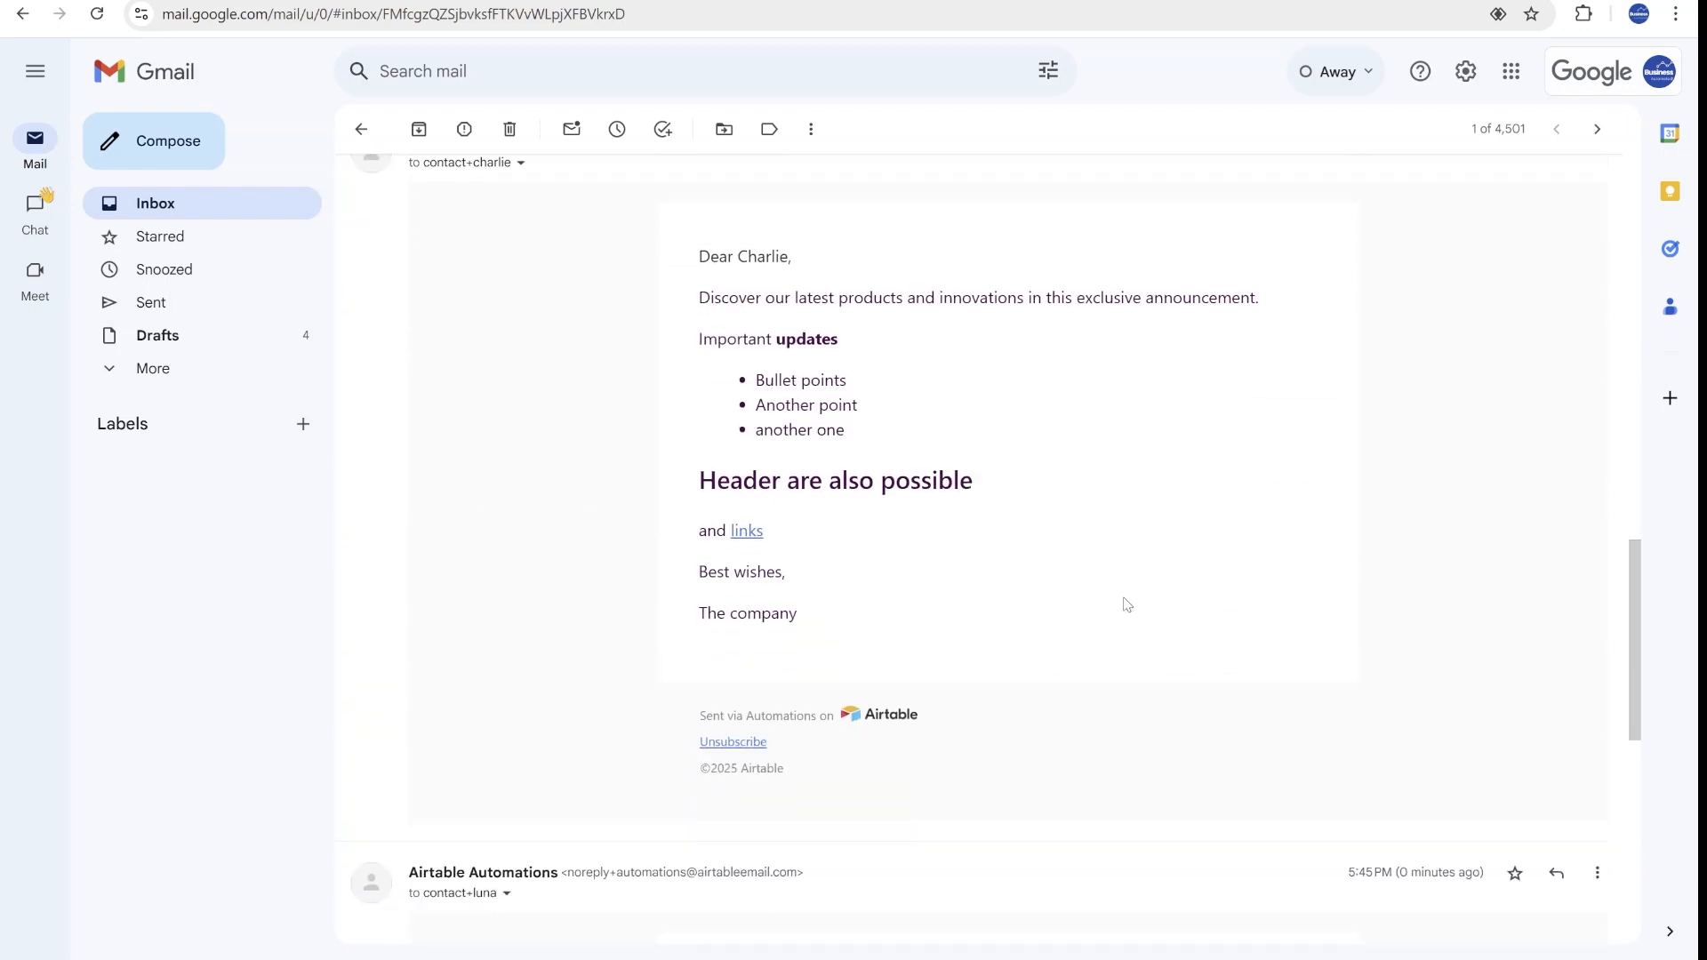
pyautogui.scroll(-4, 1126, 605)
pyautogui.scroll(-1, 1126, 614)
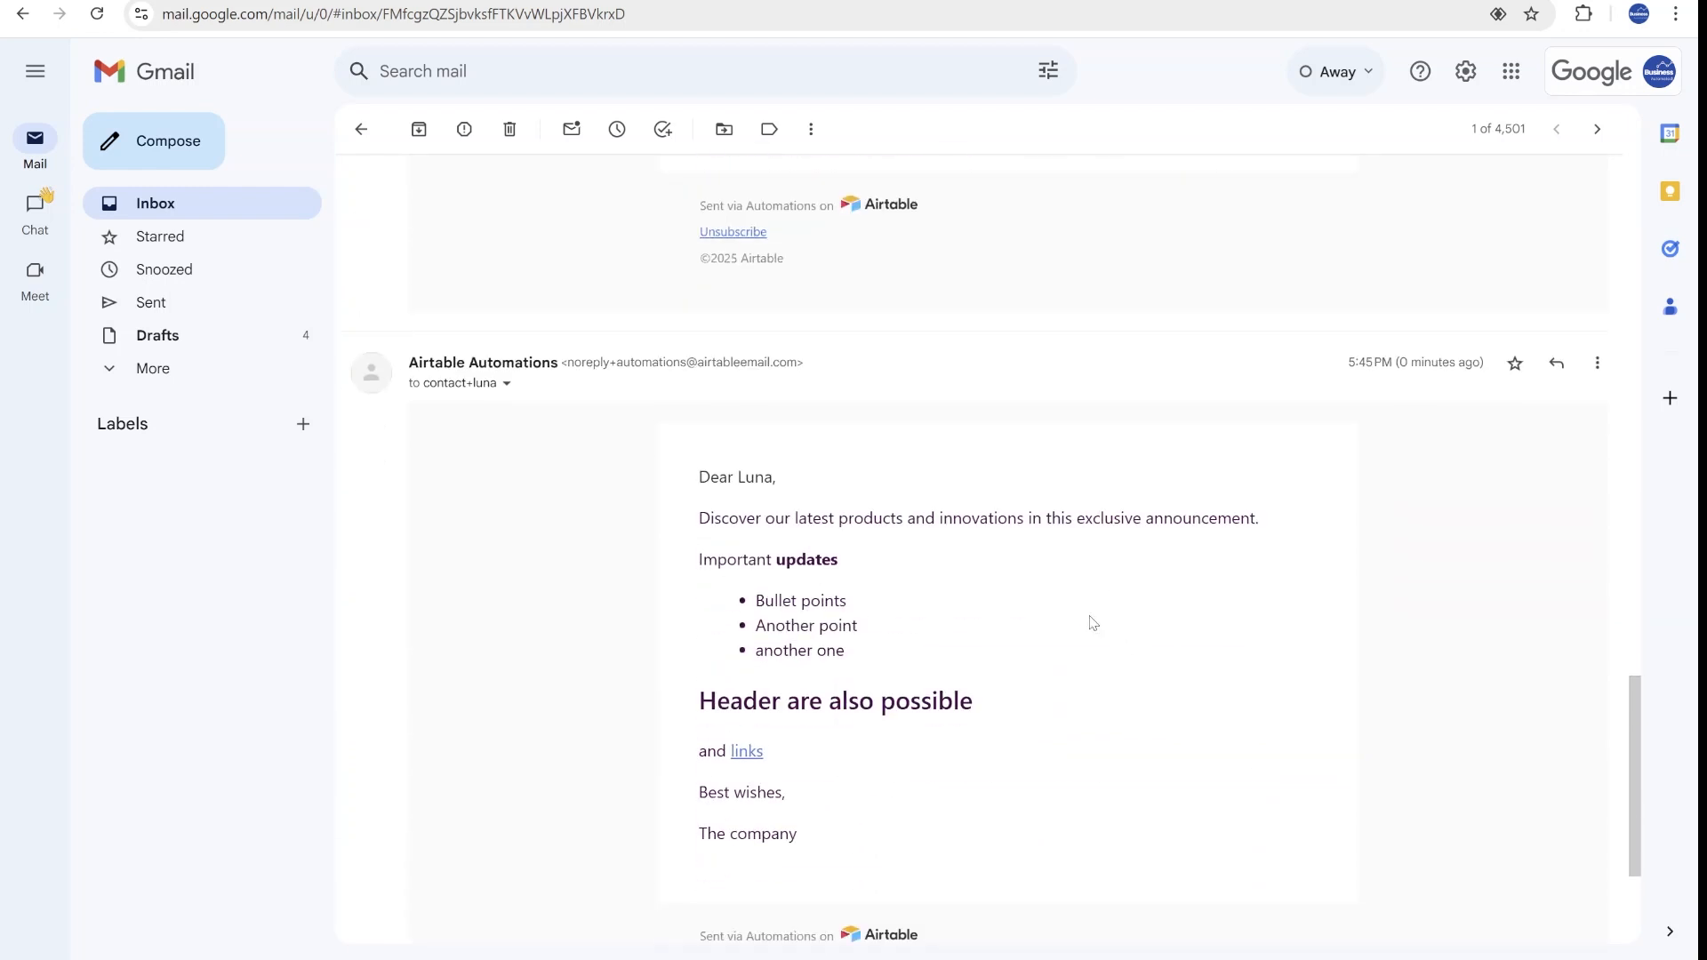
pyautogui.scroll(5, 1092, 622)
pyautogui.scroll(3, 1091, 624)
pyautogui.scroll(4, 1081, 624)
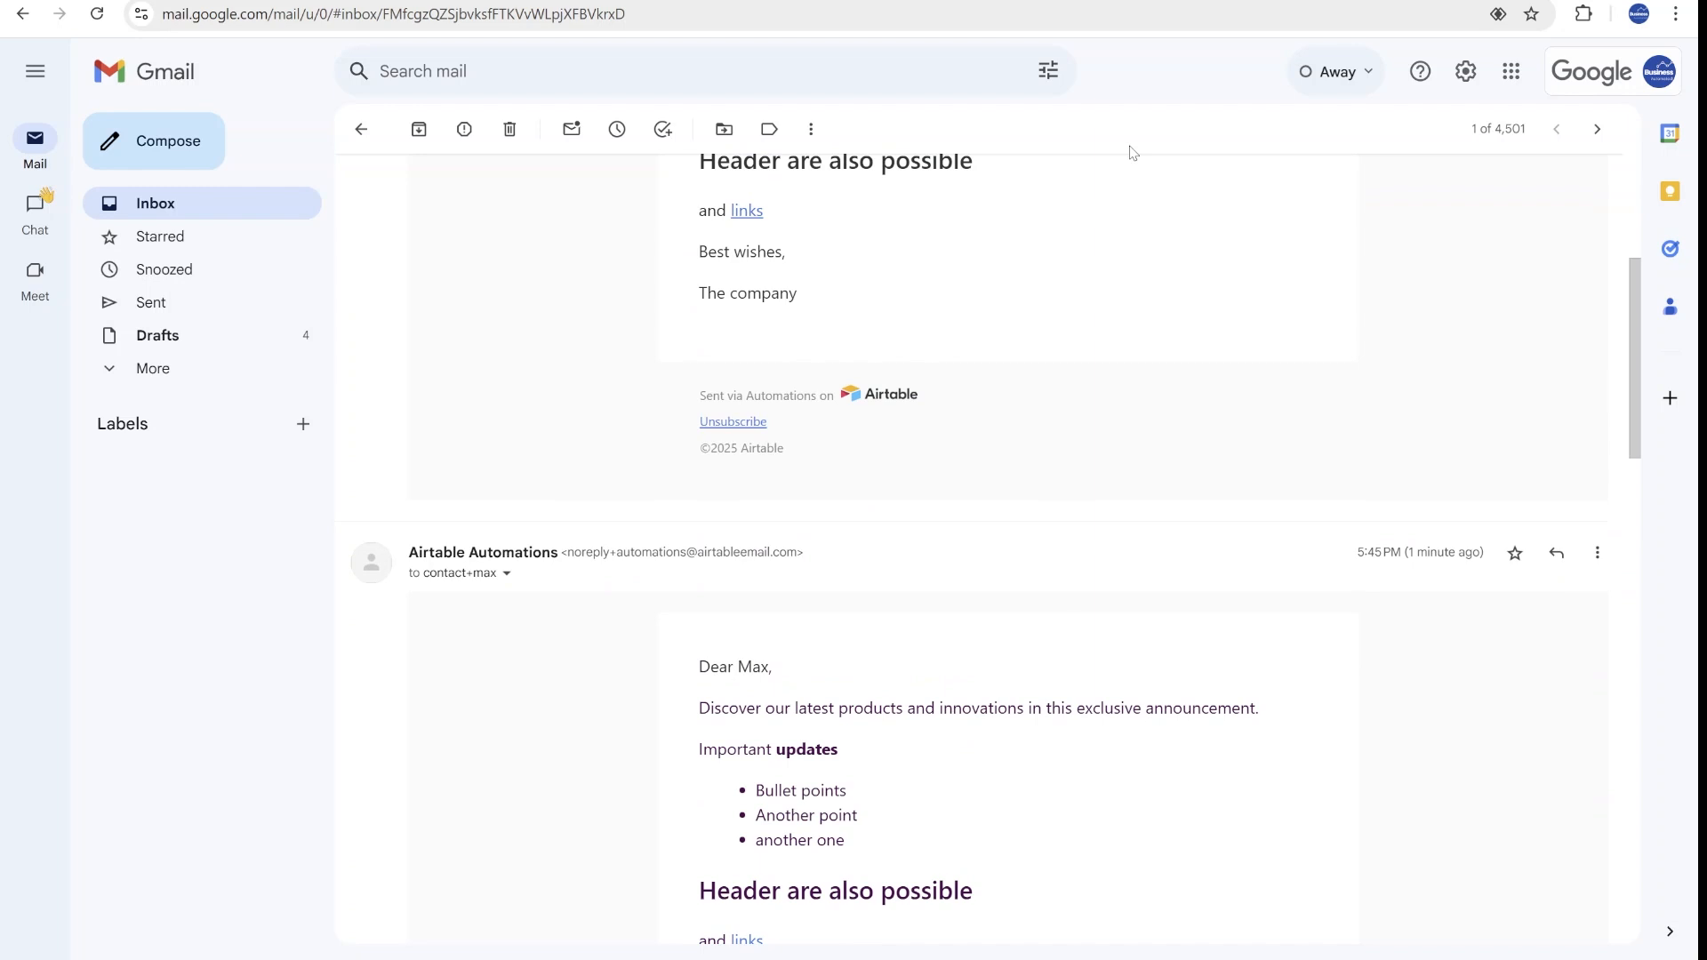
pyautogui.scroll(-3, 1028, 694)
pyautogui.scroll(-4, 1027, 693)
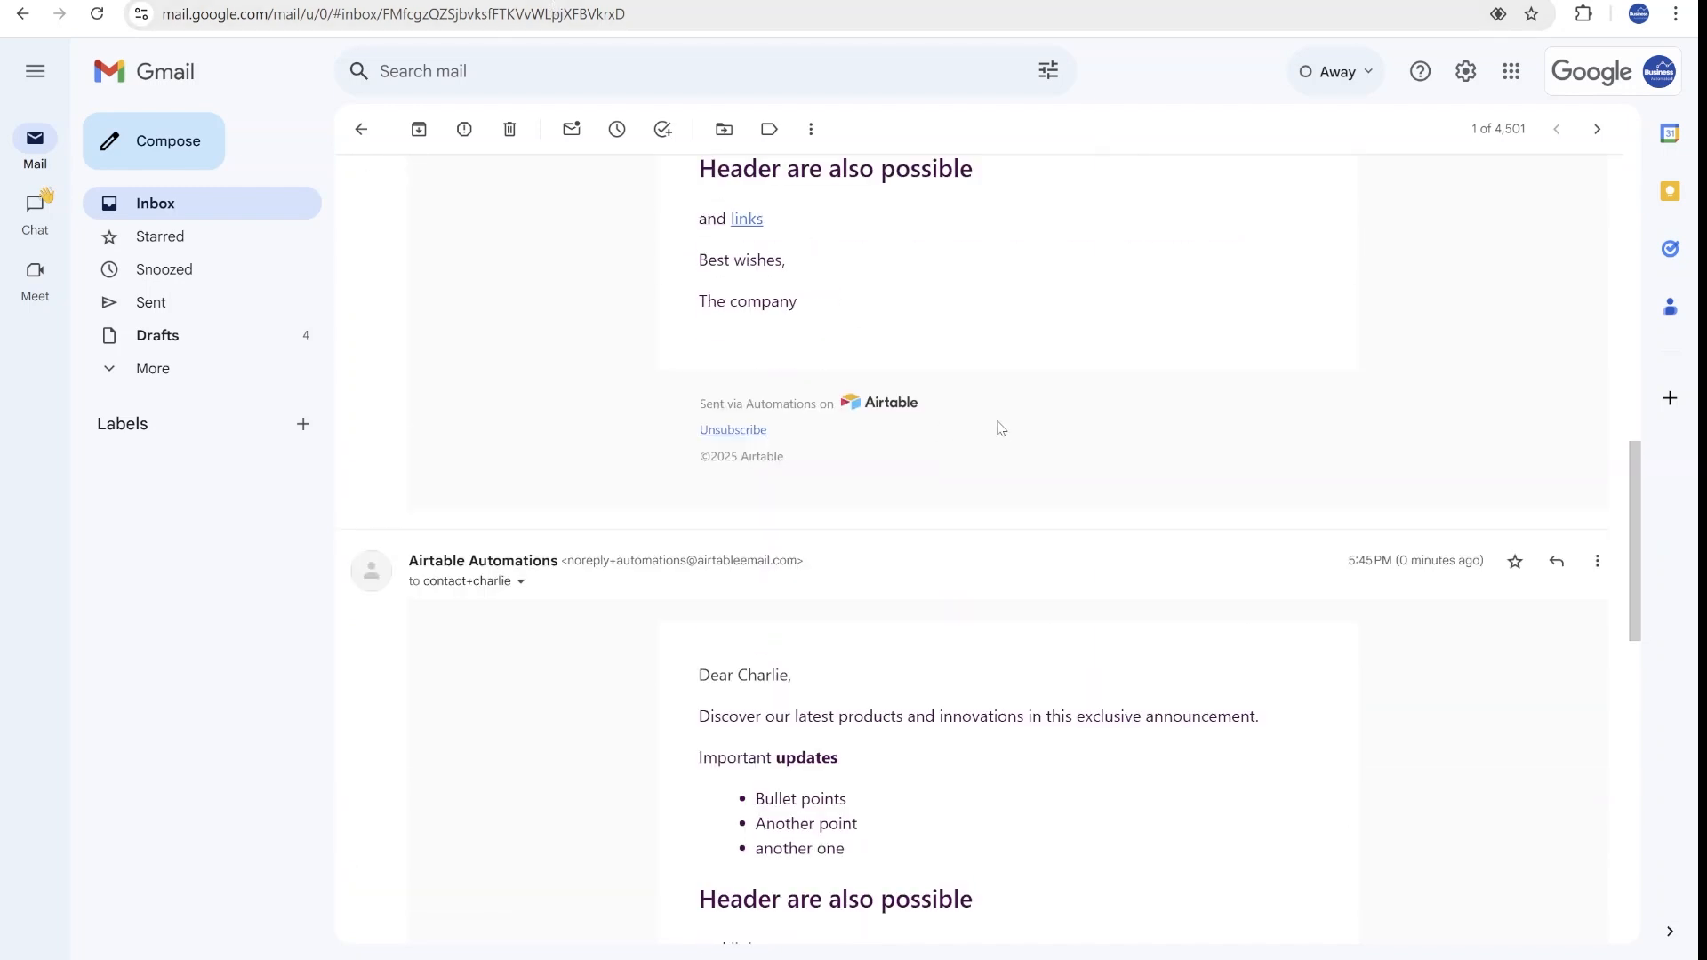
pyautogui.scroll(-2, 1000, 429)
pyautogui.scroll(-1, 1001, 429)
pyautogui.scroll(-1, 1001, 429)
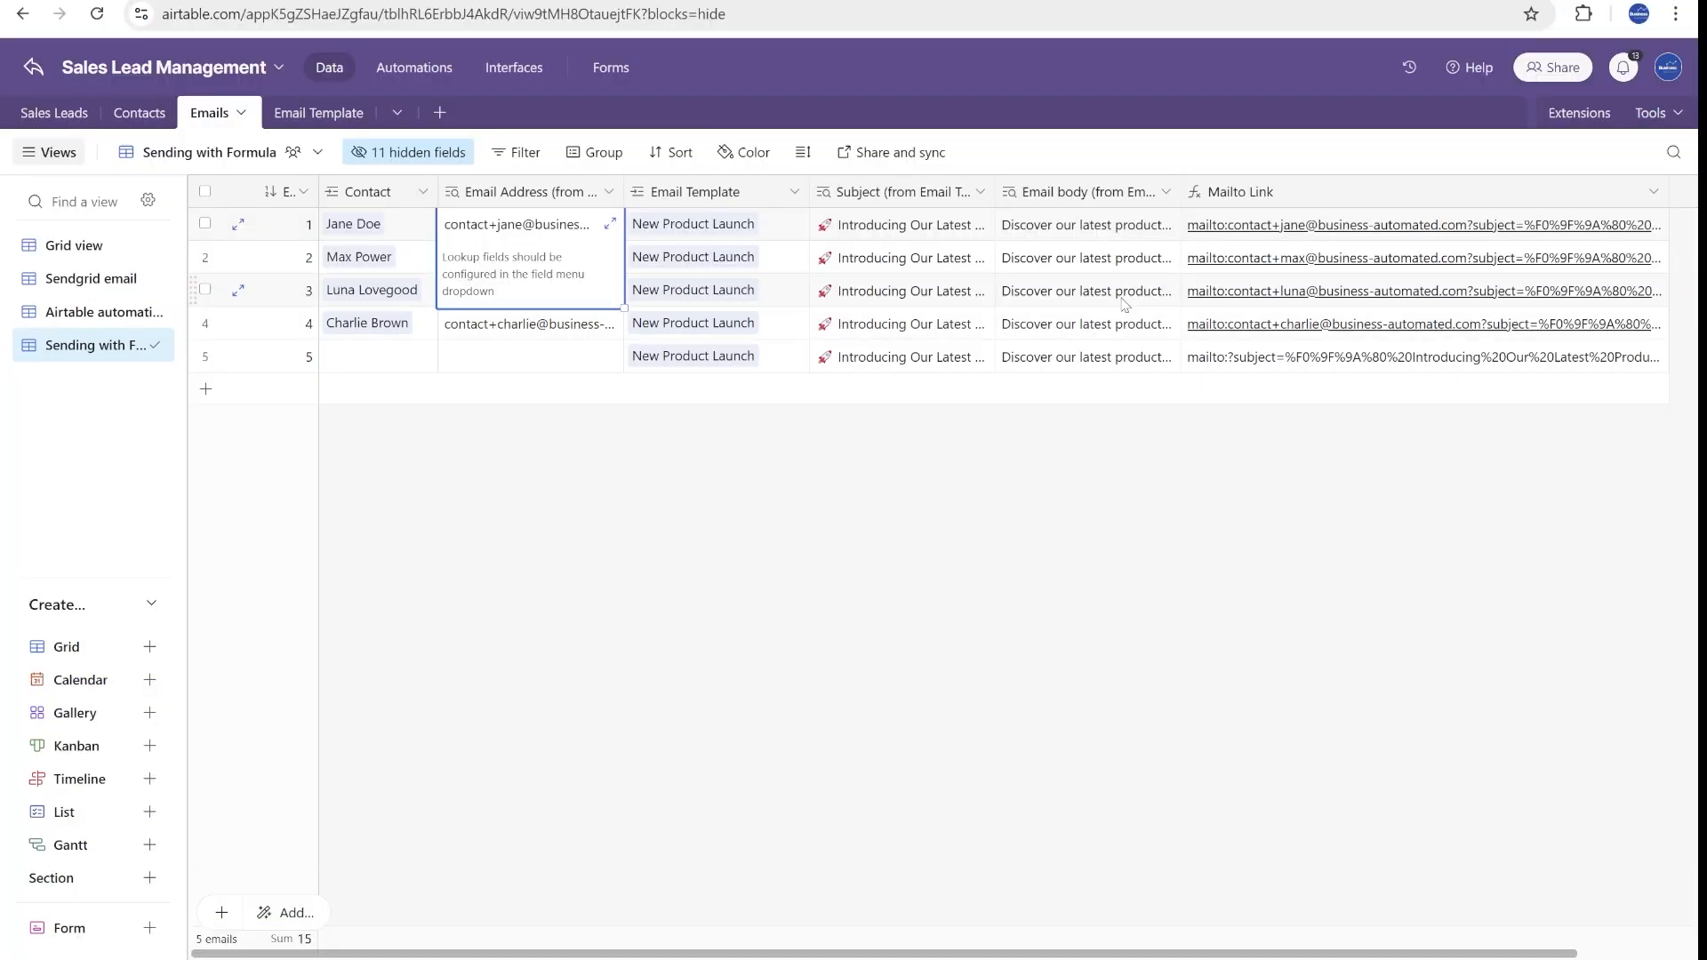
# Inspect row 3's body, mailto link and address, and widen the Email Address column.
pyautogui.click(1124, 294)
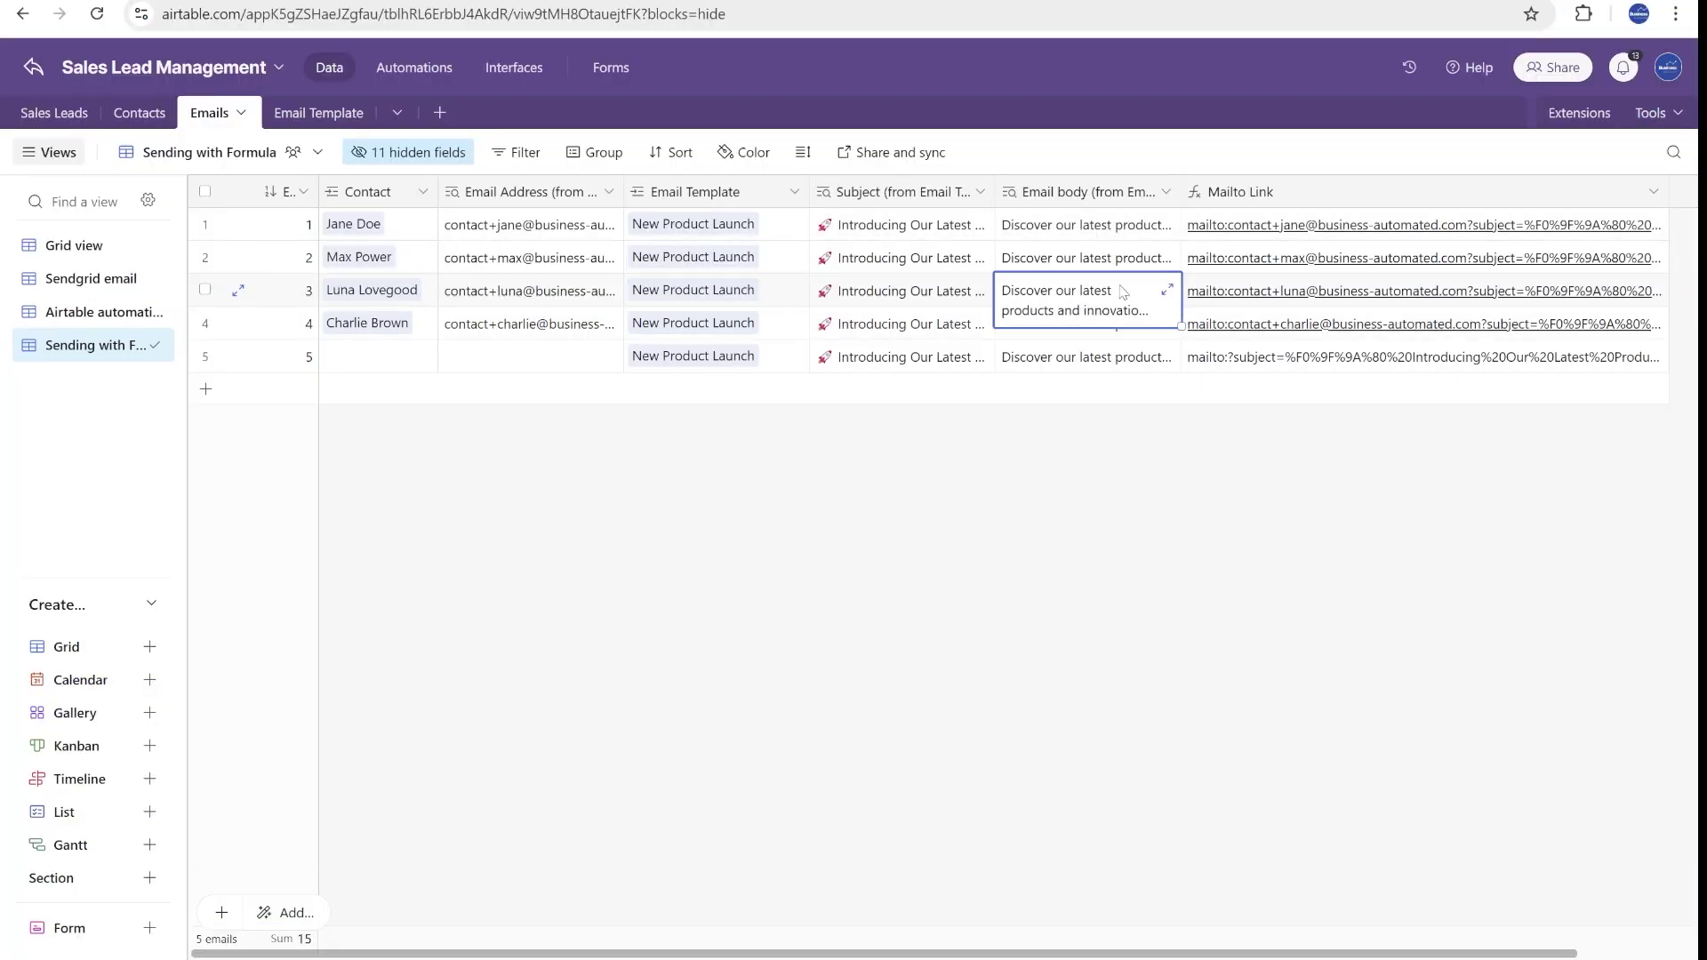
pyautogui.click(1254, 295)
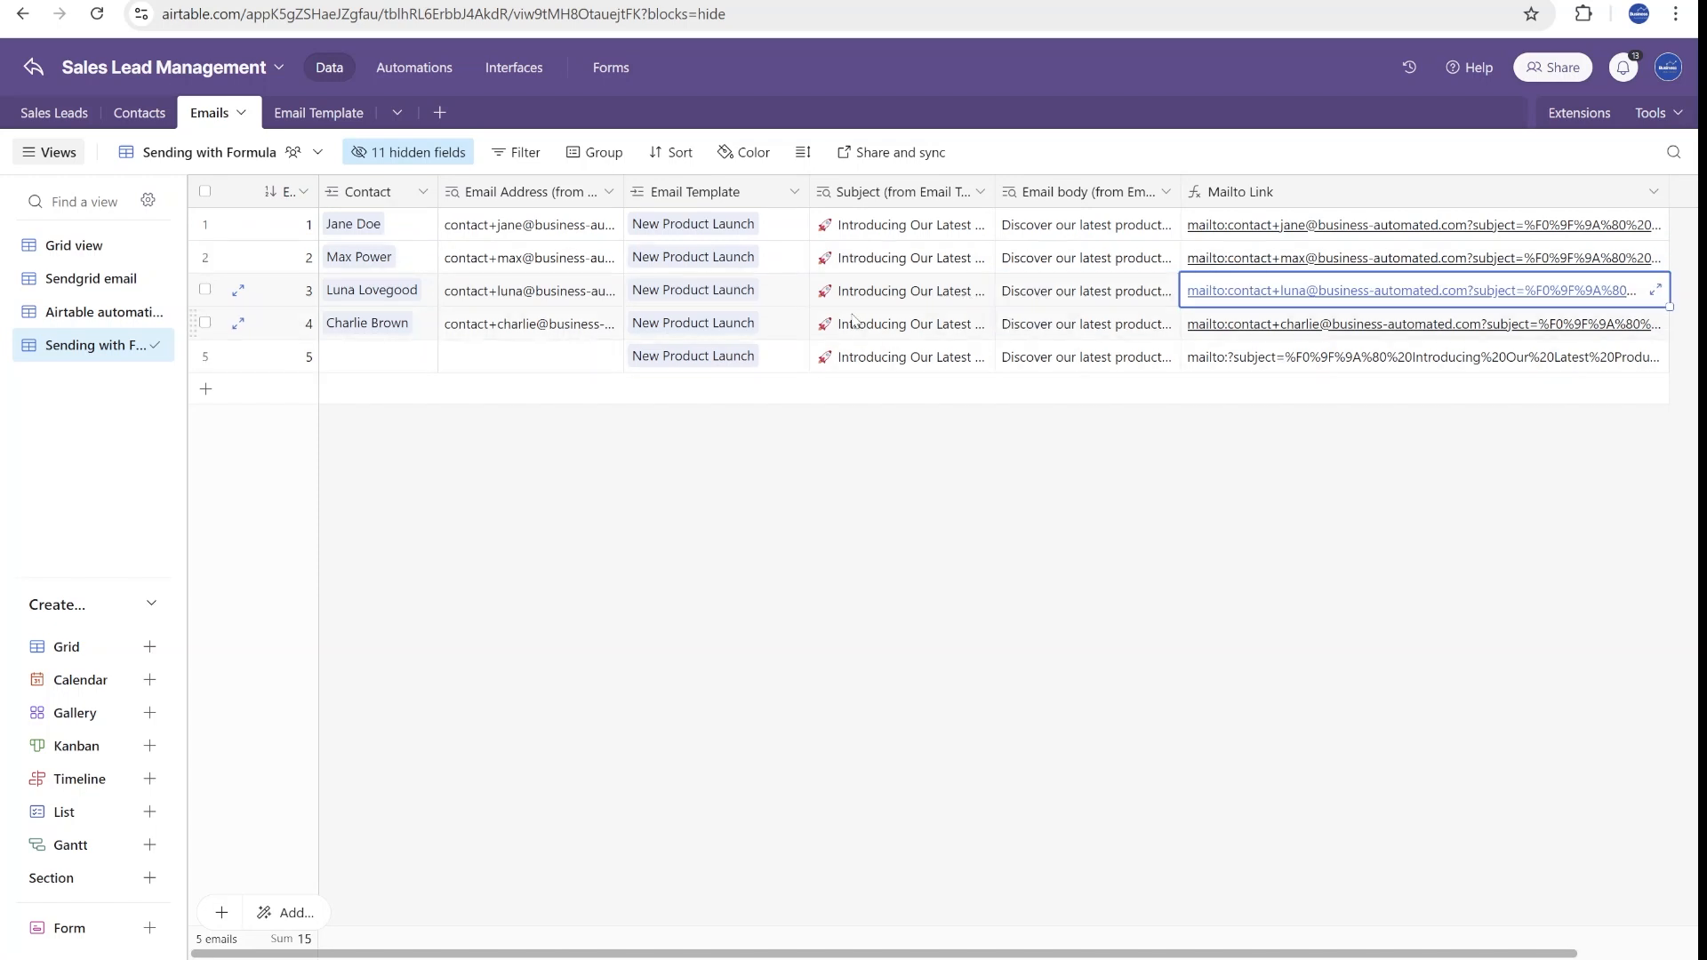
pyautogui.click(527, 289)
pyautogui.moveTo(621, 192)
pyautogui.mouseDown()
pyautogui.moveTo(727, 195)
pyautogui.moveTo(699, 194)
pyautogui.mouseUp()
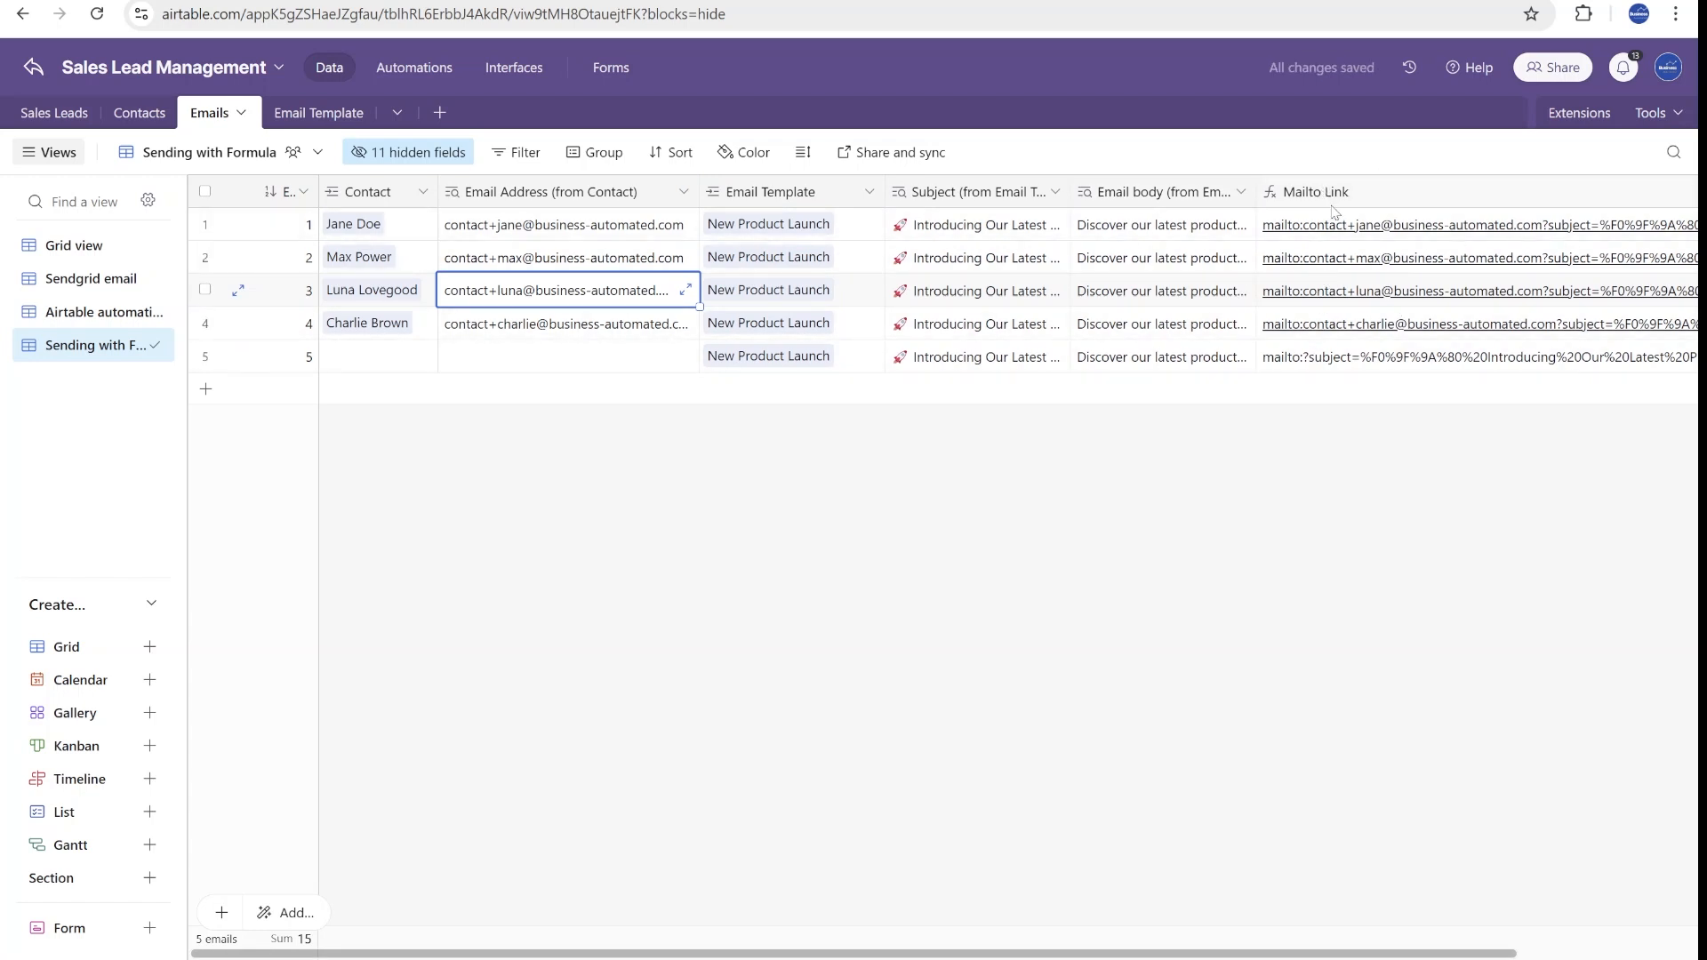
# Launch row 3's mailto link as a prefilled Outlook draft to Luna.
pyautogui.click(1318, 297)
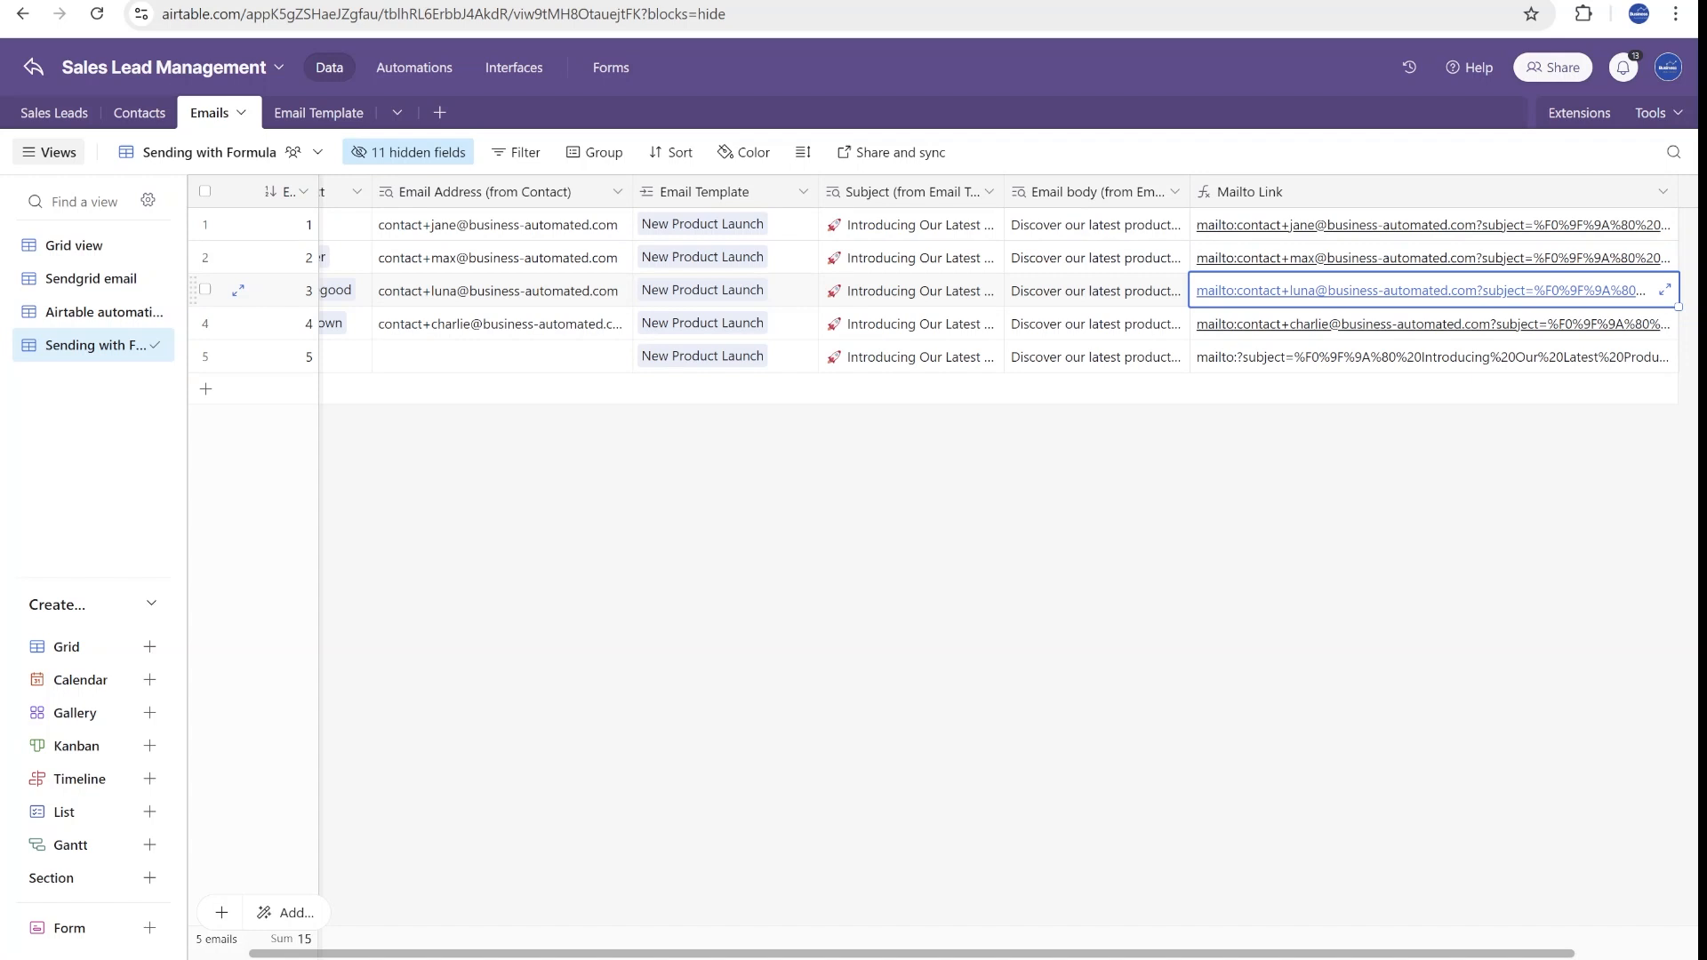
pyautogui.hscroll(-3, 935, 293)
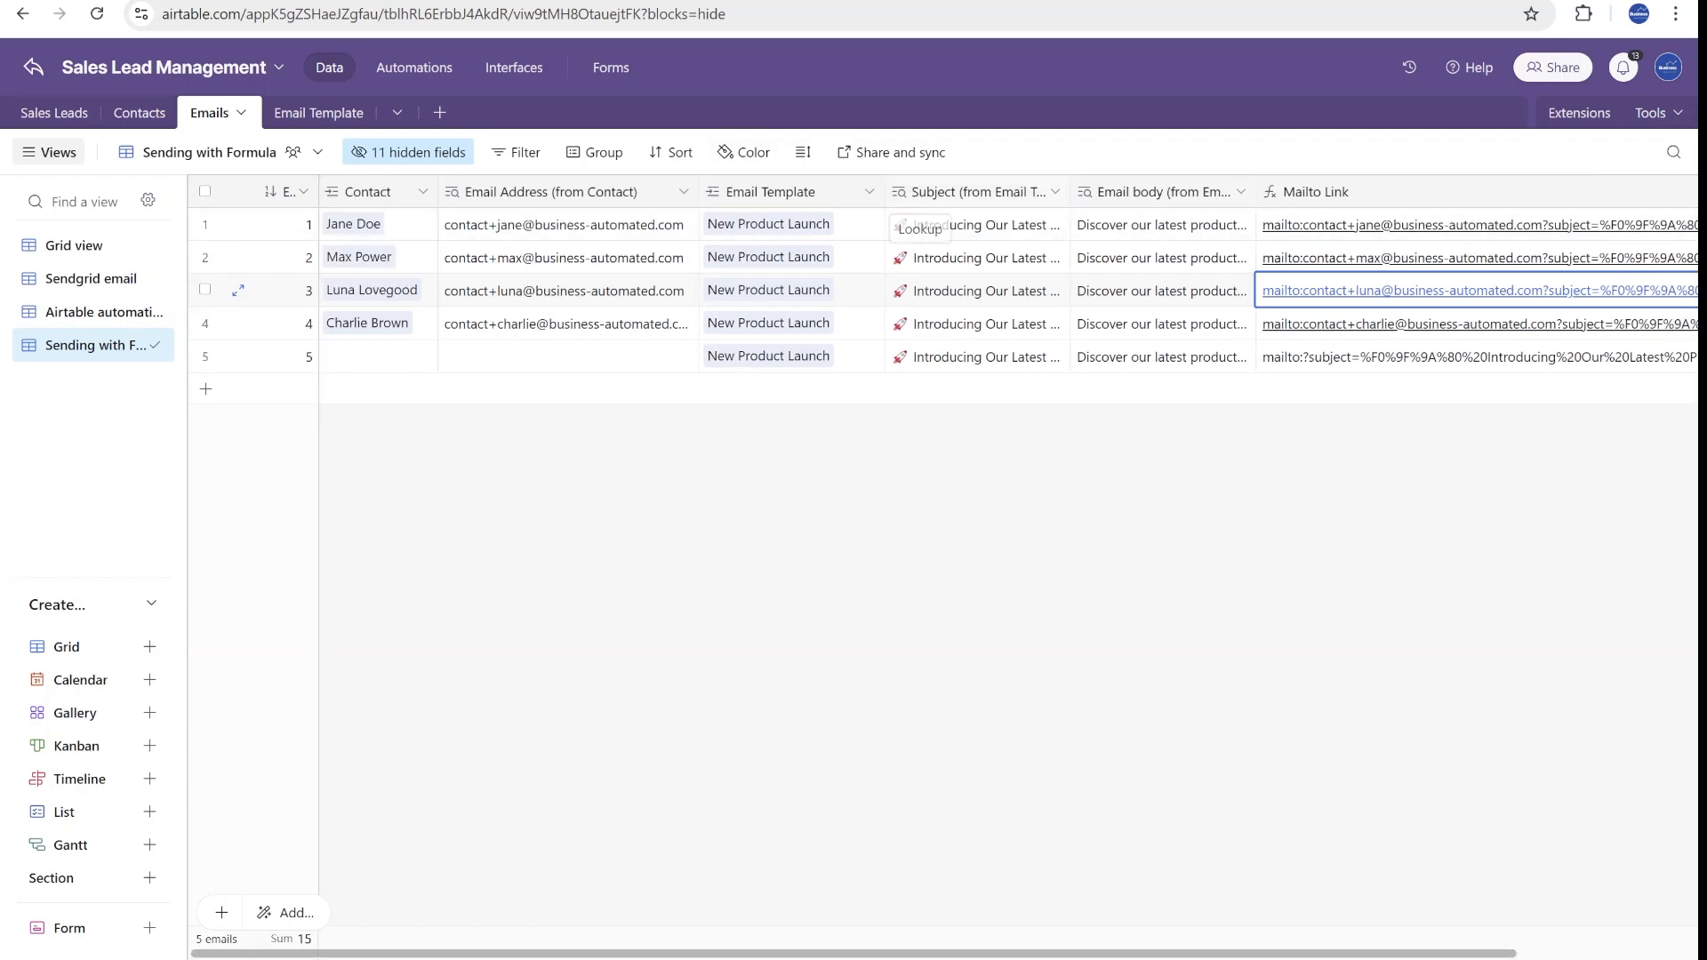
# Review the Subject and Email body fields, then examine the Mailto Link formula's ENCODE_URL_COMPONENT subject and body parts.
pyautogui.click(973, 191)
pyautogui.click(1160, 191)
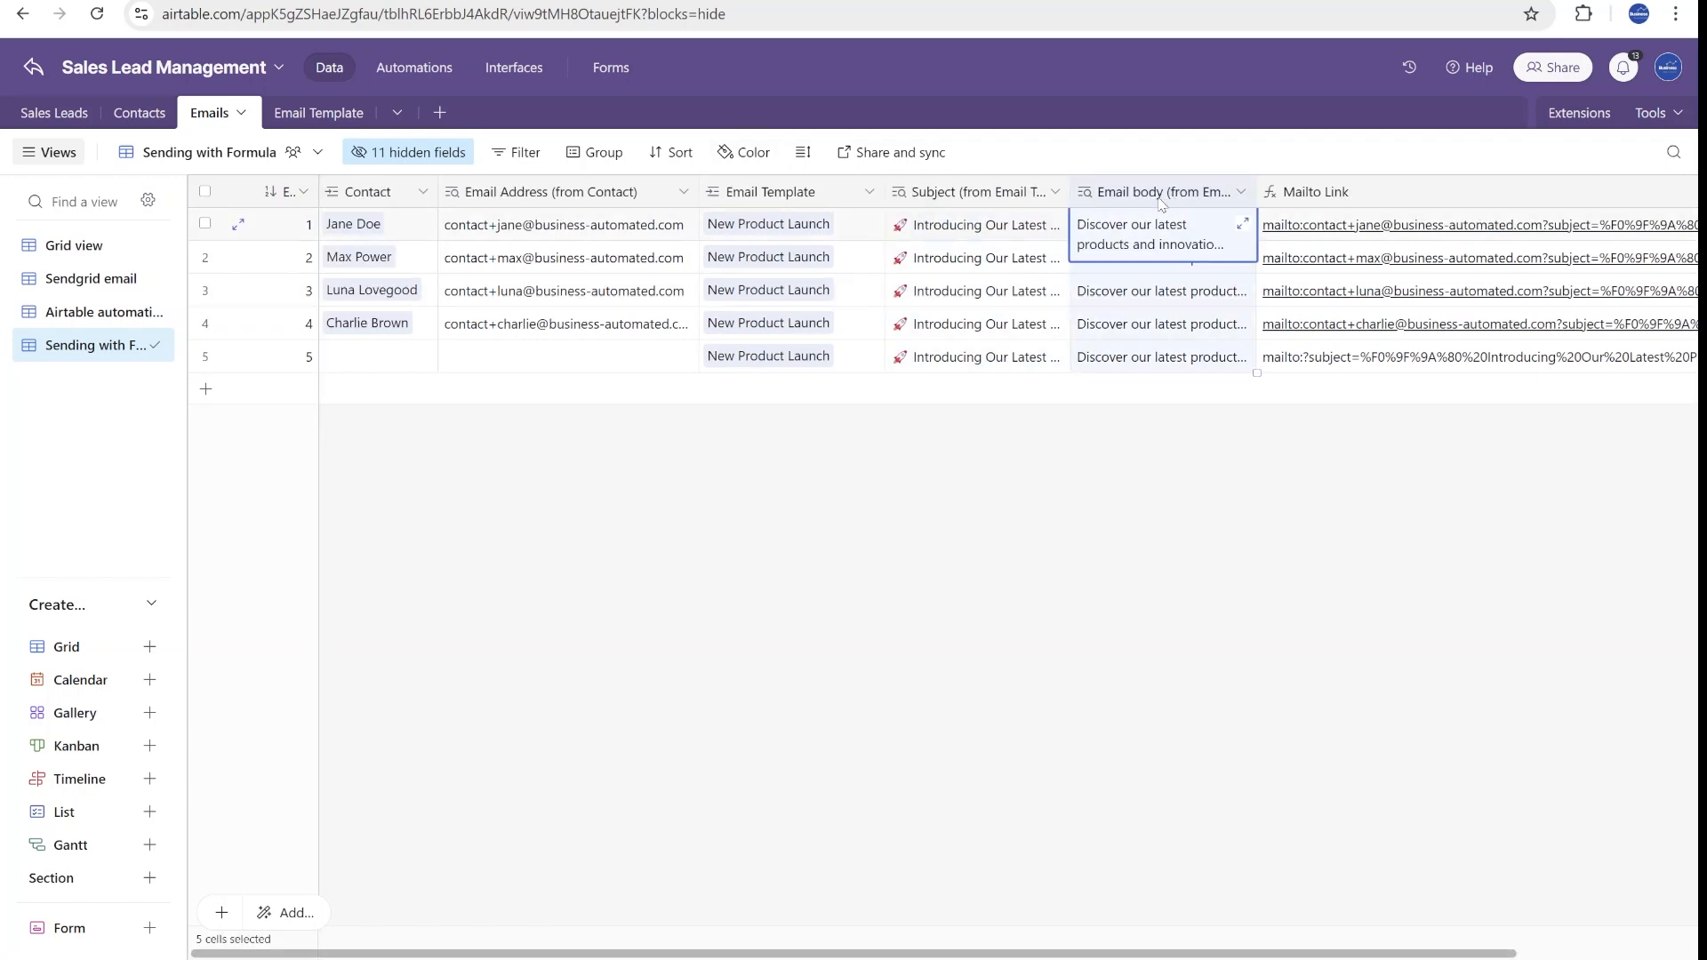
pyautogui.click(787, 258)
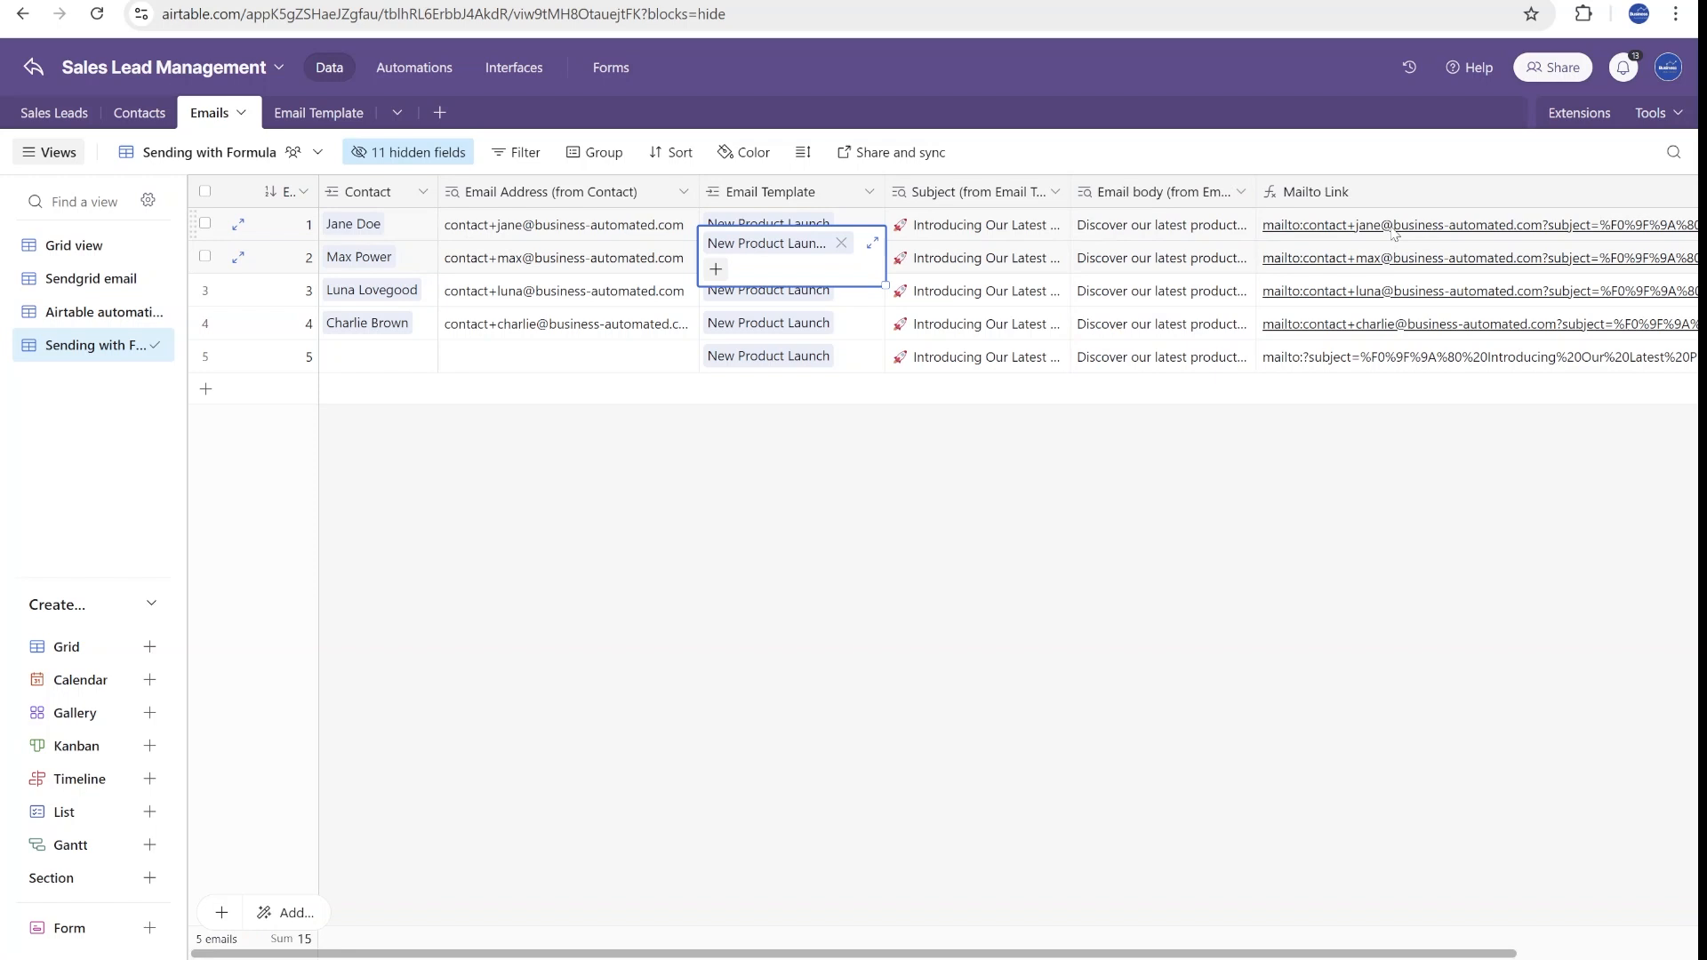
pyautogui.doubleClick(1360, 192)
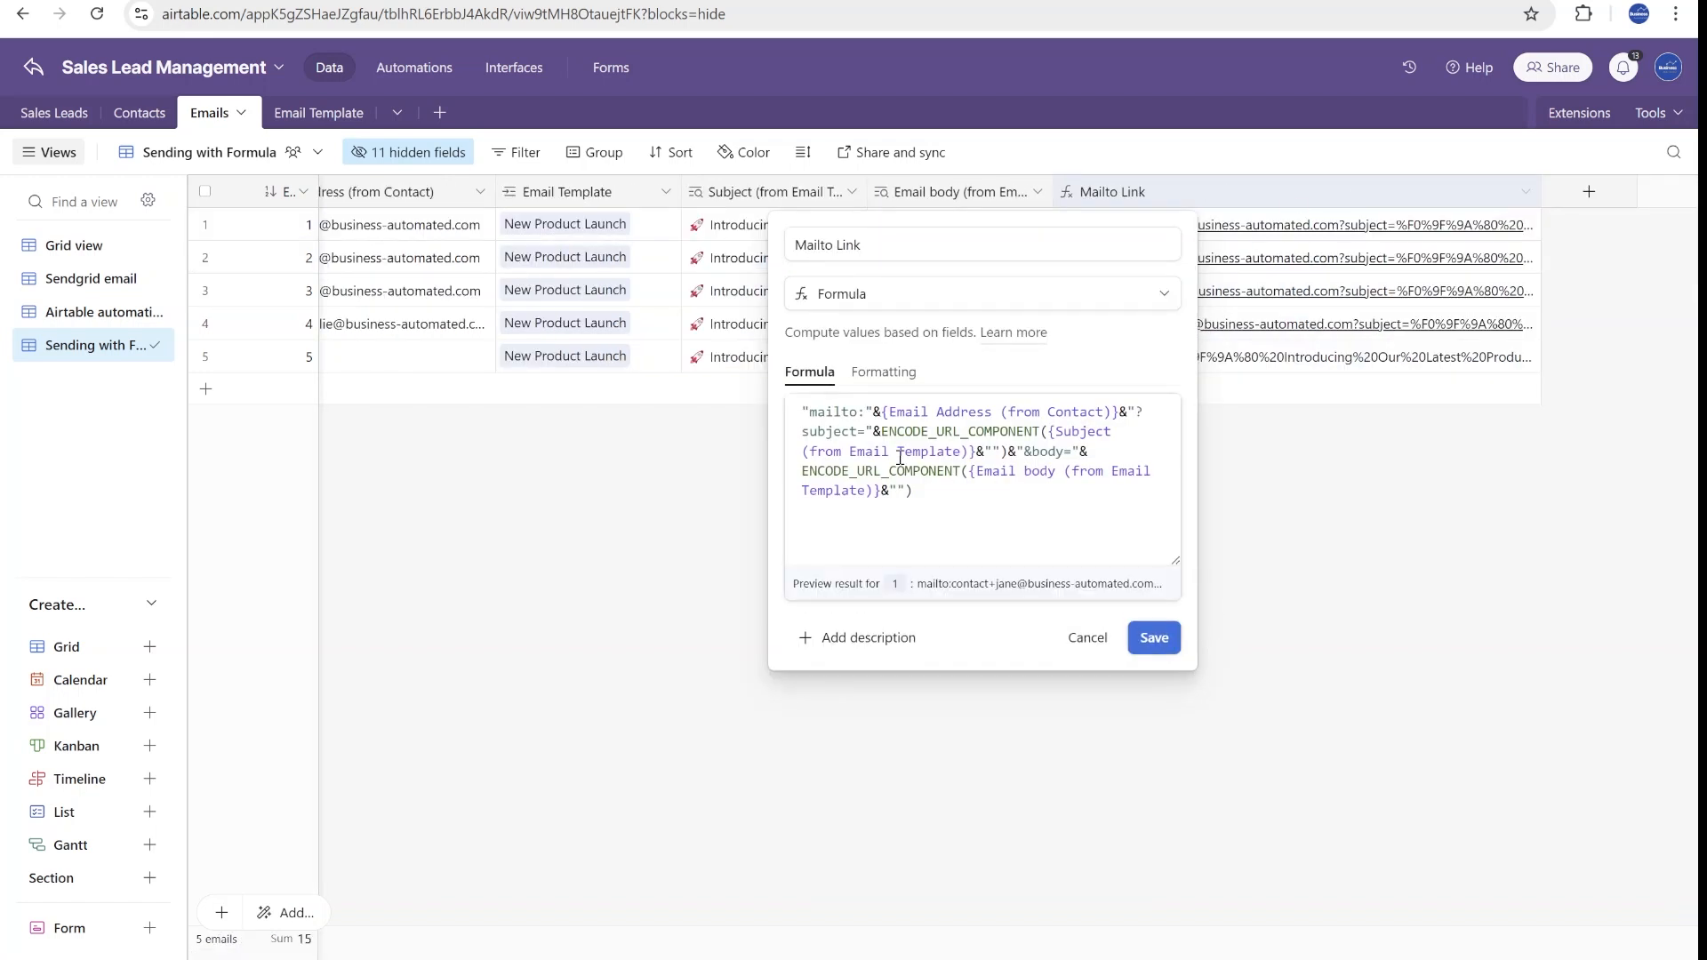
pyautogui.click(824, 412)
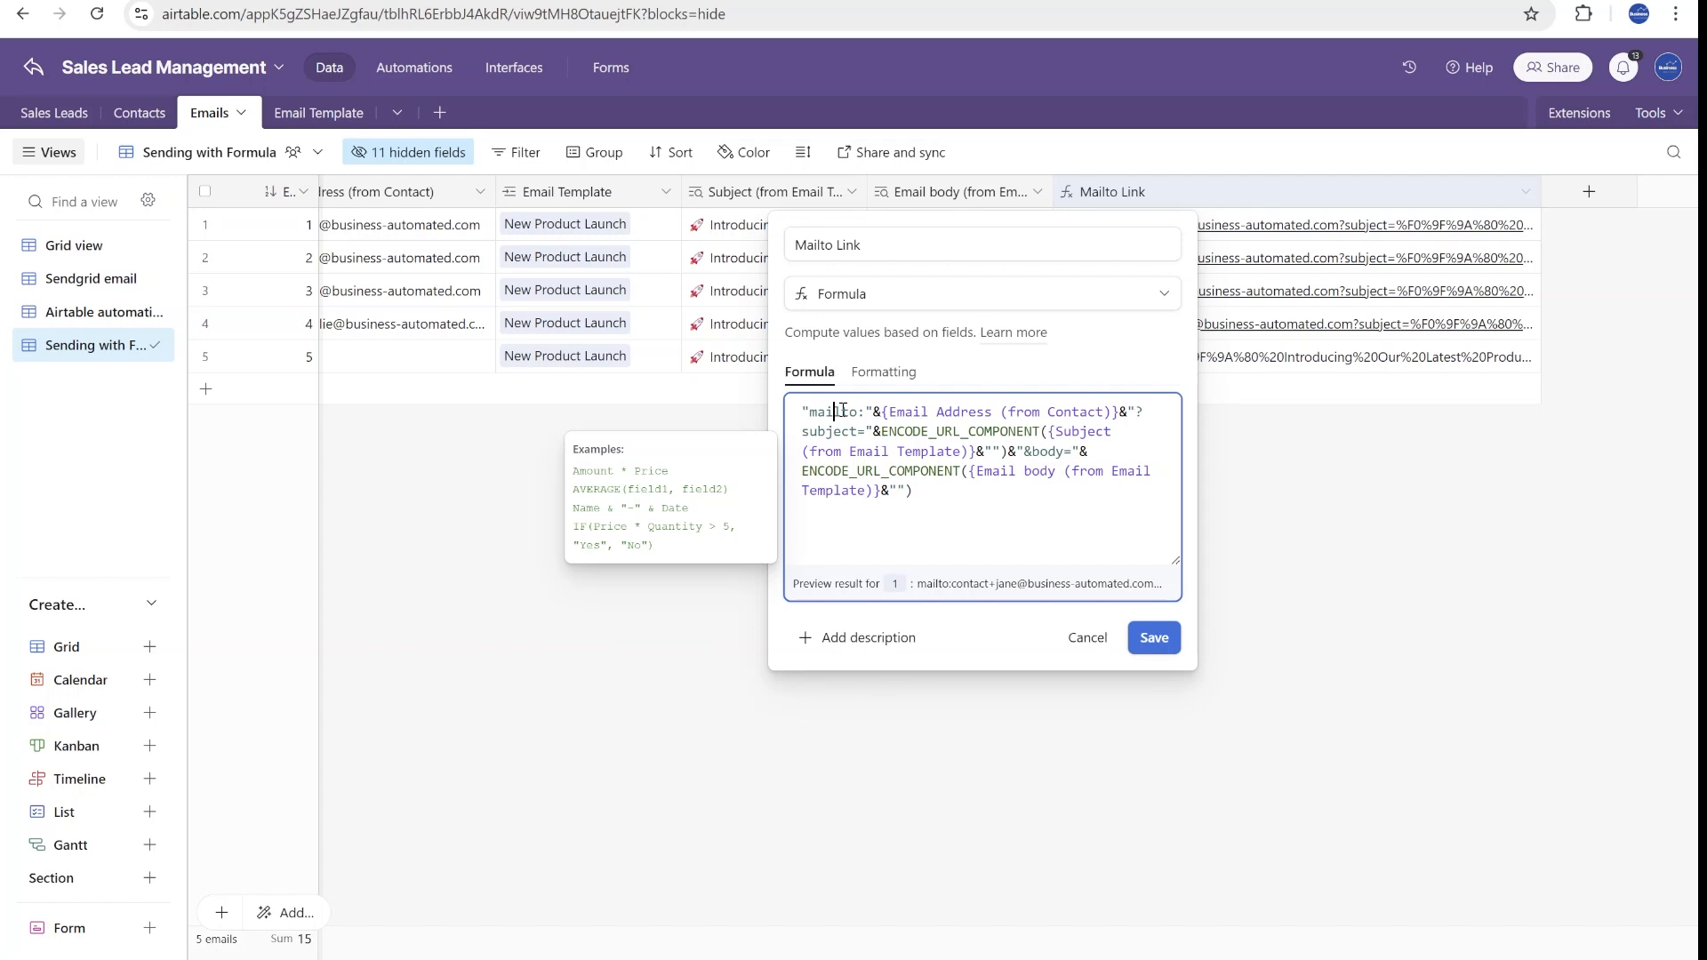
pyautogui.tripleClick(845, 411)
pyautogui.click(877, 411)
pyautogui.moveTo(876, 412); pyautogui.dragTo(1079, 432)
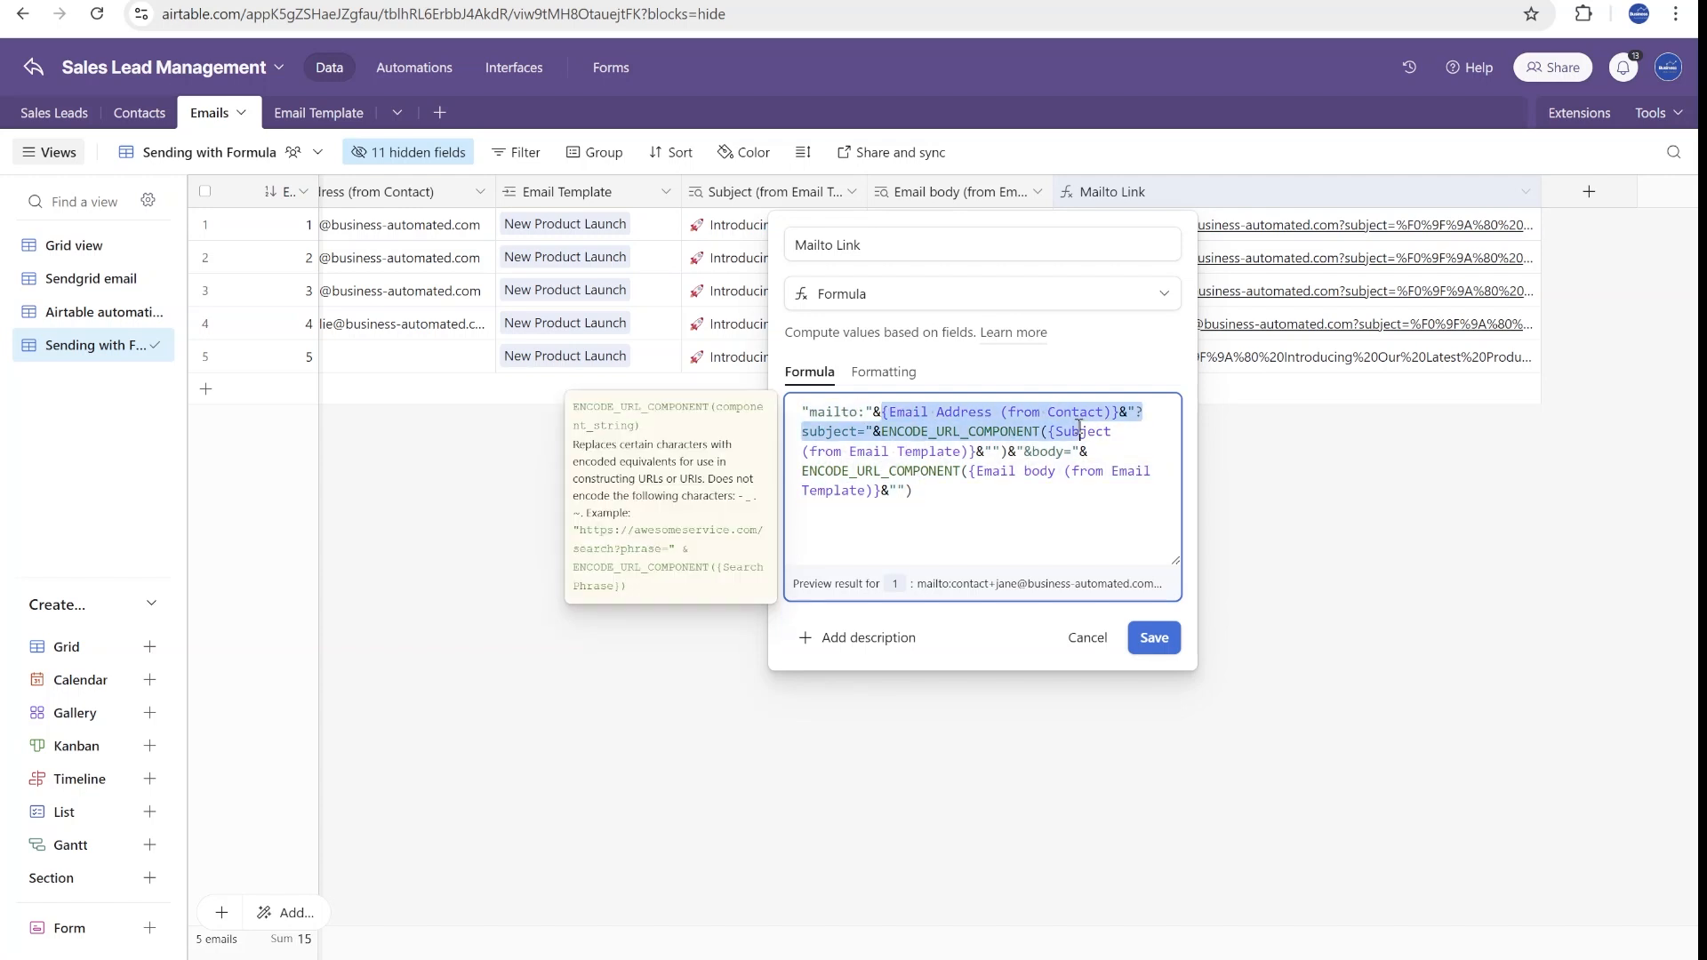
pyautogui.click(891, 430)
pyautogui.doubleClick(933, 431)
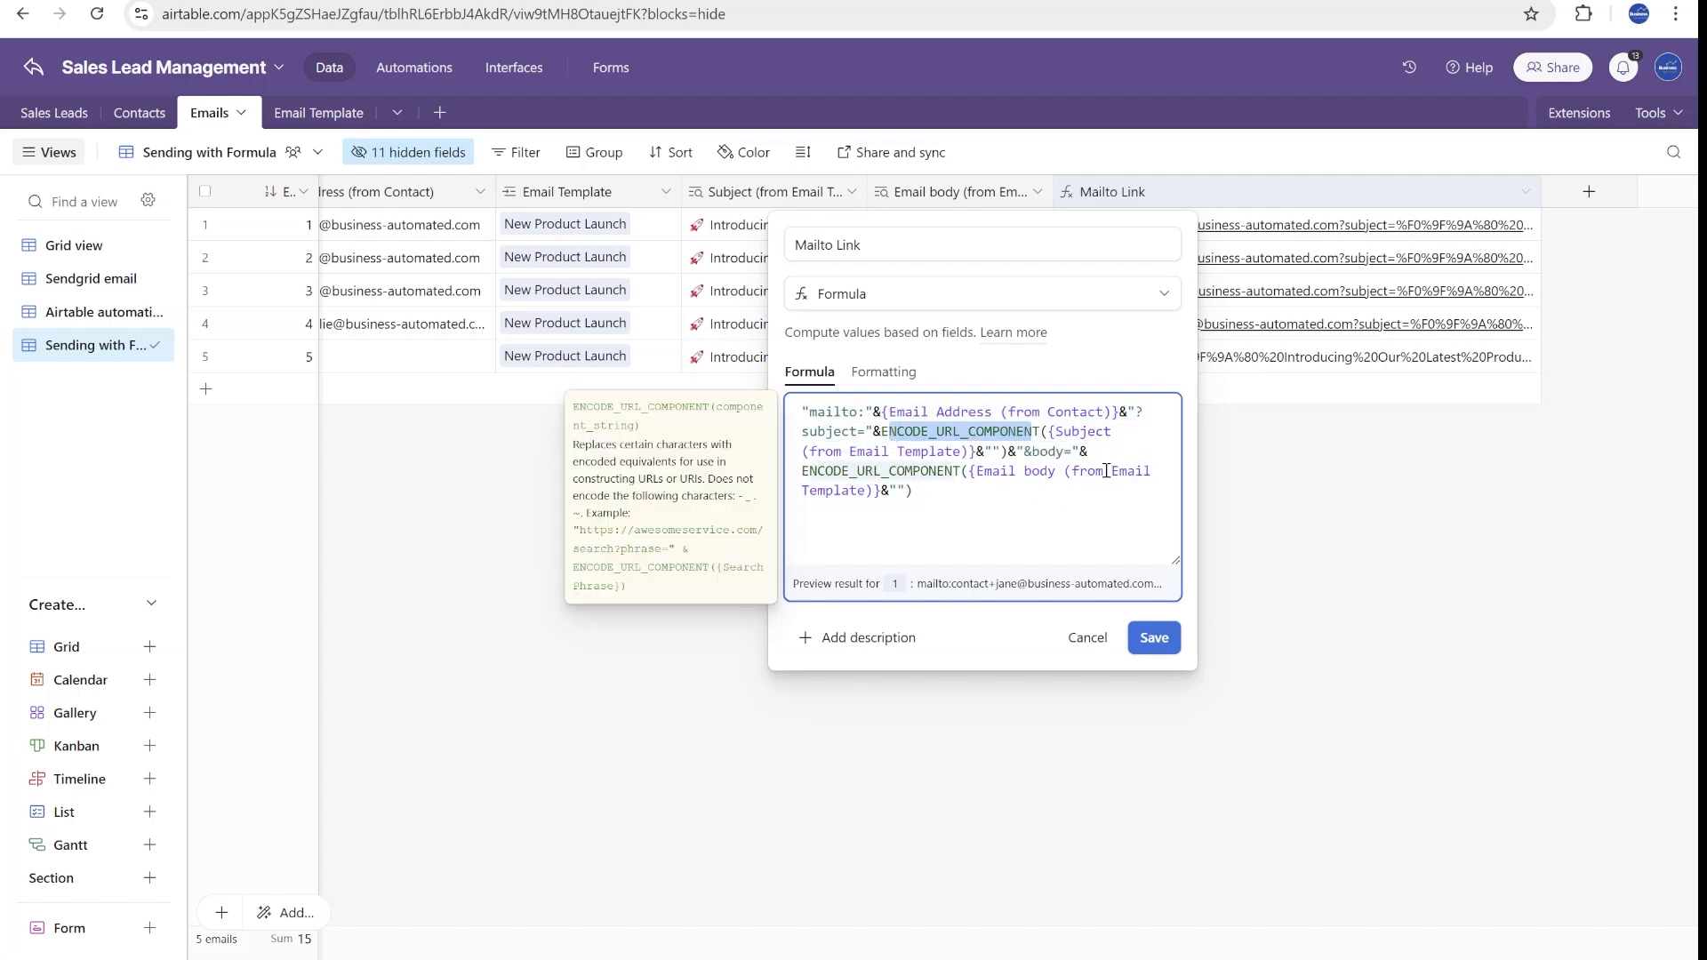
pyautogui.click(1032, 470)
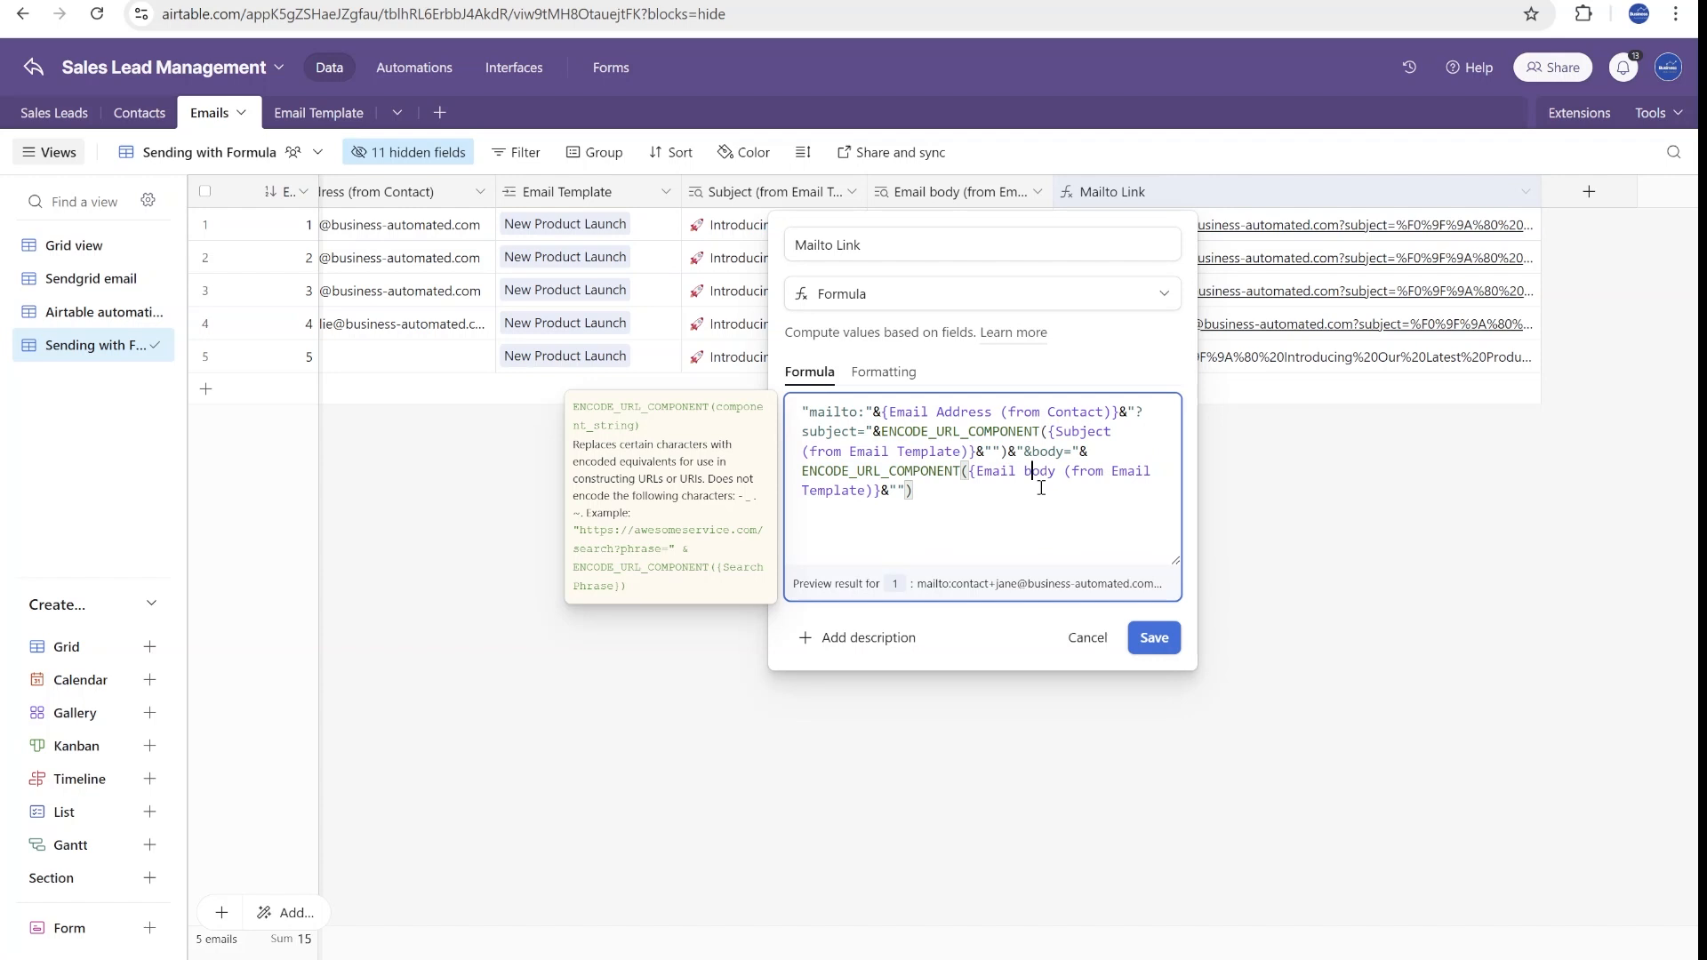
# Highlight the formula's trailing empty-string join and the full mailto expression before saving the field.
pyautogui.moveTo(901, 518); pyautogui.dragTo(802, 411)
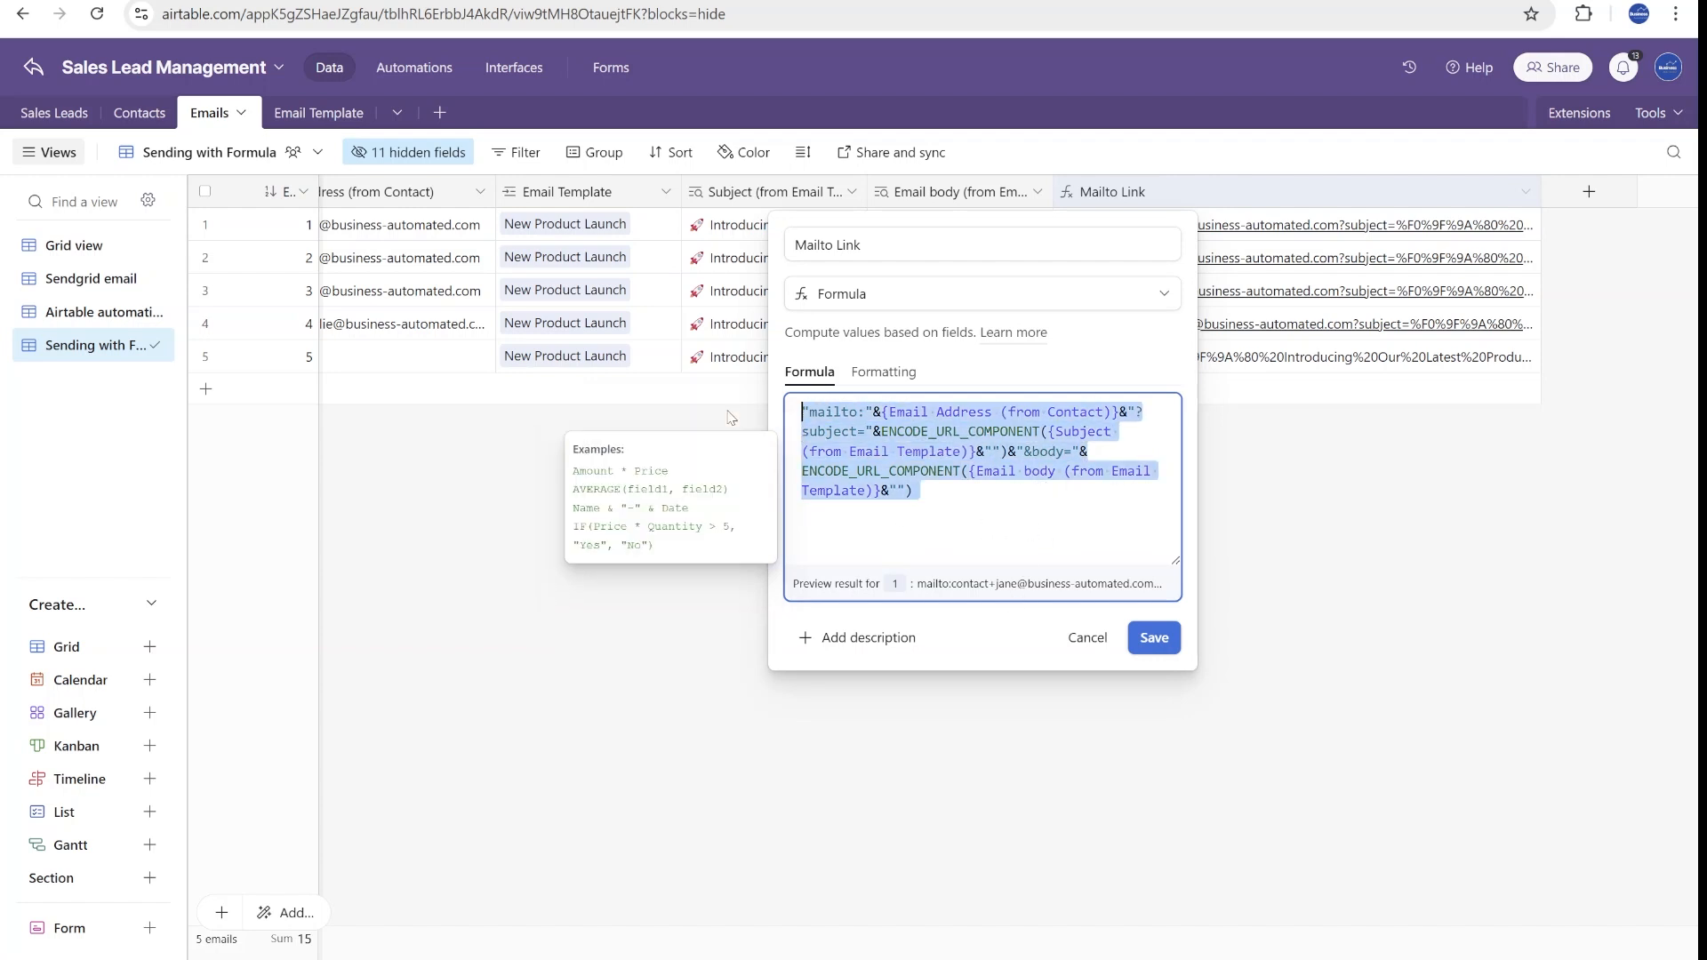
pyautogui.click(923, 528)
pyautogui.press('Left')
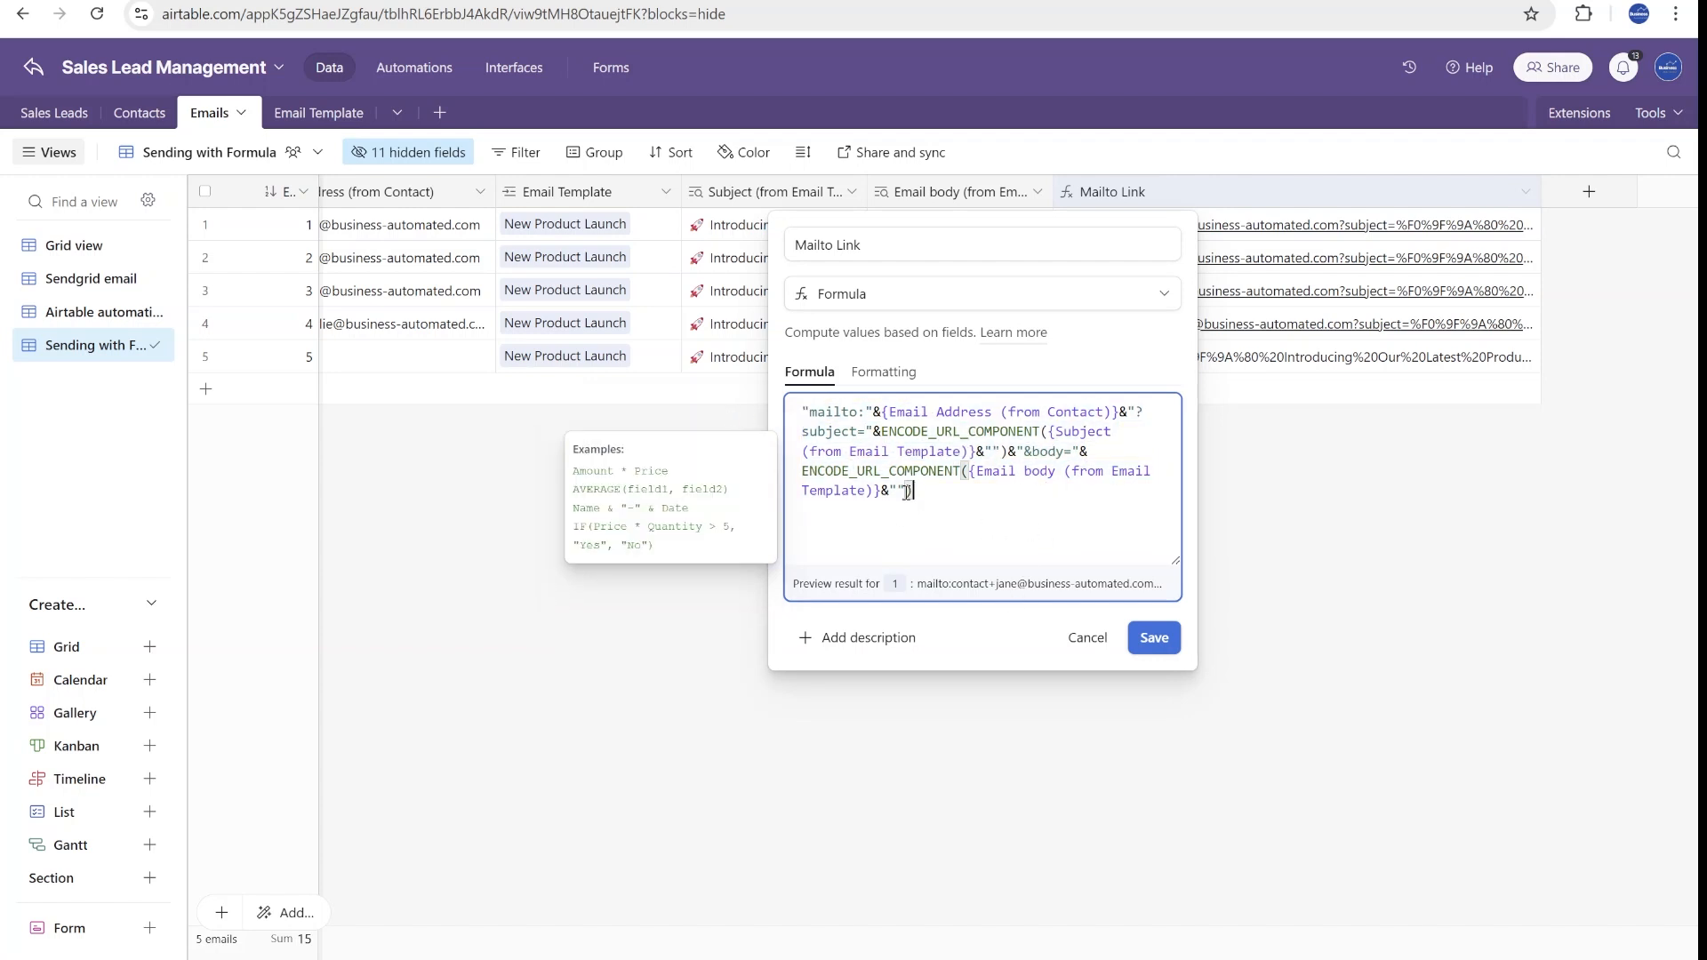
pyautogui.press('Left')
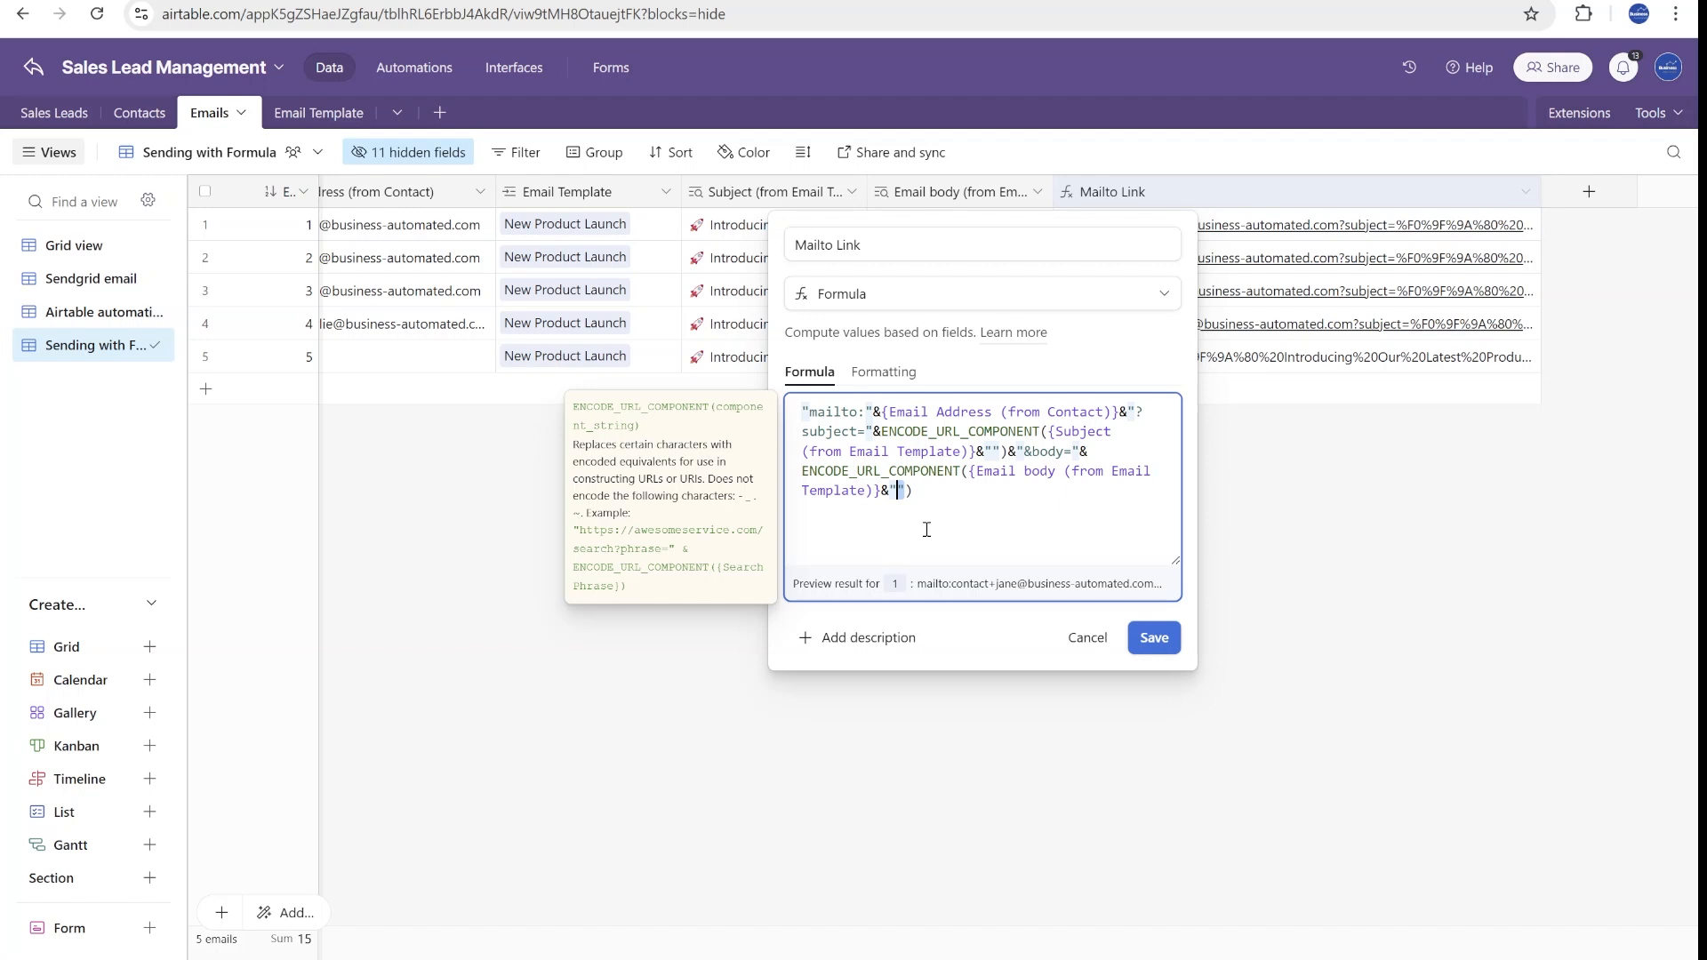
pyautogui.press('Left')
pyautogui.hotkey('shift', 'Right')
pyautogui.hotkey('shift', 'Right')
pyautogui.hotkey('shift', 'Right')
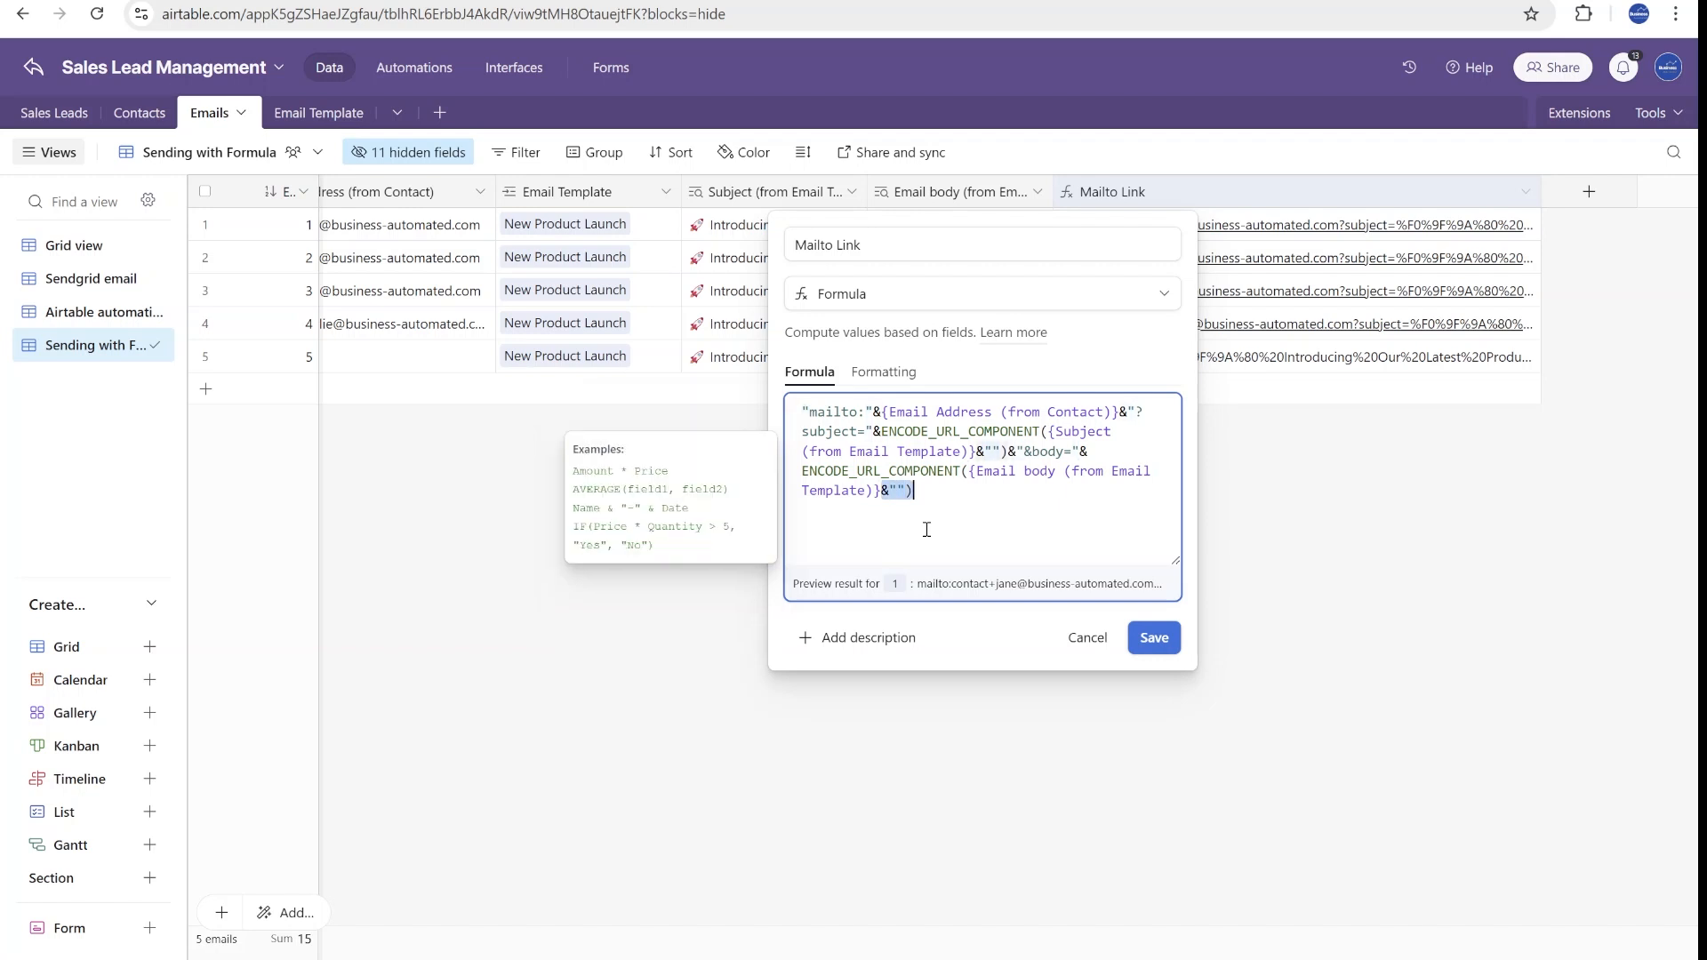
pyautogui.hotkey('shift', 'Left')
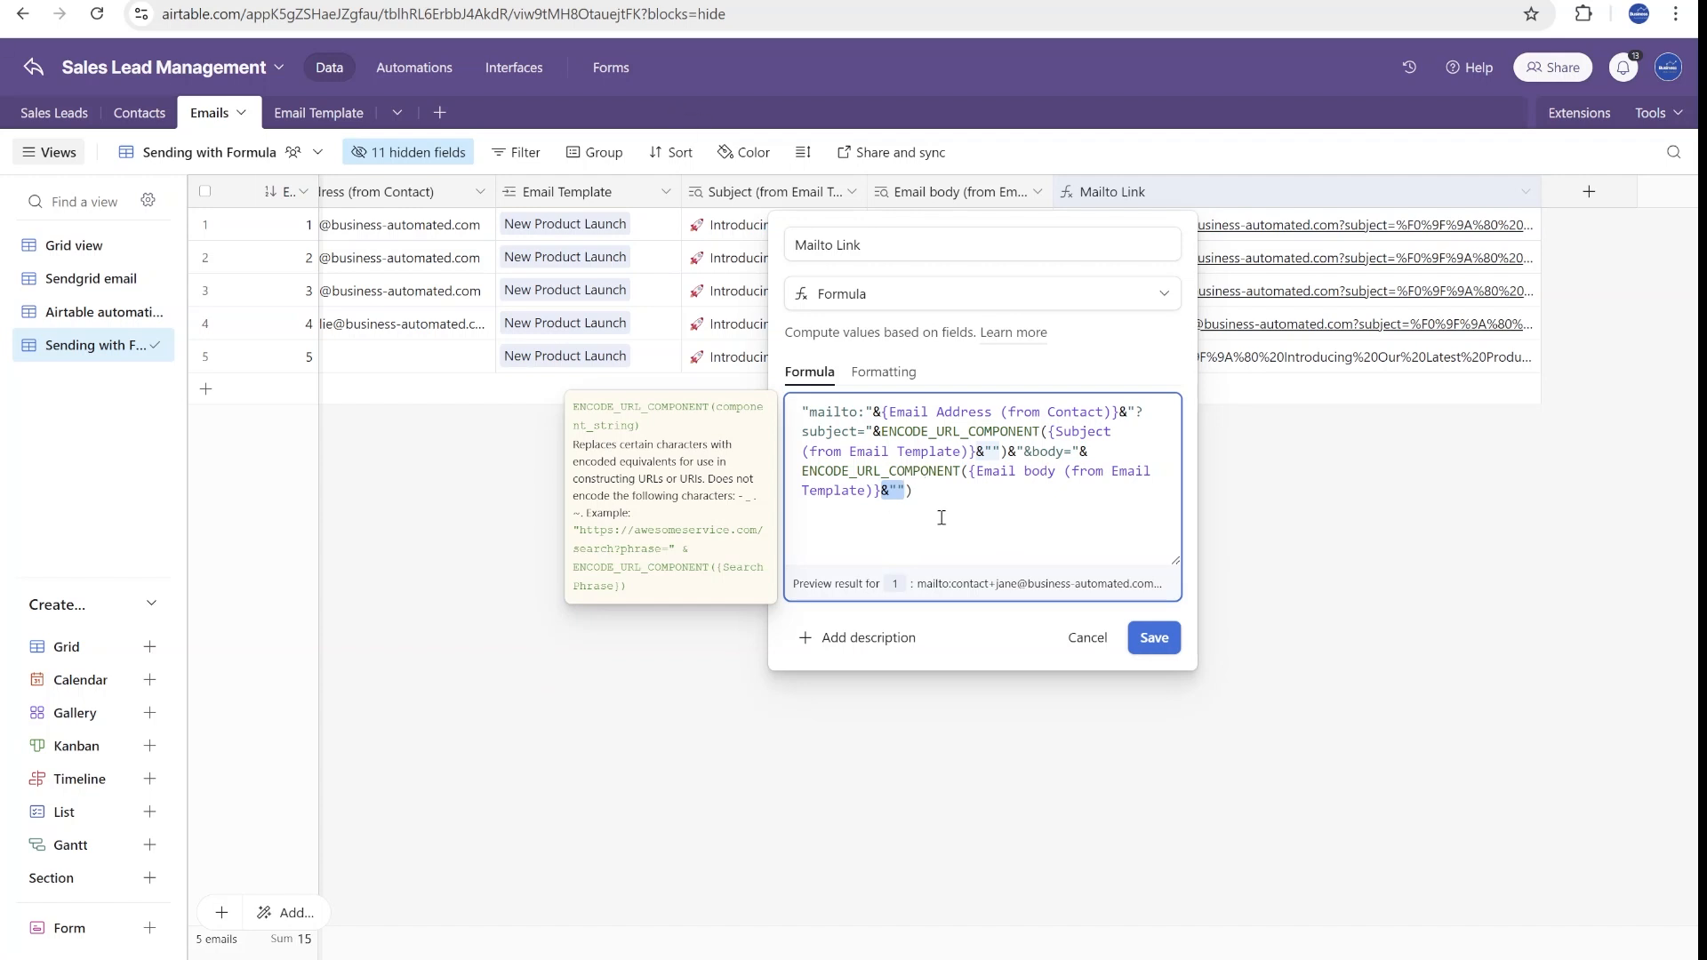
pyautogui.hotkey('ctrl', 'a')
pyautogui.click(1046, 528)
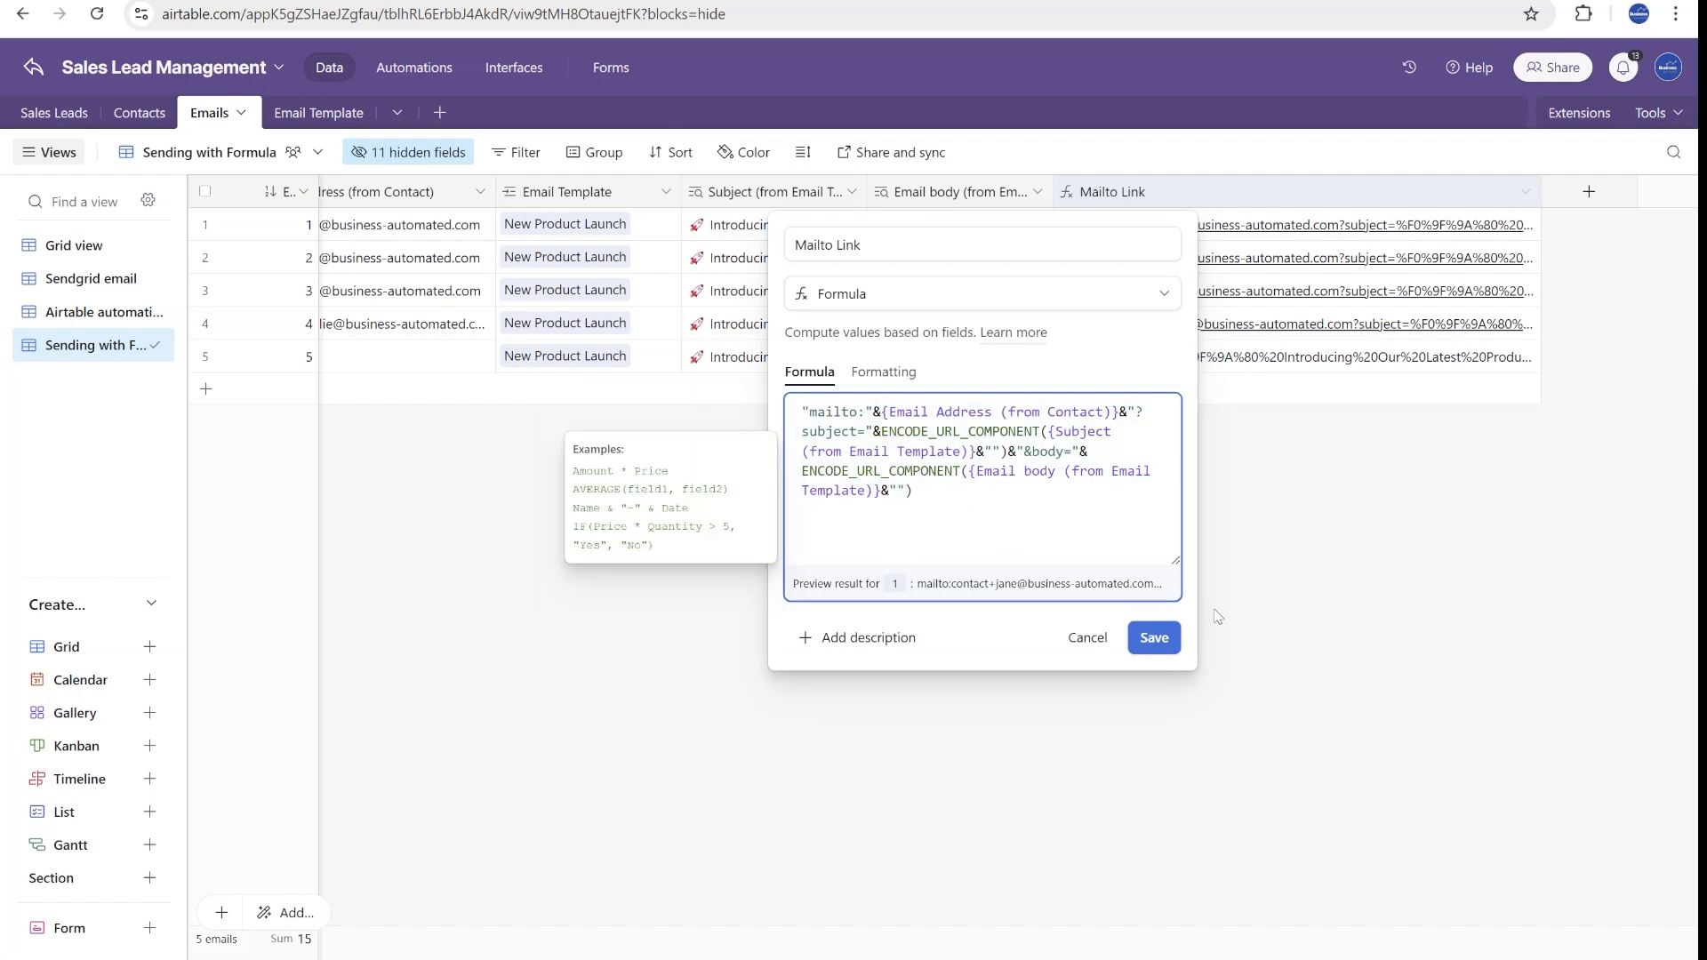
pyautogui.click(1154, 638)
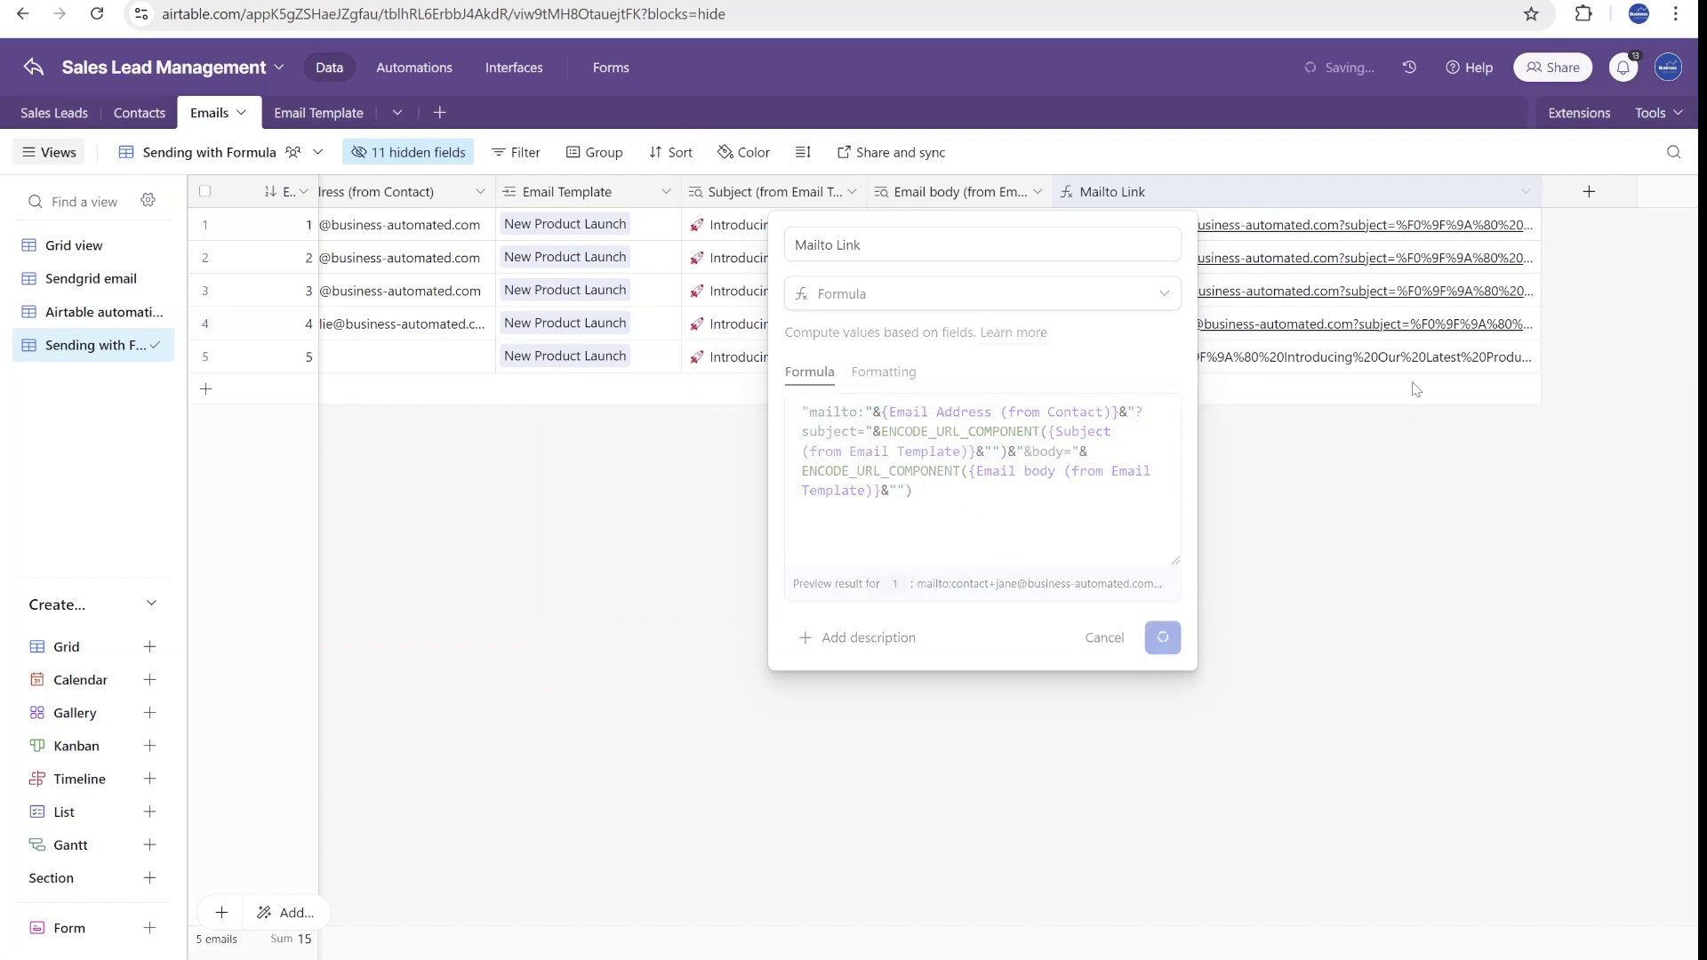
pyautogui.click(1465, 325)
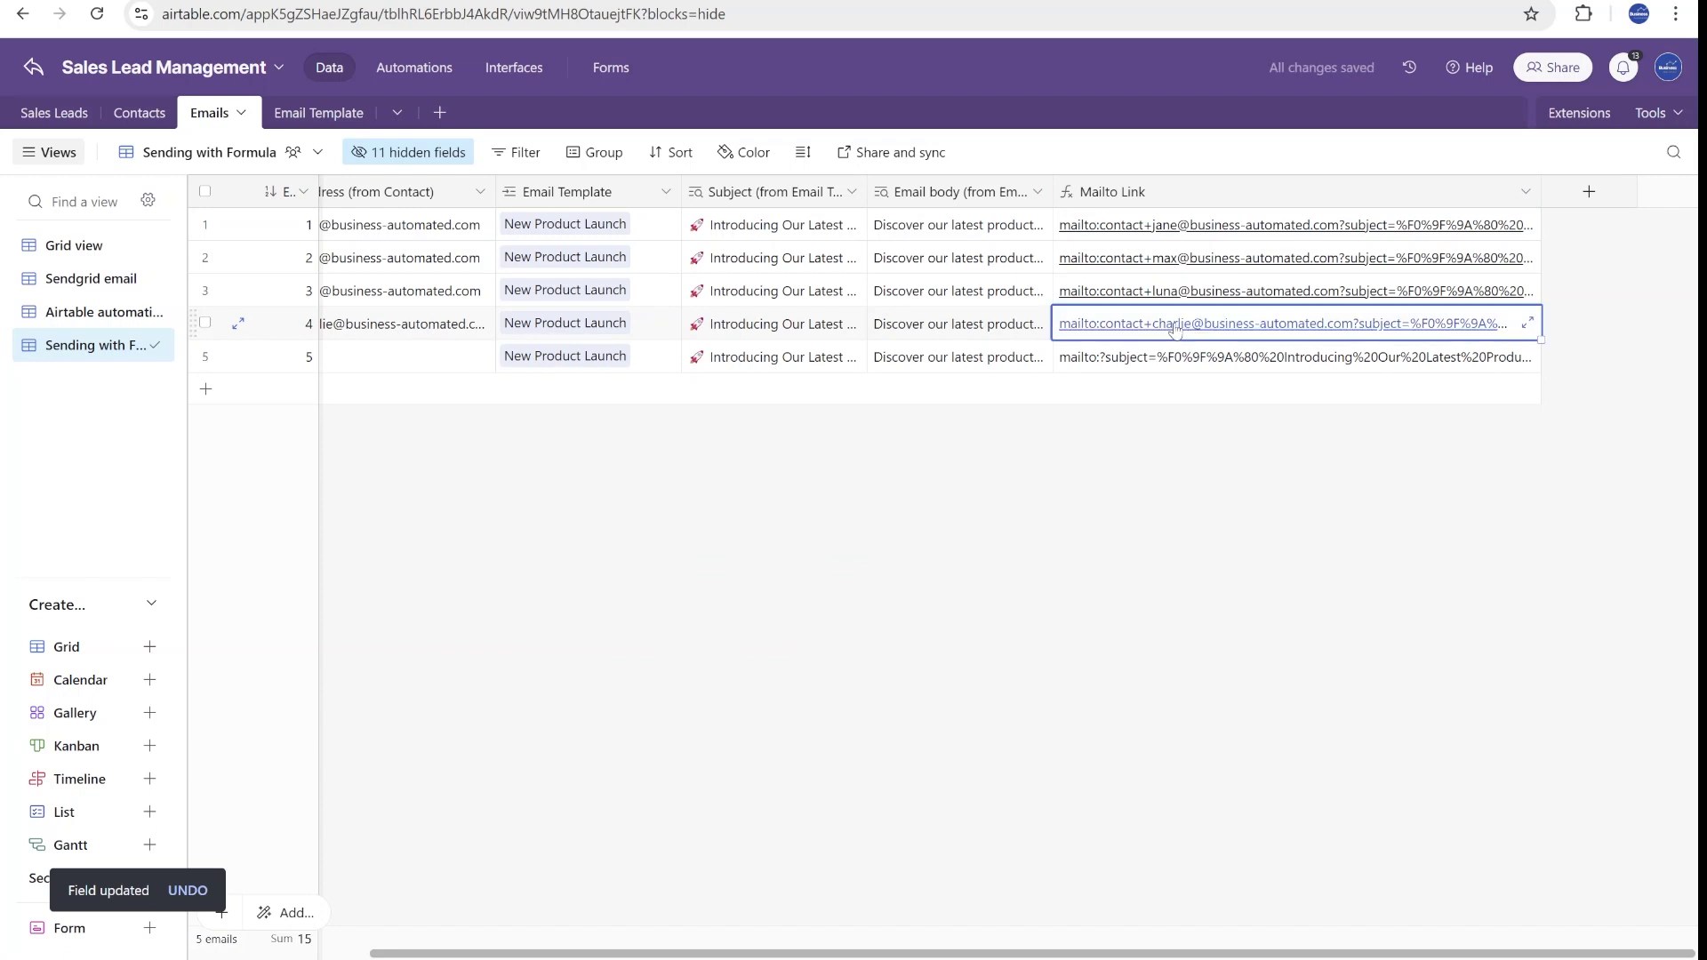
pyautogui.click(660, 297)
pyautogui.click(638, 288)
pyautogui.click(800, 400)
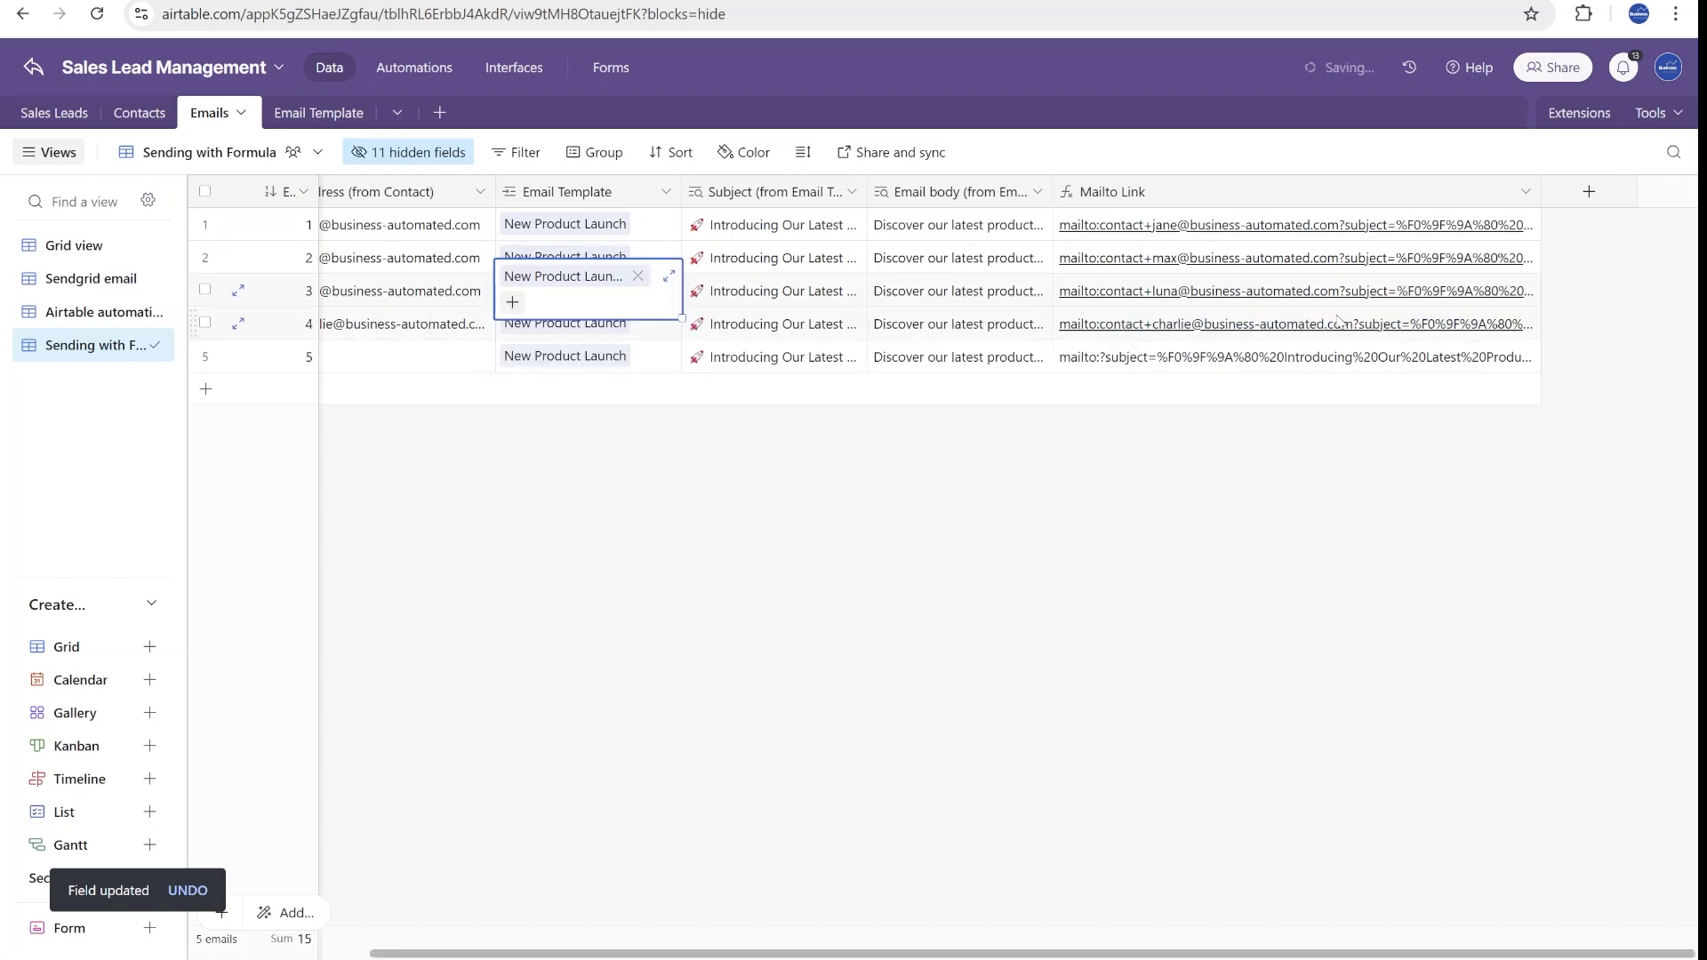
pyautogui.hscroll(-3, 608, 276)
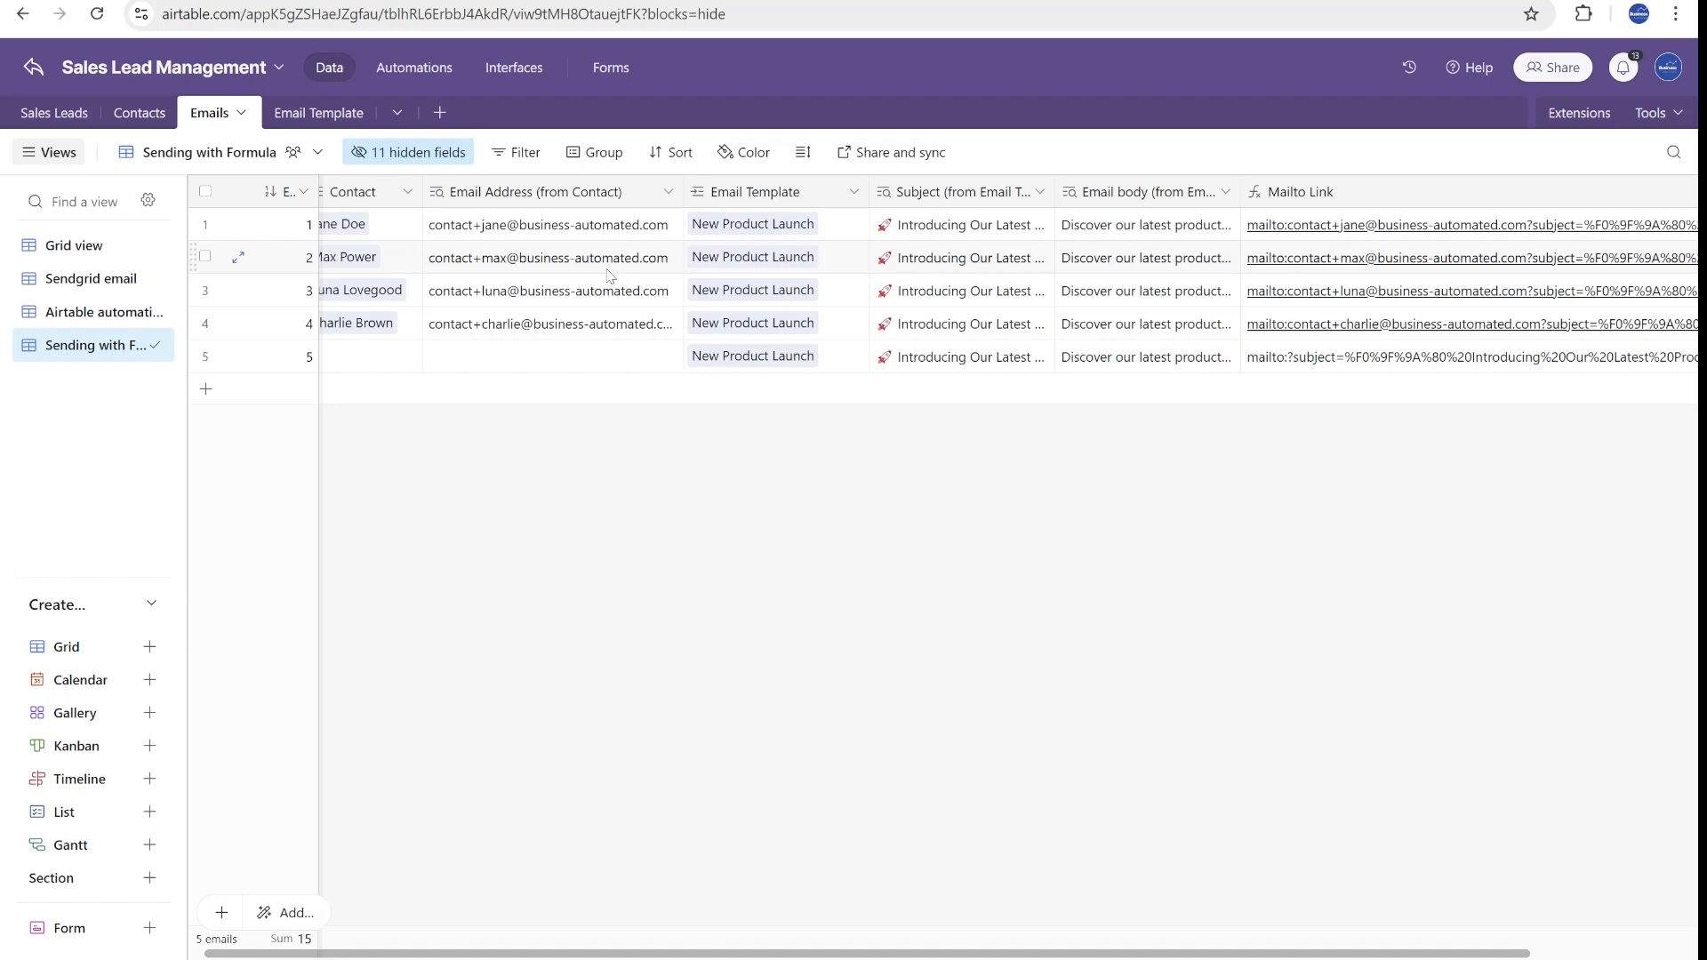